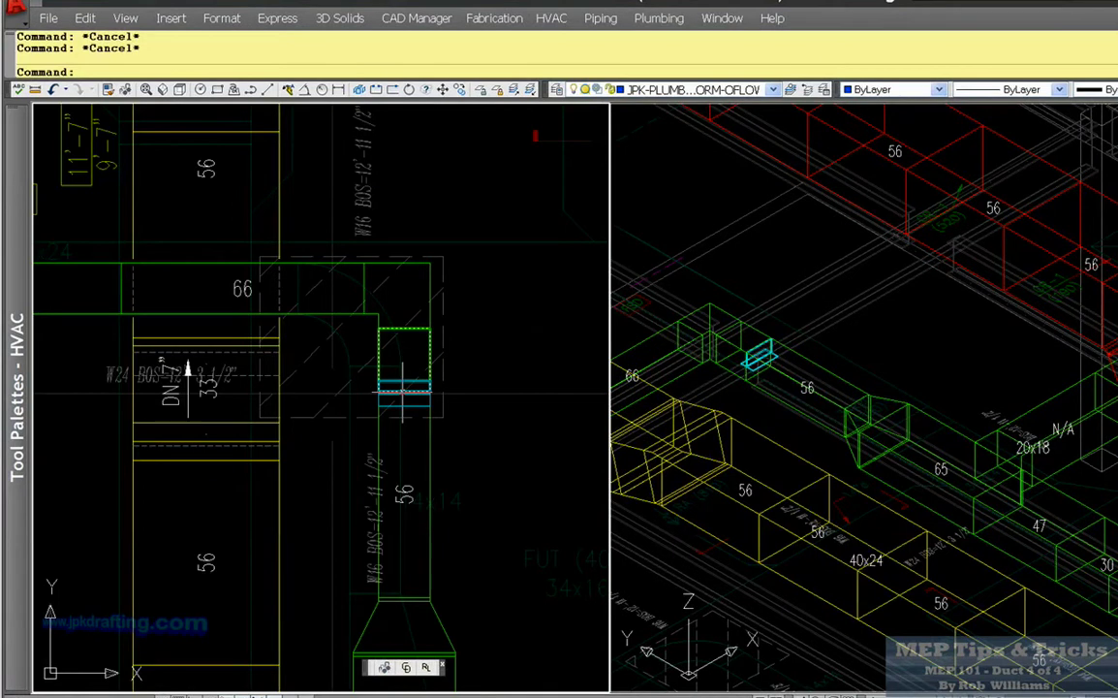
Examine the plan's duct layout from the beam crossing at the green duct elbow to the CD-1 (460) ceiling diffuser.
{"action": "scroll", "coordinate": [411, 355], "scroll_direction": "down", "scroll_amount": 4}
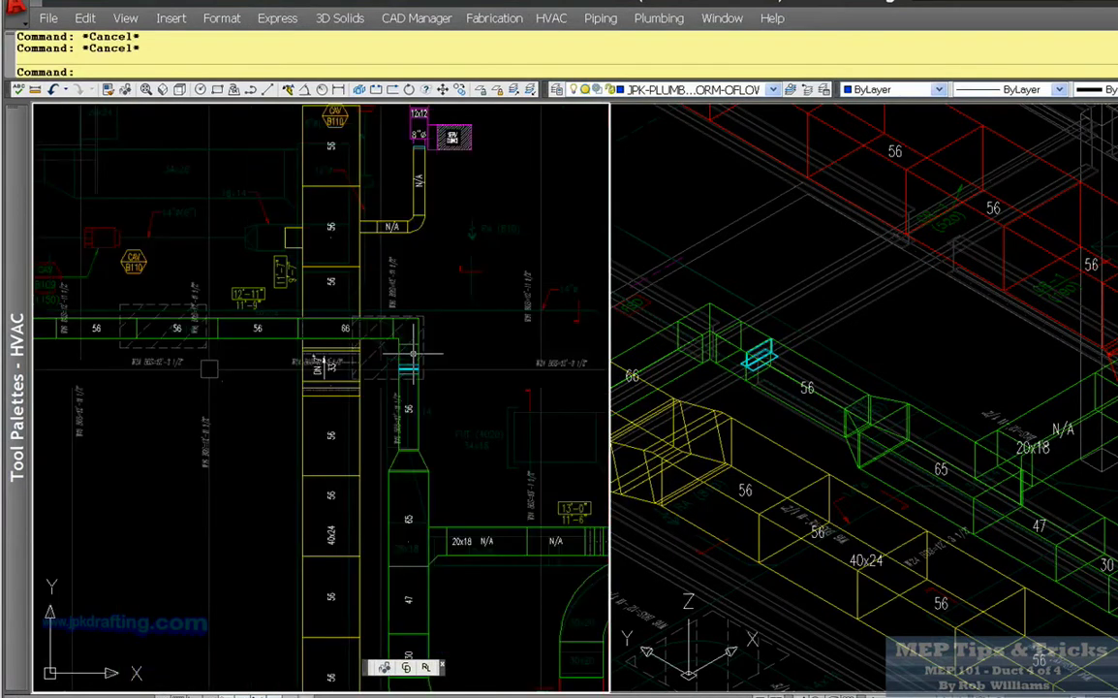
{"action": "scroll", "coordinate": [411, 356], "scroll_direction": "down", "scroll_amount": 5}
{"action": "scroll", "coordinate": [575, 384], "scroll_direction": "up", "scroll_amount": 3}
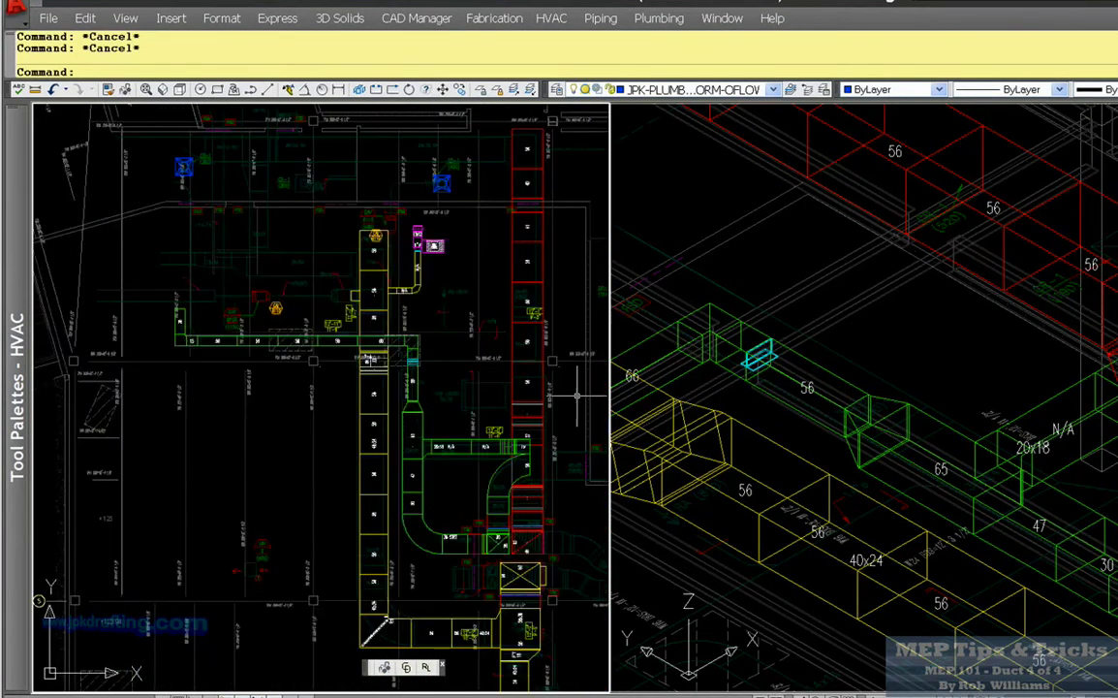
{"action": "scroll", "coordinate": [492, 424], "scroll_direction": "up", "scroll_amount": 3}
{"action": "scroll", "coordinate": [307, 413], "scroll_direction": "down", "scroll_amount": 4}
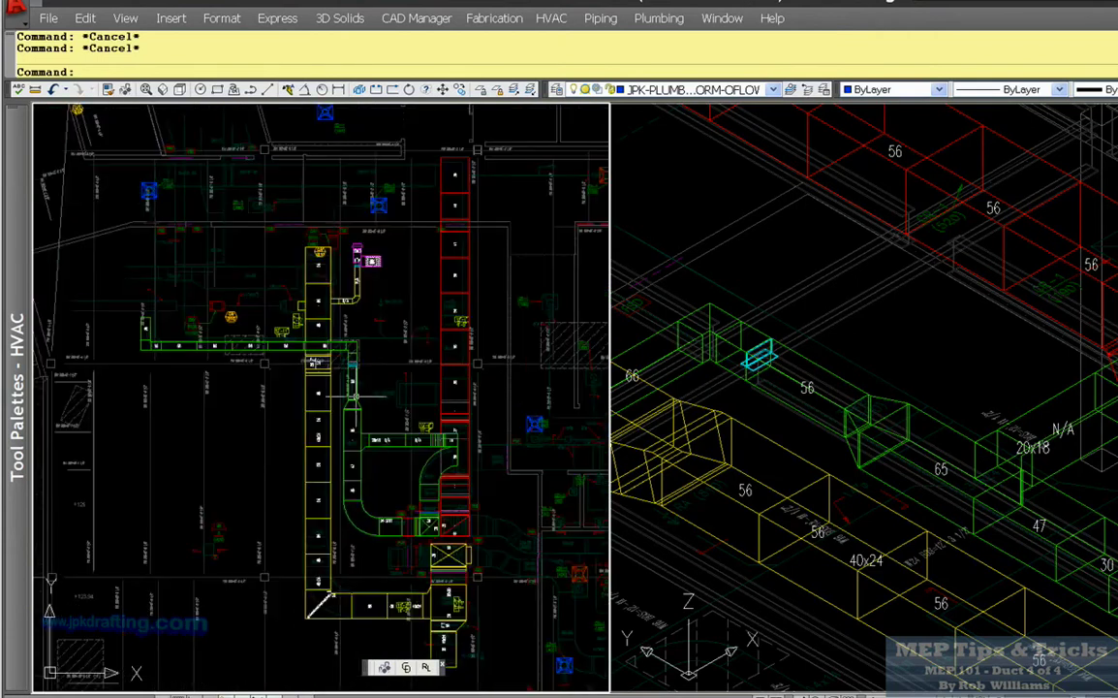
{"action": "scroll", "coordinate": [358, 174], "scroll_direction": "up", "scroll_amount": 5}
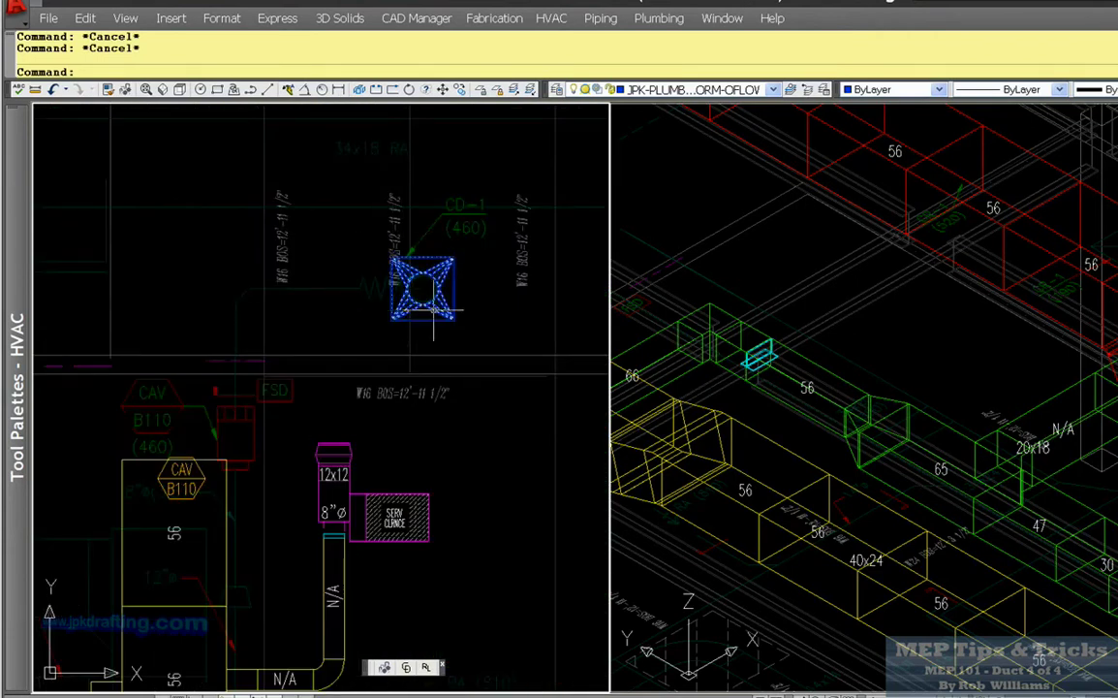
{"action": "scroll", "coordinate": [434, 312], "scroll_direction": "down", "scroll_amount": 5}
{"action": "scroll", "coordinate": [433, 312], "scroll_direction": "up", "scroll_amount": 2}
{"action": "scroll", "coordinate": [431, 308], "scroll_direction": "up", "scroll_amount": 4}
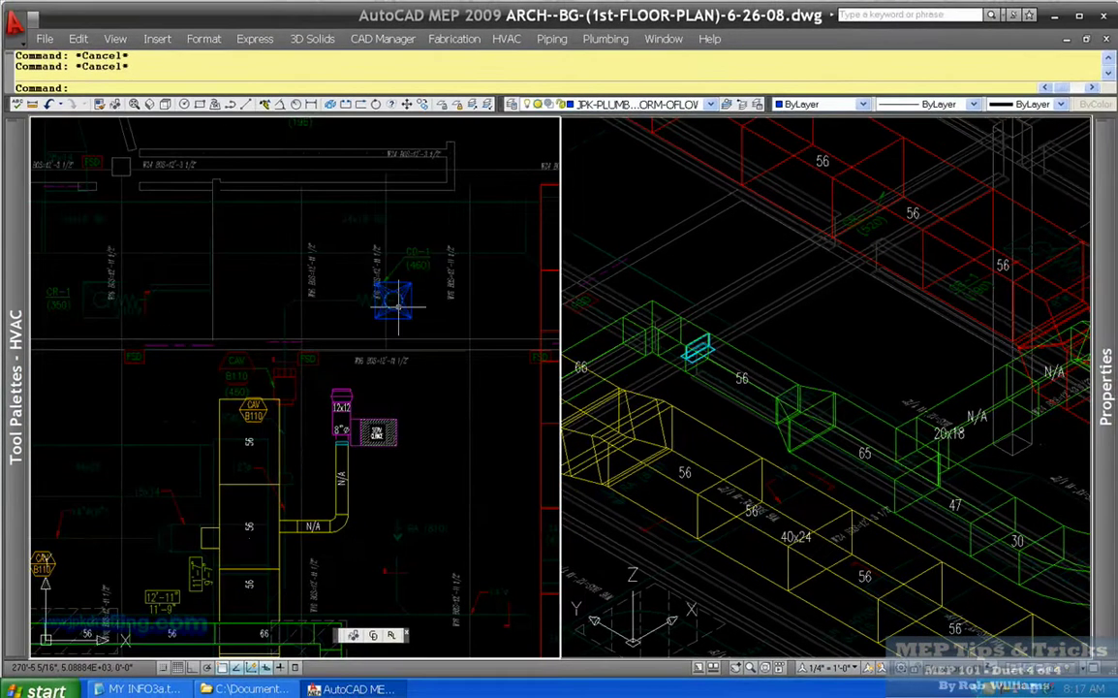
Inspect the part information of the CD-1 (460) ceiling diffuser in the plan view.
{"action": "left_click", "coordinate": [402, 309]}
{"action": "key", "text": "Escape"}
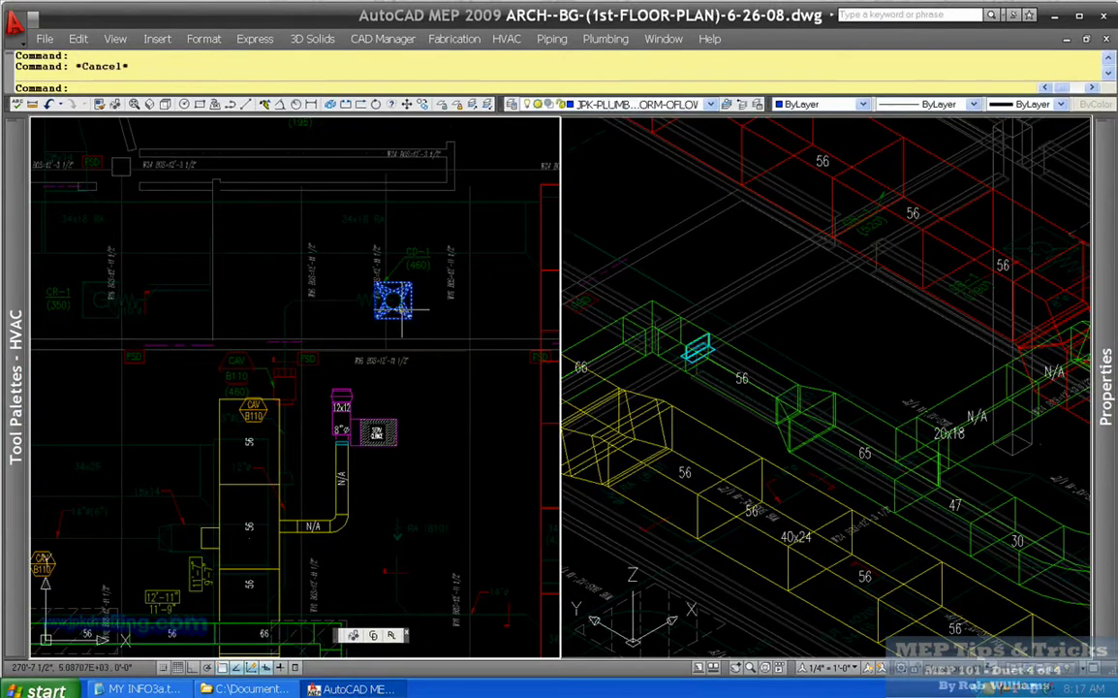
{"action": "left_click", "coordinate": [402, 309]}
{"action": "key", "text": "Escape"}
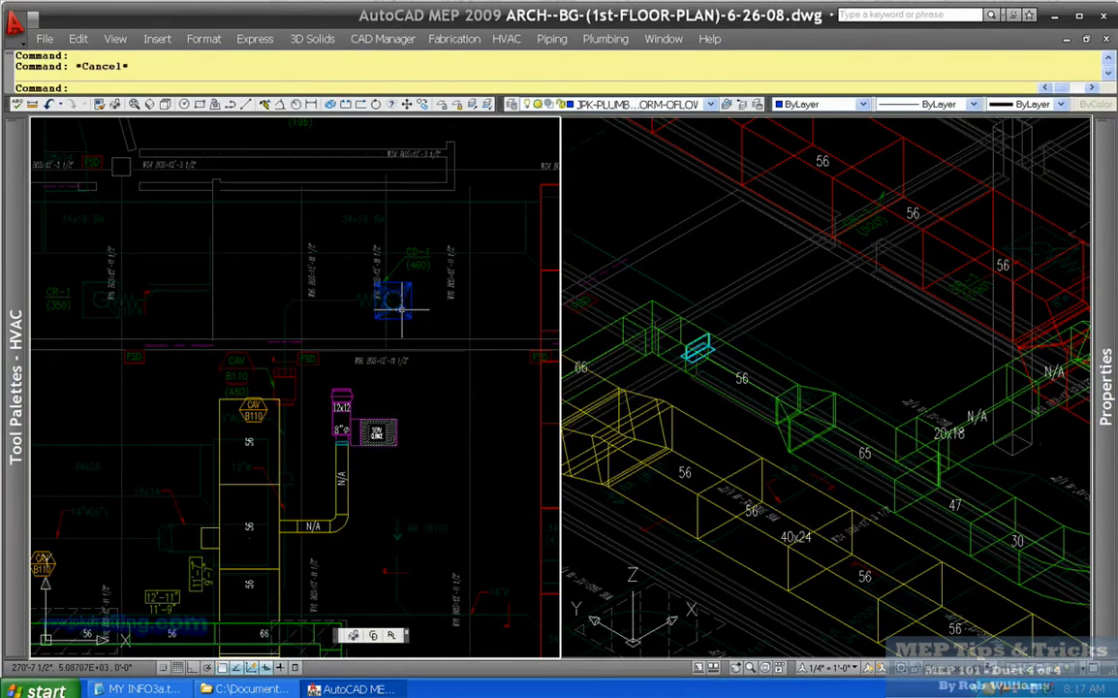
{"action": "scroll", "coordinate": [402, 309], "scroll_direction": "up", "scroll_amount": 2}
{"action": "scroll", "coordinate": [291, 308], "scroll_direction": "down", "scroll_amount": 3}
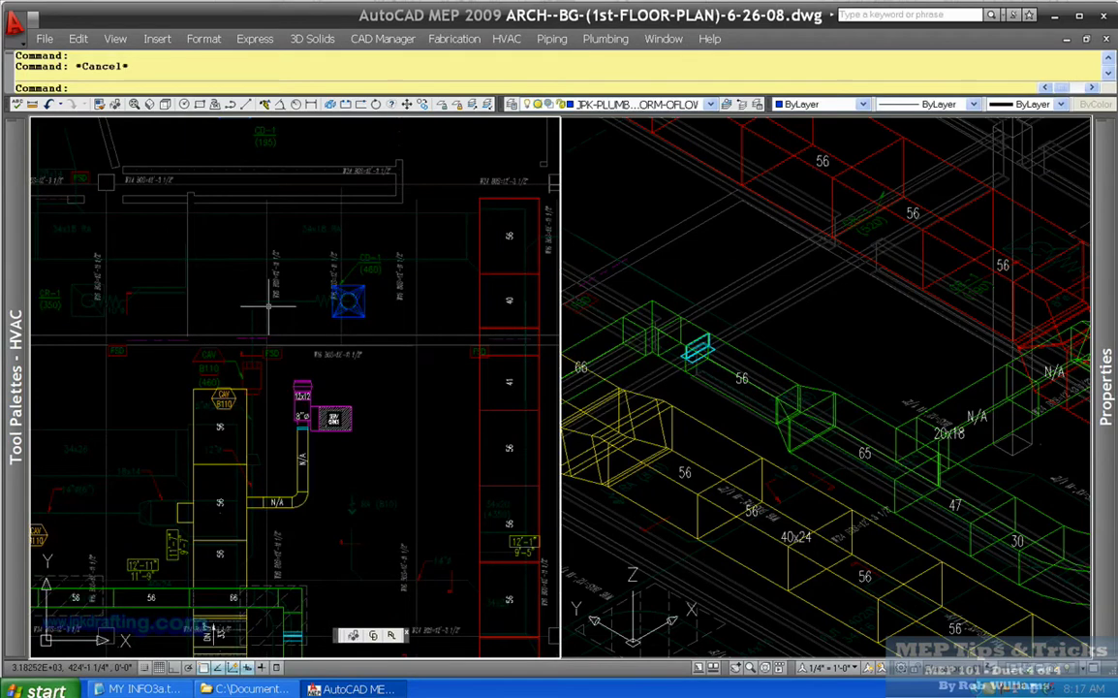
{"action": "mouse_move", "coordinate": [339, 308]}
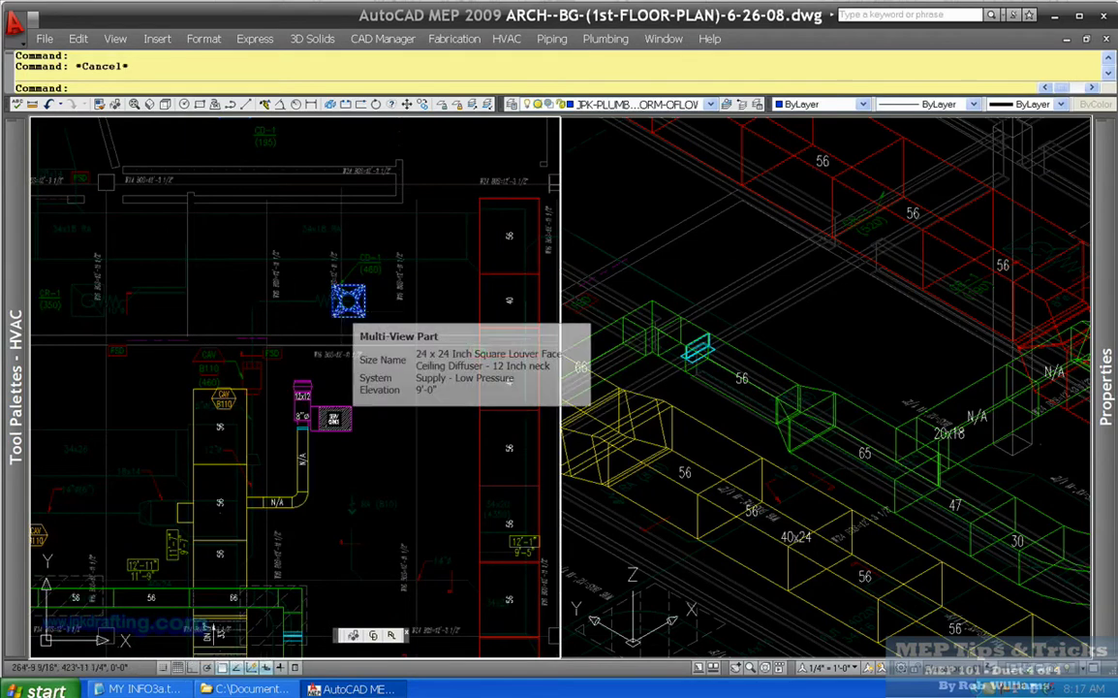
{"action": "mouse_move", "coordinate": [26, 283]}
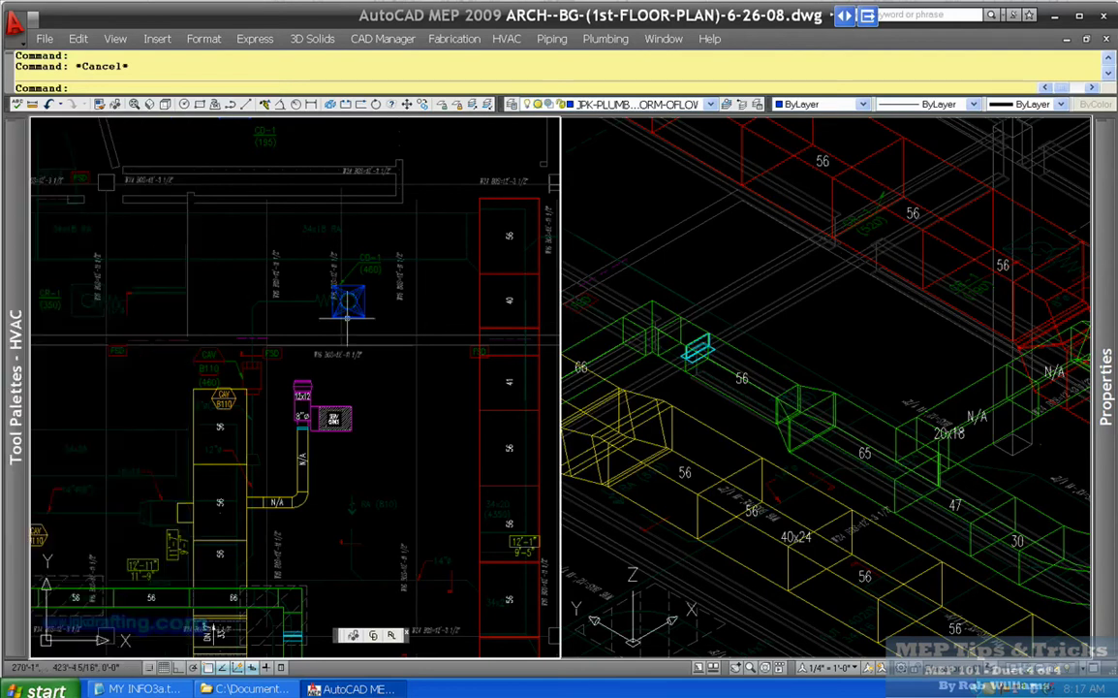
Examine the ceiling diffusers in the plan and their location relative to the main duct runs and the VAV branch.
{"action": "key", "text": "Escape"}
{"action": "scroll", "coordinate": [386, 341], "scroll_direction": "down", "scroll_amount": 2}
{"action": "scroll", "coordinate": [383, 353], "scroll_direction": "up", "scroll_amount": 2}
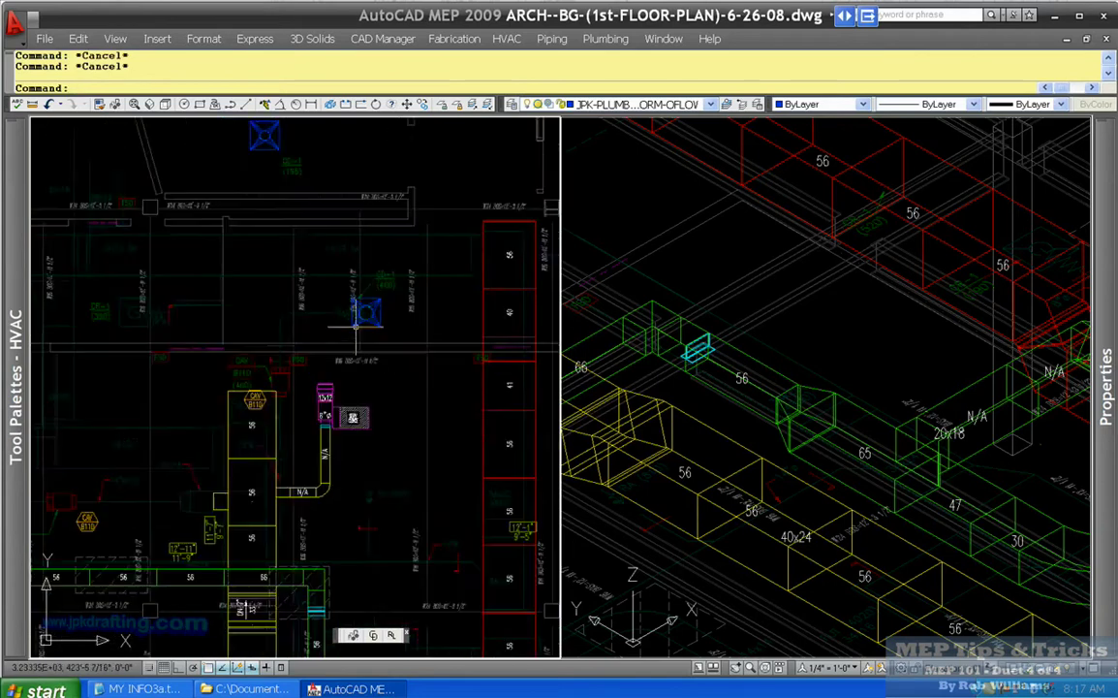
{"action": "scroll", "coordinate": [373, 373], "scroll_direction": "down", "scroll_amount": 3}
{"action": "scroll", "coordinate": [358, 382], "scroll_direction": "up", "scroll_amount": 5}
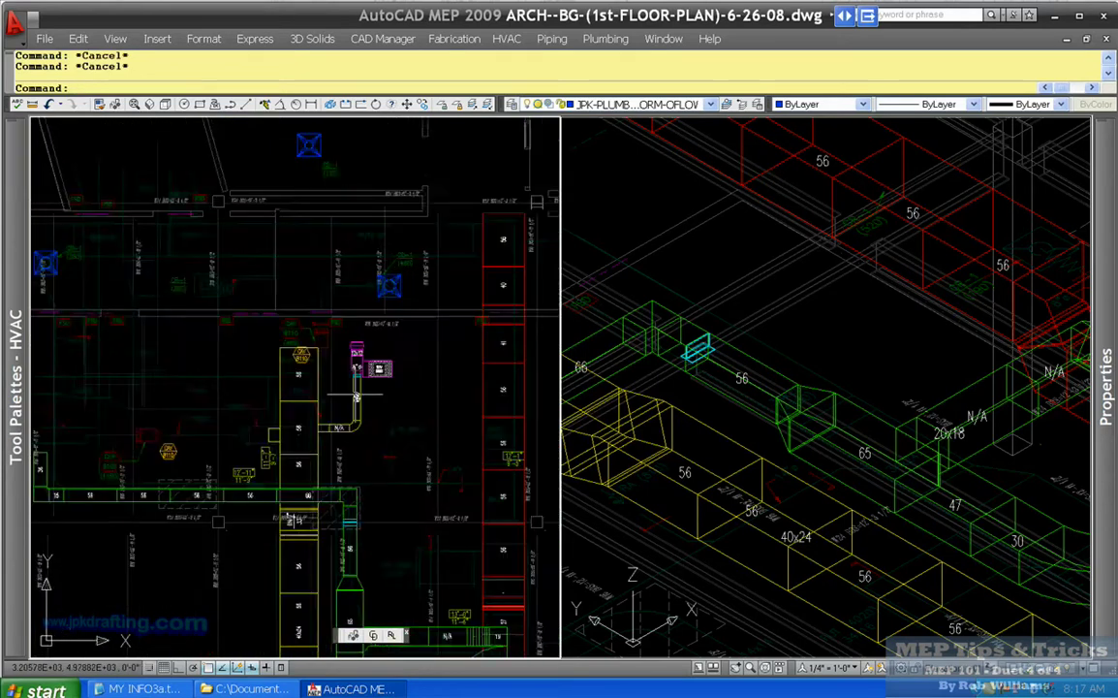
{"action": "scroll", "coordinate": [367, 378], "scroll_direction": "down", "scroll_amount": 4}
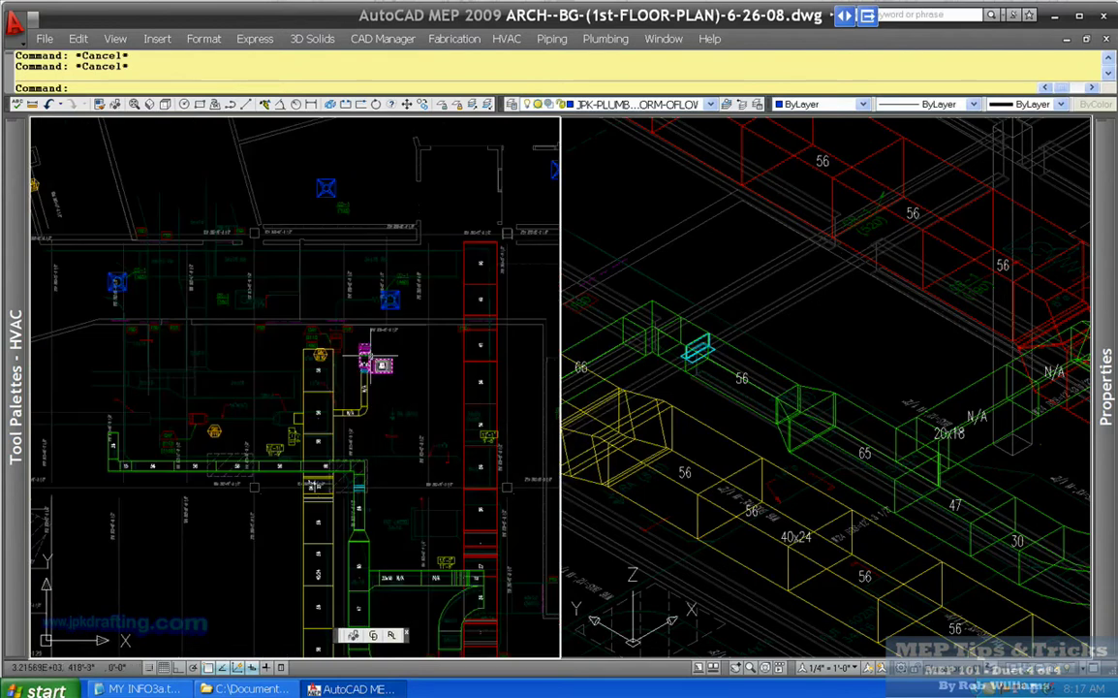
{"action": "scroll", "coordinate": [368, 373], "scroll_direction": "up", "scroll_amount": 2}
{"action": "scroll", "coordinate": [400, 260], "scroll_direction": "up", "scroll_amount": 1}
{"action": "middle_click_drag", "start_coordinate": [400, 259], "coordinate": [142, 250]}
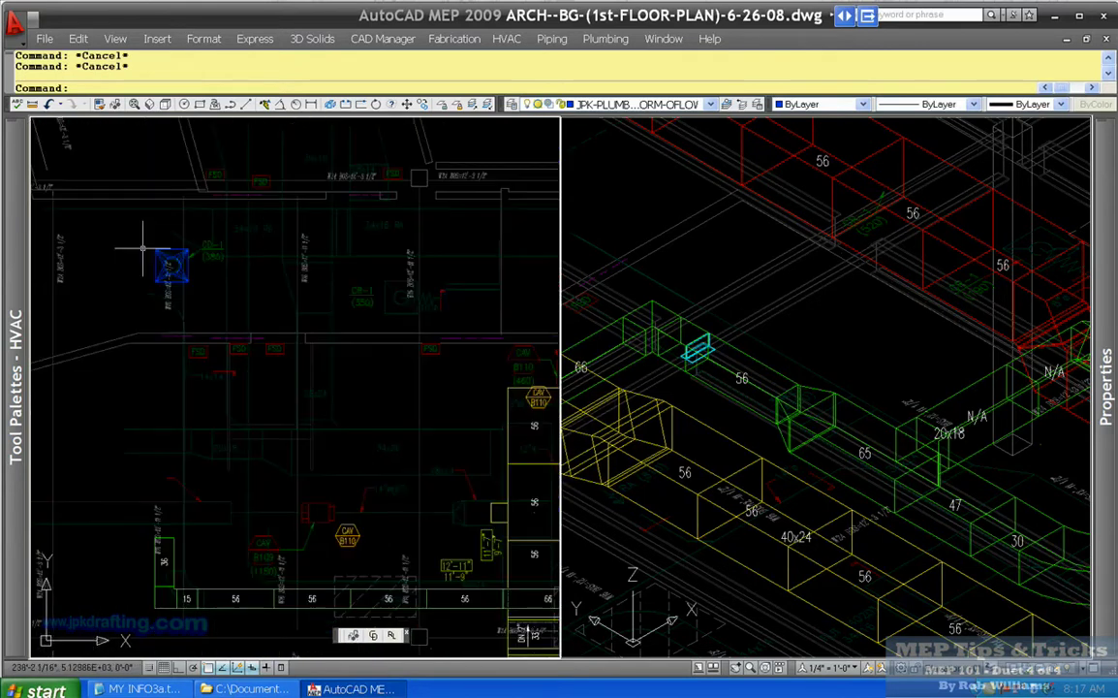
{"action": "scroll", "coordinate": [148, 250], "scroll_direction": "down", "scroll_amount": 2}
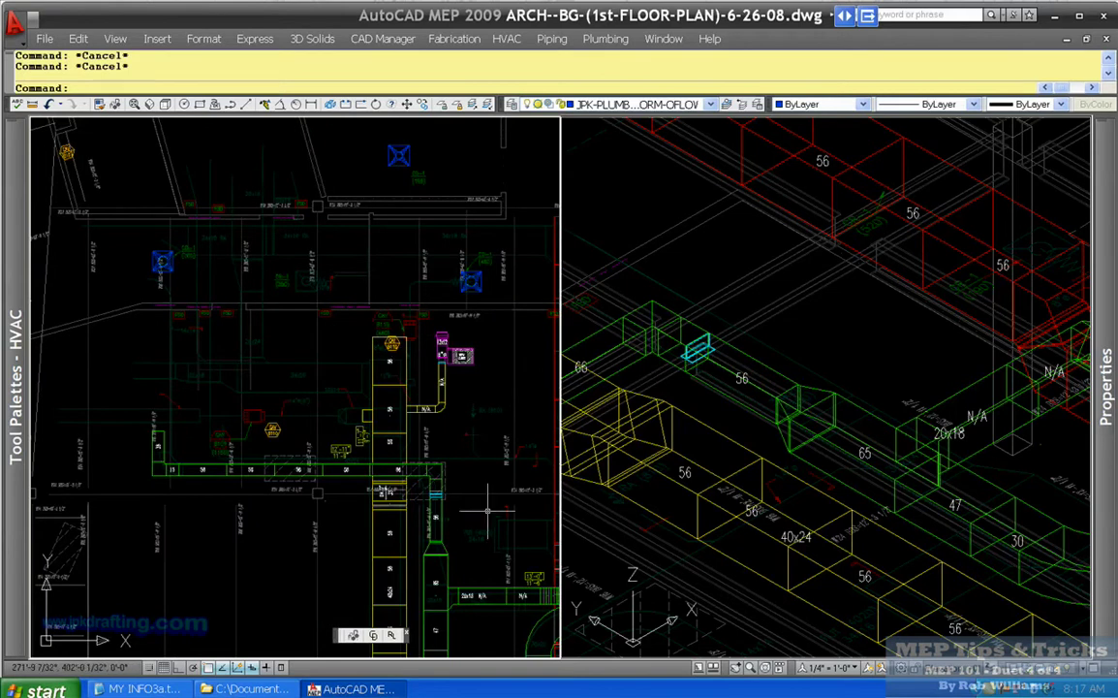
Examine the green duct run in plan, from the elbow under the beam to the 20x18 branch at the red duct.
{"action": "scroll", "coordinate": [440, 460], "scroll_direction": "up", "scroll_amount": 4}
{"action": "scroll", "coordinate": [387, 460], "scroll_direction": "down", "scroll_amount": 2}
{"action": "scroll", "coordinate": [326, 489], "scroll_direction": "up", "scroll_amount": 3}
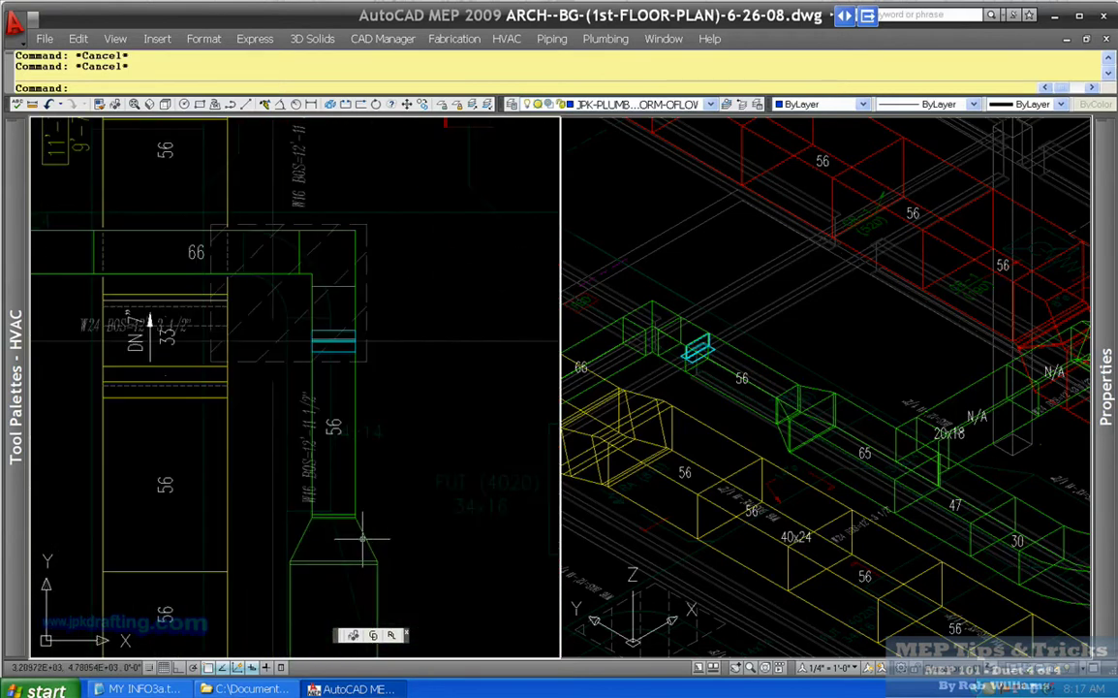
{"action": "scroll", "coordinate": [341, 358], "scroll_direction": "down", "scroll_amount": 2}
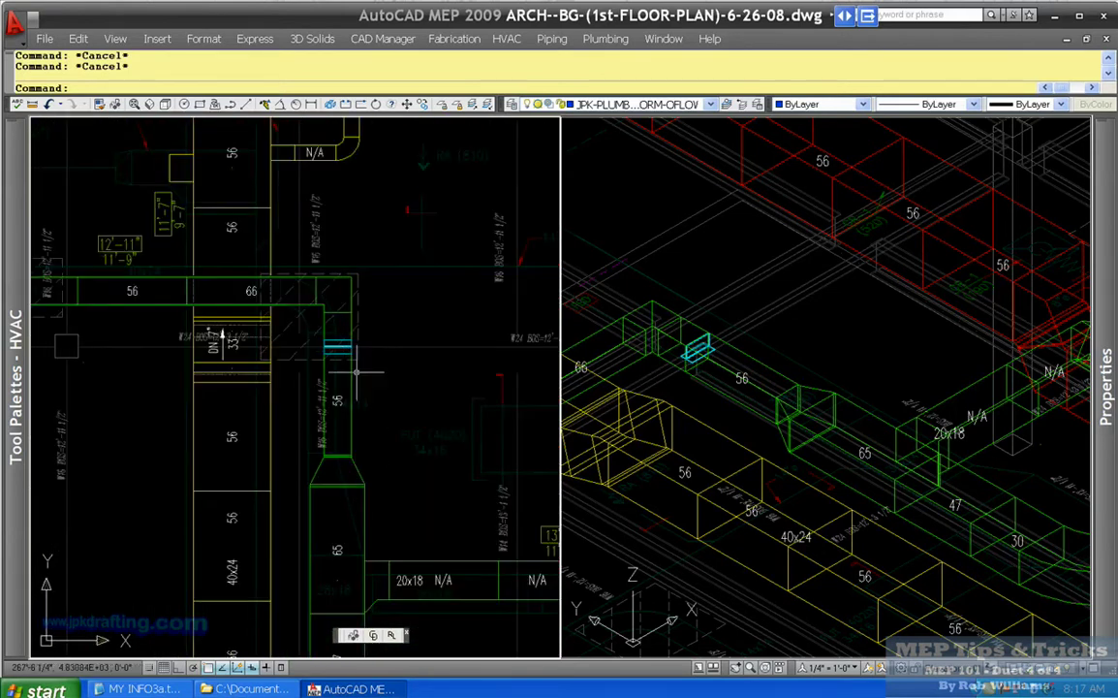
{"action": "scroll", "coordinate": [358, 343], "scroll_direction": "down", "scroll_amount": 2}
{"action": "scroll", "coordinate": [359, 383], "scroll_direction": "up", "scroll_amount": 4}
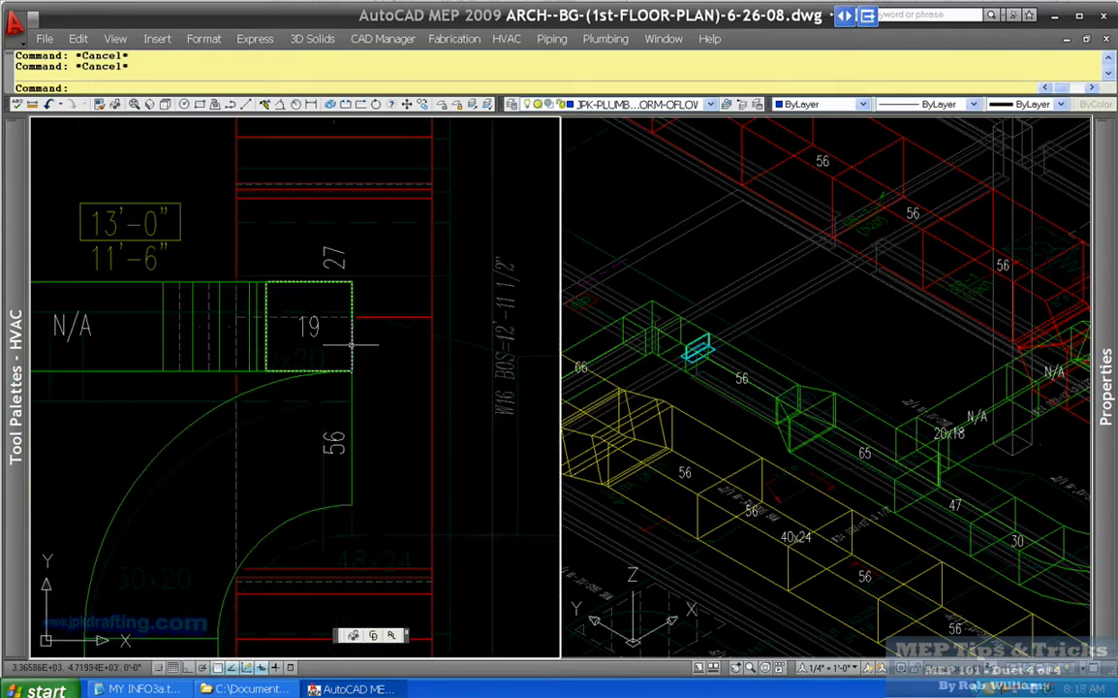
{"action": "scroll", "coordinate": [358, 341], "scroll_direction": "down", "scroll_amount": 2}
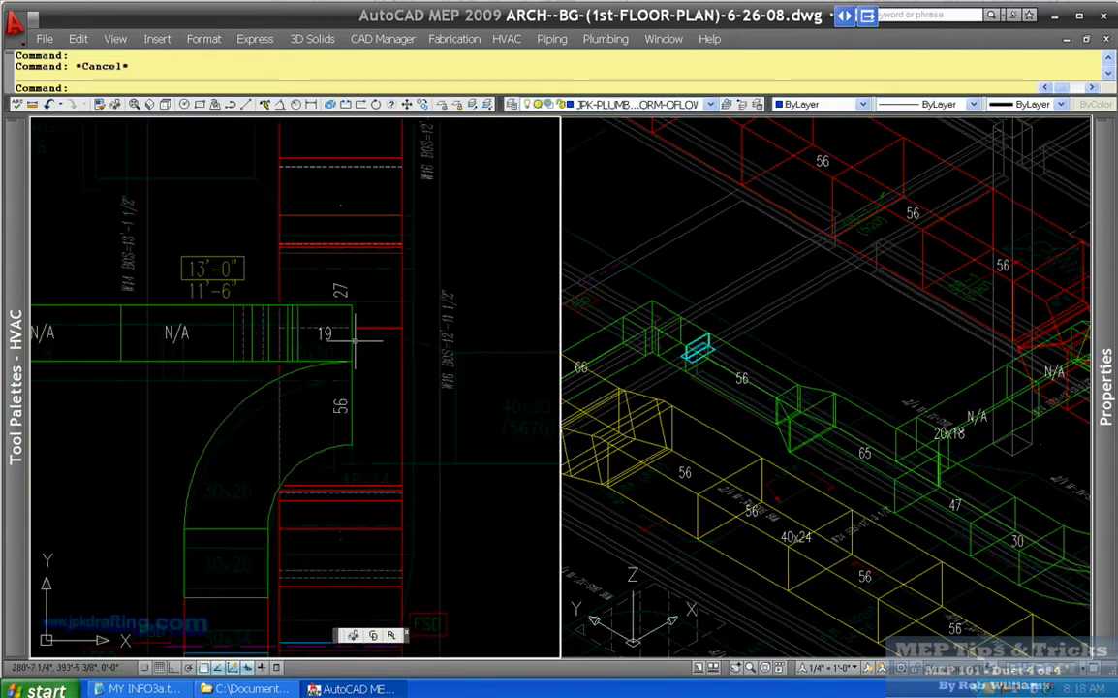
{"action": "scroll", "coordinate": [353, 340], "scroll_direction": "down", "scroll_amount": 5}
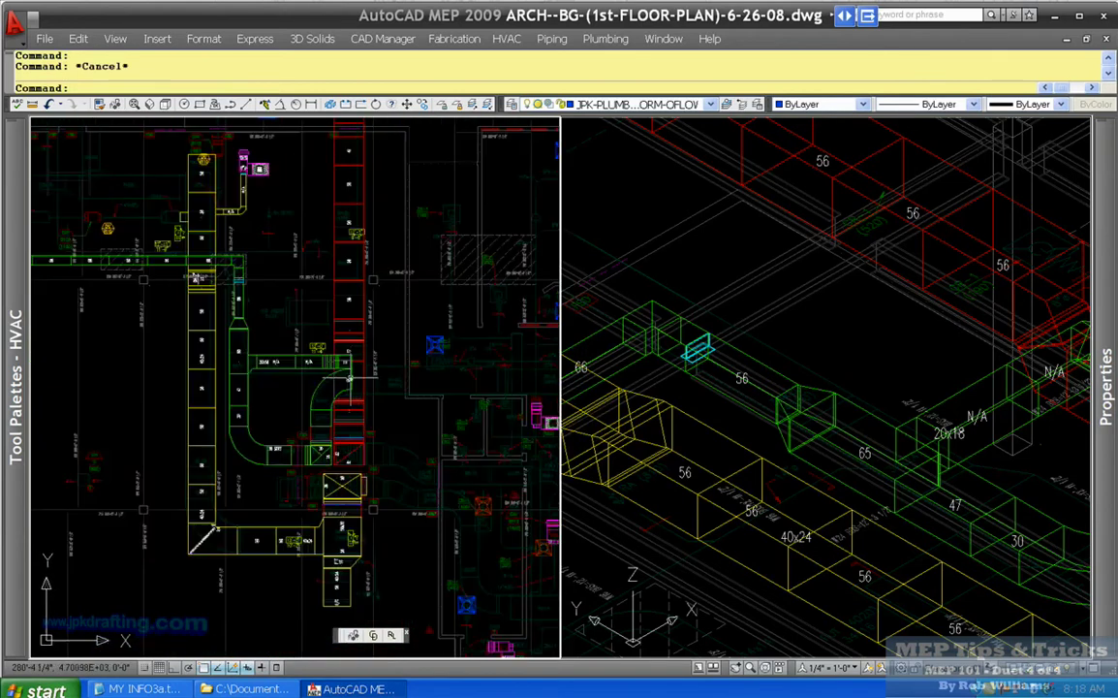
{"action": "scroll", "coordinate": [285, 288], "scroll_direction": "up", "scroll_amount": 6}
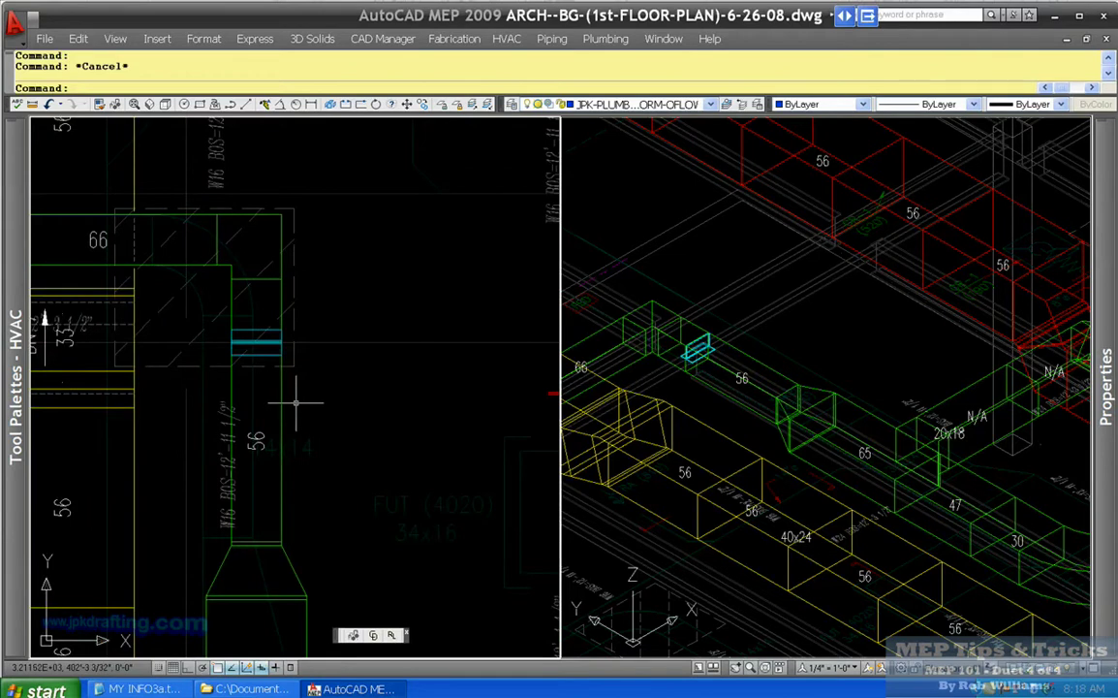
{"action": "scroll", "coordinate": [383, 356], "scroll_direction": "down", "scroll_amount": 1}
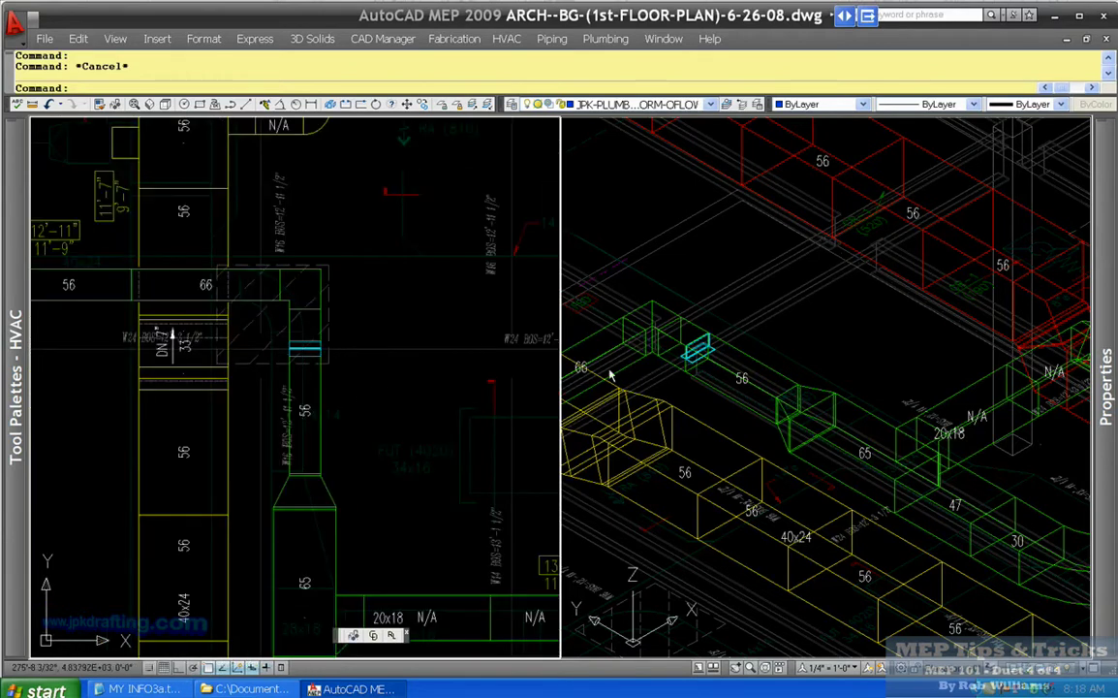
Inspect the cyan interference markers where the steel beam crosses the green duct near the elbow in the 3D view.
{"action": "left_click", "coordinate": [684, 352]}
{"action": "scroll", "coordinate": [684, 353], "scroll_direction": "up", "scroll_amount": 5}
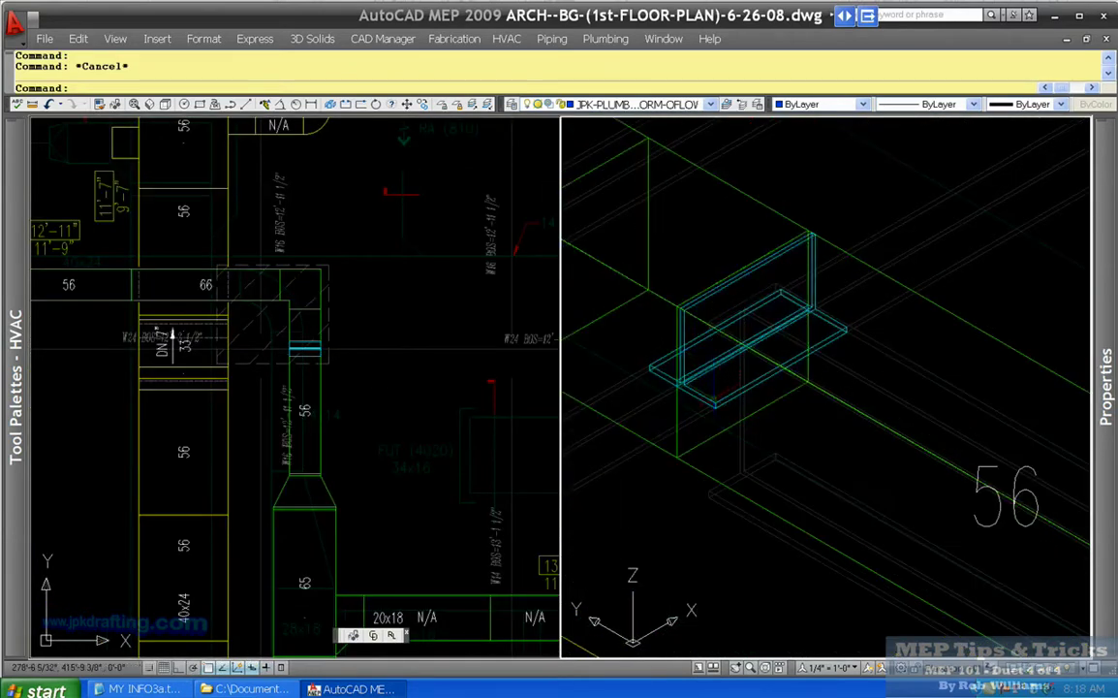
{"action": "left_click", "coordinate": [713, 397]}
{"action": "key", "text": "Escape"}
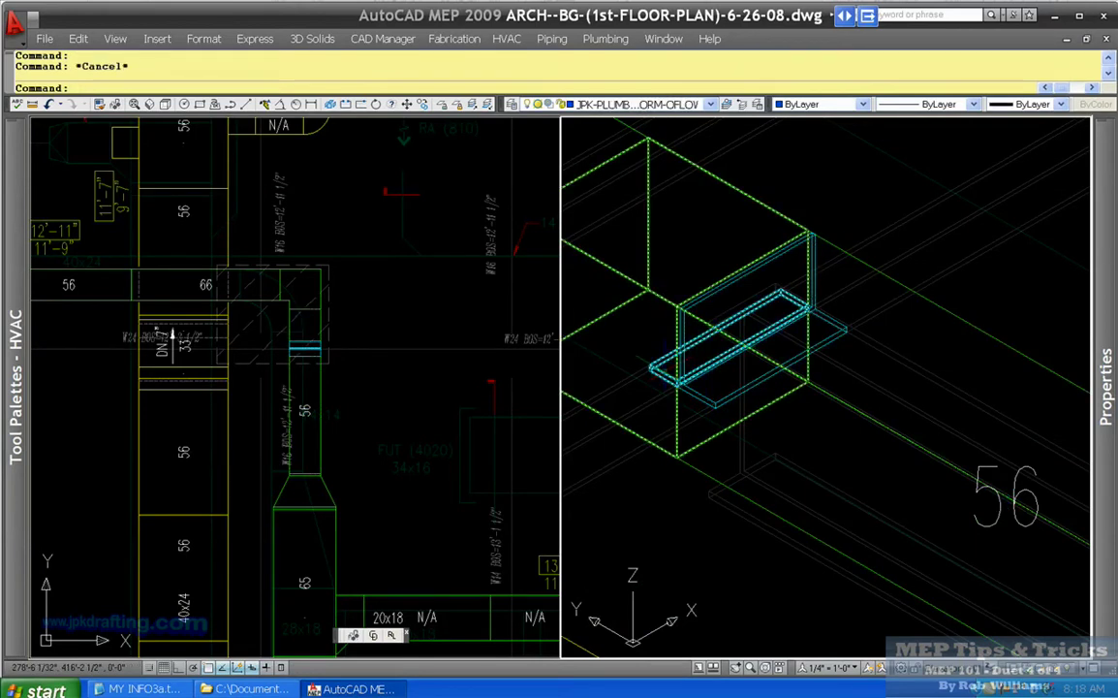
{"action": "scroll", "coordinate": [713, 312], "scroll_direction": "down", "scroll_amount": 4}
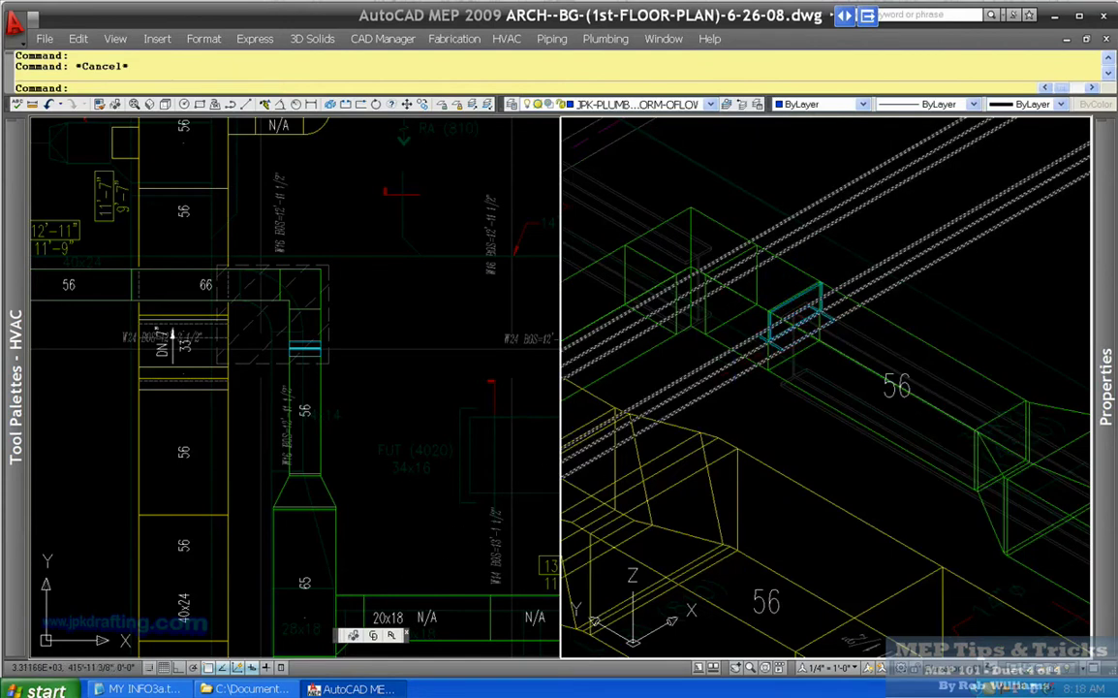
Run the collisiondetection command and use its Color option to set the collision marker color to cyan.
{"action": "scroll", "coordinate": [383, 601], "scroll_direction": "up", "scroll_amount": 6}
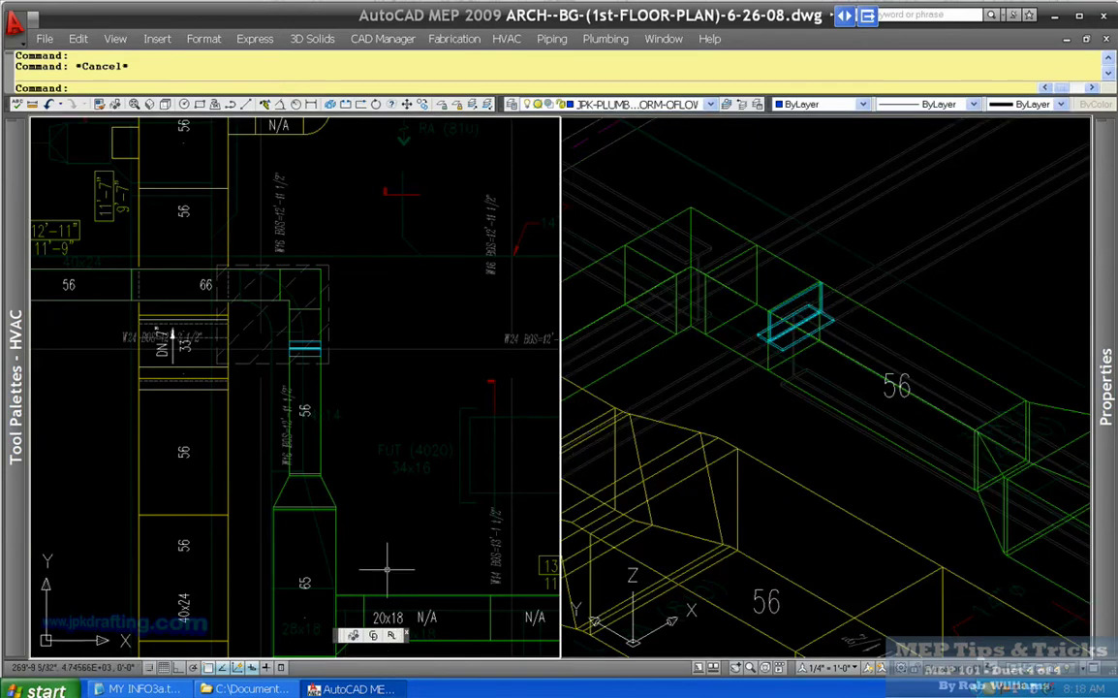
{"action": "left_click", "coordinate": [373, 635]}
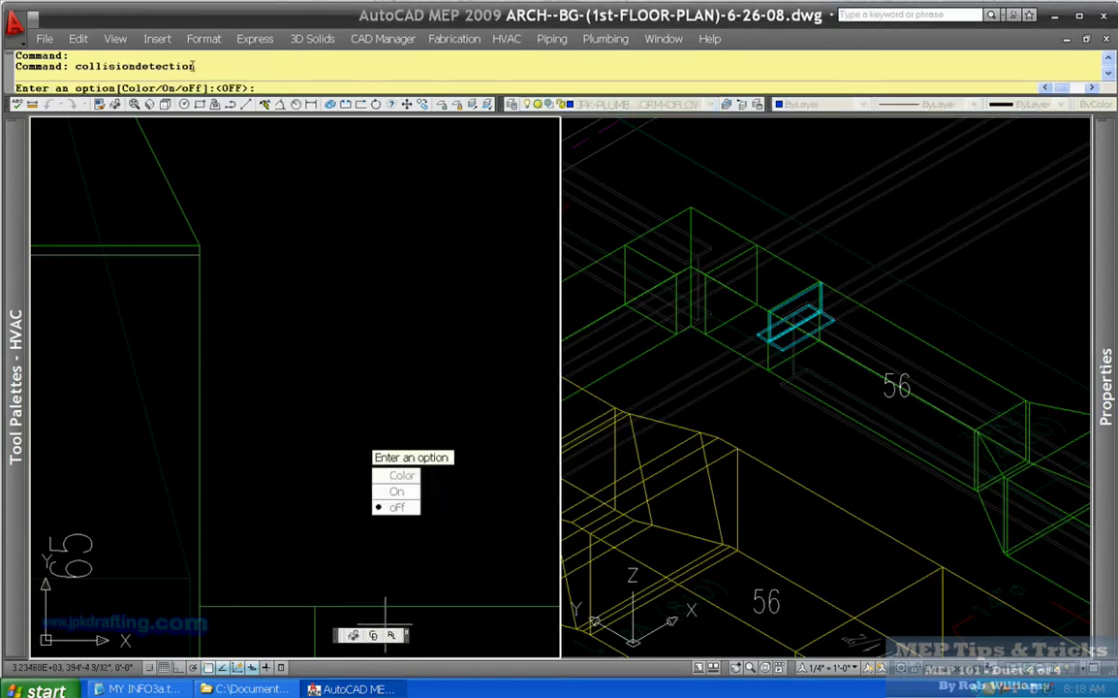
{"action": "left_click_drag", "start_coordinate": [72, 66], "coordinate": [142, 66]}
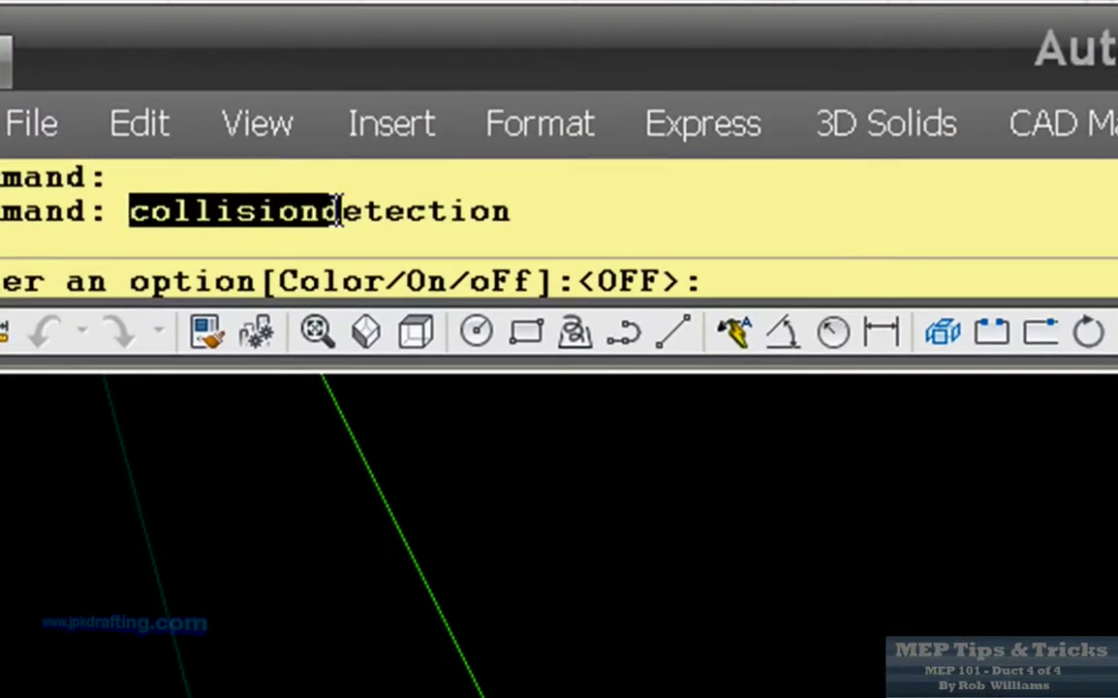
{"action": "left_click_drag", "start_coordinate": [339, 210], "coordinate": [522, 210]}
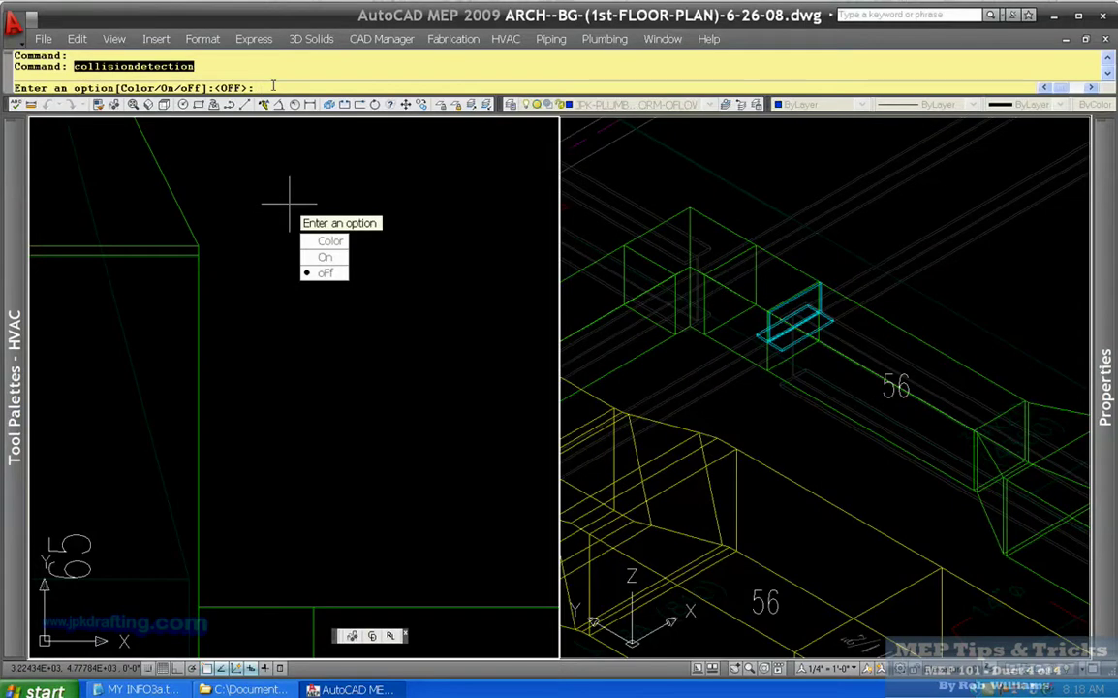
{"action": "type", "text": "c"}
{"action": "key", "text": "Return"}
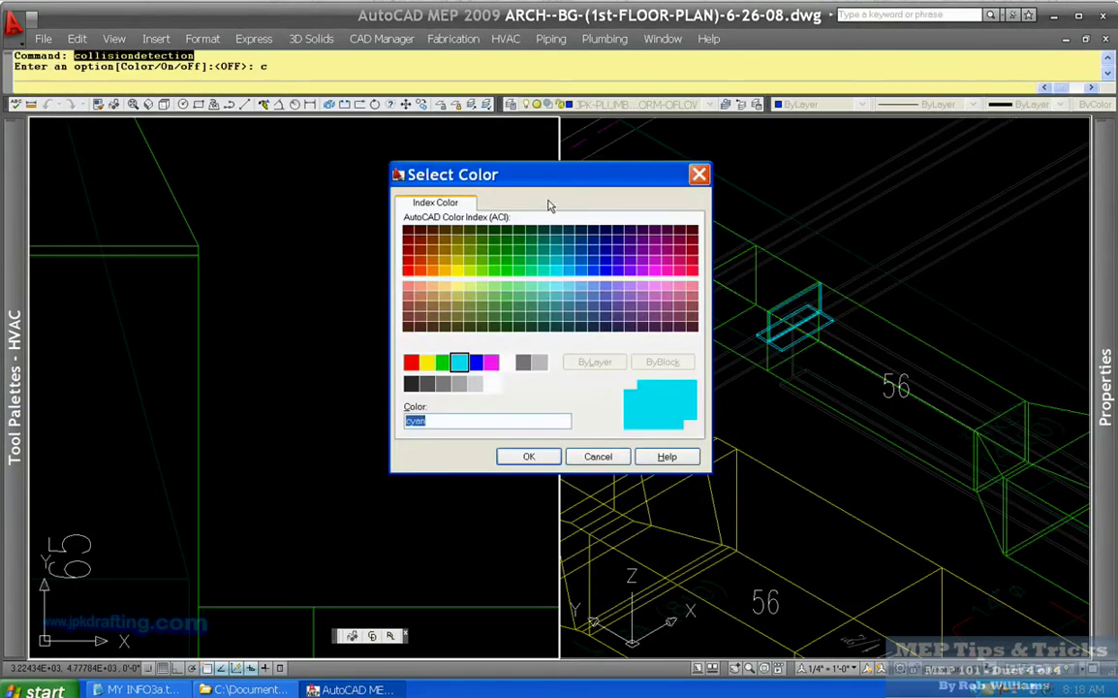
{"action": "left_click_drag", "start_coordinate": [542, 191], "coordinate": [419, 206]}
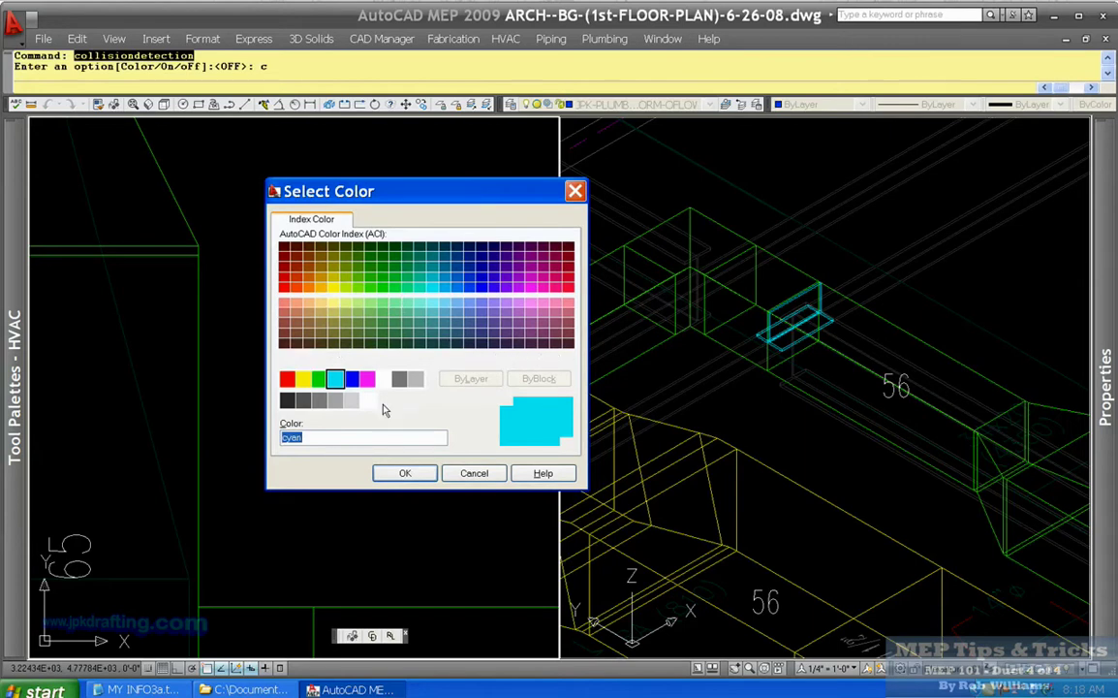
{"action": "left_click", "coordinate": [412, 472]}
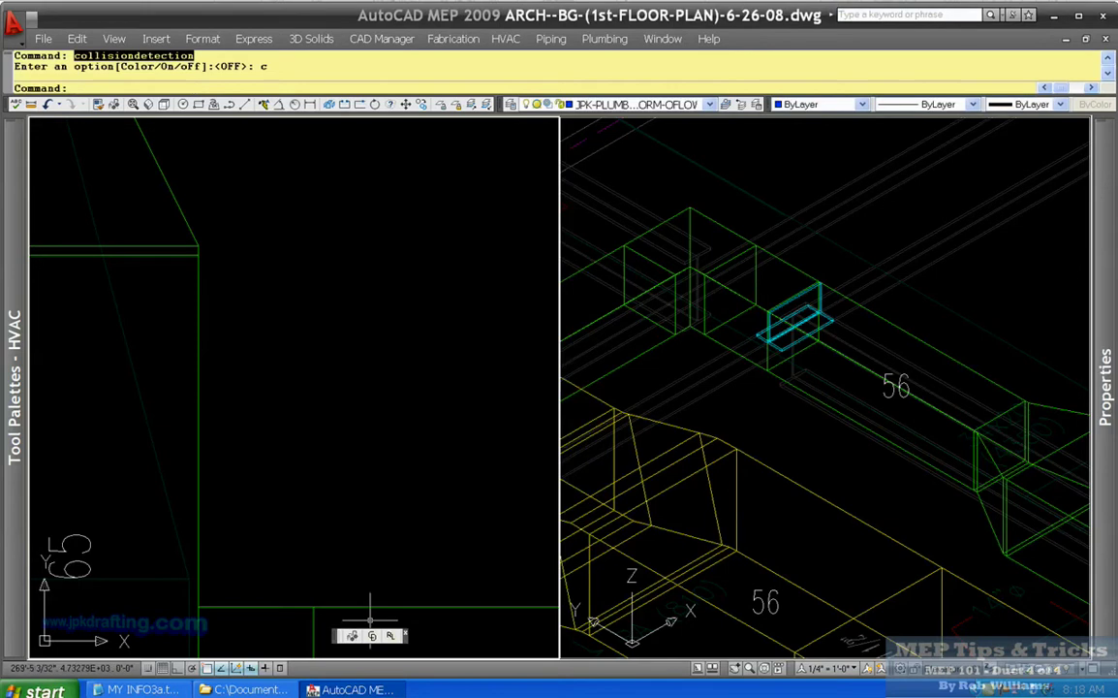
Run collisiondetection again and set it to off.
{"action": "key", "text": "Return"}
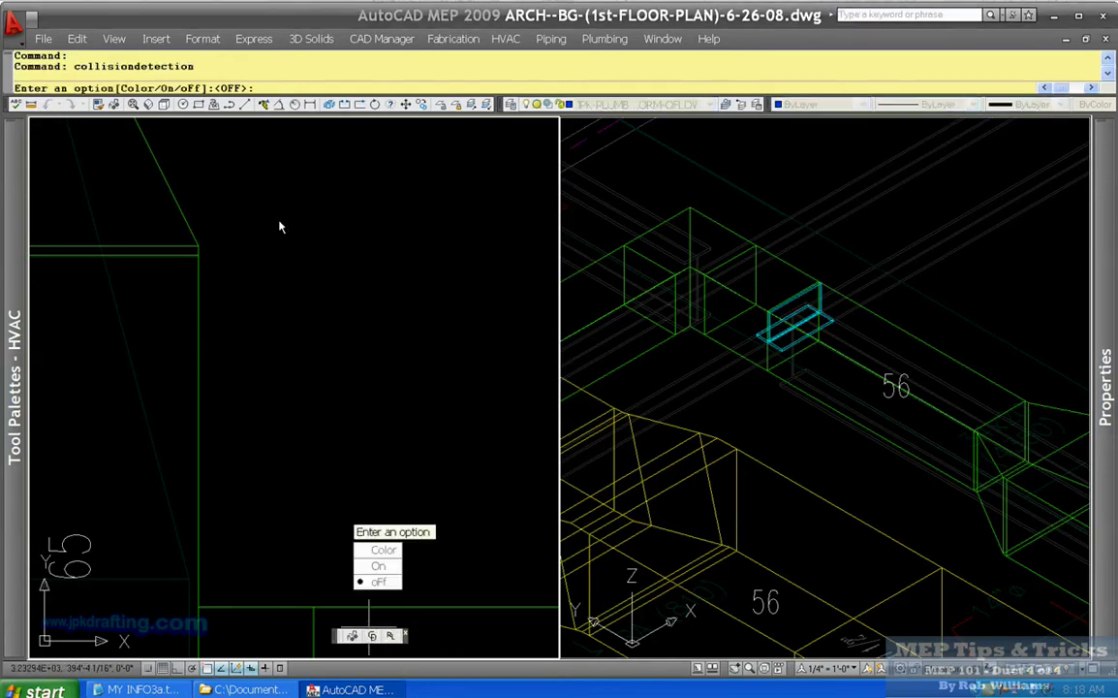
{"action": "type", "text": "o"}
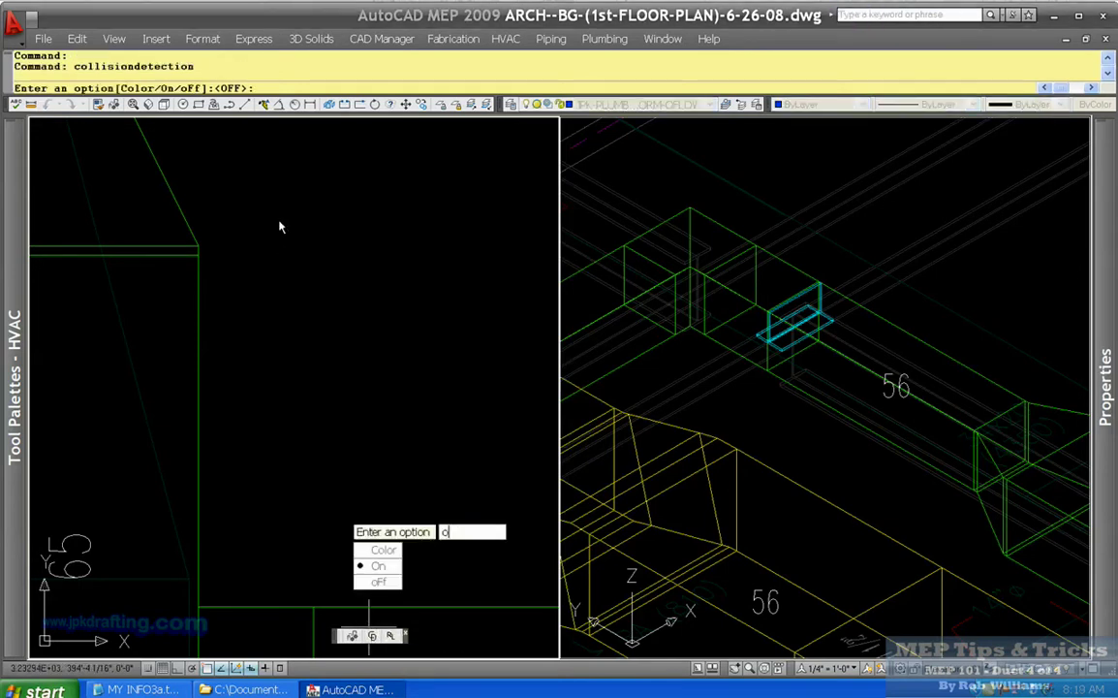
{"action": "type", "text": "ff"}
{"action": "key", "text": "Return"}
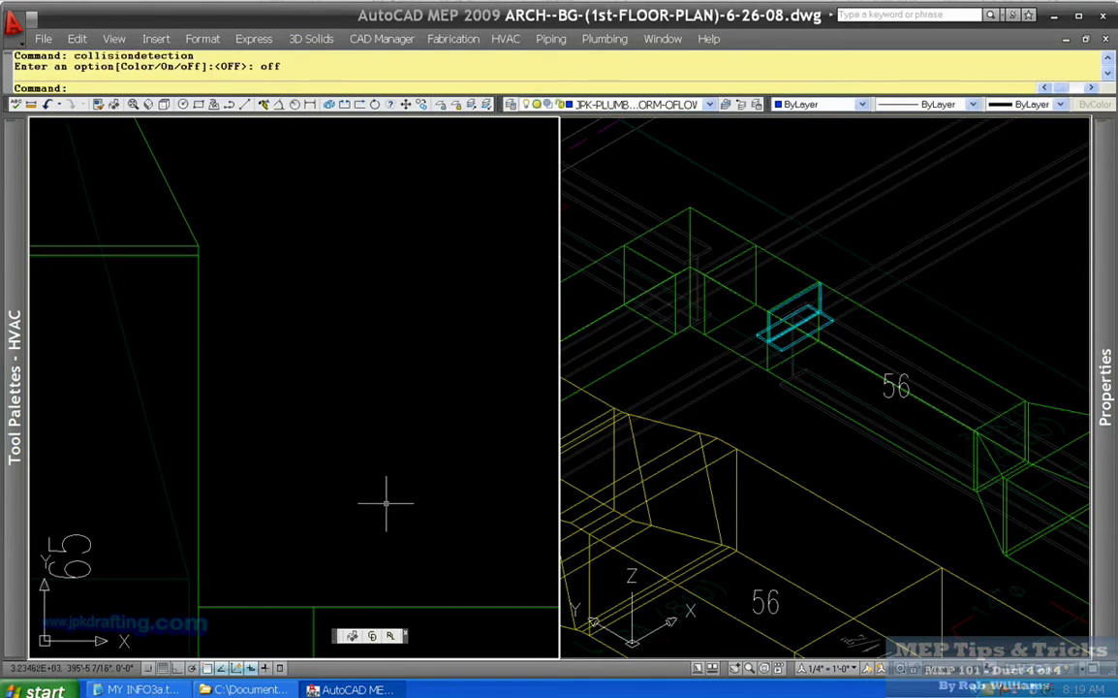
Run the object relation update on the green duct at the cyan interference marker where the beam crosses it.
{"action": "left_click", "coordinate": [352, 635]}
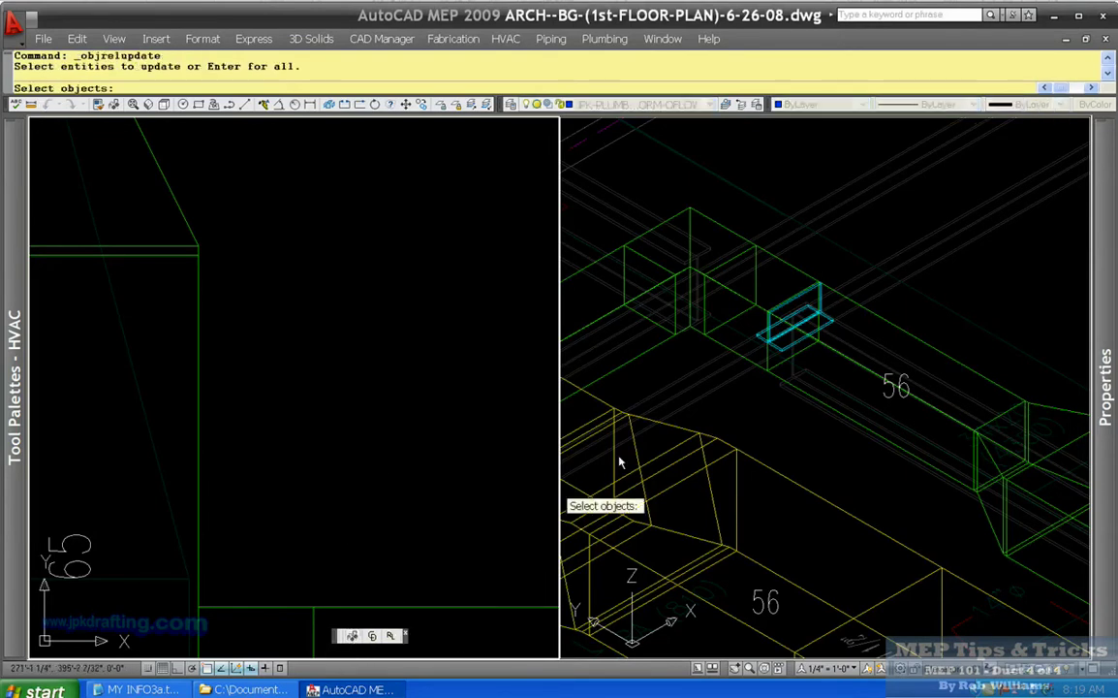
{"action": "left_click", "coordinate": [793, 305]}
{"action": "key", "text": "Return"}
{"action": "key", "text": "Escape"}
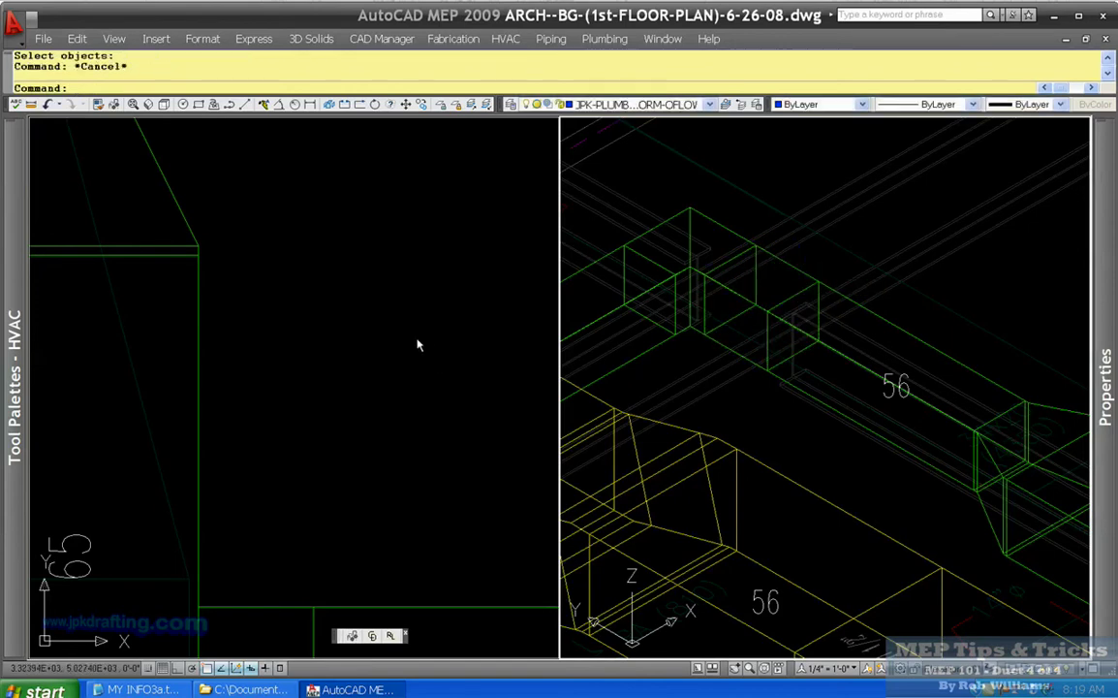
Set collisiondetection to on and regenerate the whole model with rea.
{"action": "left_click", "coordinate": [372, 636]}
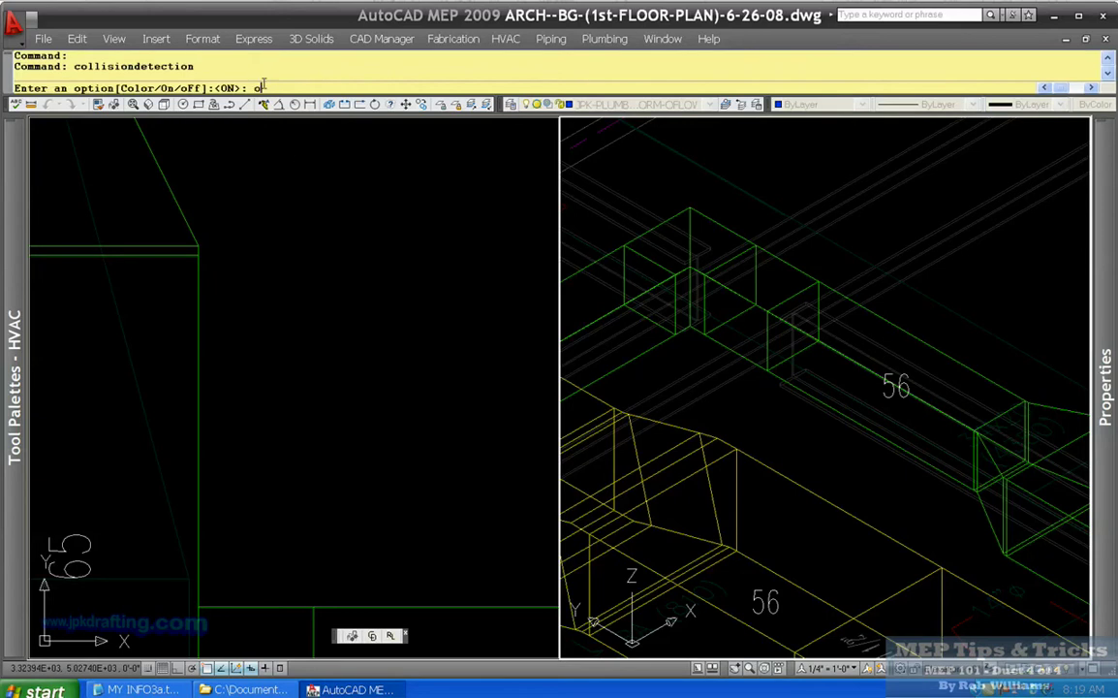
{"action": "key", "text": "Return"}
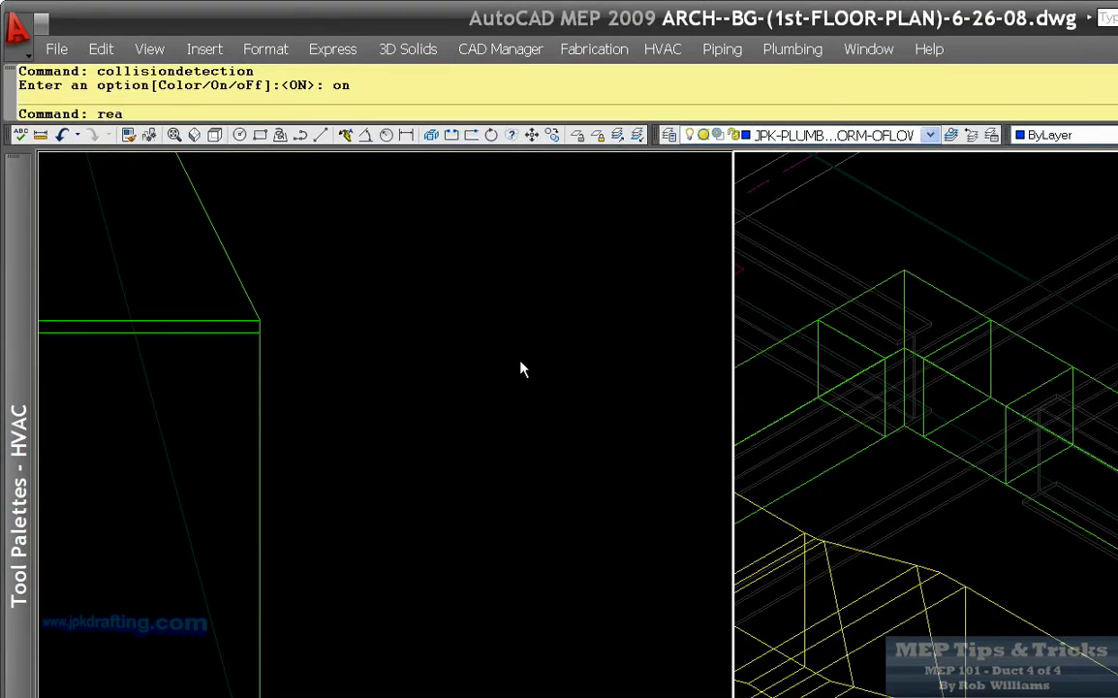
{"action": "key", "text": "Return"}
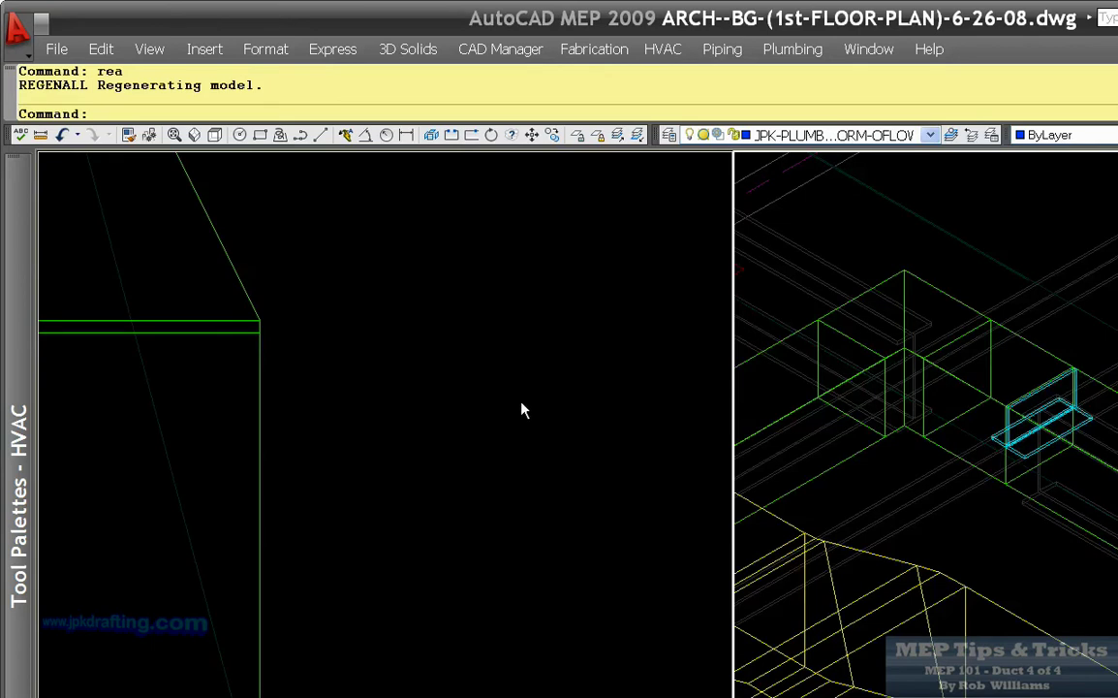
{"action": "left_click", "coordinate": [1074, 446]}
{"action": "key", "text": "Escape"}
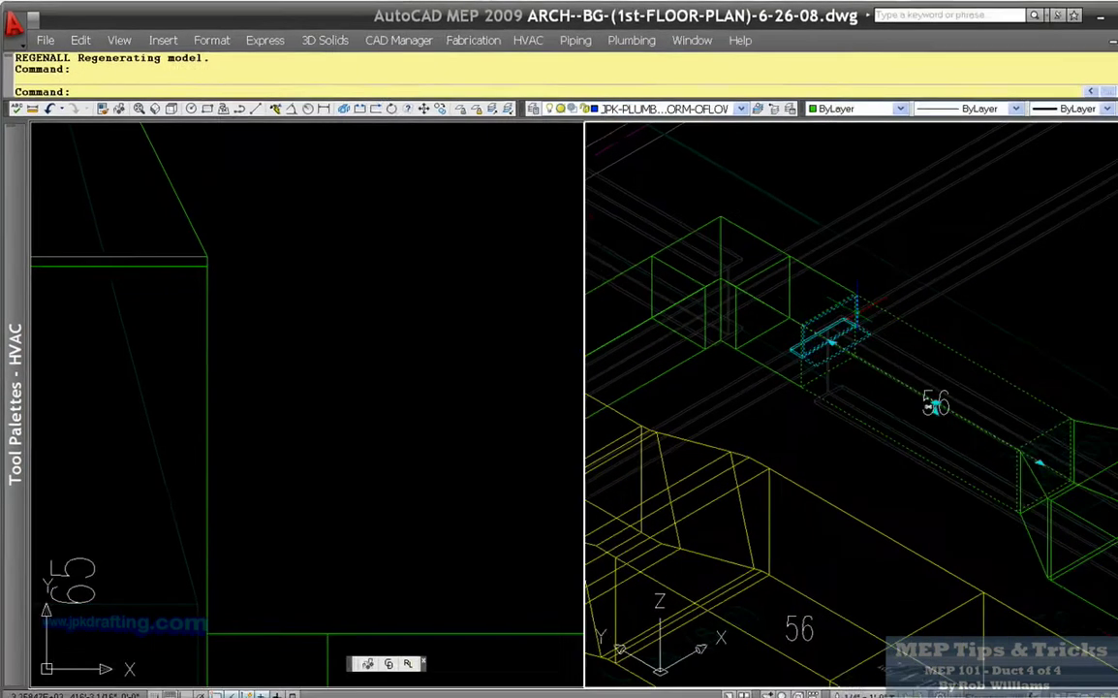
Measure a distance from the lower corner of the cyan beam flange marker and highlight the Delta Y value in the result.
{"action": "scroll", "coordinate": [780, 324], "scroll_direction": "up", "scroll_amount": 6}
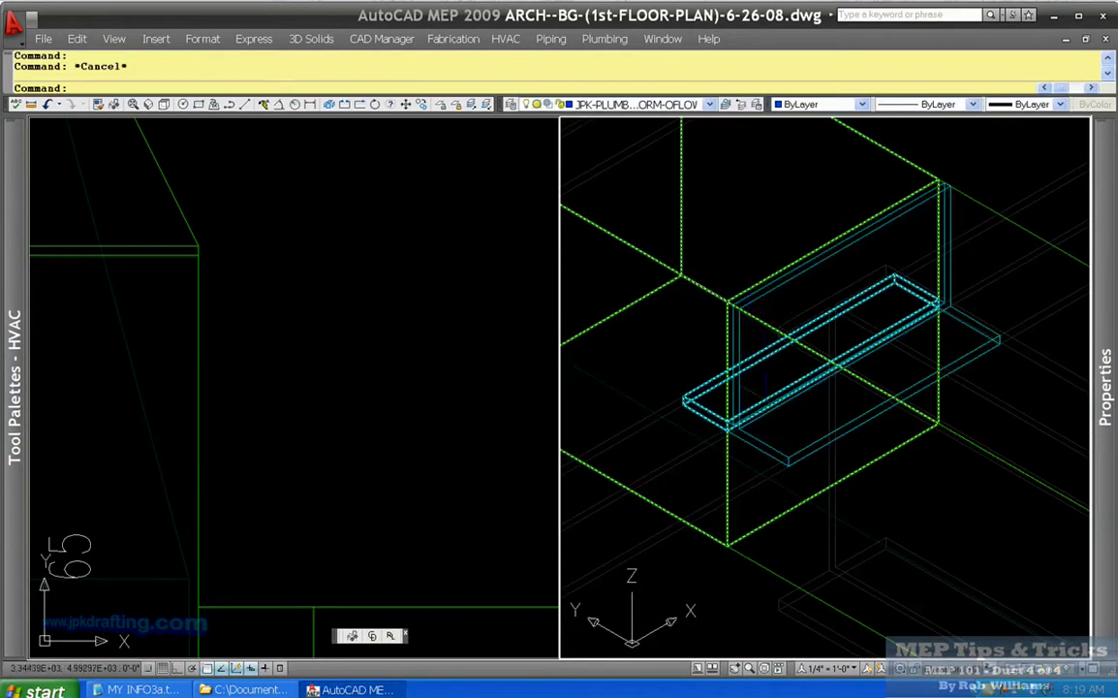
{"action": "scroll", "coordinate": [780, 324], "scroll_direction": "up", "scroll_amount": 2}
{"action": "right_click", "coordinate": [767, 320]}
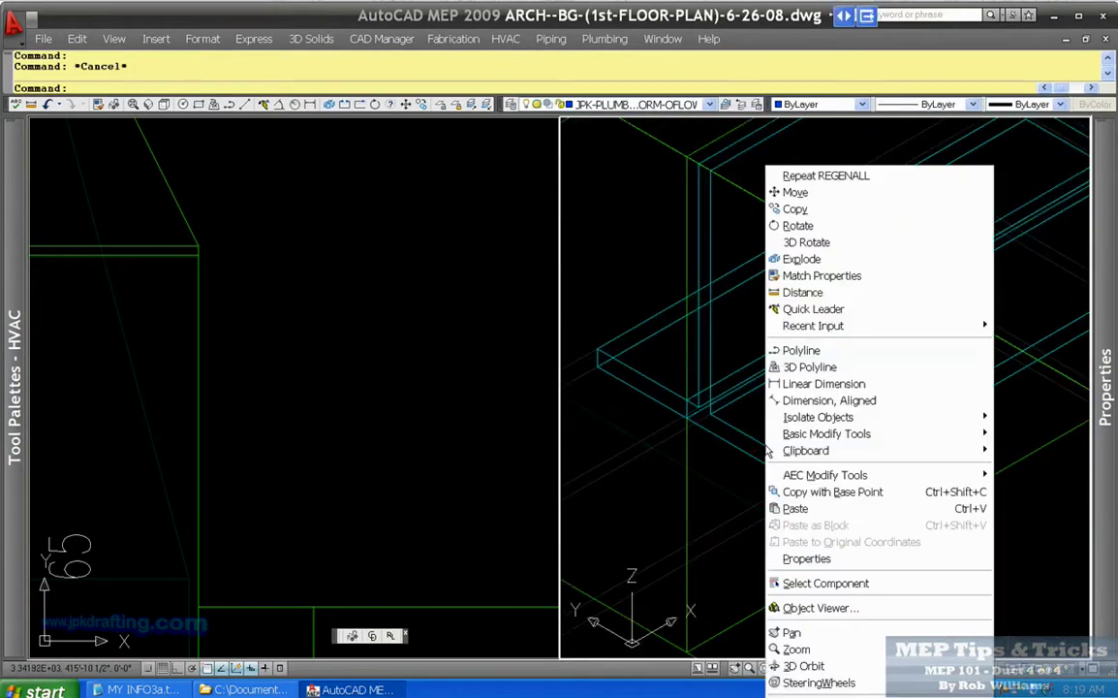
{"action": "left_click", "coordinate": [826, 292]}
{"action": "left_click", "coordinate": [824, 513]}
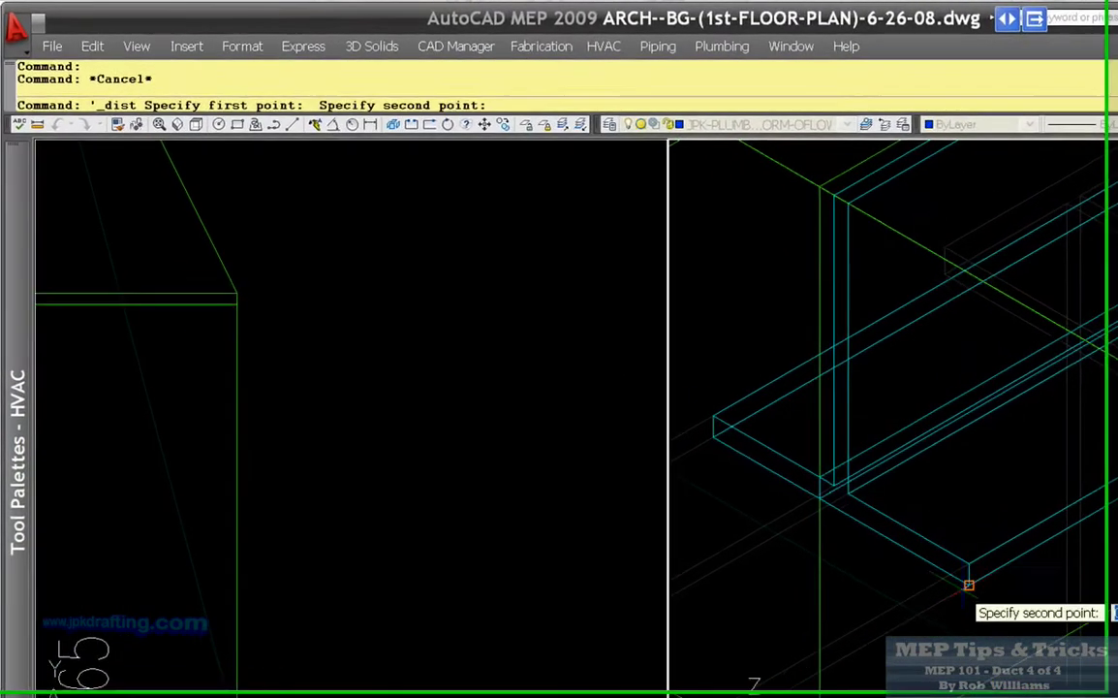
{"action": "scroll", "coordinate": [937, 530], "scroll_direction": "up", "scroll_amount": 2}
{"action": "left_click", "coordinate": [924, 398]}
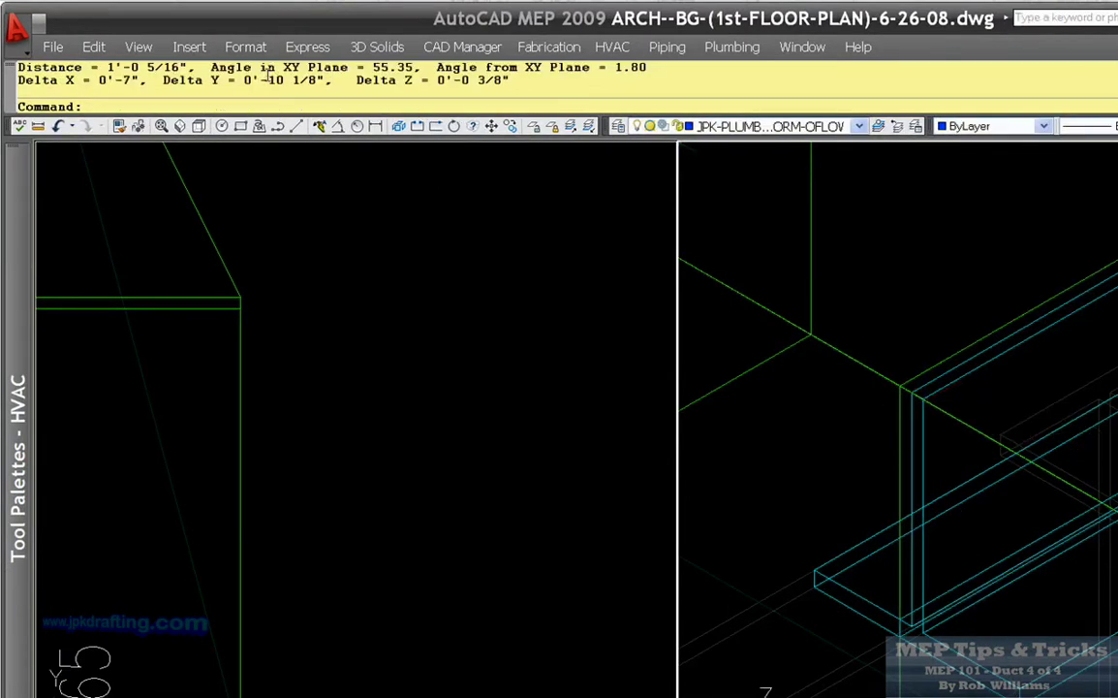
{"action": "left_click_drag", "start_coordinate": [267, 75], "coordinate": [340, 82]}
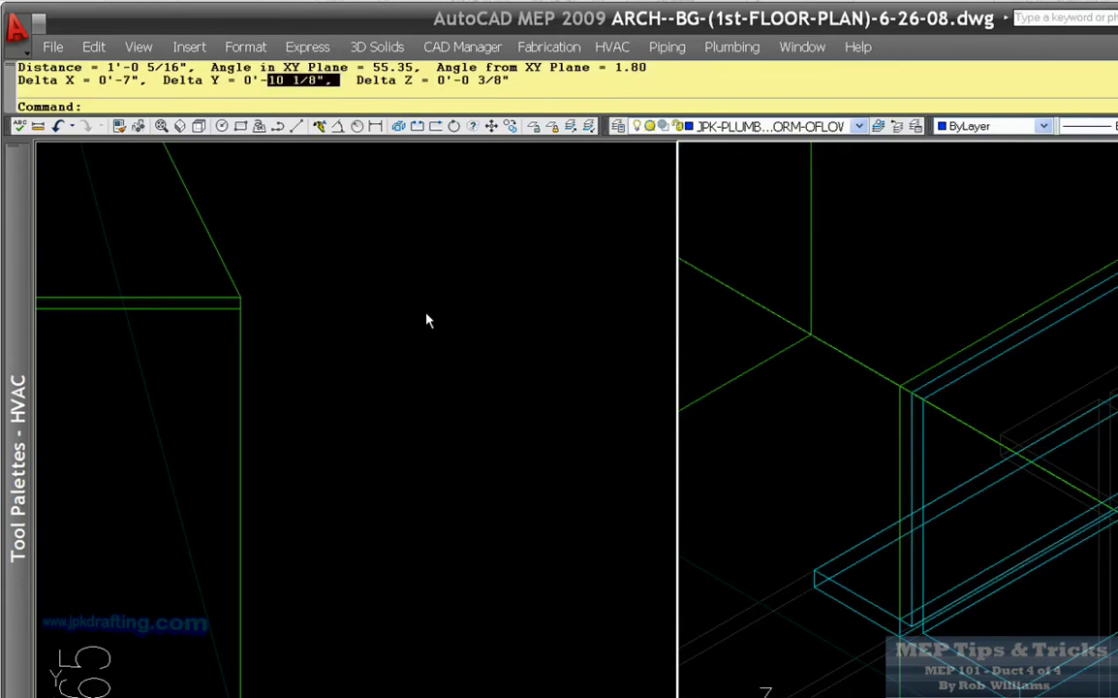
{"action": "left_click", "coordinate": [427, 320]}
{"action": "key", "text": "Escape"}
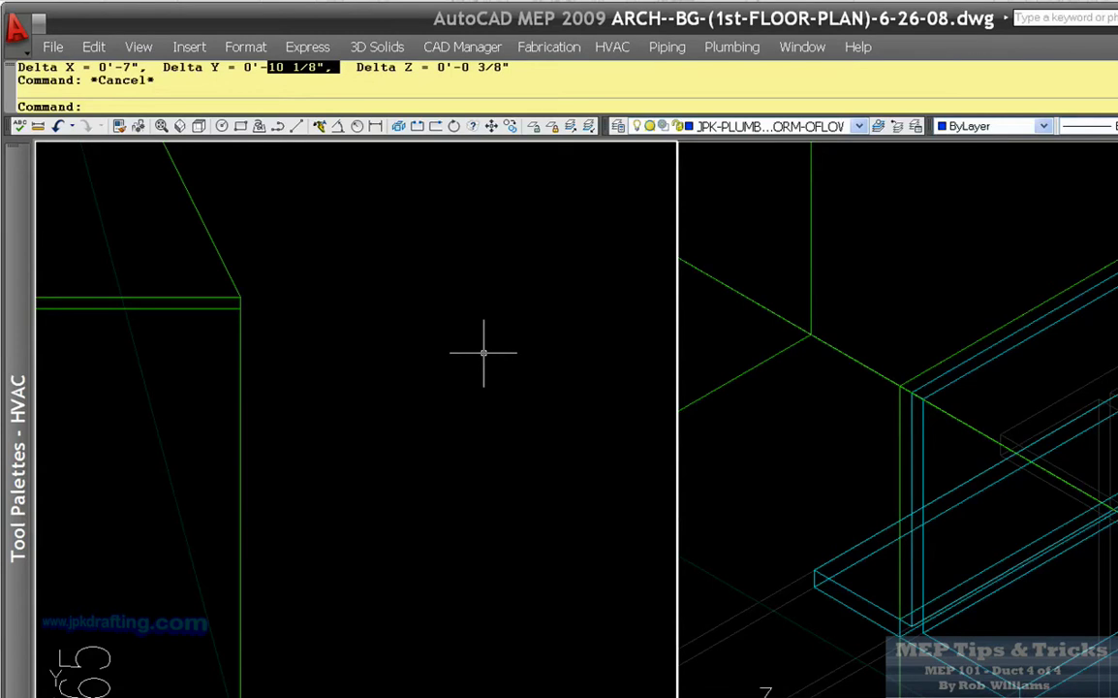
Move the green elbow, the short duct below it and the adjoining 56 duct by a displacement of 0,0,-12.
{"action": "scroll", "coordinate": [484, 364], "scroll_direction": "down", "scroll_amount": 8}
{"action": "scroll", "coordinate": [585, 462], "scroll_direction": "up", "scroll_amount": 3}
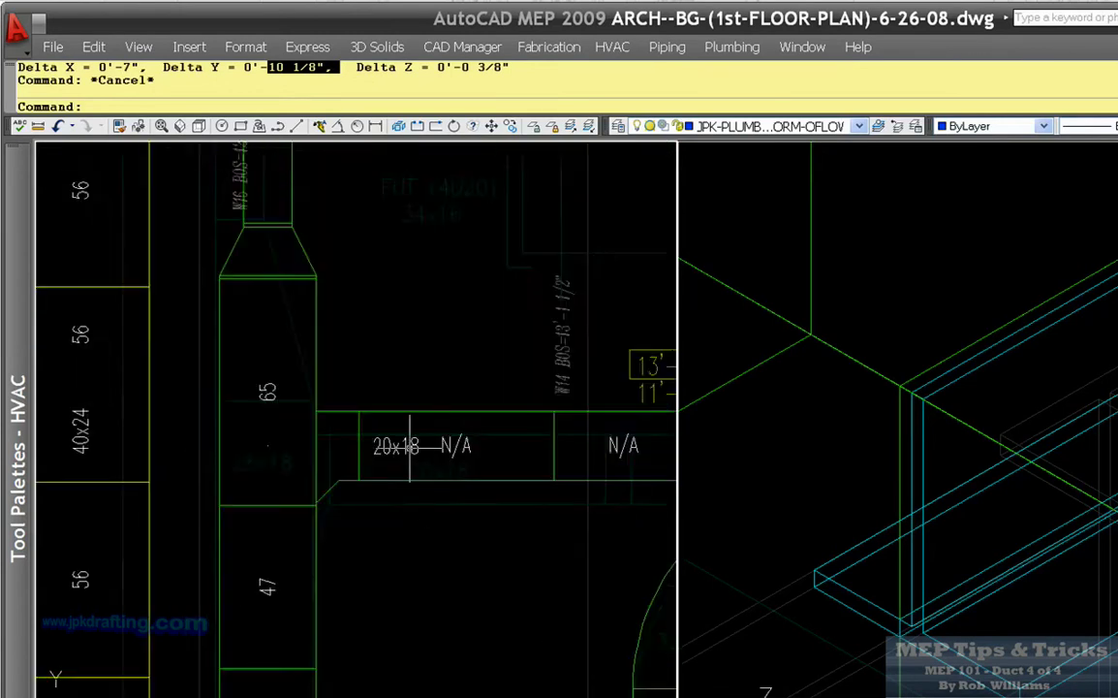
{"action": "scroll", "coordinate": [410, 446], "scroll_direction": "down", "scroll_amount": 5}
{"action": "scroll", "coordinate": [404, 348], "scroll_direction": "up", "scroll_amount": 4}
{"action": "scroll", "coordinate": [404, 349], "scroll_direction": "down", "scroll_amount": 4}
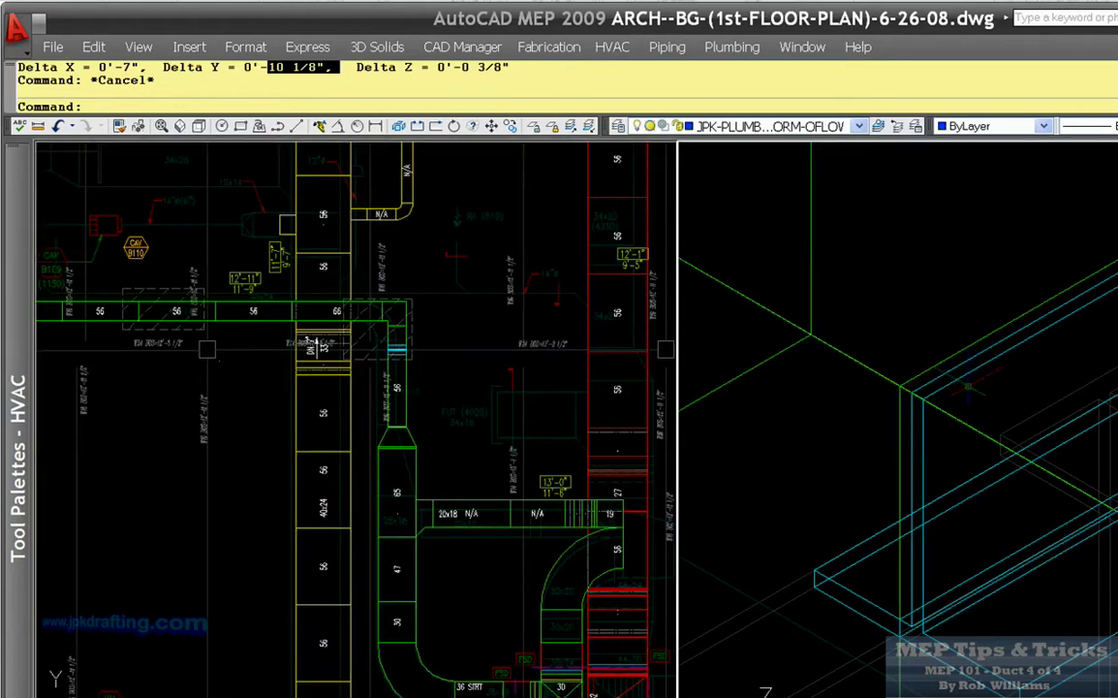
{"action": "scroll", "coordinate": [1013, 396], "scroll_direction": "down", "scroll_amount": 9}
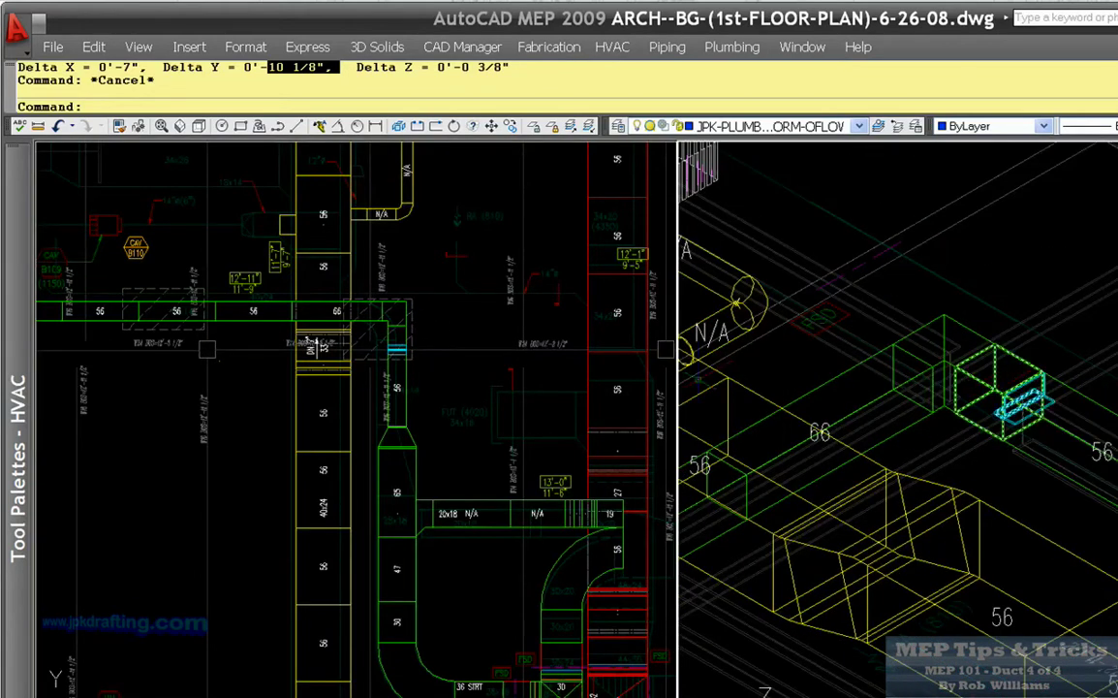
{"action": "left_click", "coordinate": [443, 370]}
{"action": "scroll", "coordinate": [406, 310], "scroll_direction": "up", "scroll_amount": 3}
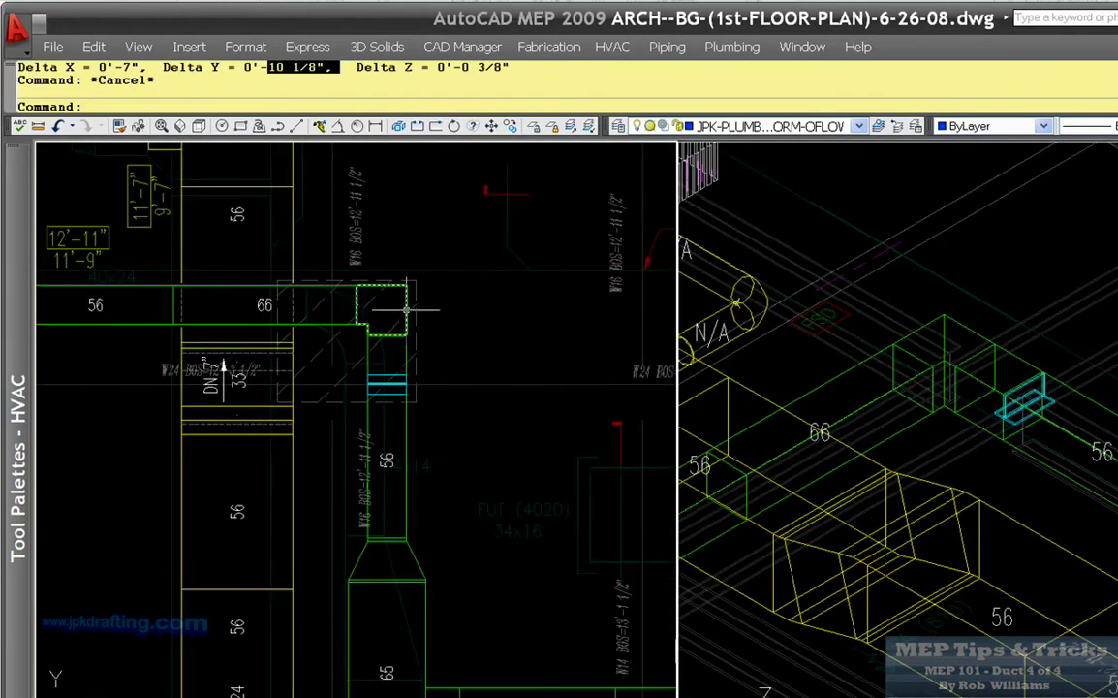
{"action": "left_click", "coordinate": [408, 310]}
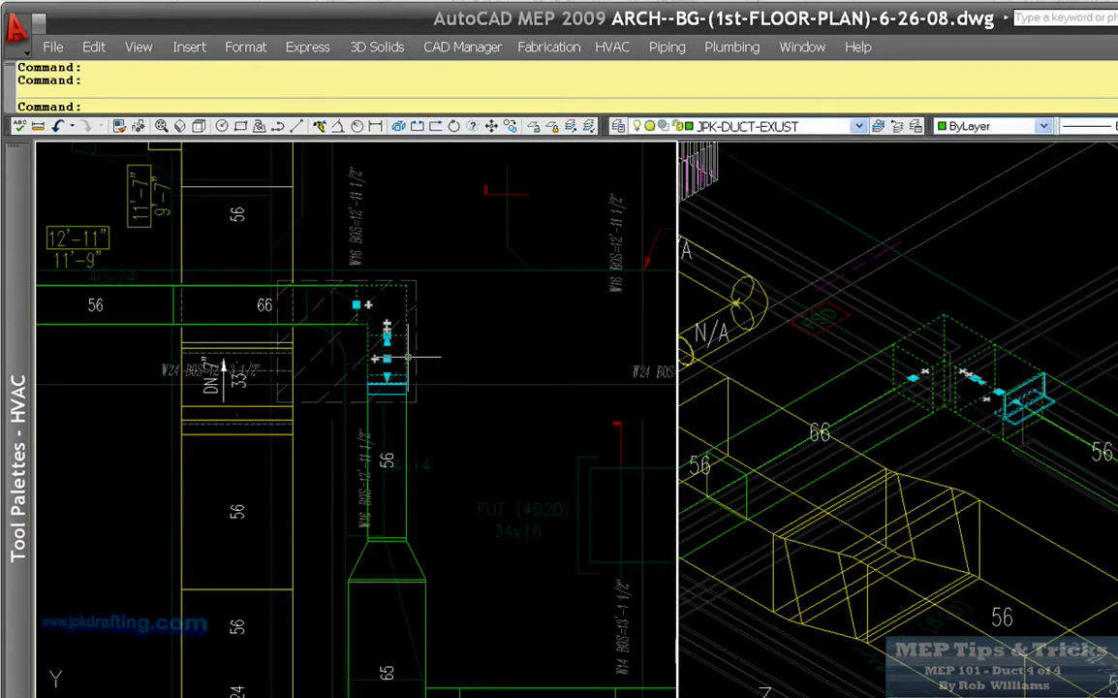
{"action": "left_click", "coordinate": [386, 426]}
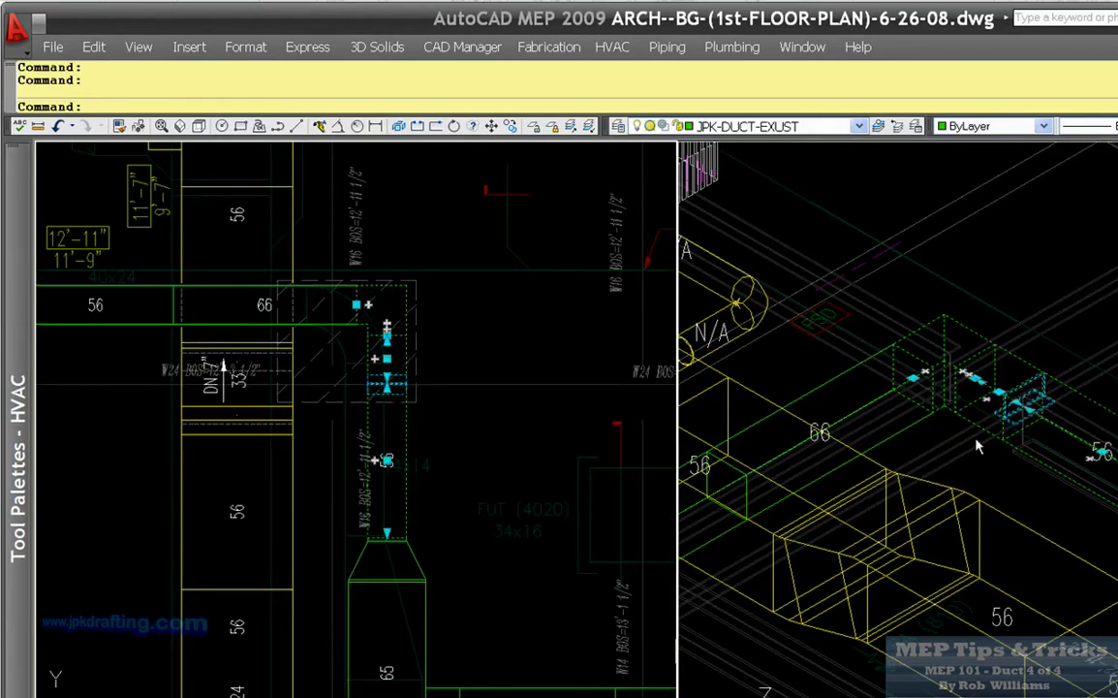
{"action": "scroll", "coordinate": [820, 258], "scroll_direction": "up", "scroll_amount": 3}
{"action": "right_click", "coordinate": [1008, 399]}
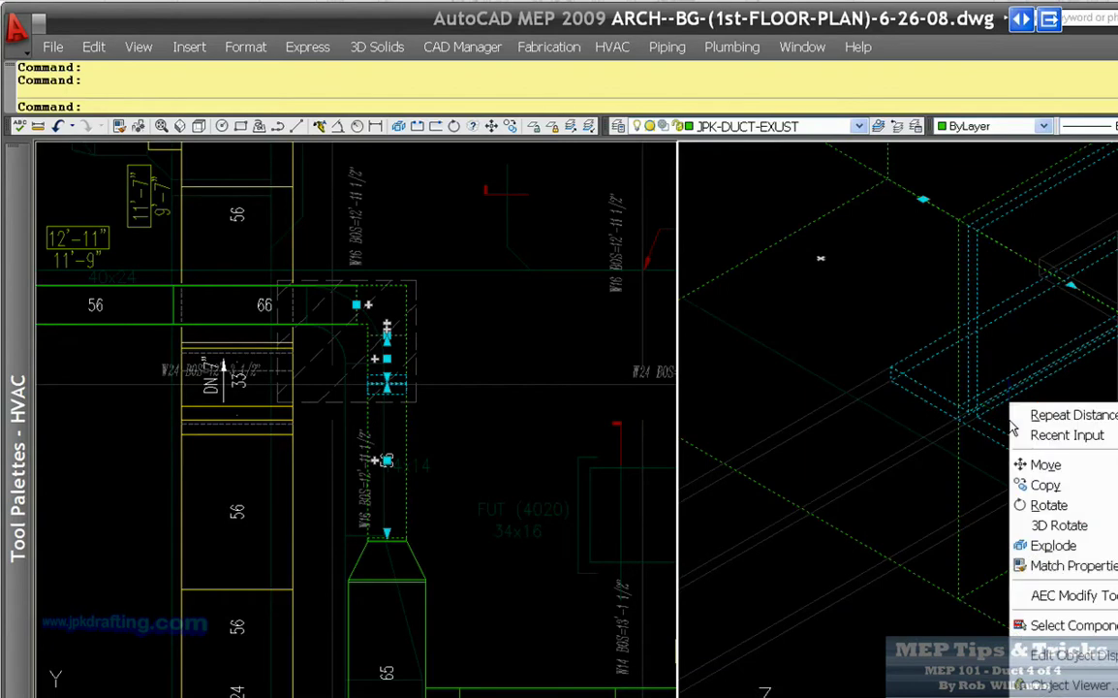
{"action": "left_click", "coordinate": [1023, 463]}
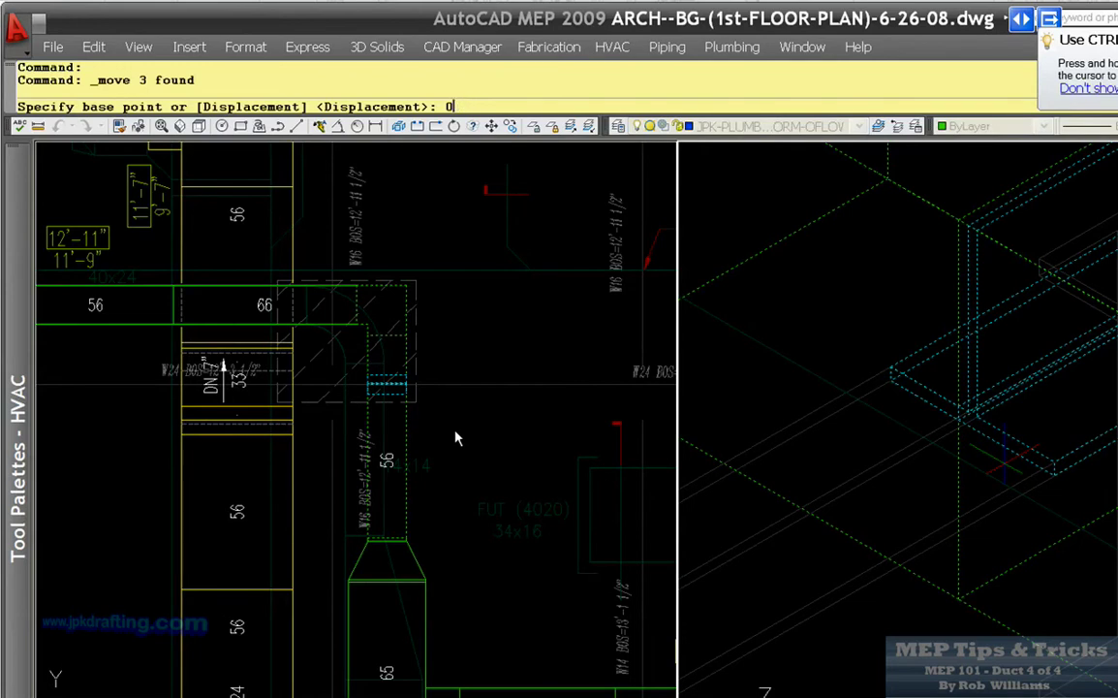
{"action": "key", "text": "BackSpace"}
{"action": "key", "text": "BackSpace"}
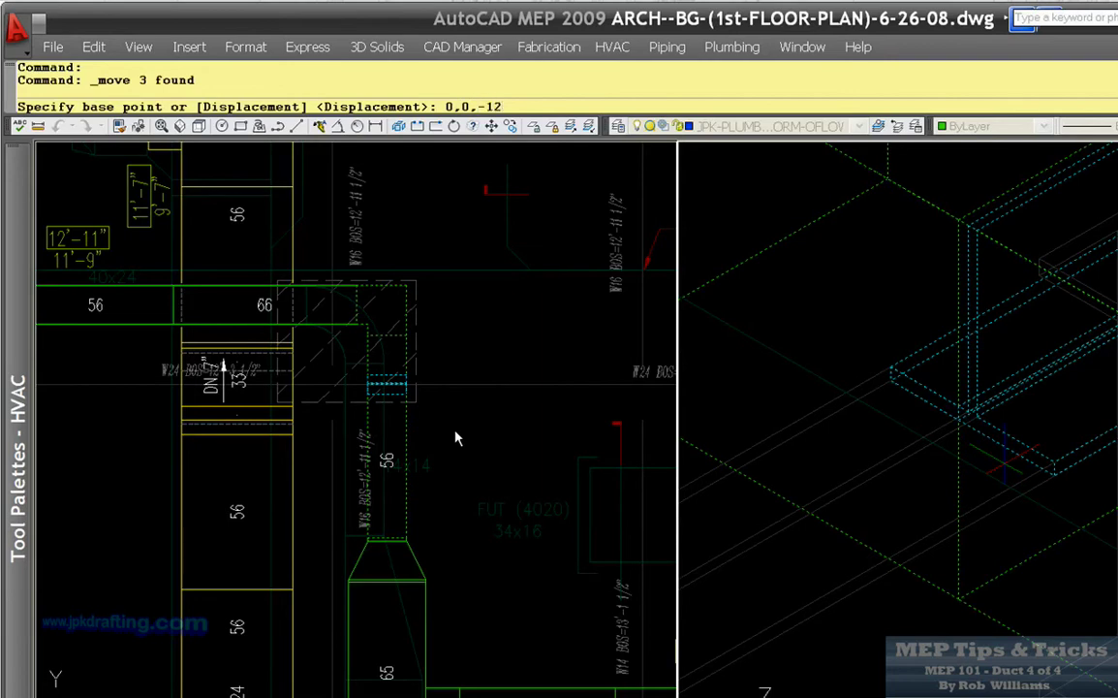
{"action": "key", "text": "Return"}
{"action": "key", "text": "Return"}
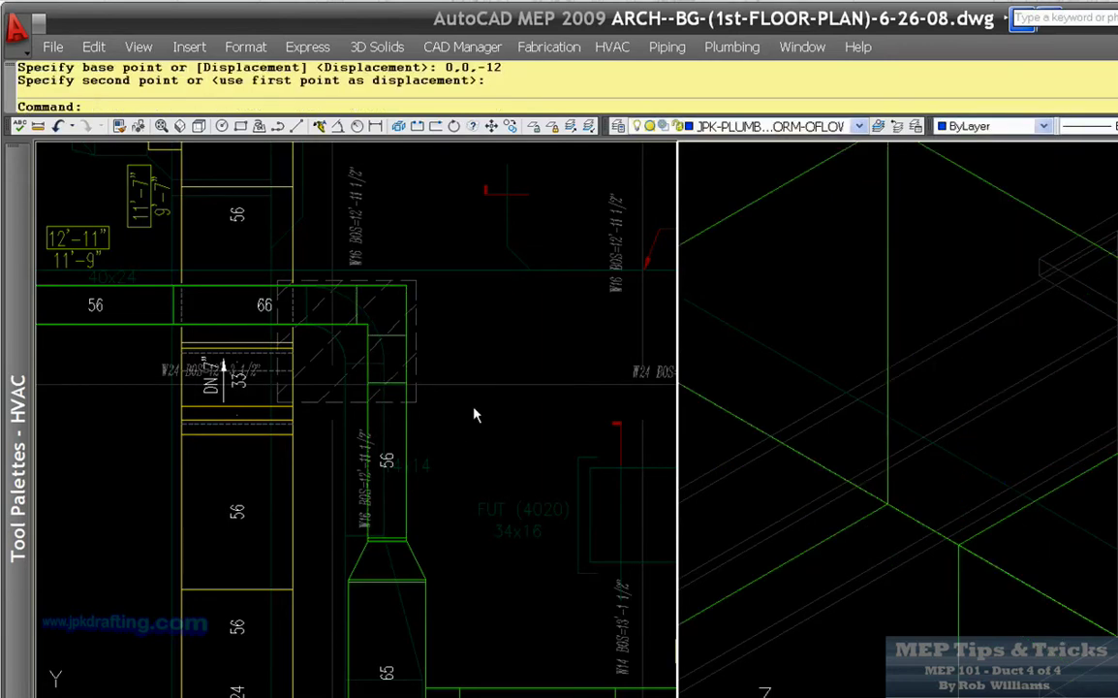
Examine the lowered duct pieces around the elbow in 3D and follow the run down to the transition in plan.
{"action": "left_click", "coordinate": [857, 336]}
{"action": "key", "text": "Escape"}
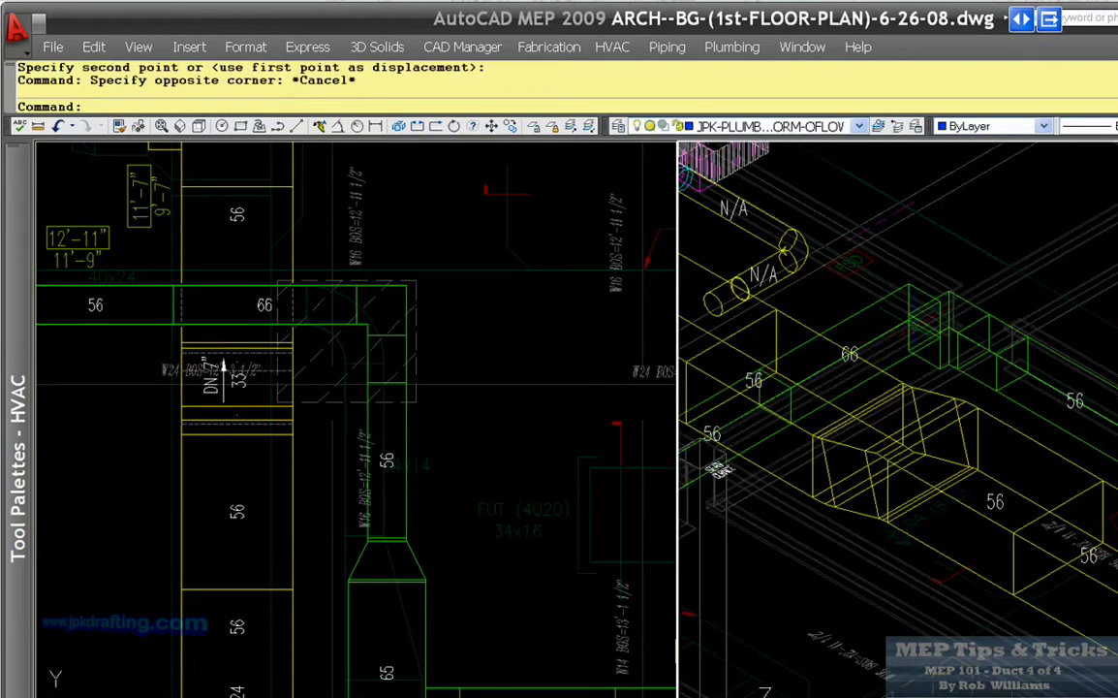
{"action": "left_click", "coordinate": [439, 379]}
{"action": "scroll", "coordinate": [327, 317], "scroll_direction": "up", "scroll_amount": 3}
{"action": "middle_click_drag", "start_coordinate": [326, 318], "coordinate": [470, 334]}
{"action": "scroll", "coordinate": [470, 334], "scroll_direction": "down", "scroll_amount": 1}
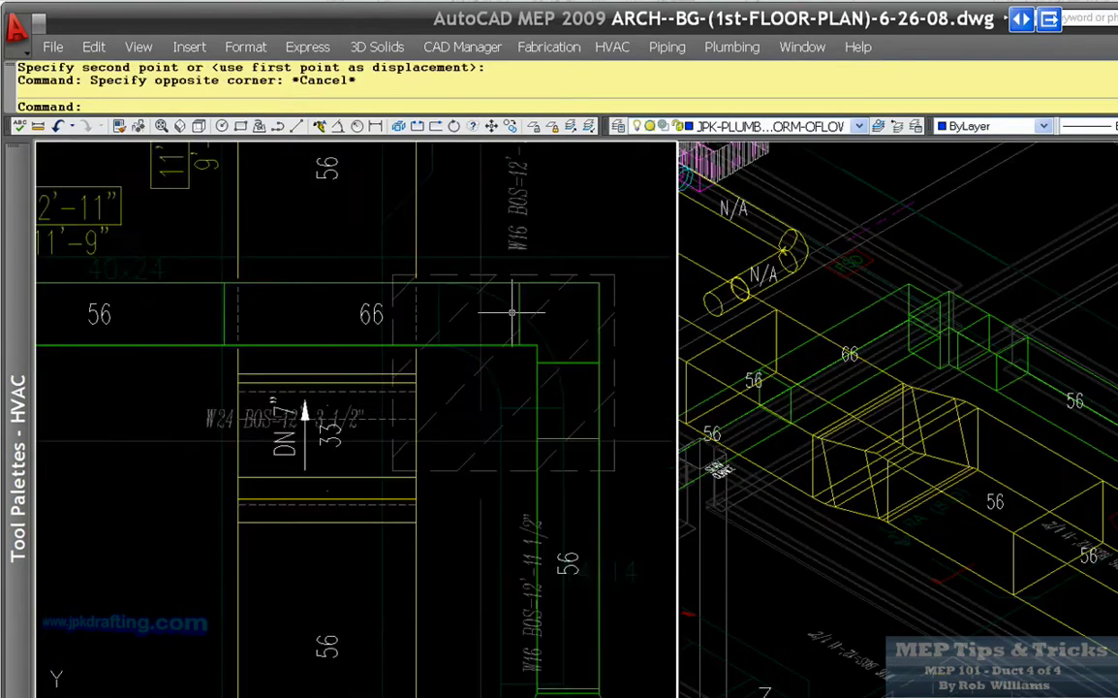
{"action": "scroll", "coordinate": [463, 318], "scroll_direction": "down", "scroll_amount": 5}
{"action": "scroll", "coordinate": [539, 481], "scroll_direction": "up", "scroll_amount": 6}
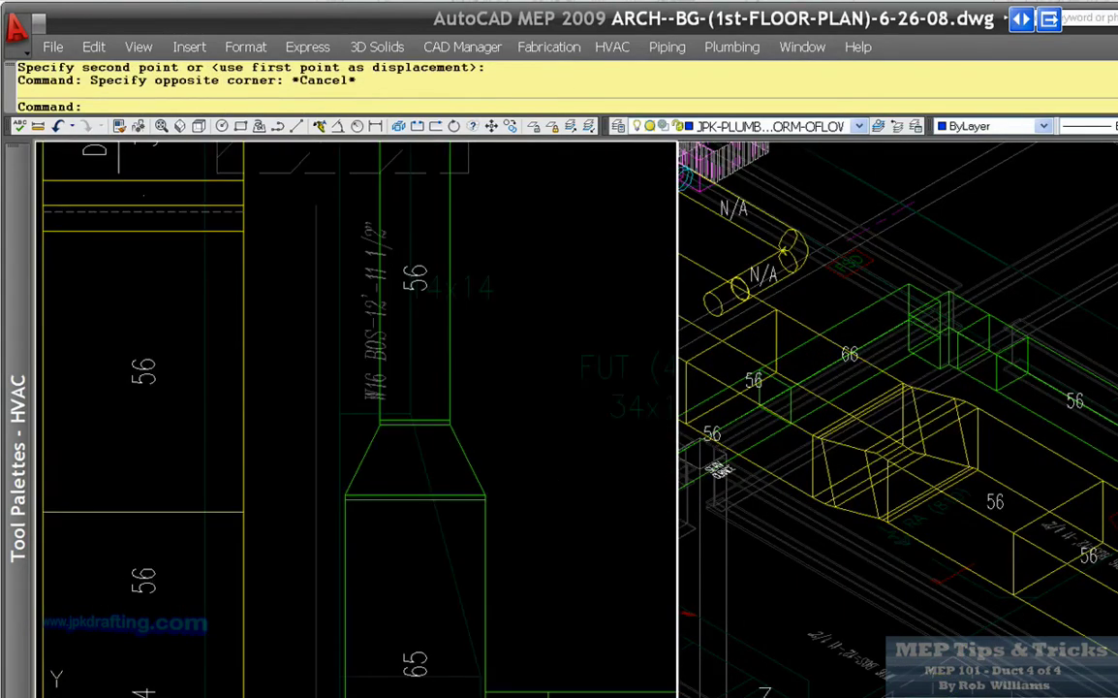
Shorten the lowered 56 duct by about 1'-1" by stretching its end back from the eccentric transition.
{"action": "left_click", "coordinate": [468, 461]}
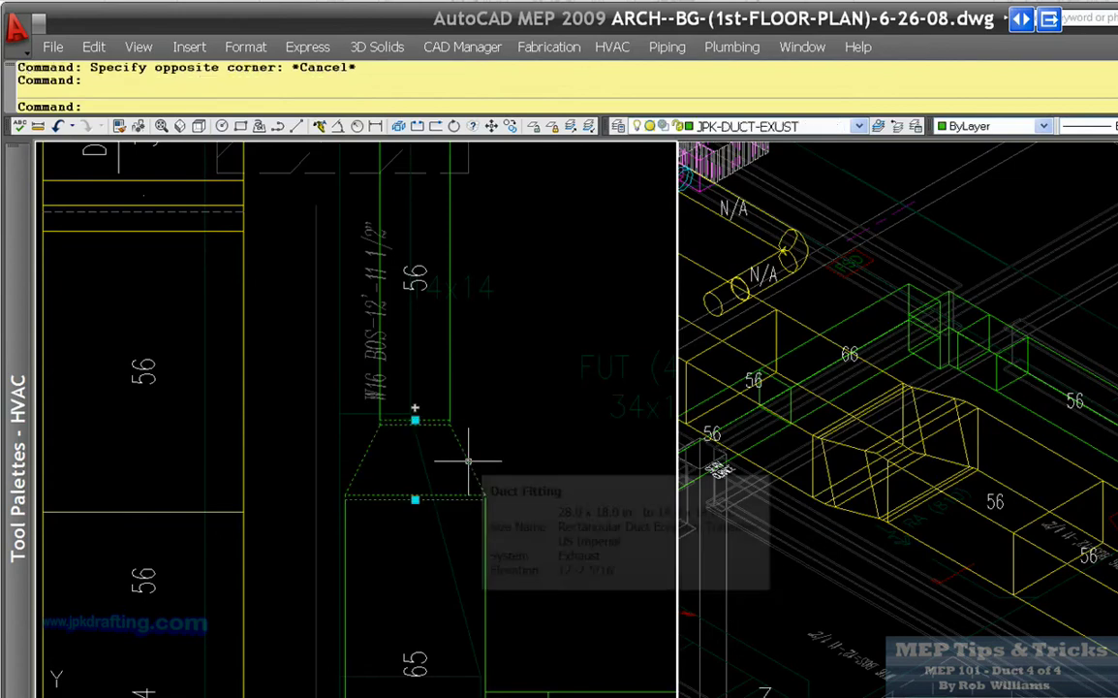
{"action": "key", "text": "Escape"}
{"action": "left_click", "coordinate": [448, 401]}
{"action": "left_click", "coordinate": [414, 419]}
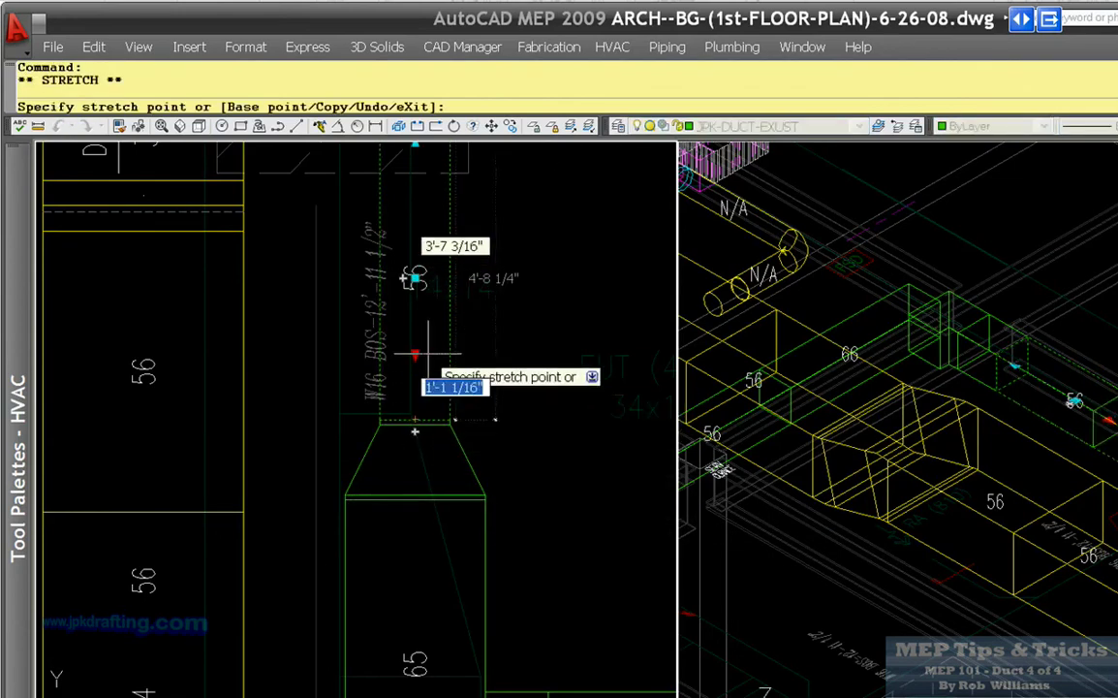
{"action": "key", "text": "Escape"}
{"action": "key", "text": "Escape"}
Start modifying the green transition fitting and choose the Rectangular Angle Eccentric Duct Transition US Imperial part.
{"action": "left_click", "coordinate": [441, 422]}
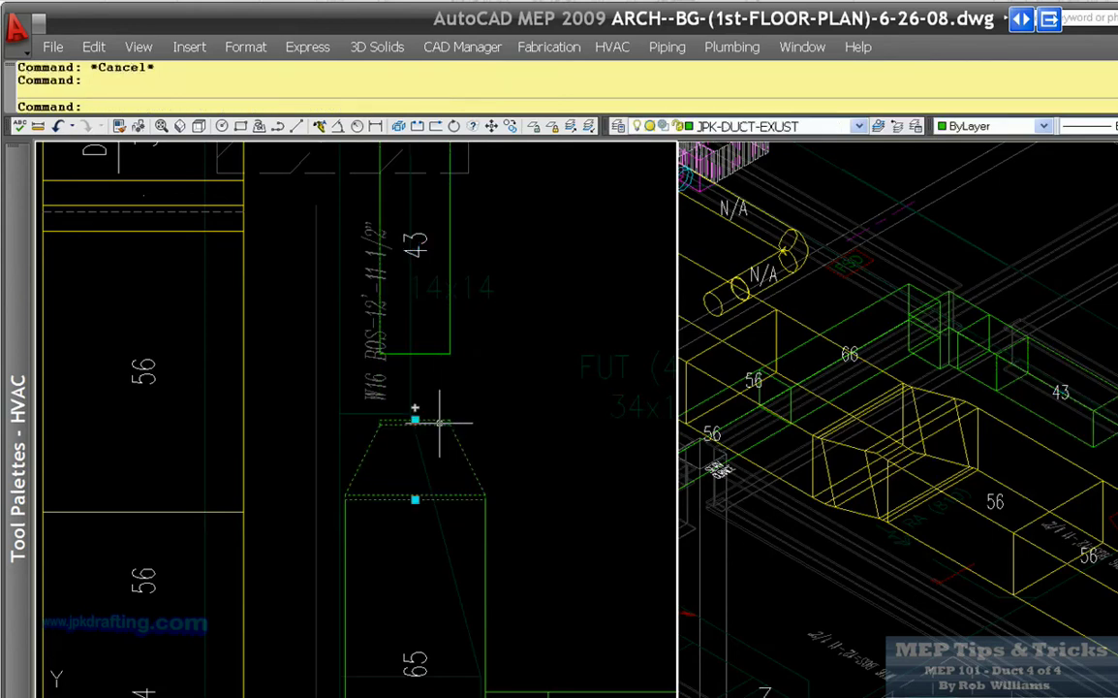
{"action": "right_click", "coordinate": [439, 423]}
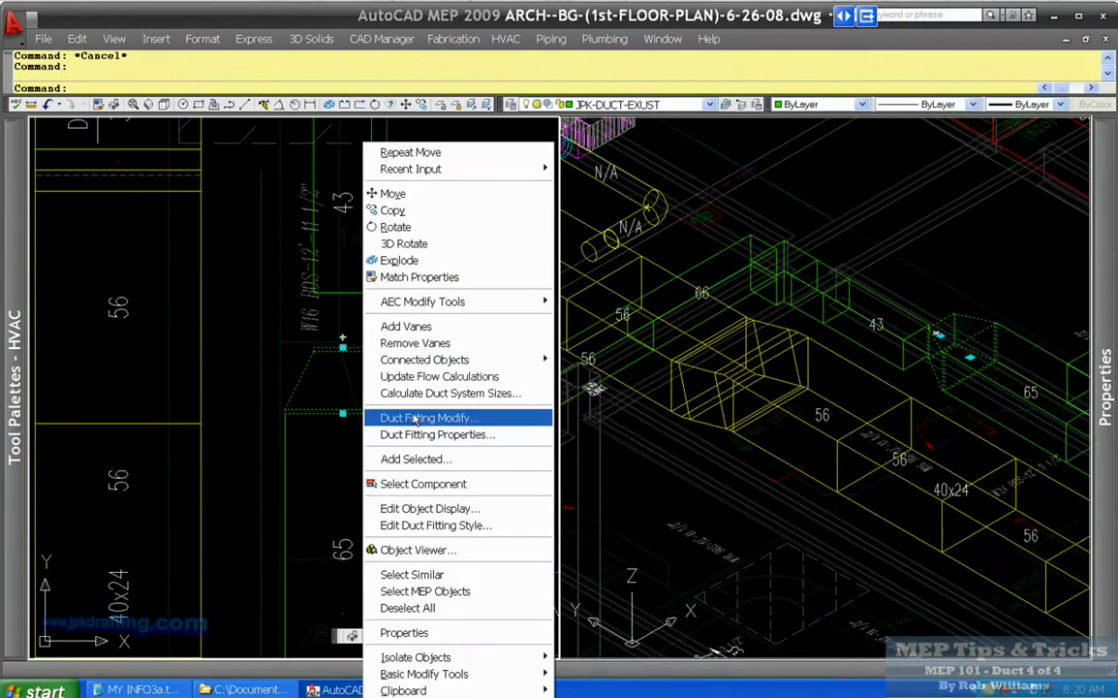
{"action": "left_click", "coordinate": [415, 418]}
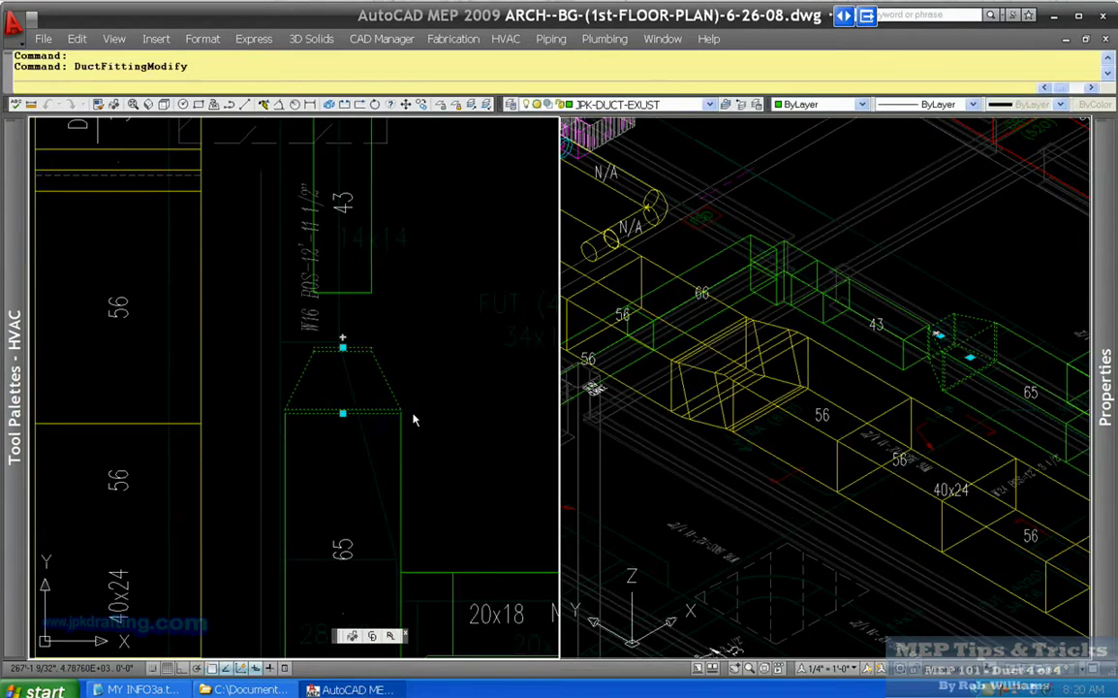
{"action": "mouse_move", "coordinate": [498, 184]}
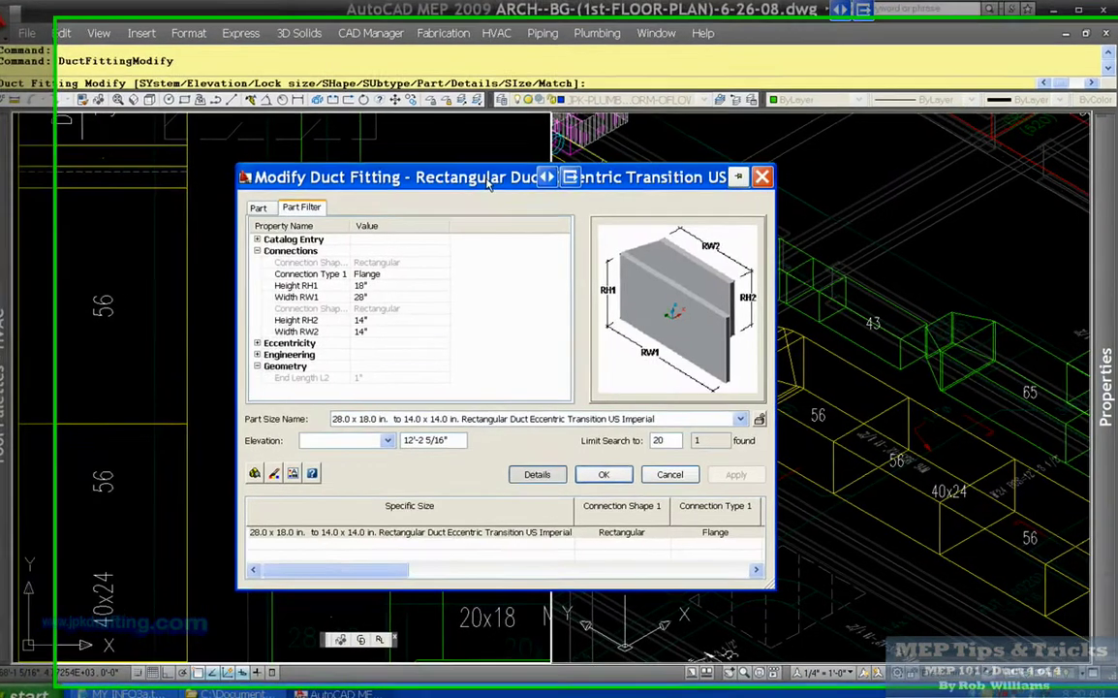
{"action": "left_click_drag", "start_coordinate": [497, 183], "coordinate": [872, 180]}
{"action": "left_click", "coordinate": [612, 192]}
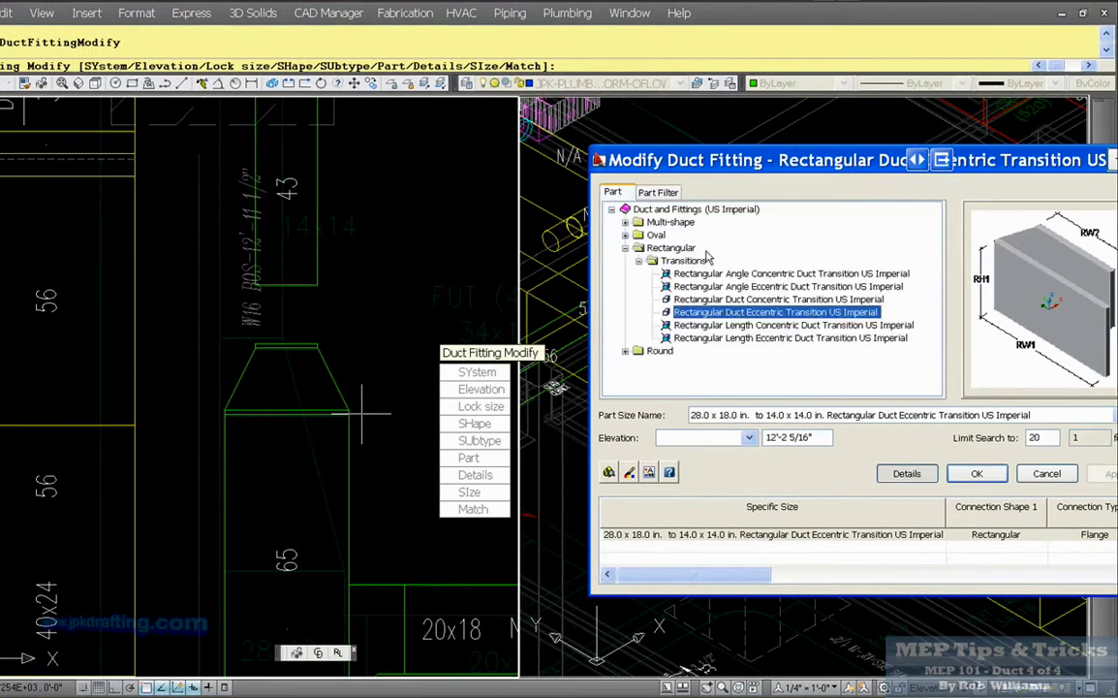
{"action": "left_click", "coordinate": [737, 287]}
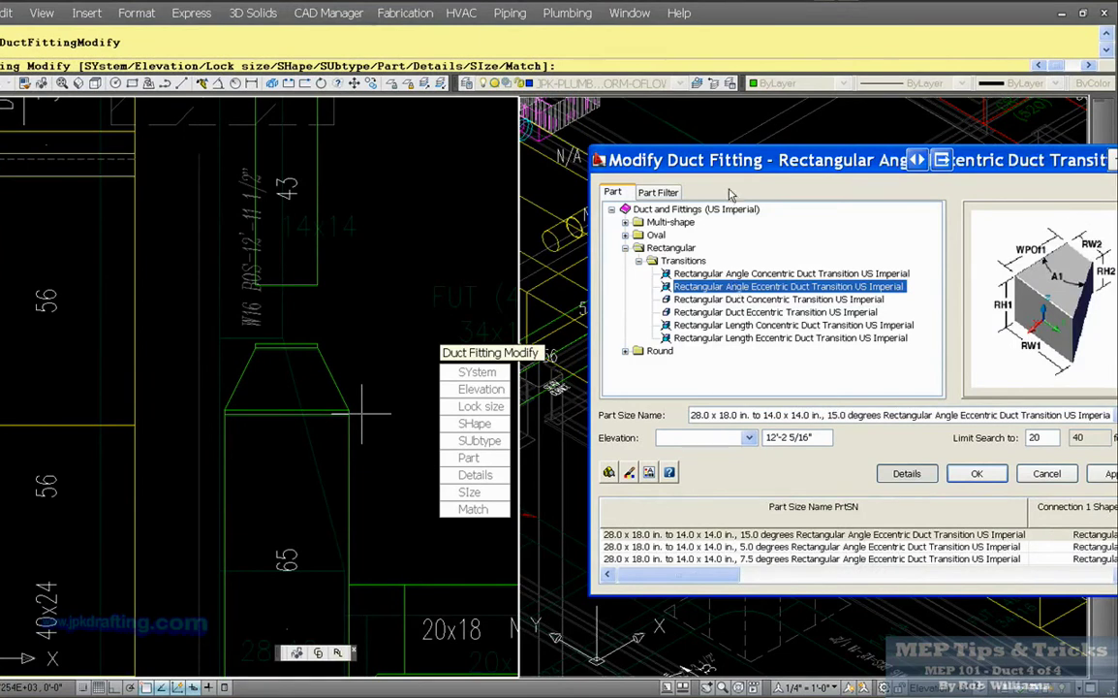
{"action": "left_click_drag", "start_coordinate": [733, 167], "coordinate": [579, 155]}
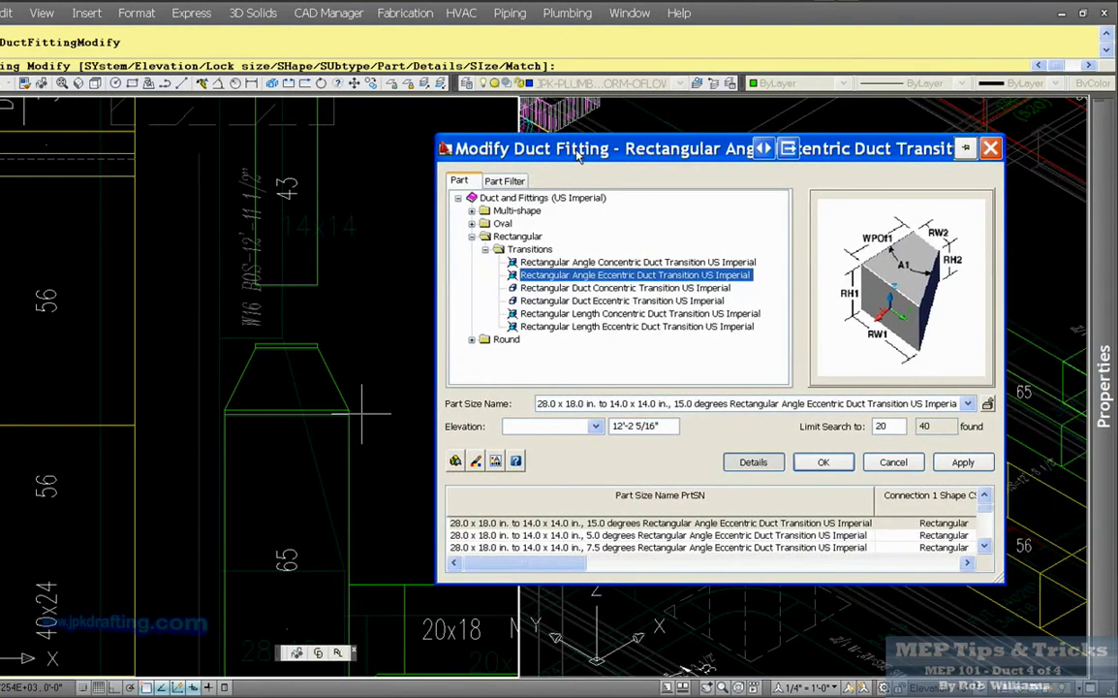
{"action": "left_click", "coordinate": [513, 181]}
{"action": "left_click_drag", "start_coordinate": [628, 153], "coordinate": [463, 155]}
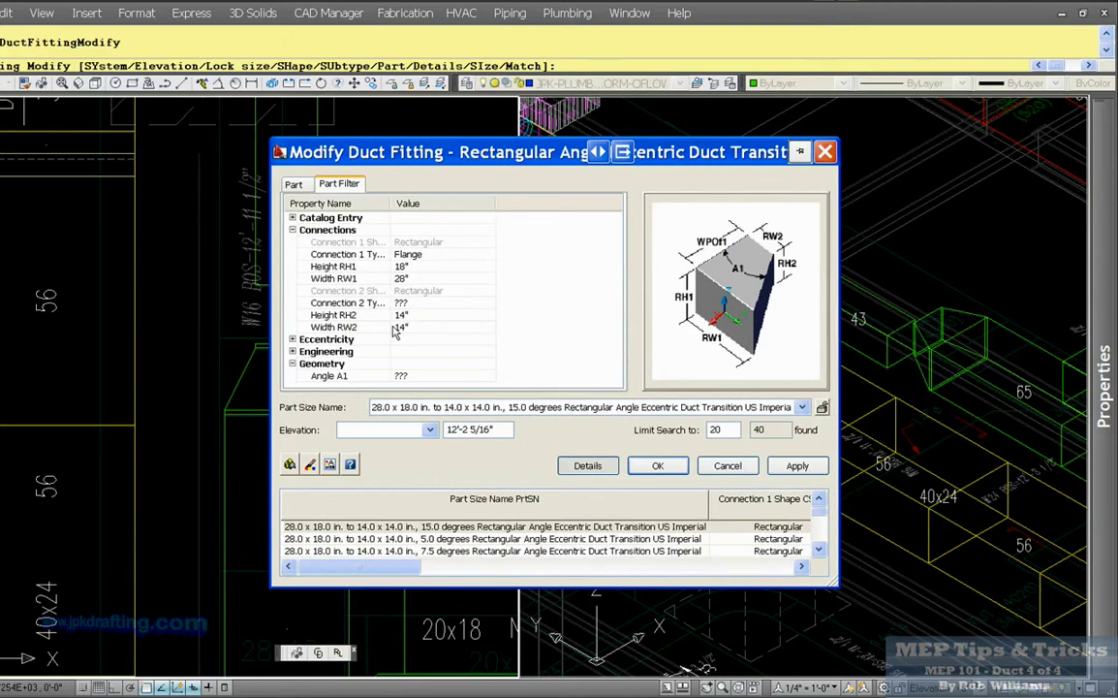
{"action": "left_click", "coordinate": [293, 340]}
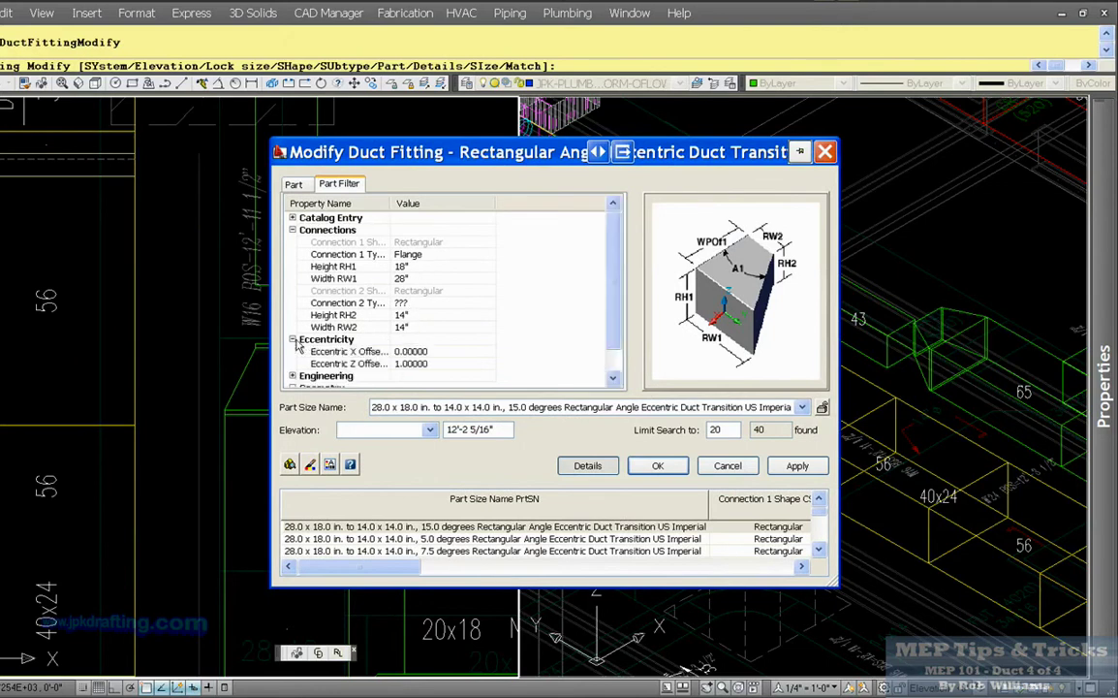
{"action": "key", "text": "Escape"}
{"action": "key", "text": "Escape"}
{"action": "key", "text": "Escape"}
Measure the distance from the top corner of the green transition's small end to the adjoining 43 duct's end corner in 3D.
{"action": "left_click", "coordinate": [897, 381]}
{"action": "scroll", "coordinate": [915, 320], "scroll_direction": "up", "scroll_amount": 5}
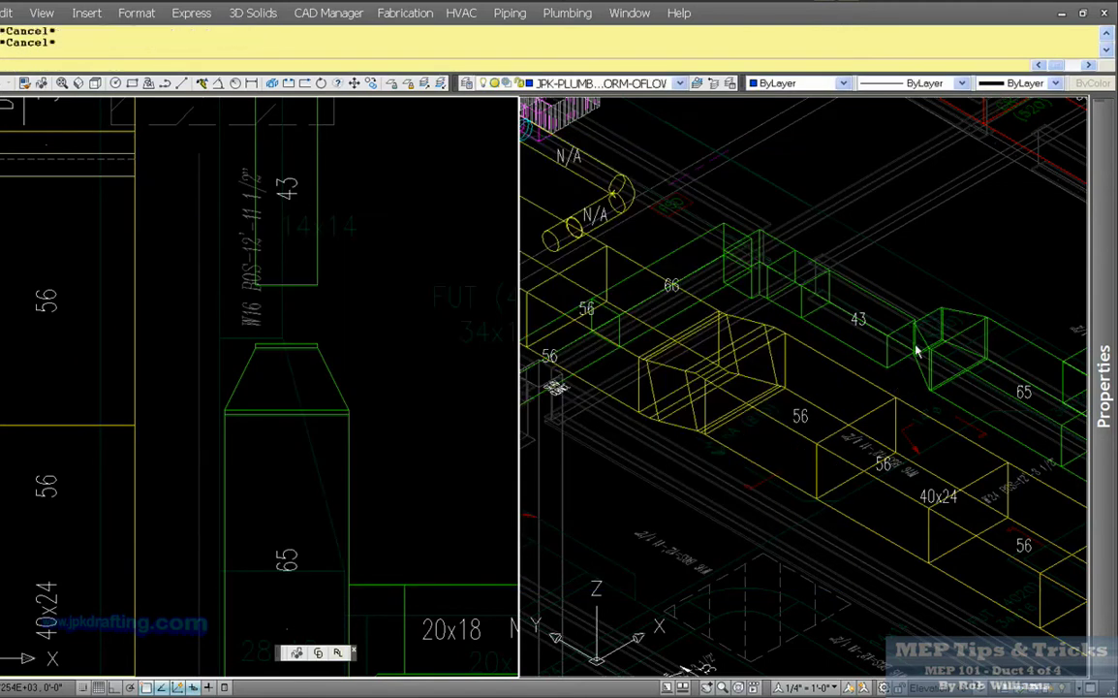
{"action": "scroll", "coordinate": [926, 316], "scroll_direction": "up", "scroll_amount": 2}
{"action": "key", "text": "Return"}
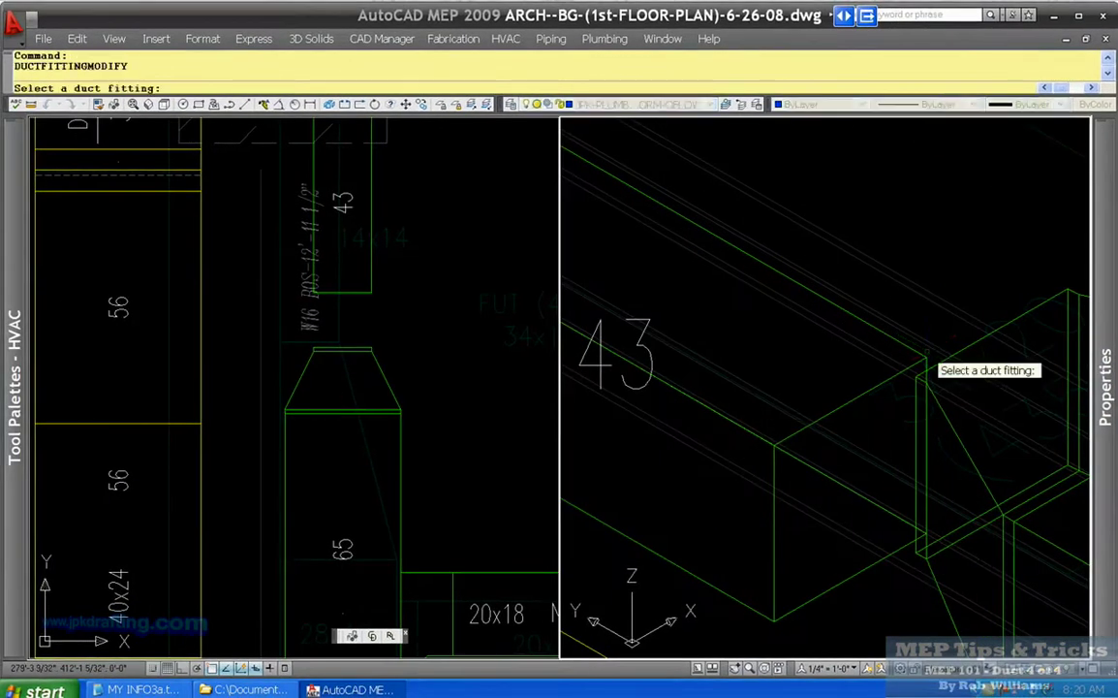
{"action": "key", "text": "Escape"}
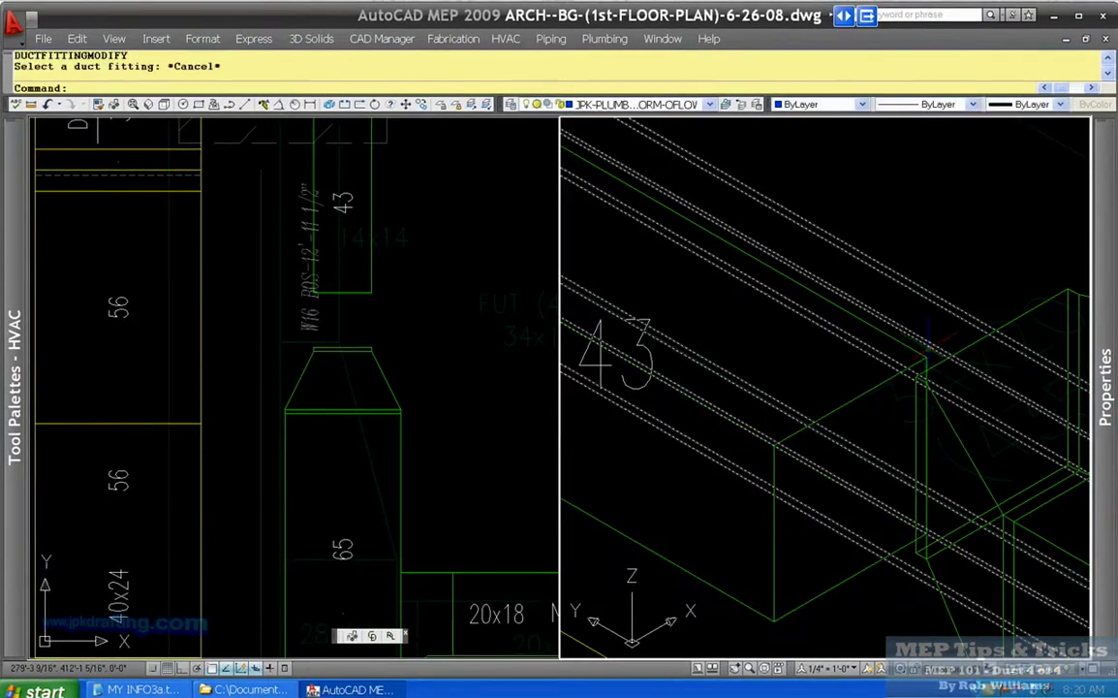
{"action": "right_click", "coordinate": [926, 334]}
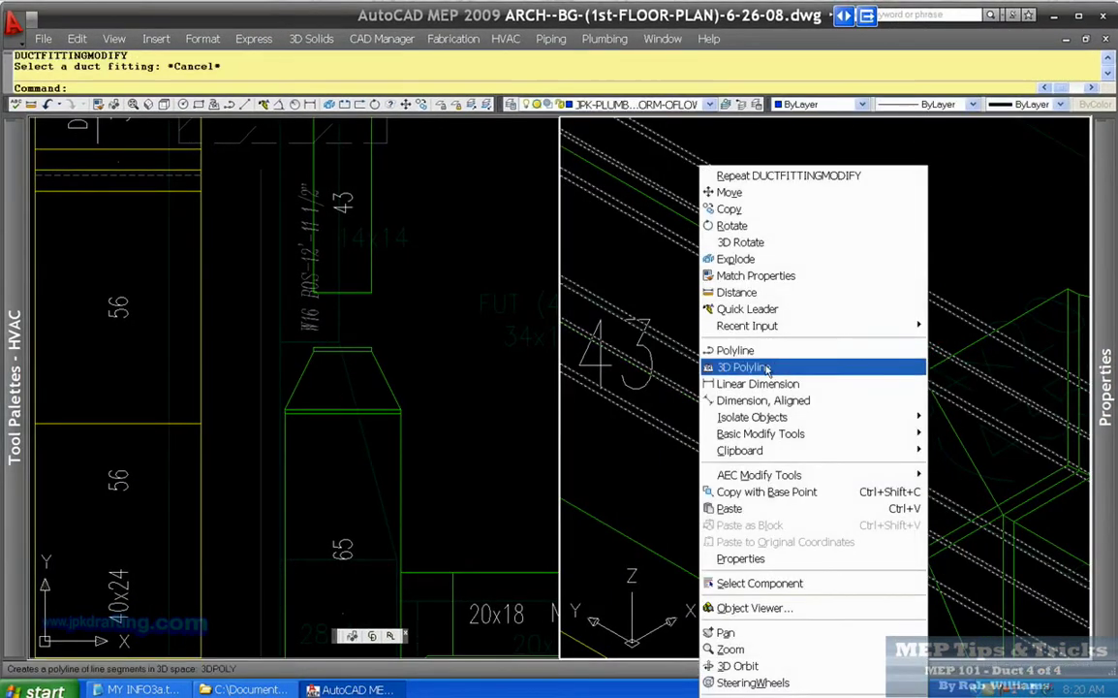
{"action": "left_click", "coordinate": [754, 294]}
{"action": "scroll", "coordinate": [822, 334], "scroll_direction": "up", "scroll_amount": 3}
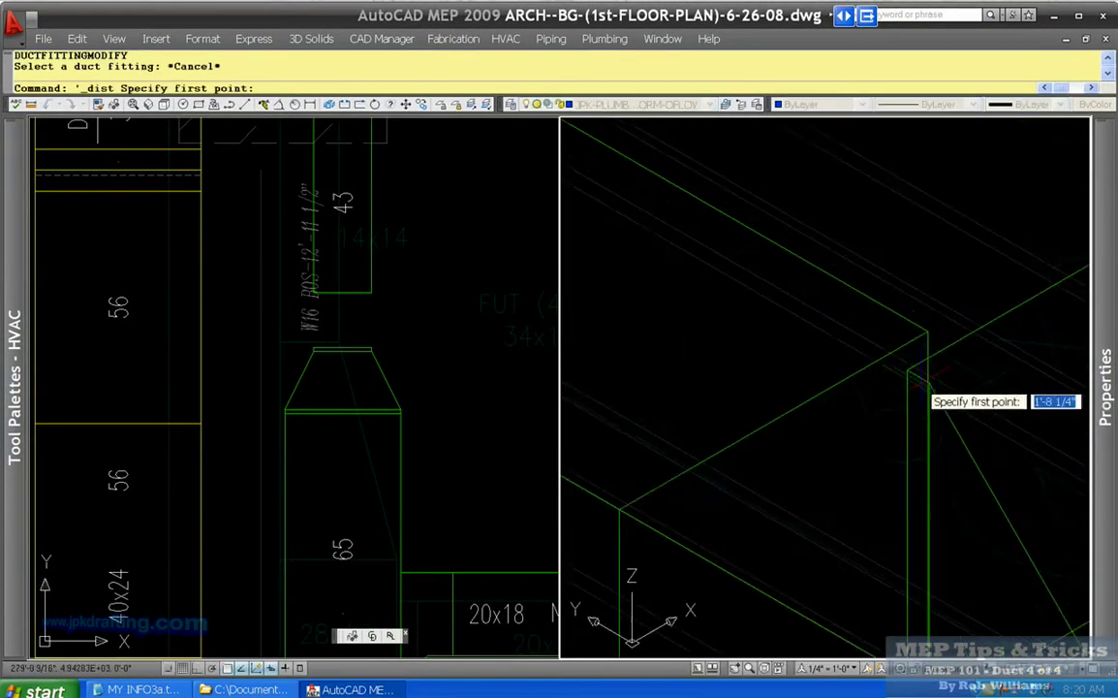
{"action": "left_click", "coordinate": [907, 369]}
{"action": "scroll", "coordinate": [907, 370], "scroll_direction": "down", "scroll_amount": 2}
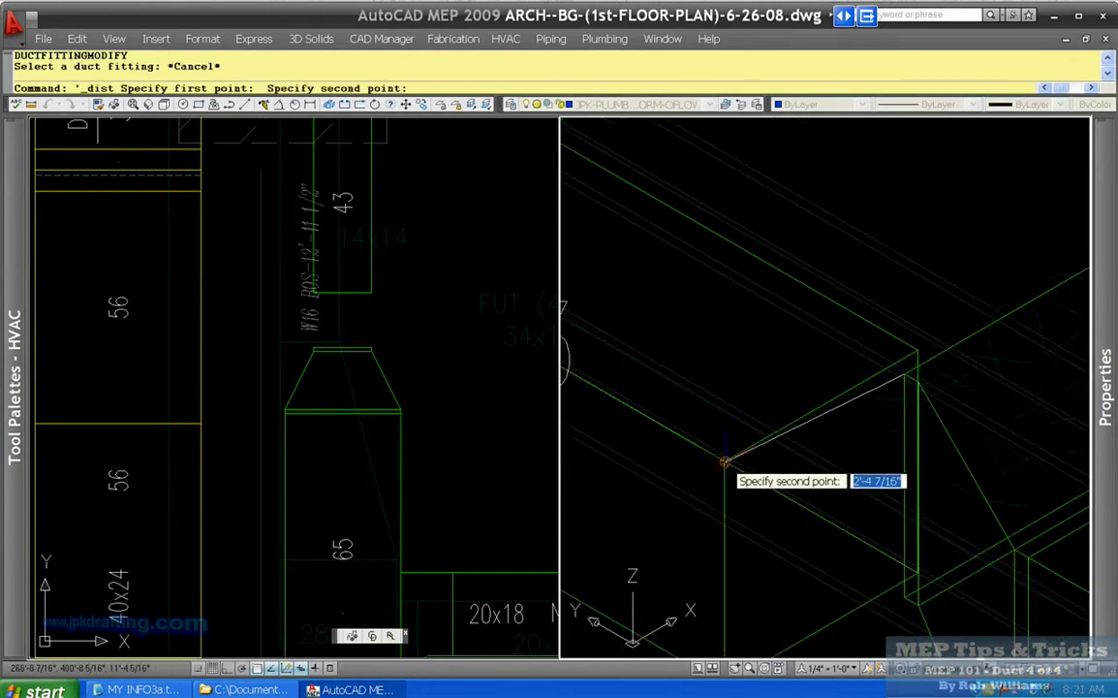
{"action": "scroll", "coordinate": [724, 461], "scroll_direction": "up", "scroll_amount": 3}
{"action": "scroll", "coordinate": [725, 459], "scroll_direction": "down", "scroll_amount": 3}
{"action": "scroll", "coordinate": [1001, 324], "scroll_direction": "up", "scroll_amount": 2}
{"action": "left_click", "coordinate": [883, 347]}
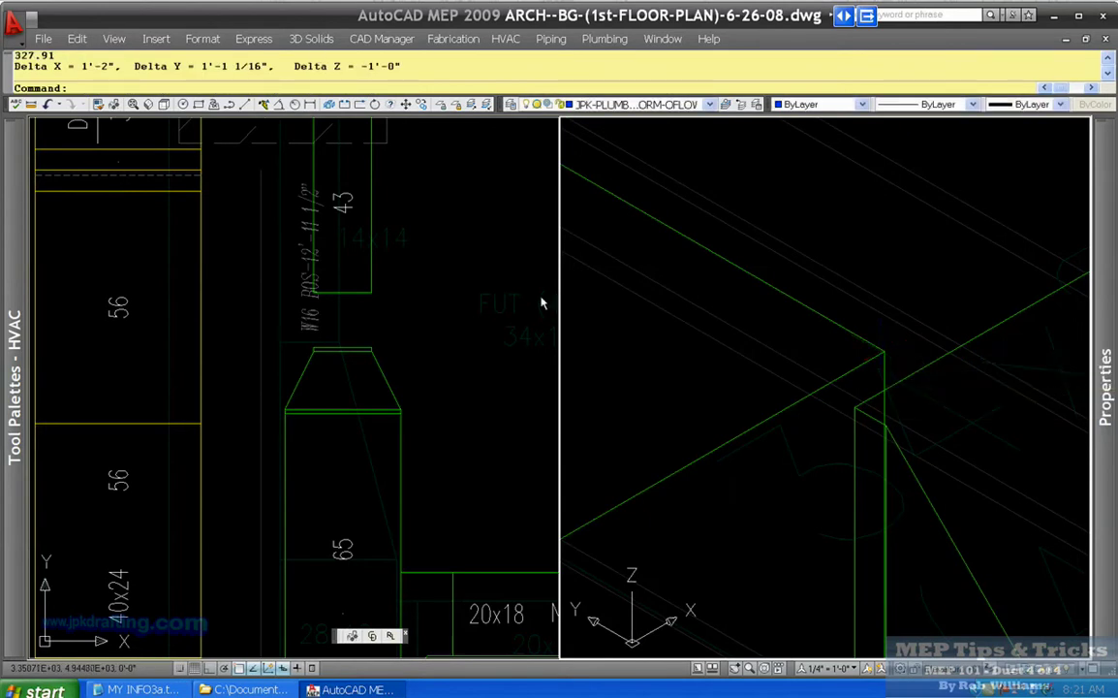
{"action": "key", "text": "Escape"}
{"action": "scroll", "coordinate": [654, 316], "scroll_direction": "down", "scroll_amount": 3}
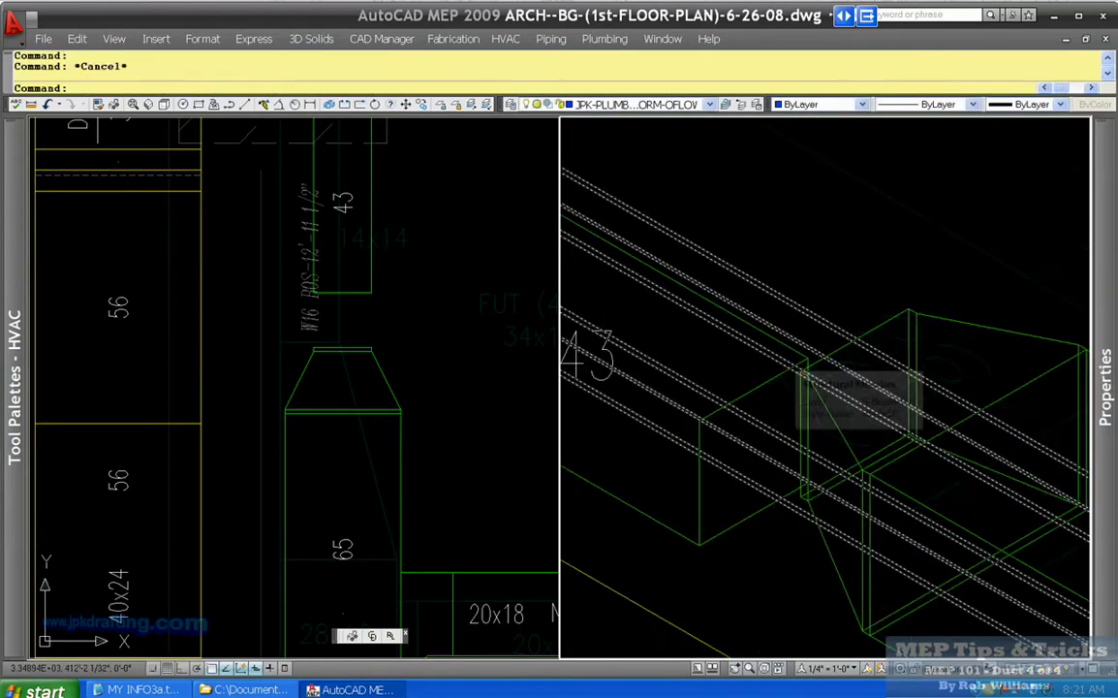
Start modifying the green transition in plan, choose the Rectangular Angle Eccentric Duct Transition US Imperial part and expand its eccentricity filter properties.
{"action": "left_click", "coordinate": [376, 368]}
{"action": "right_click", "coordinate": [379, 369]}
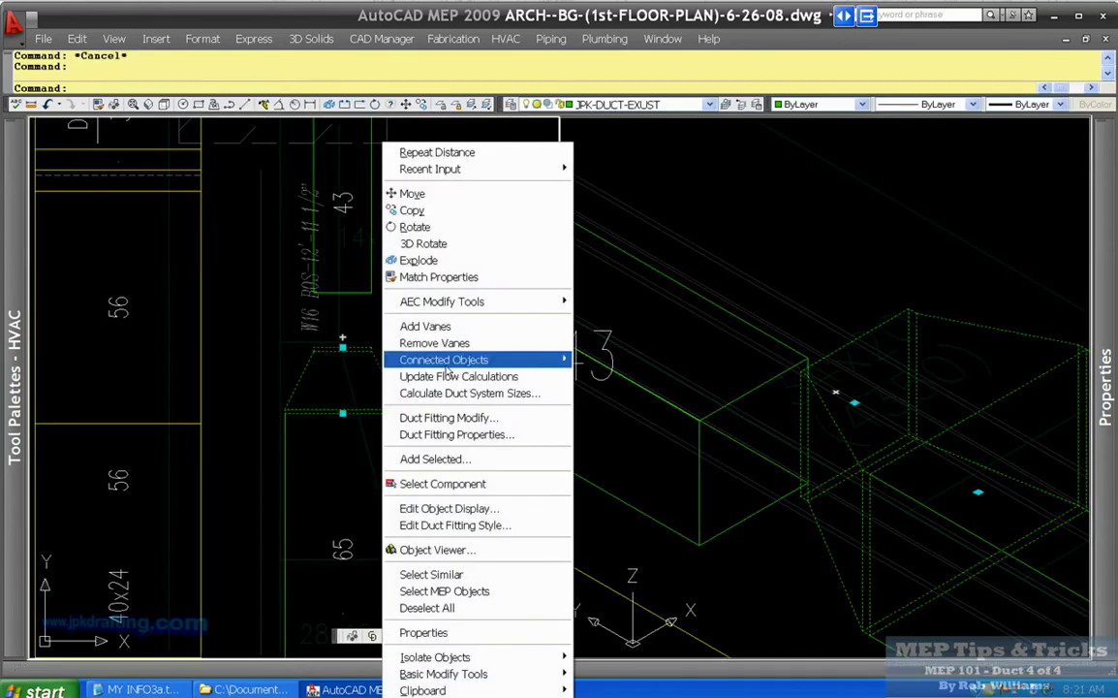
{"action": "left_click", "coordinate": [447, 418]}
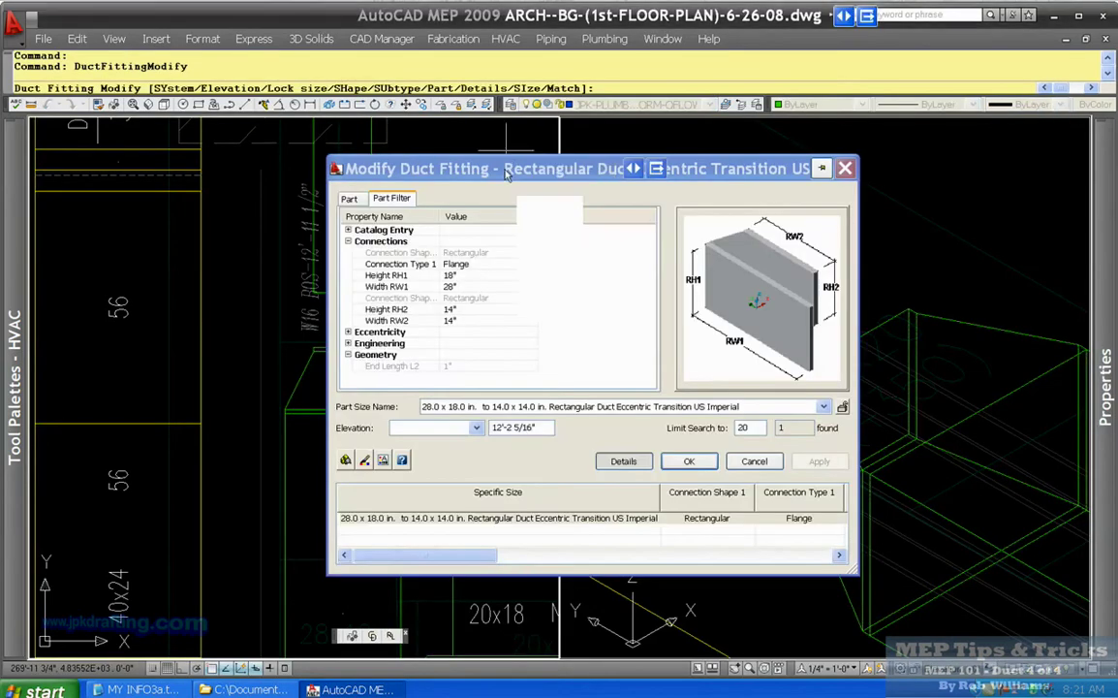
{"action": "left_click", "coordinate": [347, 199]}
{"action": "left_click", "coordinate": [441, 275]}
{"action": "left_click", "coordinate": [445, 285]}
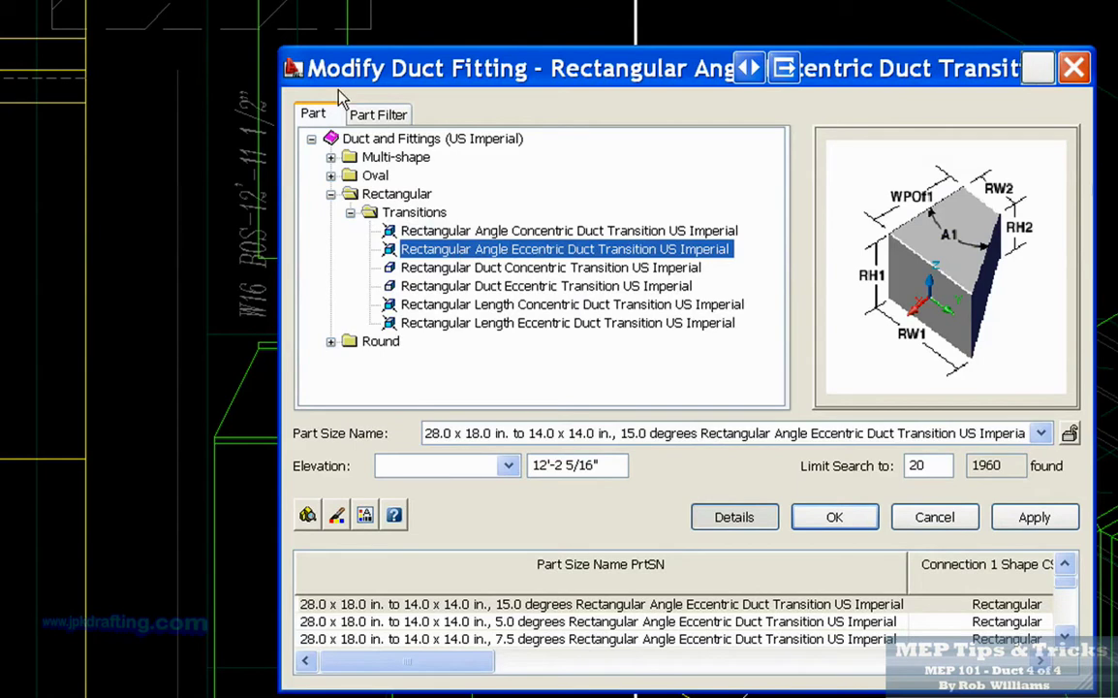
{"action": "left_click", "coordinate": [376, 115]}
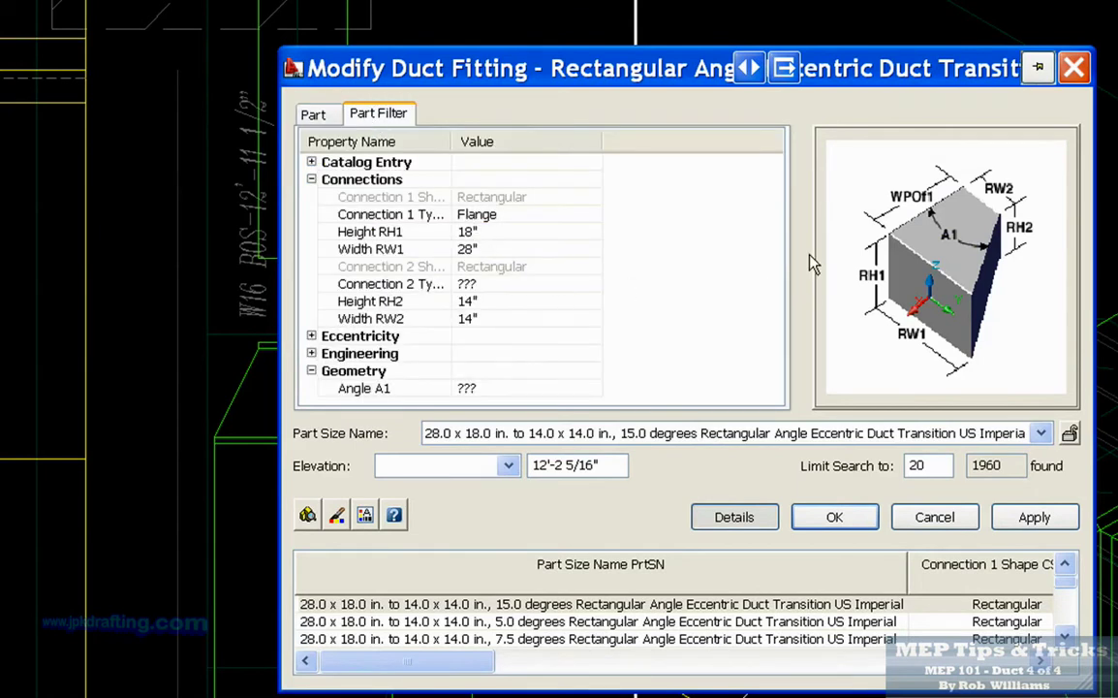
{"action": "left_click", "coordinate": [311, 335]}
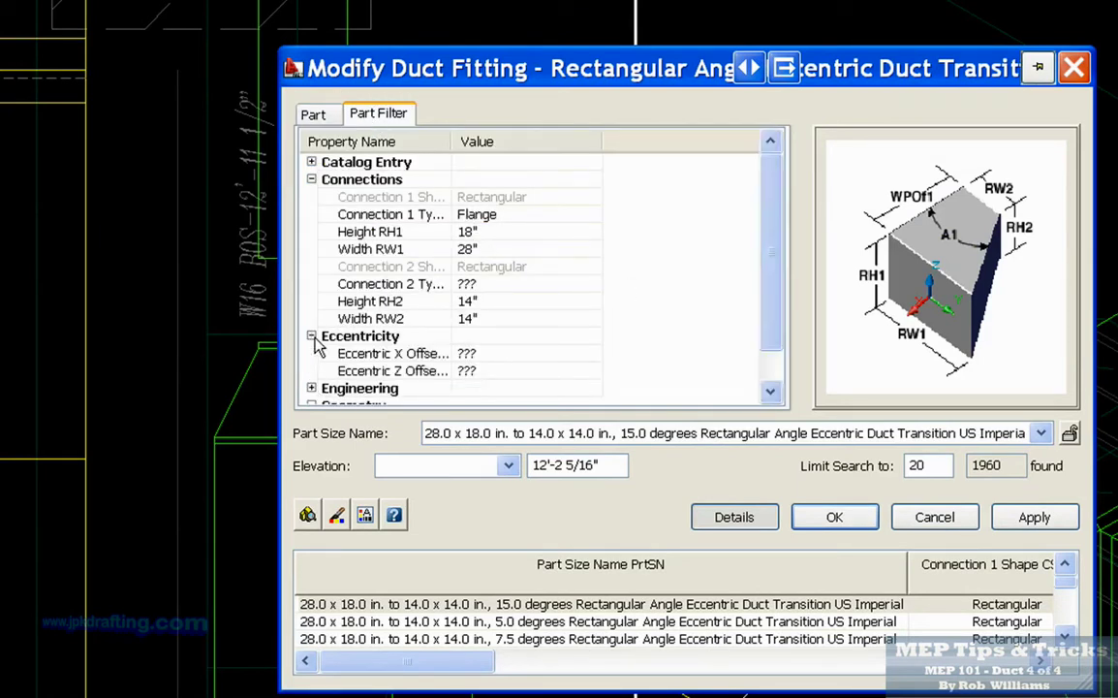
{"action": "scroll", "coordinate": [579, 356], "scroll_direction": "down", "scroll_amount": 1}
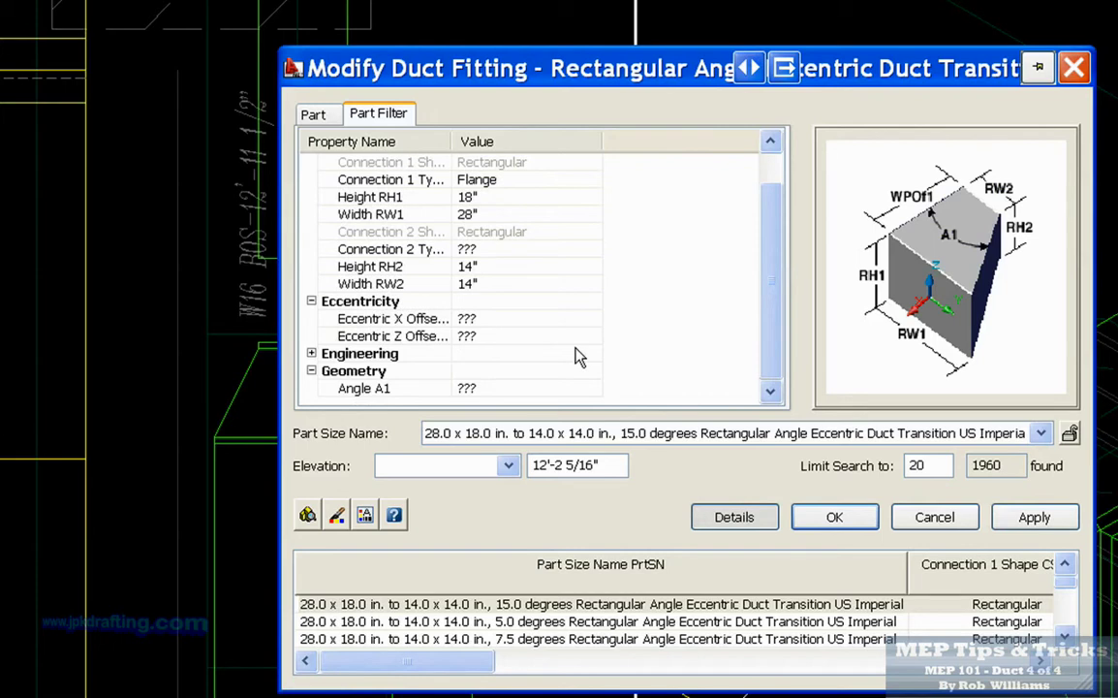
Set the transition's Eccentric X Offset to -3.00000.
{"action": "left_click", "coordinate": [489, 320]}
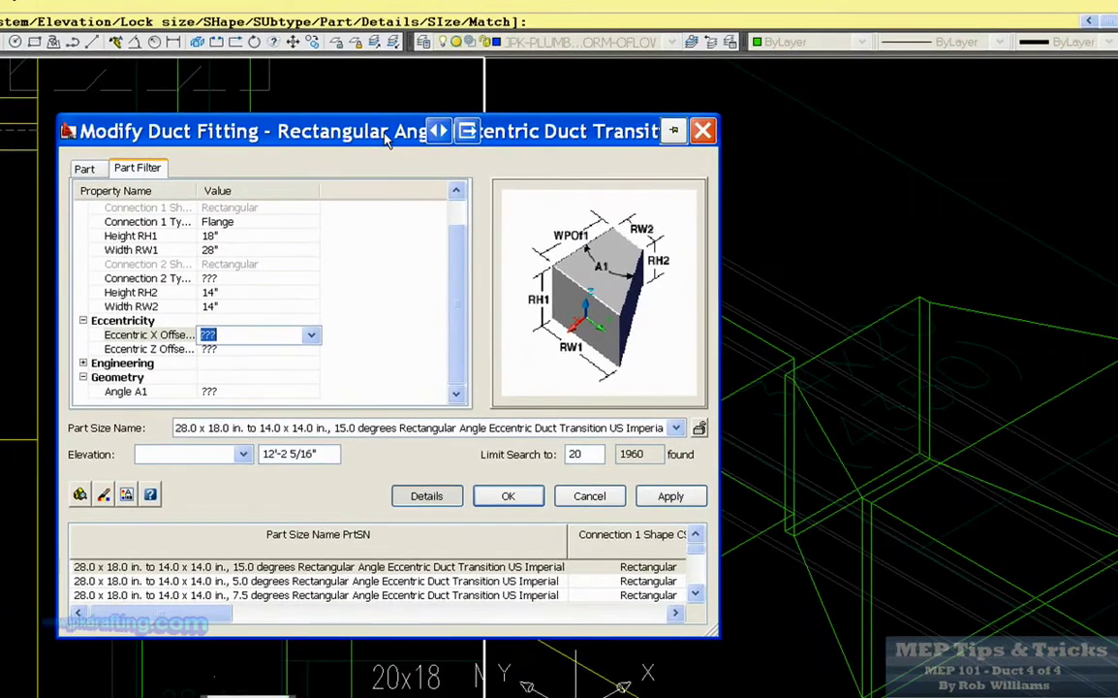
{"action": "left_click_drag", "start_coordinate": [386, 140], "coordinate": [380, 142]}
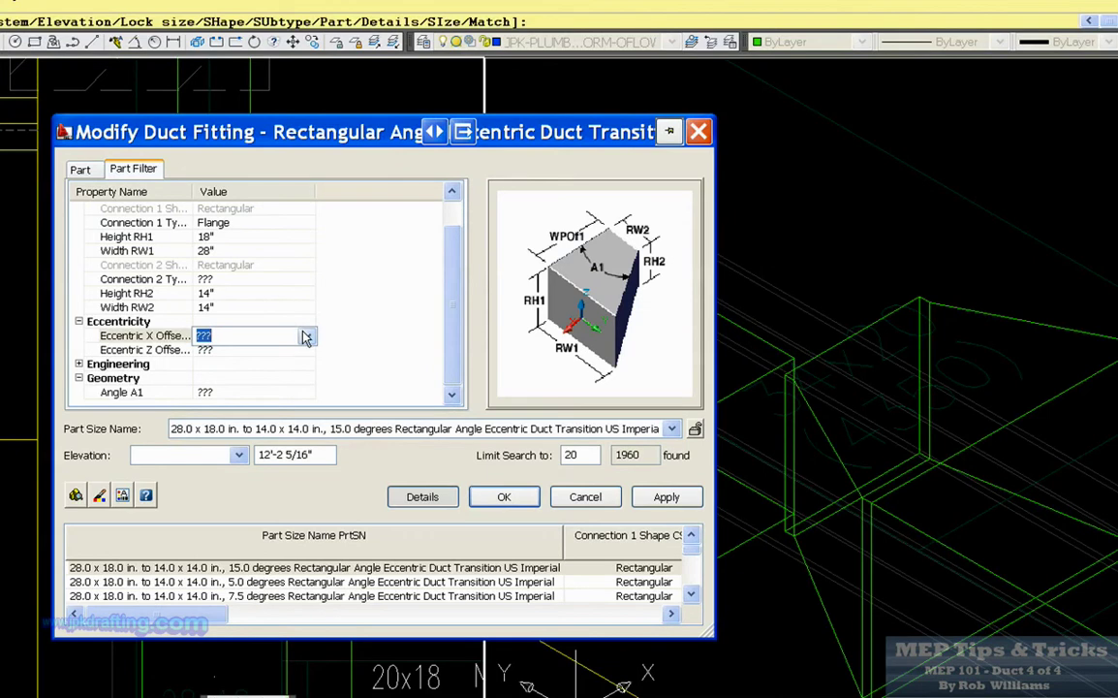
{"action": "left_click", "coordinate": [308, 335]}
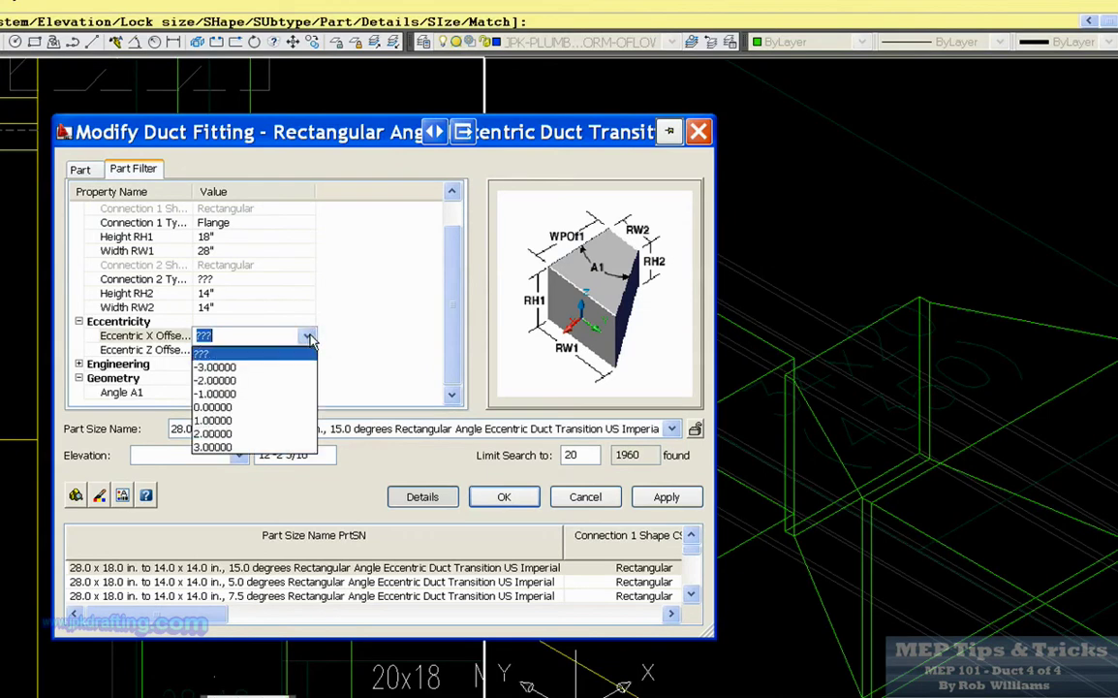
{"action": "left_click", "coordinate": [275, 368]}
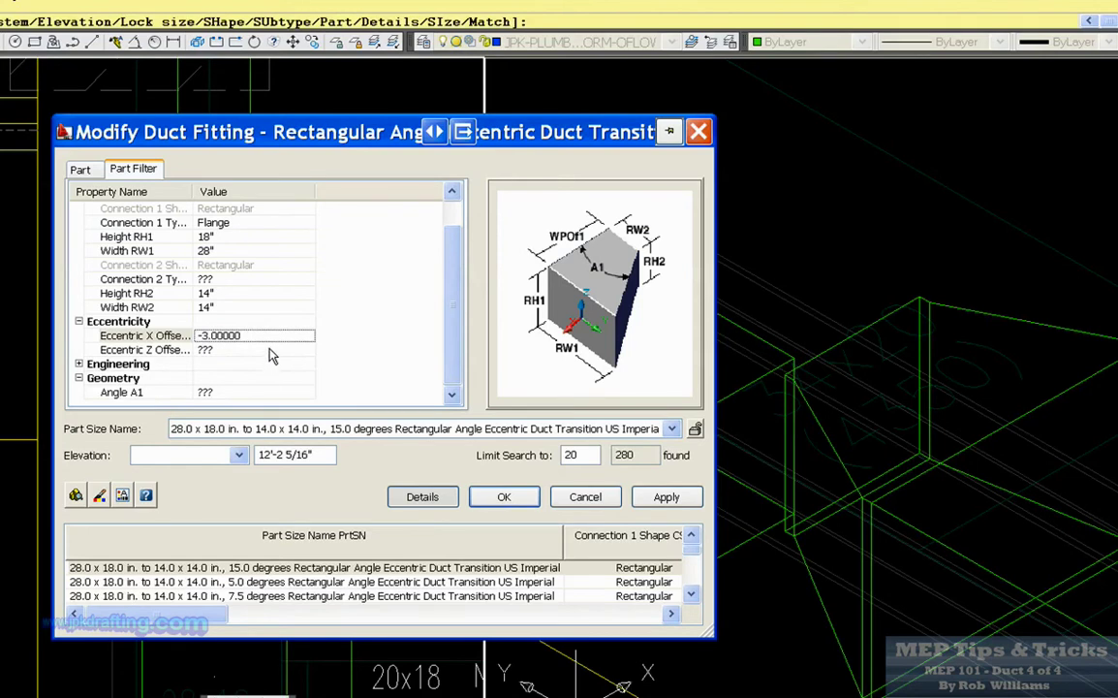
Set the transition's Eccentric Z Offset to -3.00000.
{"action": "left_click", "coordinate": [259, 349]}
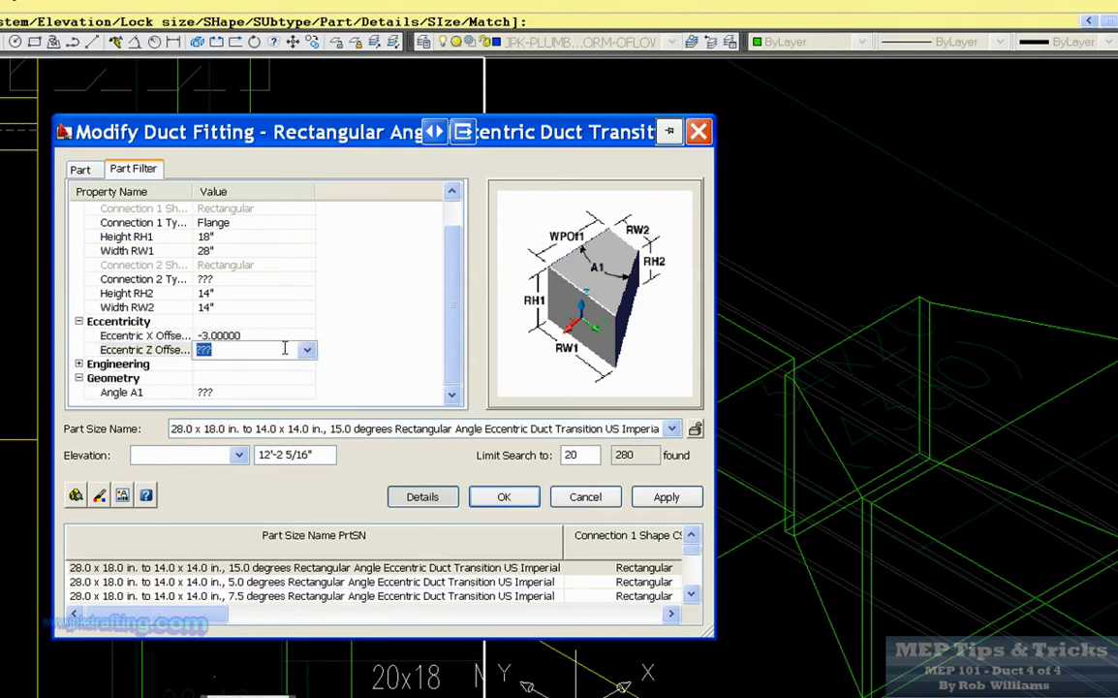
{"action": "left_click", "coordinate": [304, 352]}
{"action": "left_click", "coordinate": [304, 353]}
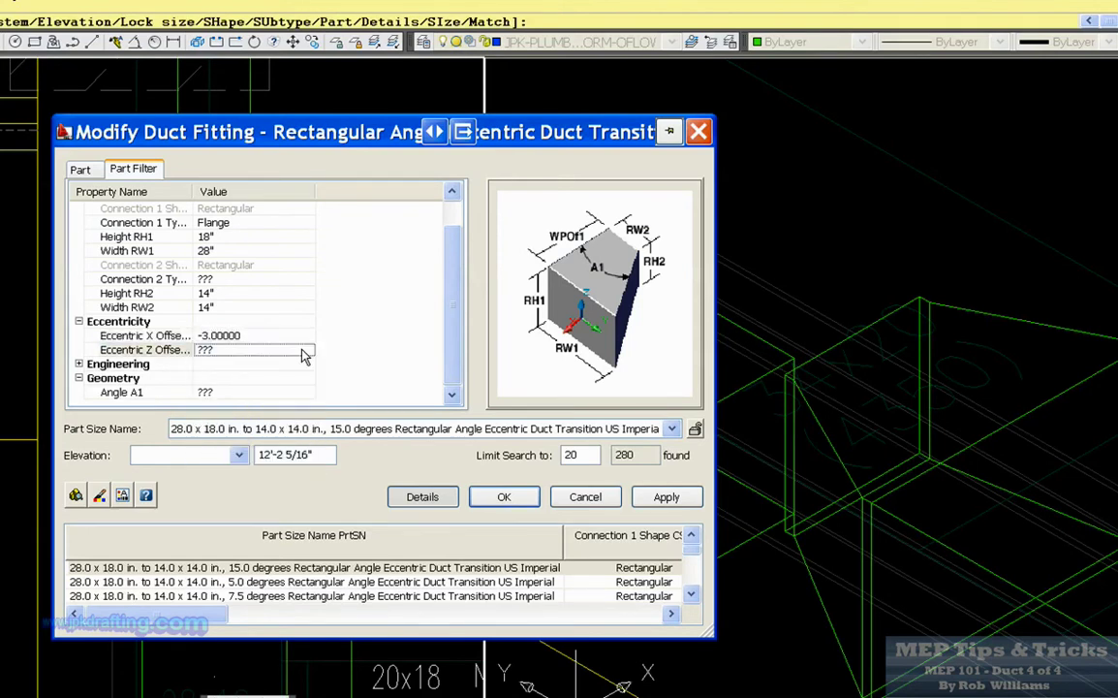
{"action": "left_click", "coordinate": [305, 352]}
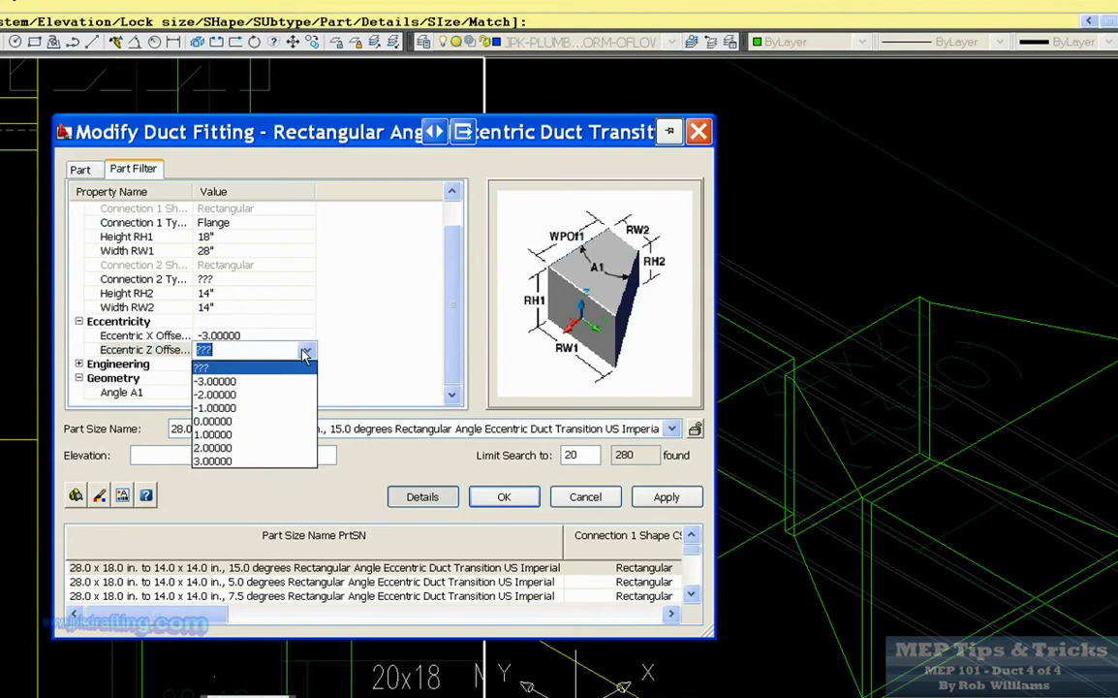
{"action": "left_click", "coordinate": [304, 352]}
{"action": "left_click", "coordinate": [304, 352]}
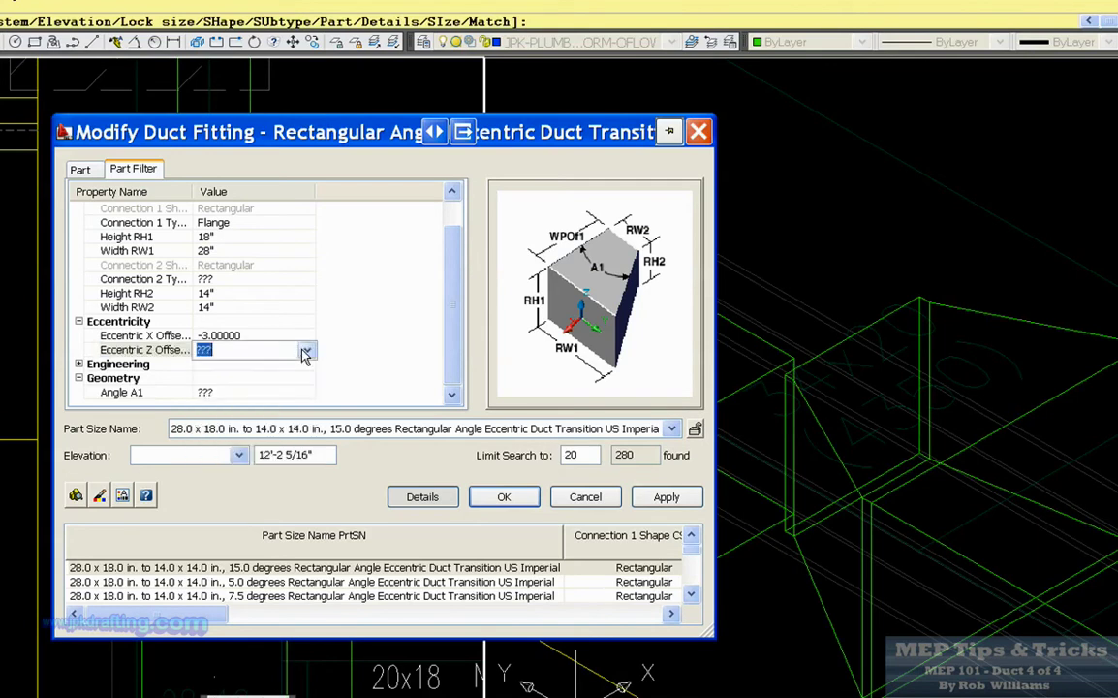
{"action": "left_click", "coordinate": [304, 352]}
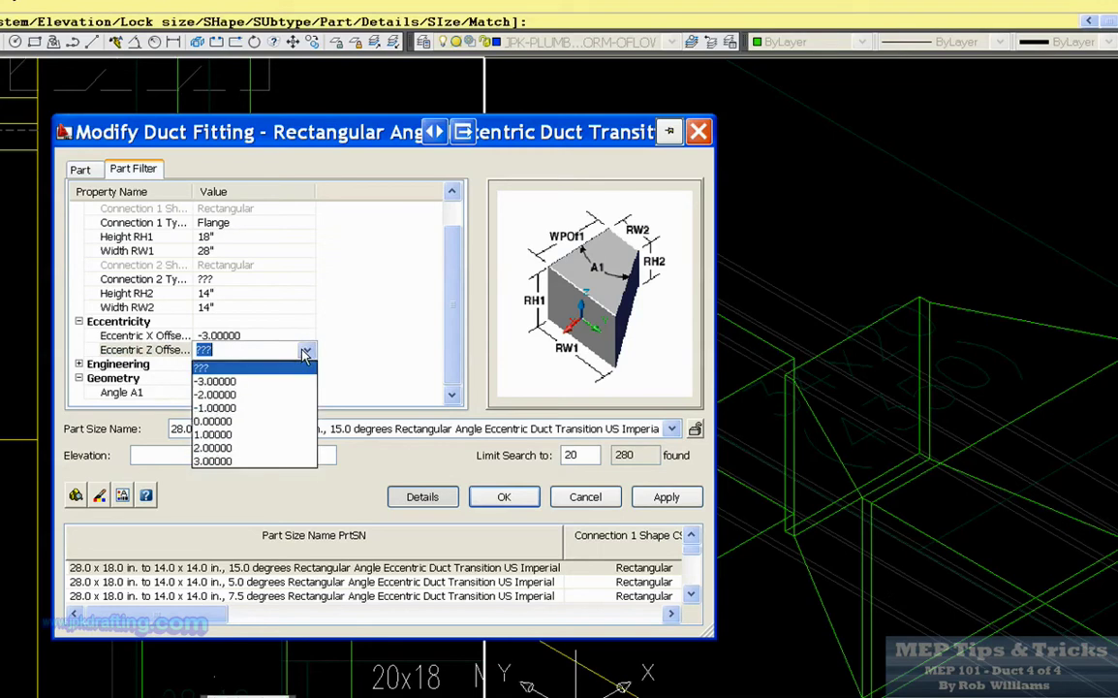
{"action": "left_click", "coordinate": [260, 378]}
Set the transition's Eccentric X Offset to 0.00000.
{"action": "left_click", "coordinate": [296, 336]}
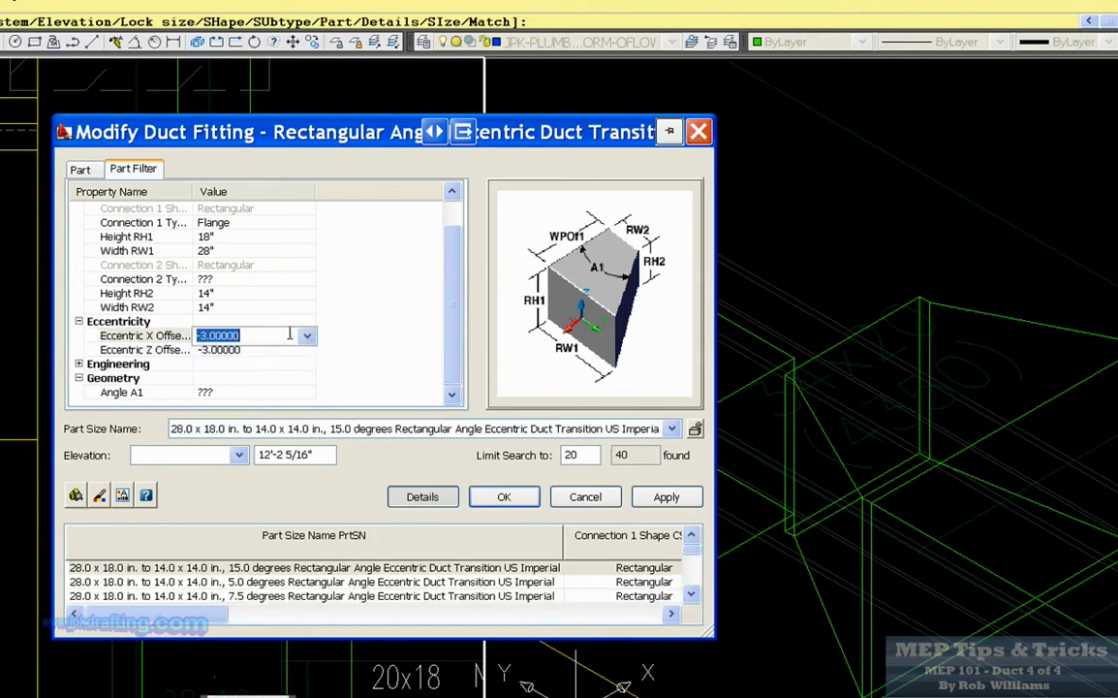
{"action": "left_click", "coordinate": [306, 335]}
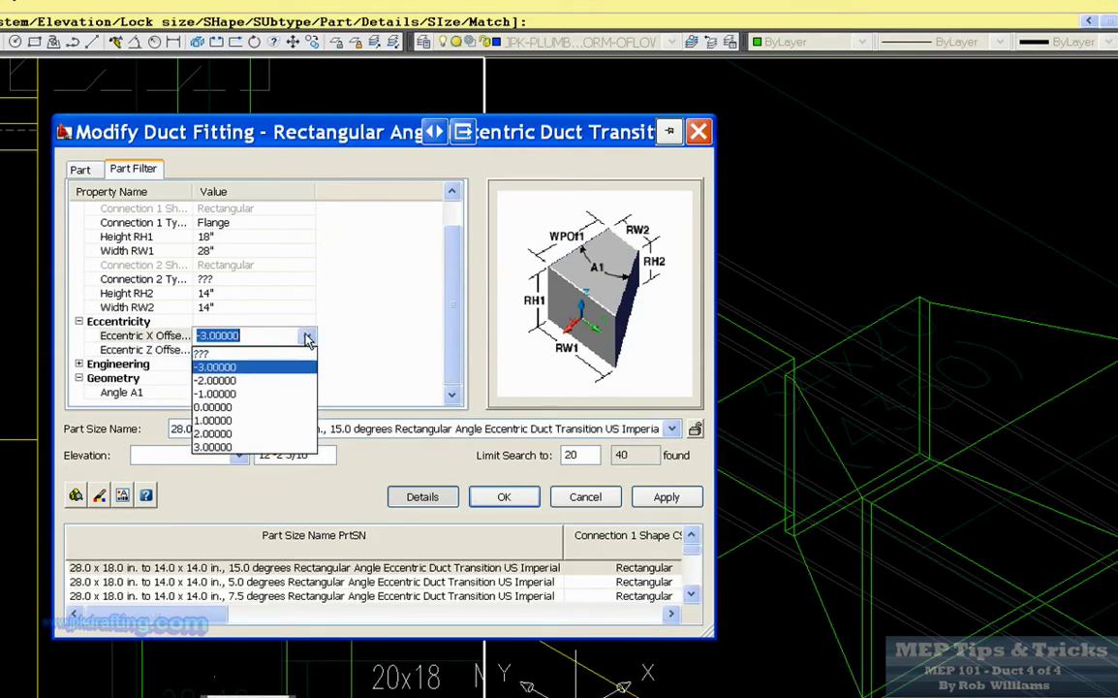
{"action": "left_click", "coordinate": [287, 407]}
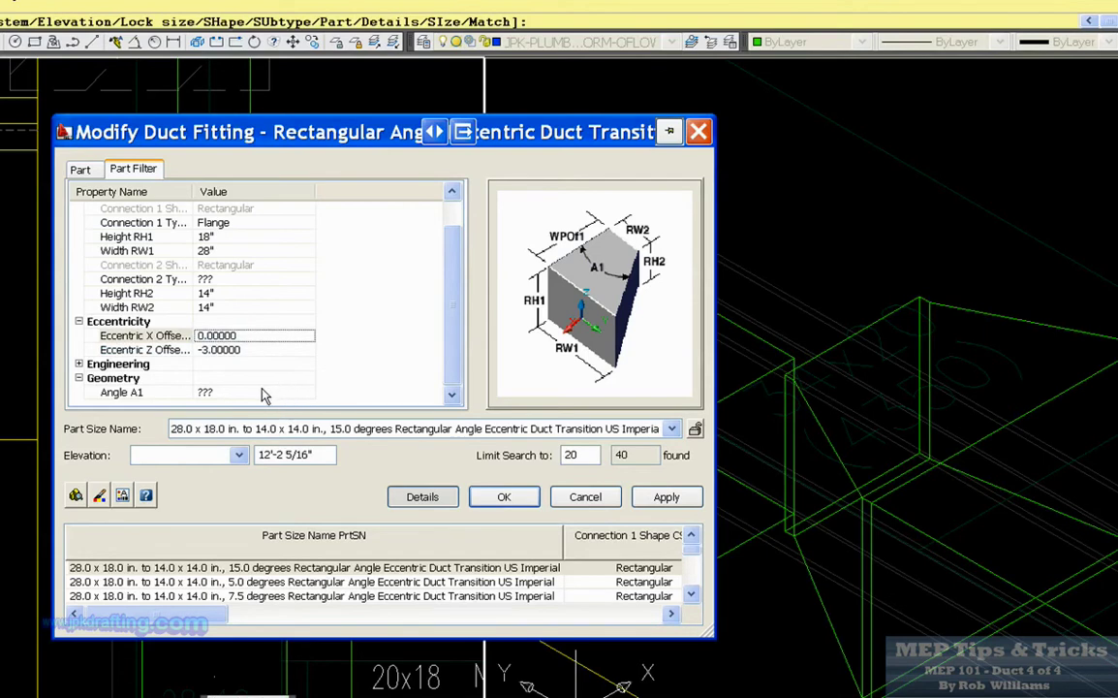
Set the transition's Angle A1 to 30.00, apply the change to the fitting and leave the fitting modification.
{"action": "left_click", "coordinate": [203, 393]}
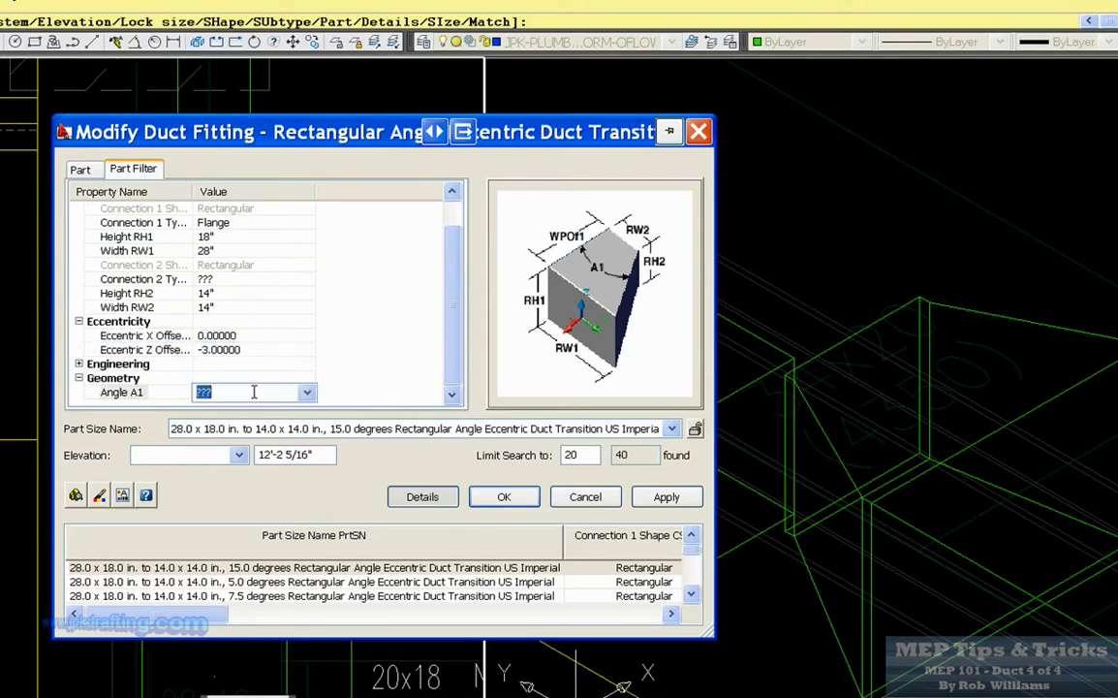
{"action": "left_click", "coordinate": [306, 395]}
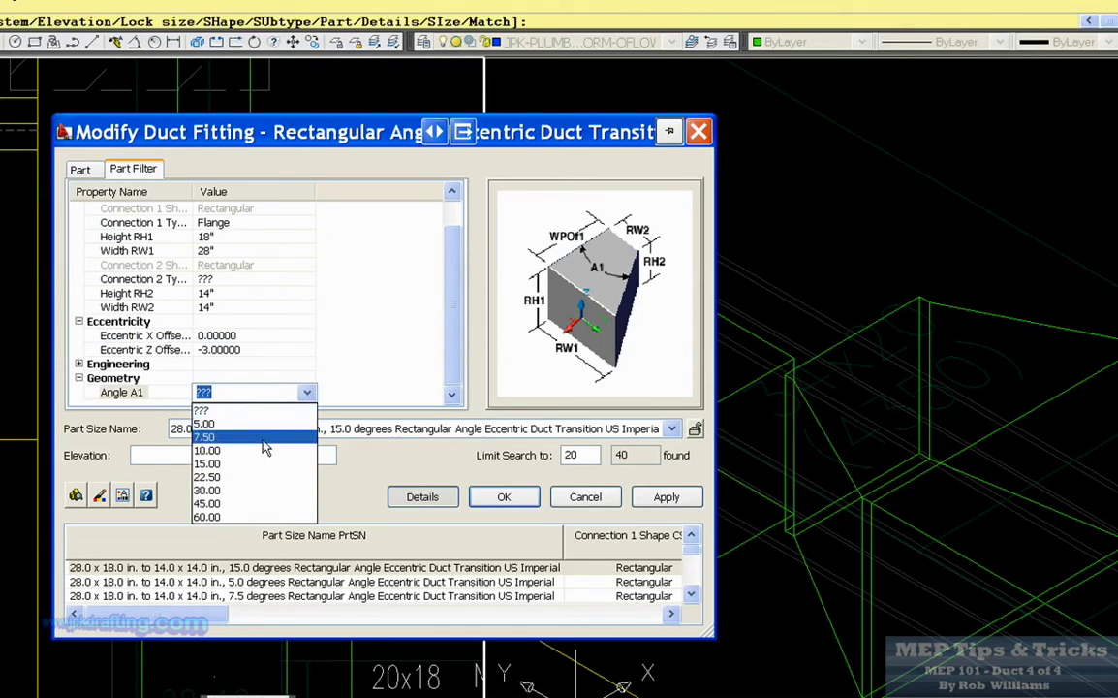
{"action": "left_click", "coordinate": [270, 490]}
{"action": "left_click", "coordinate": [673, 499]}
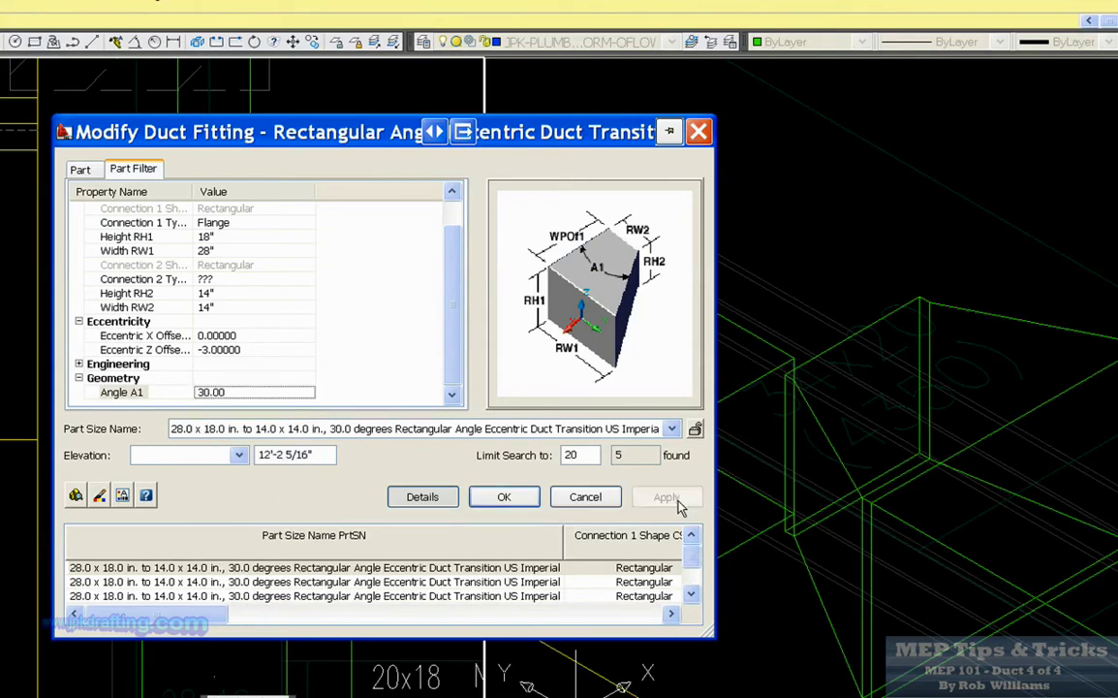
{"action": "left_click_drag", "start_coordinate": [543, 137], "coordinate": [368, 116]}
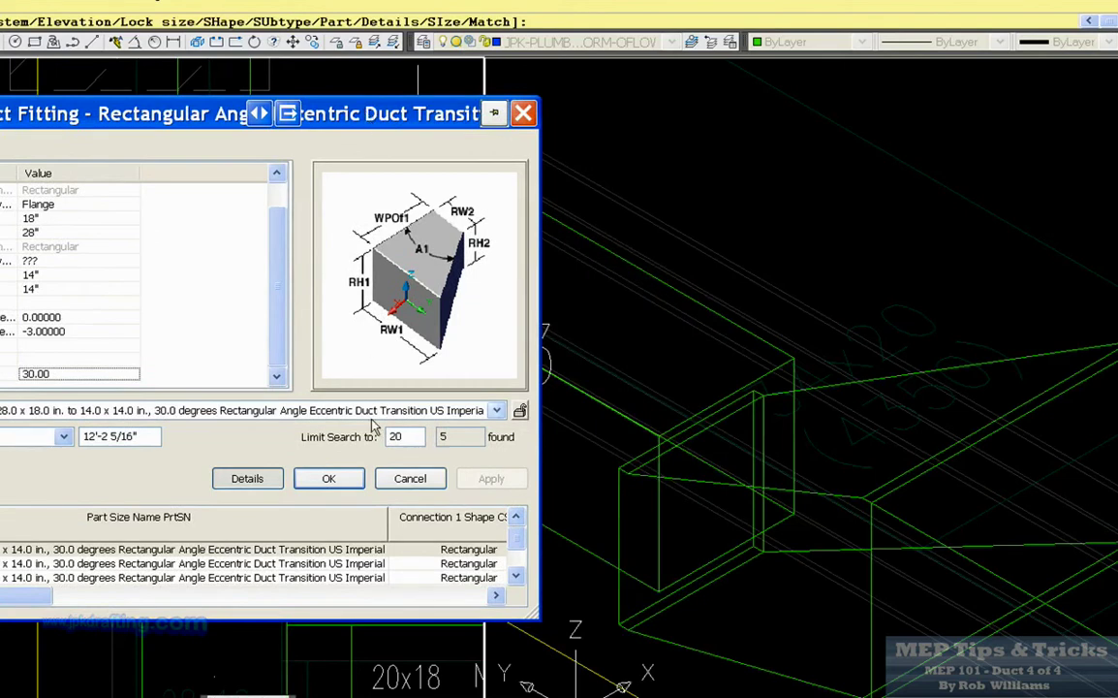
{"action": "key", "text": "Escape"}
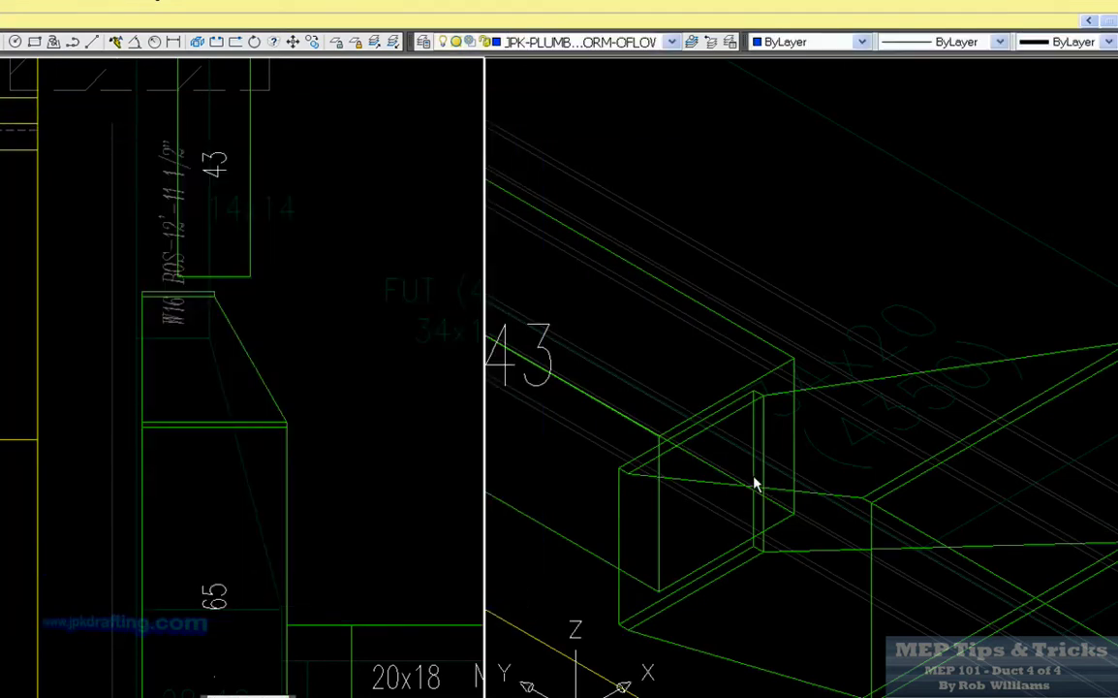
Measure the distance between the top corners at the large and small ends of the transition.
{"action": "right_click", "coordinate": [754, 478]}
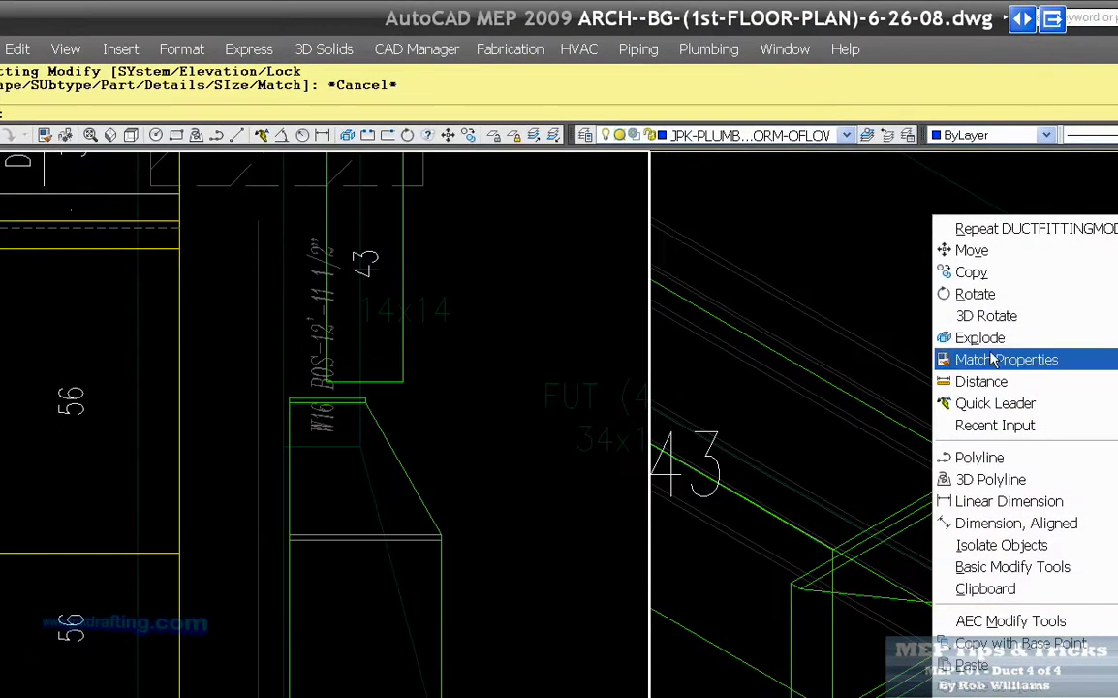
{"action": "left_click", "coordinate": [940, 358]}
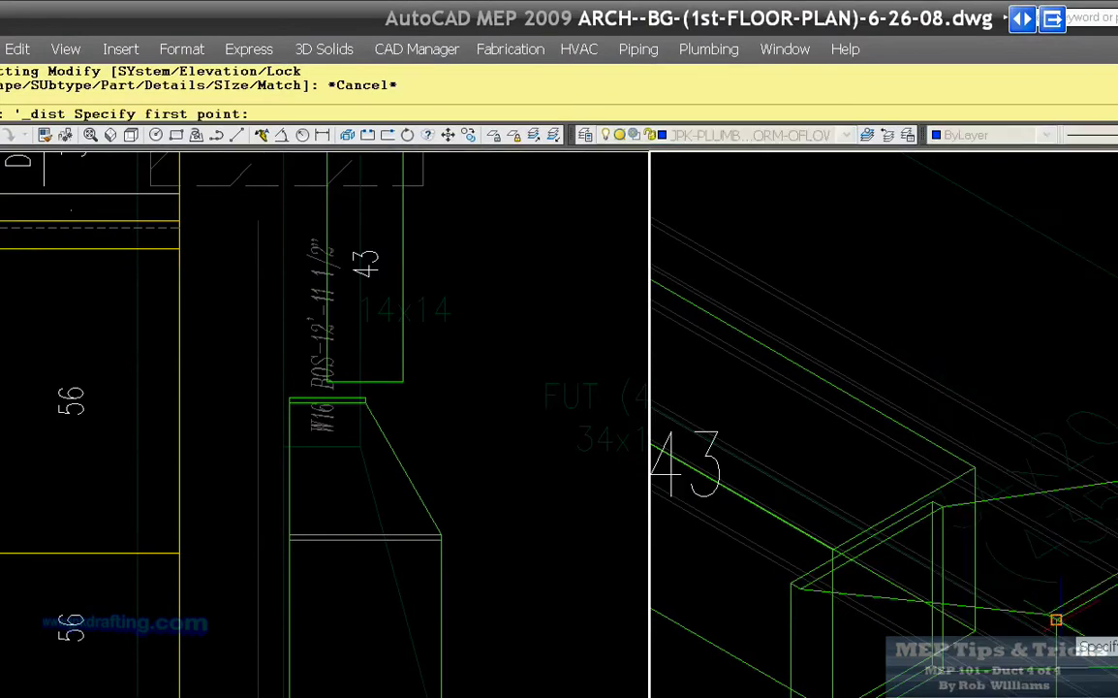
{"action": "left_click", "coordinate": [1053, 616]}
{"action": "scroll", "coordinate": [819, 589], "scroll_direction": "up", "scroll_amount": 2}
{"action": "left_click", "coordinate": [785, 583]}
{"action": "key", "text": "Escape"}
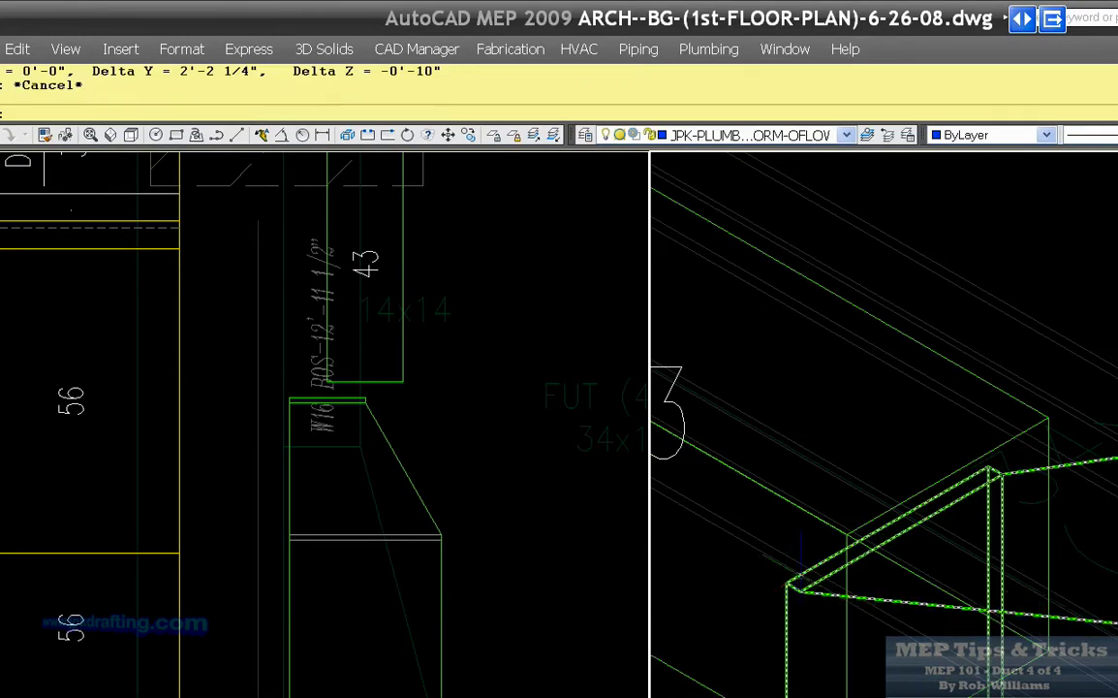
Set the transition's Eccentric Z Offset to -4.00000 as a custom sized part and confirm the fitting modification.
{"action": "scroll", "coordinate": [814, 601], "scroll_direction": "down", "scroll_amount": 2}
{"action": "left_click", "coordinate": [877, 585]}
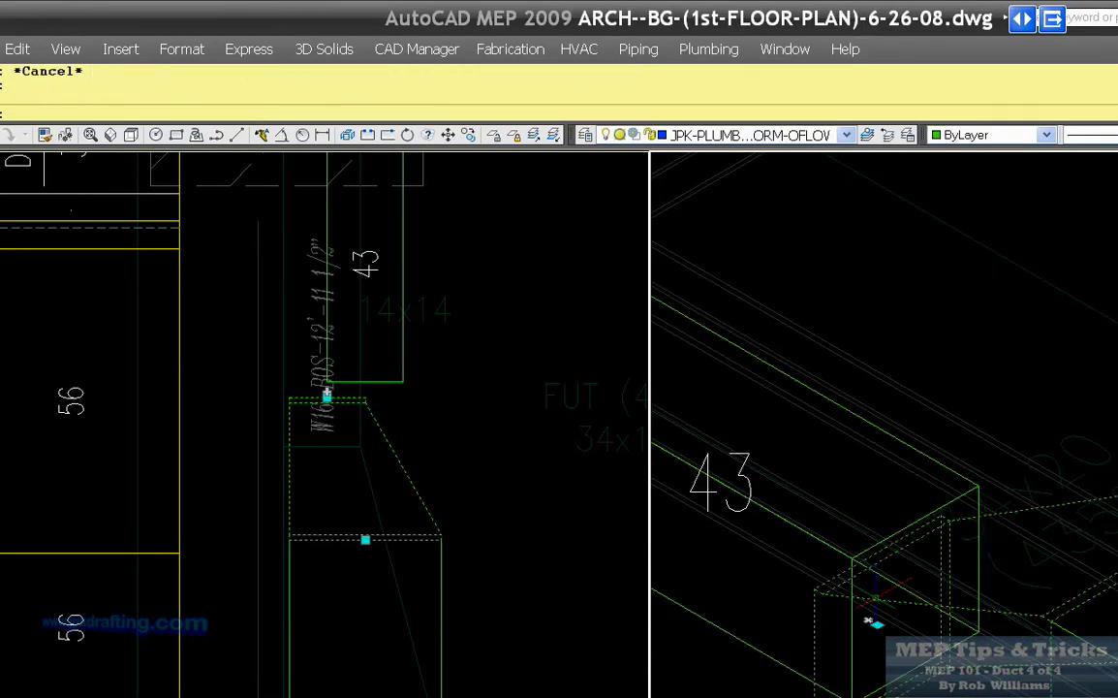
{"action": "right_click", "coordinate": [872, 620]}
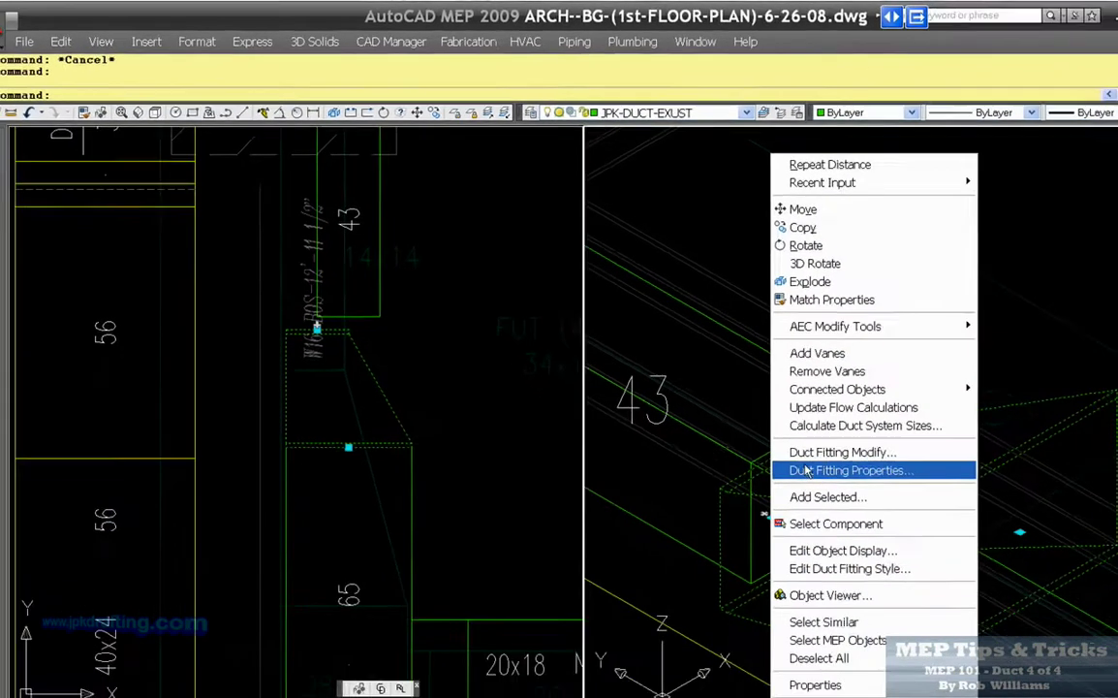
{"action": "left_click", "coordinate": [930, 546]}
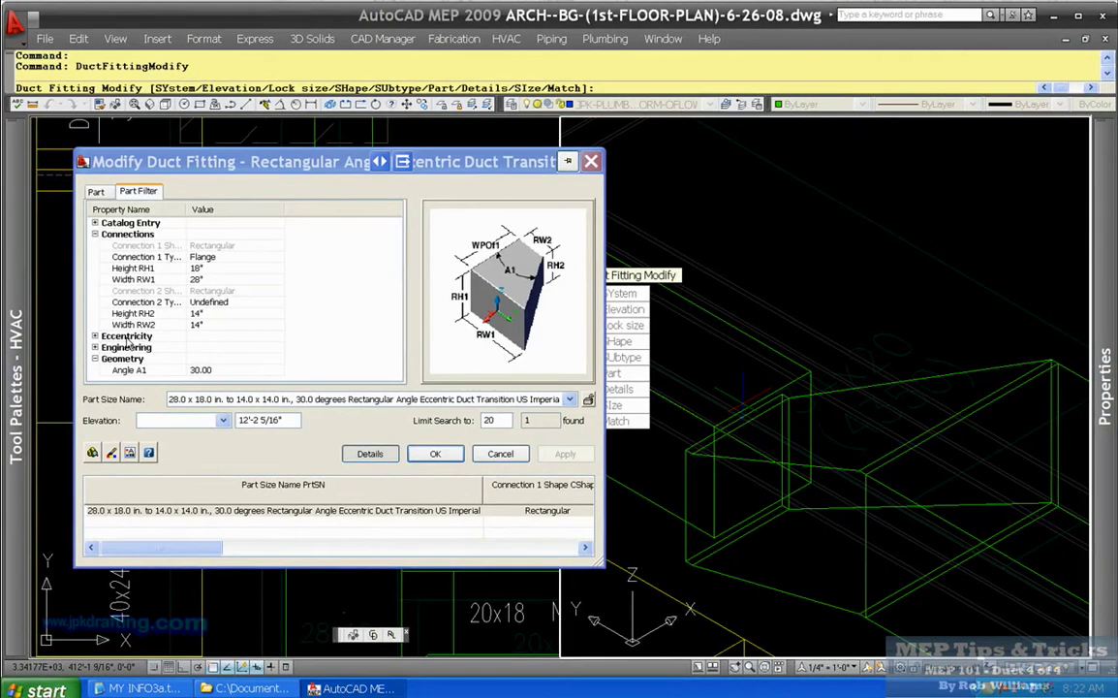
{"action": "left_click", "coordinate": [94, 336]}
{"action": "left_click", "coordinate": [218, 359]}
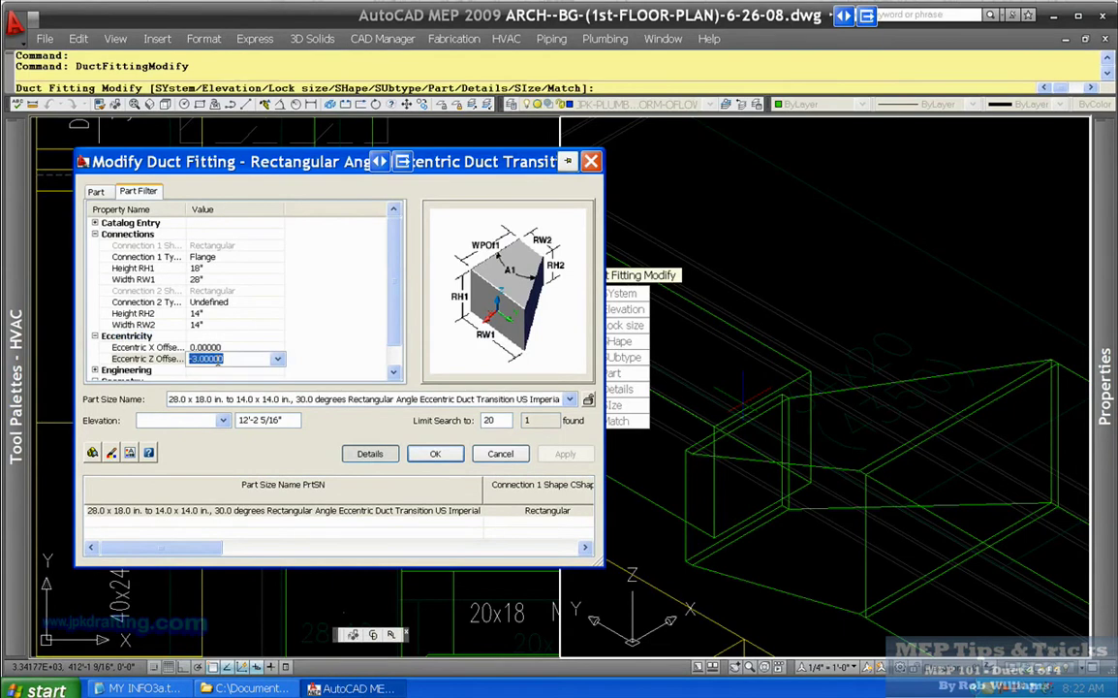
{"action": "type", "text": "-4"}
{"action": "key", "text": "Return"}
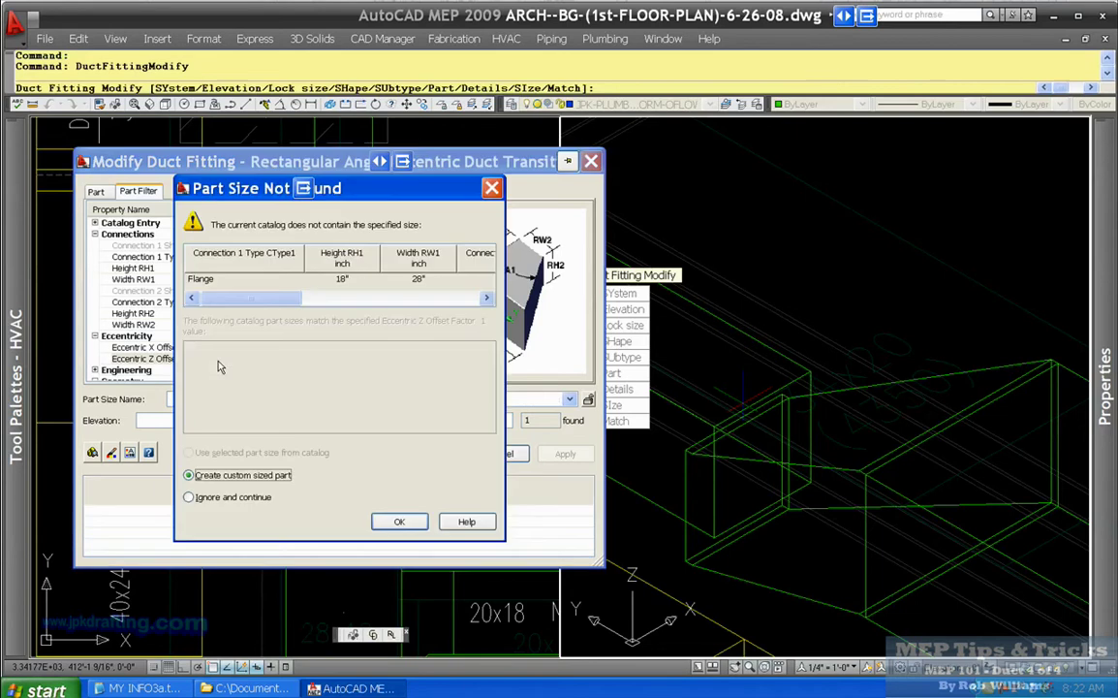
{"action": "key", "text": "Return"}
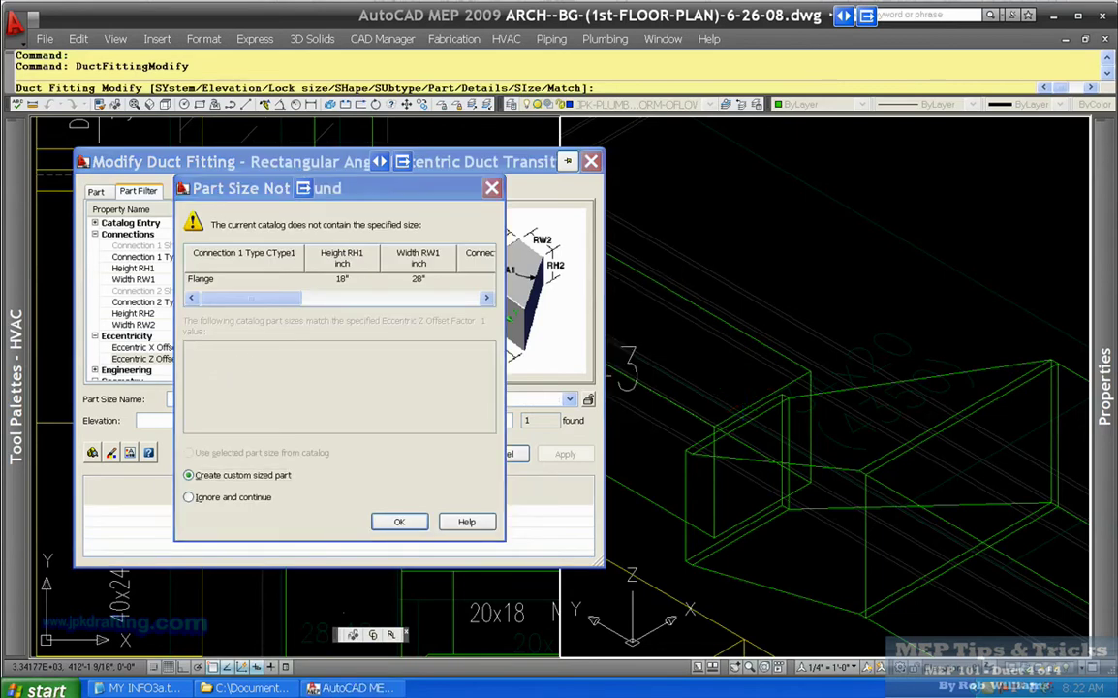
{"action": "left_click", "coordinate": [400, 523]}
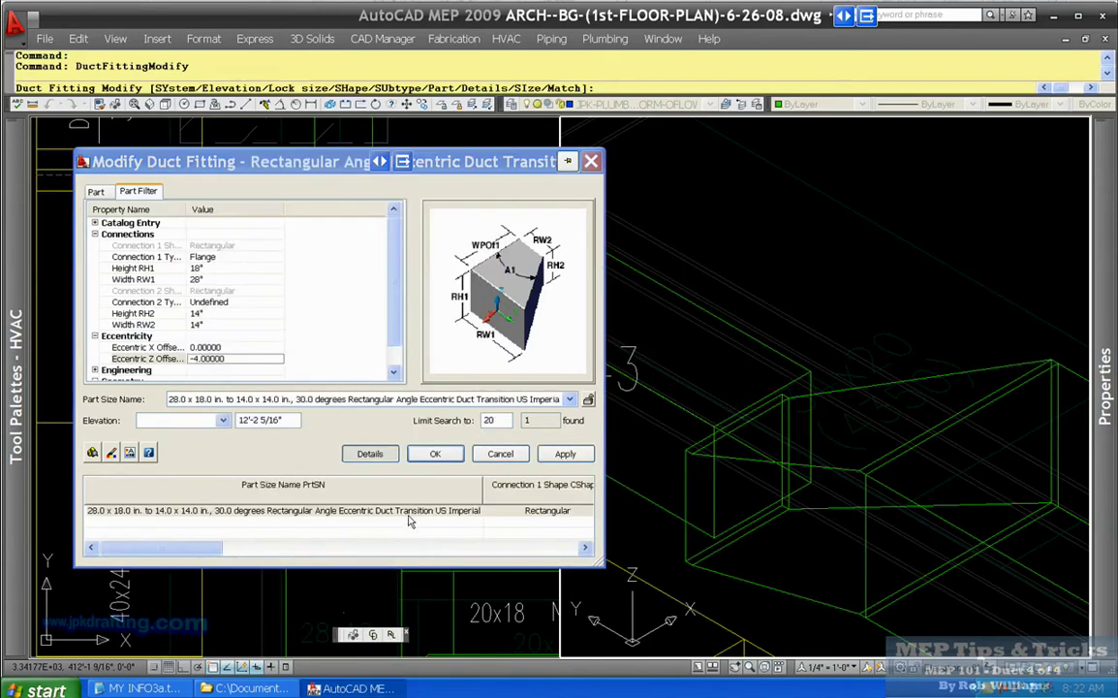
{"action": "left_click", "coordinate": [436, 454]}
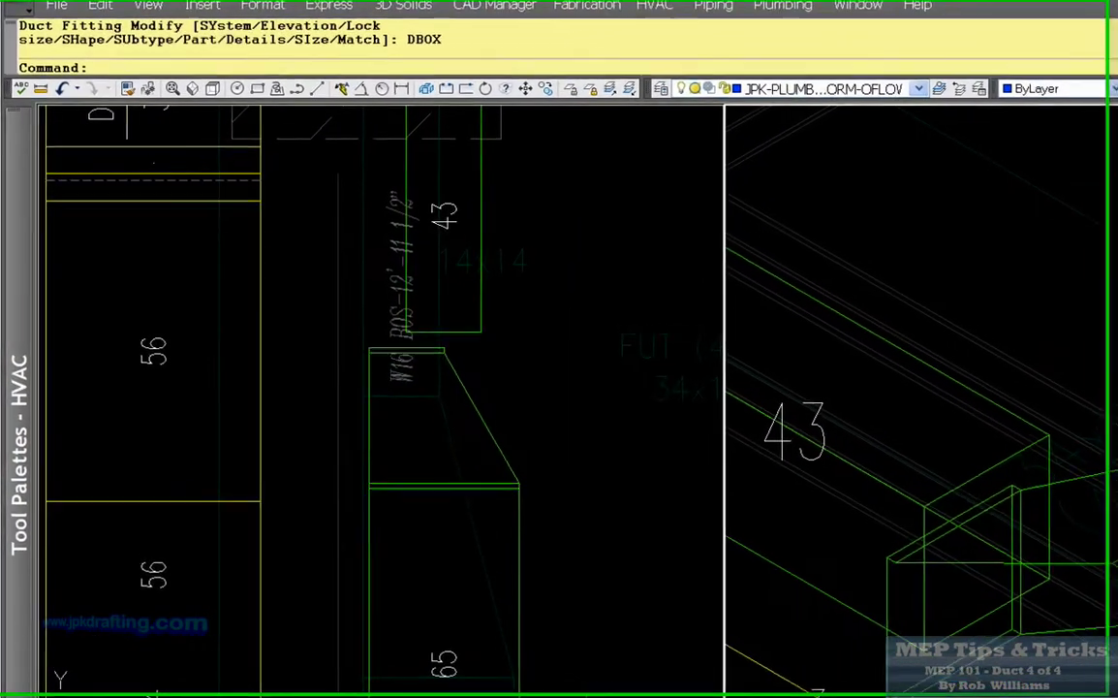
{"action": "key", "text": "Escape"}
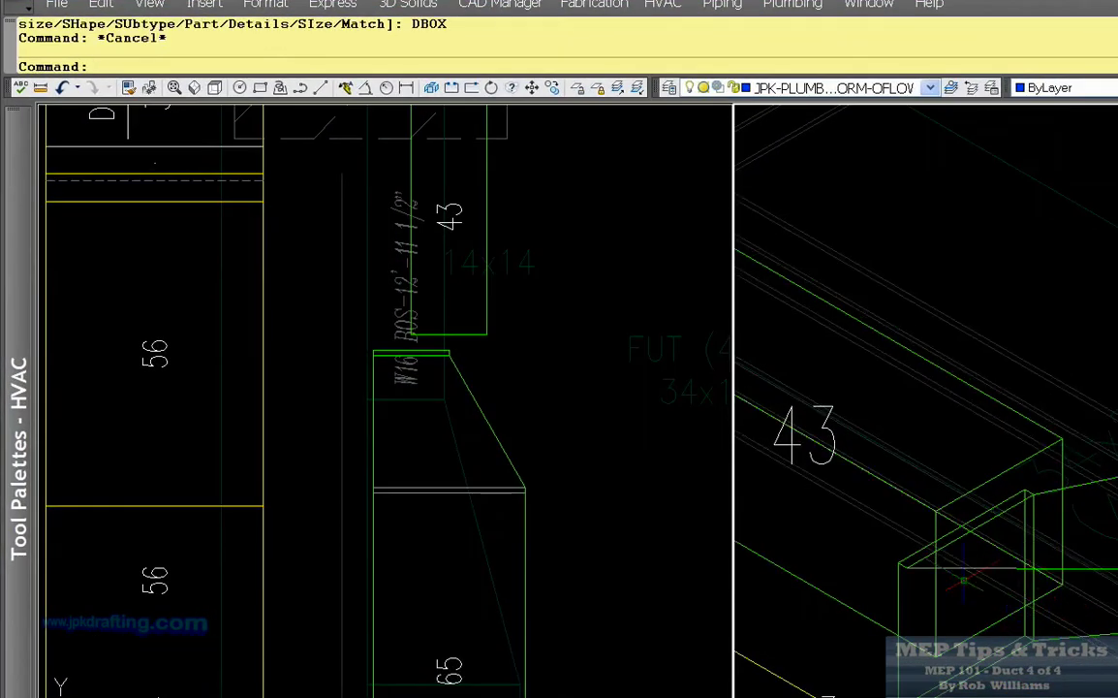
Measure again from the transition's large-end top corner to its small-end top corner in the 3D view.
{"action": "right_click", "coordinate": [949, 171]}
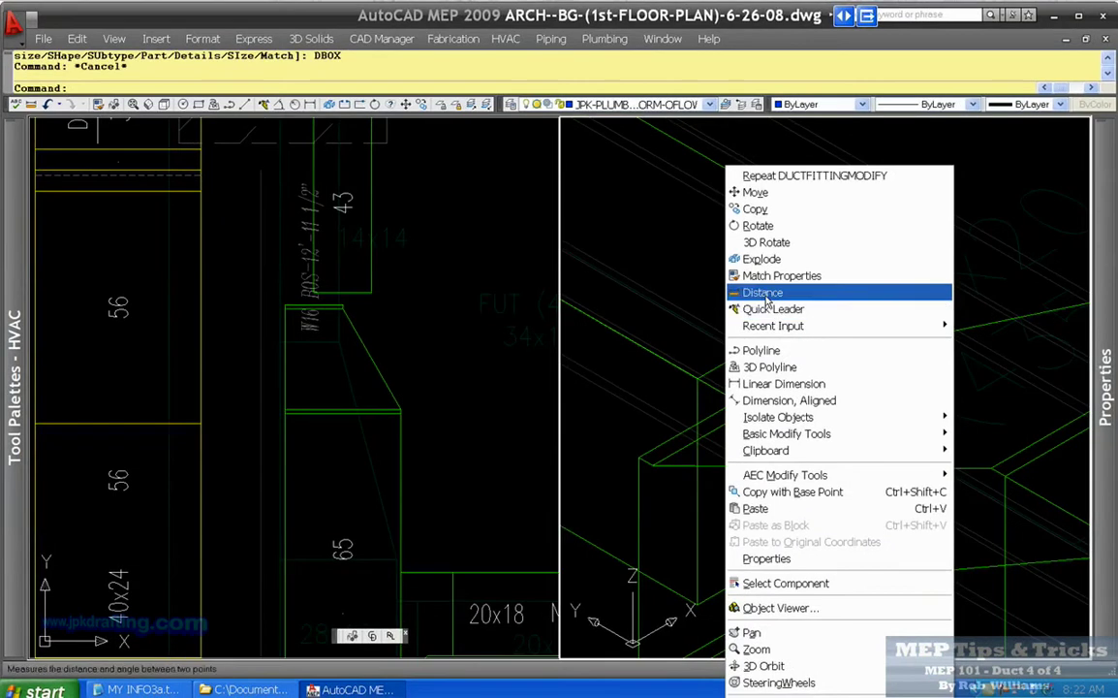
{"action": "left_click", "coordinate": [788, 297]}
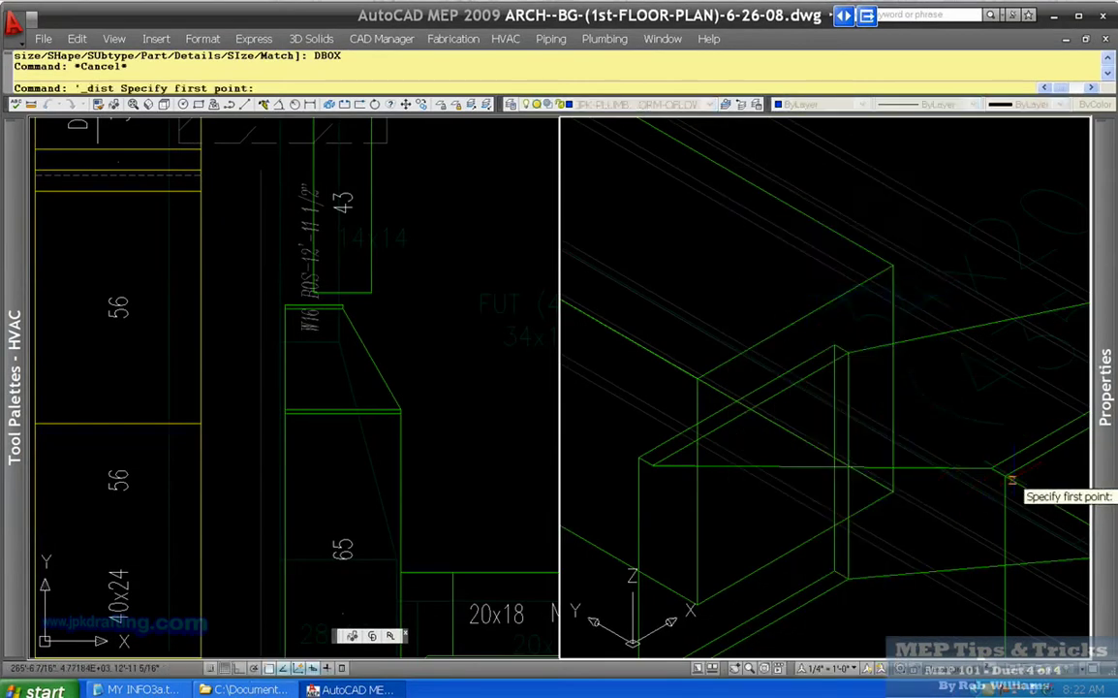
{"action": "left_click", "coordinate": [1005, 475]}
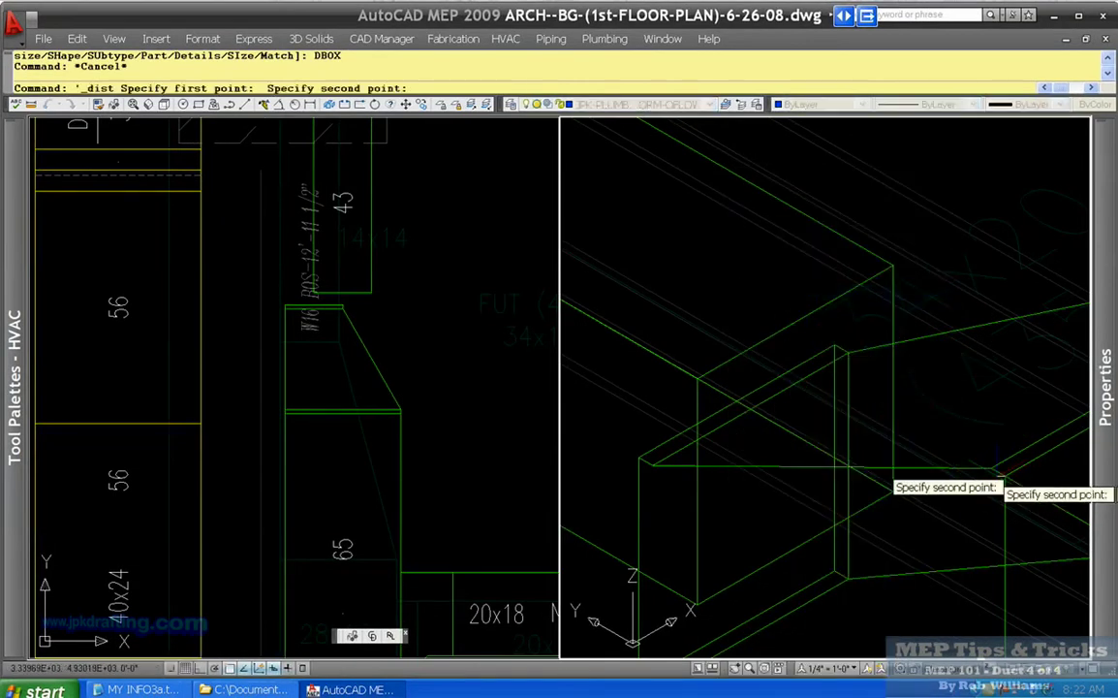
{"action": "left_click", "coordinate": [638, 457]}
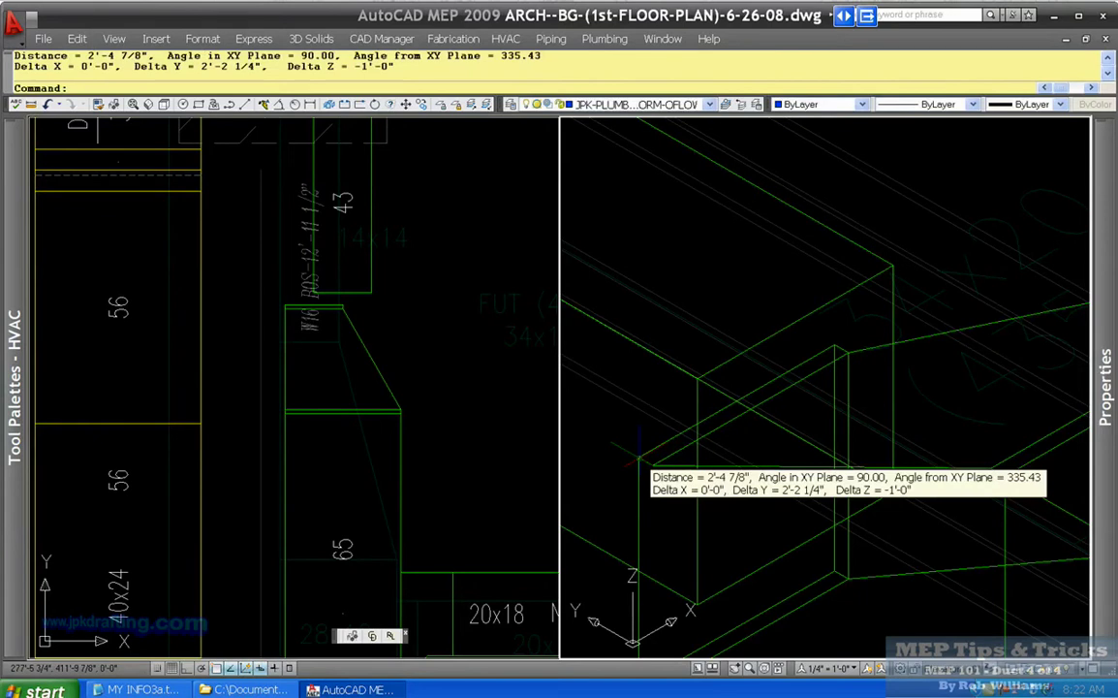
{"action": "key", "text": "Escape"}
Open the exhaust transition for fitting modification and expand its eccentricity properties.
{"action": "left_click", "coordinate": [362, 324]}
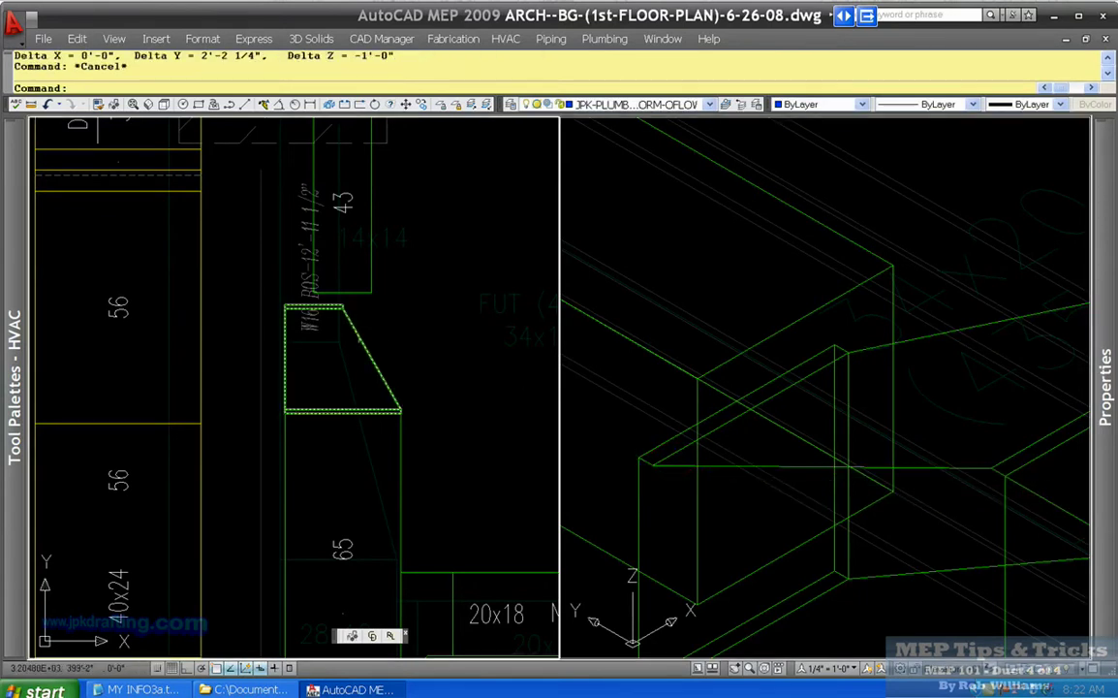
{"action": "left_click", "coordinate": [361, 339]}
{"action": "scroll", "coordinate": [360, 339], "scroll_direction": "down", "scroll_amount": 1}
{"action": "scroll", "coordinate": [377, 368], "scroll_direction": "up", "scroll_amount": 3}
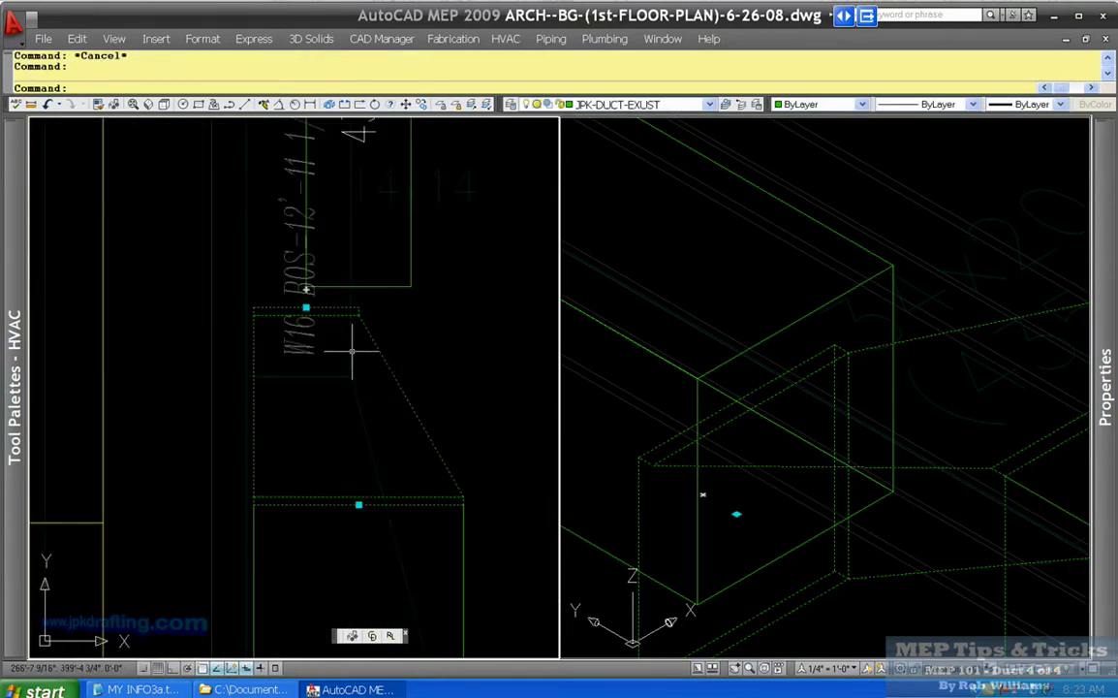
{"action": "scroll", "coordinate": [377, 369], "scroll_direction": "down", "scroll_amount": 3}
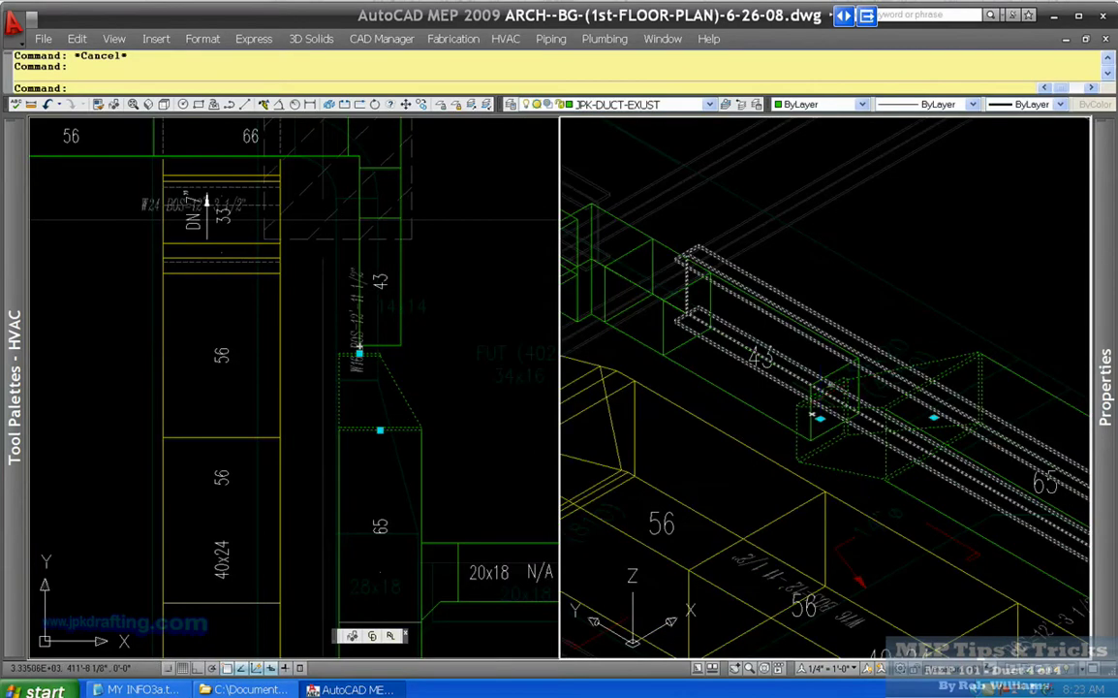
{"action": "scroll", "coordinate": [374, 387], "scroll_direction": "up", "scroll_amount": 3}
{"action": "right_click", "coordinate": [408, 387]}
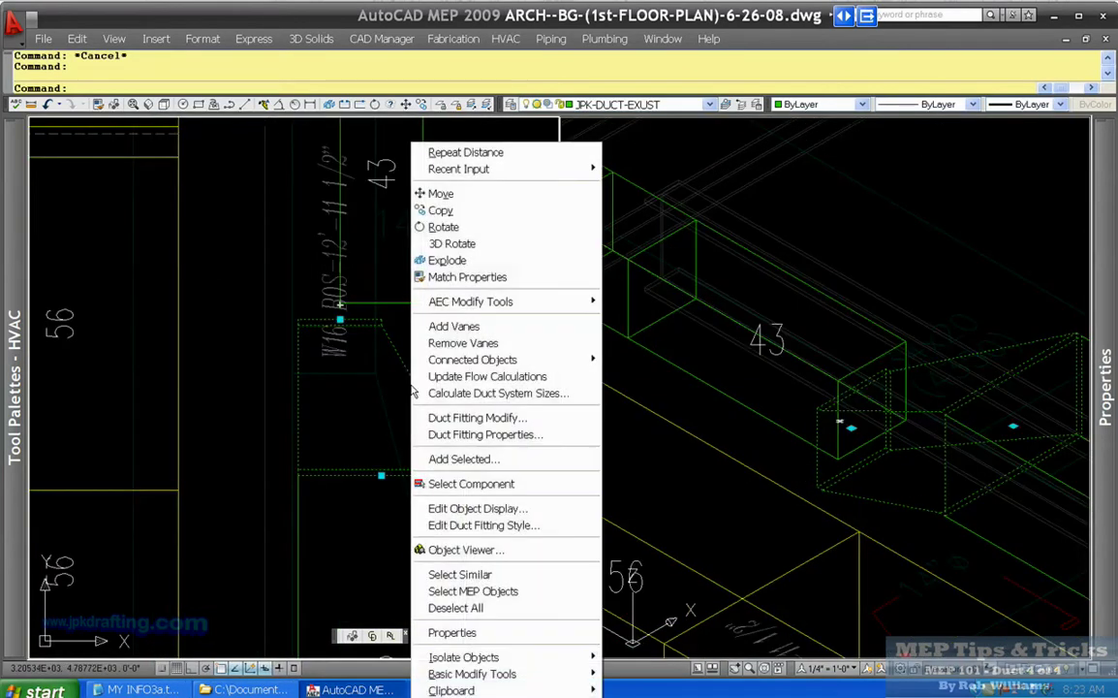
{"action": "left_click", "coordinate": [471, 422]}
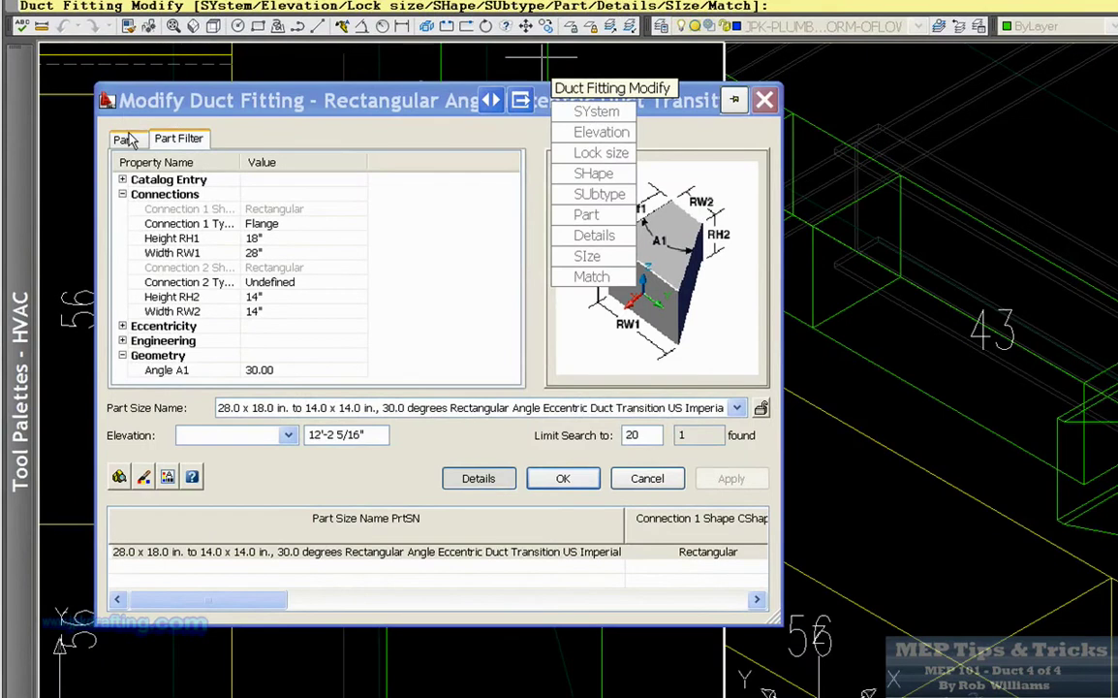
{"action": "double_click", "coordinate": [163, 327]}
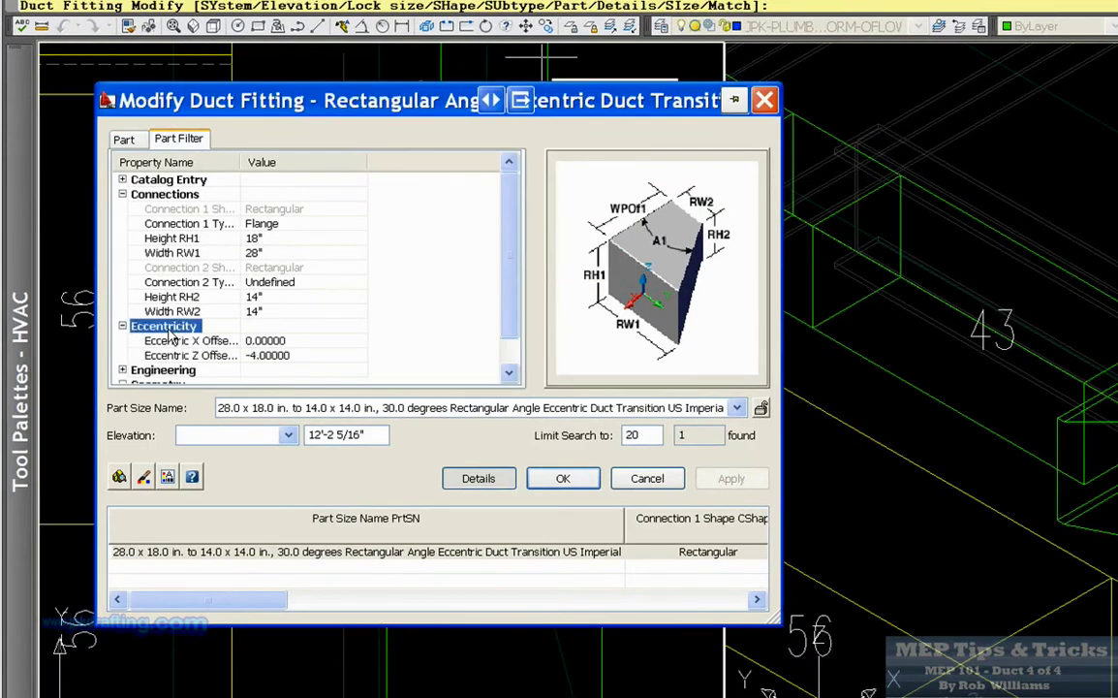
Set the transition's Eccentric X Offset to 1.00000 and apply the change.
{"action": "left_click", "coordinate": [283, 342]}
{"action": "left_click", "coordinate": [359, 341]}
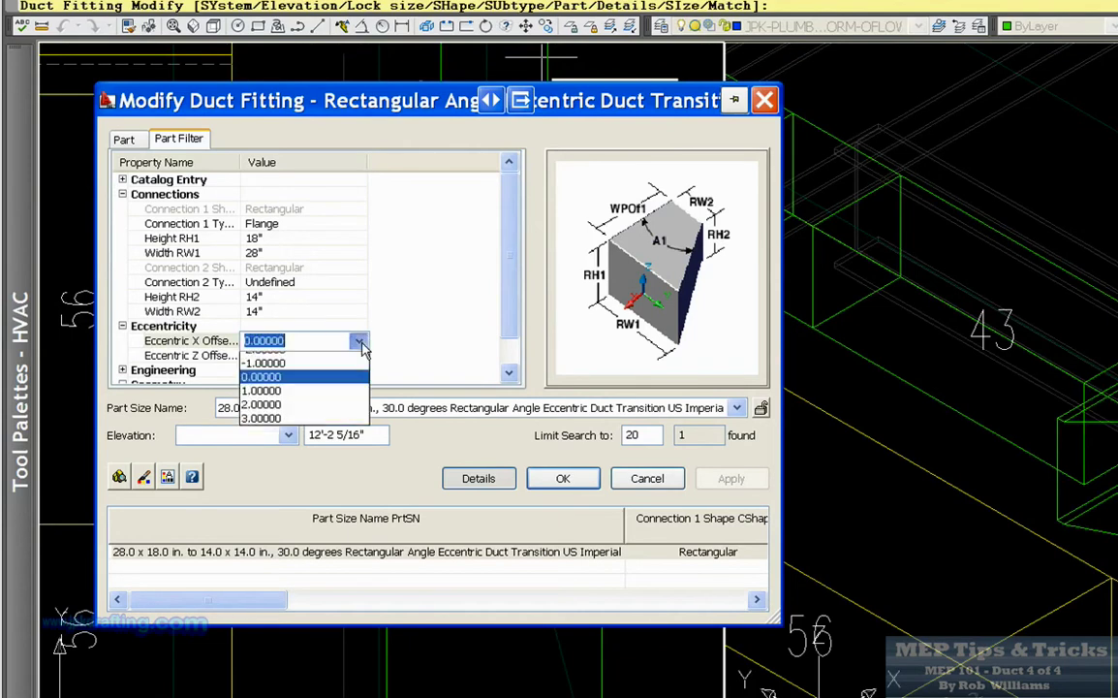
{"action": "left_click", "coordinate": [290, 428]}
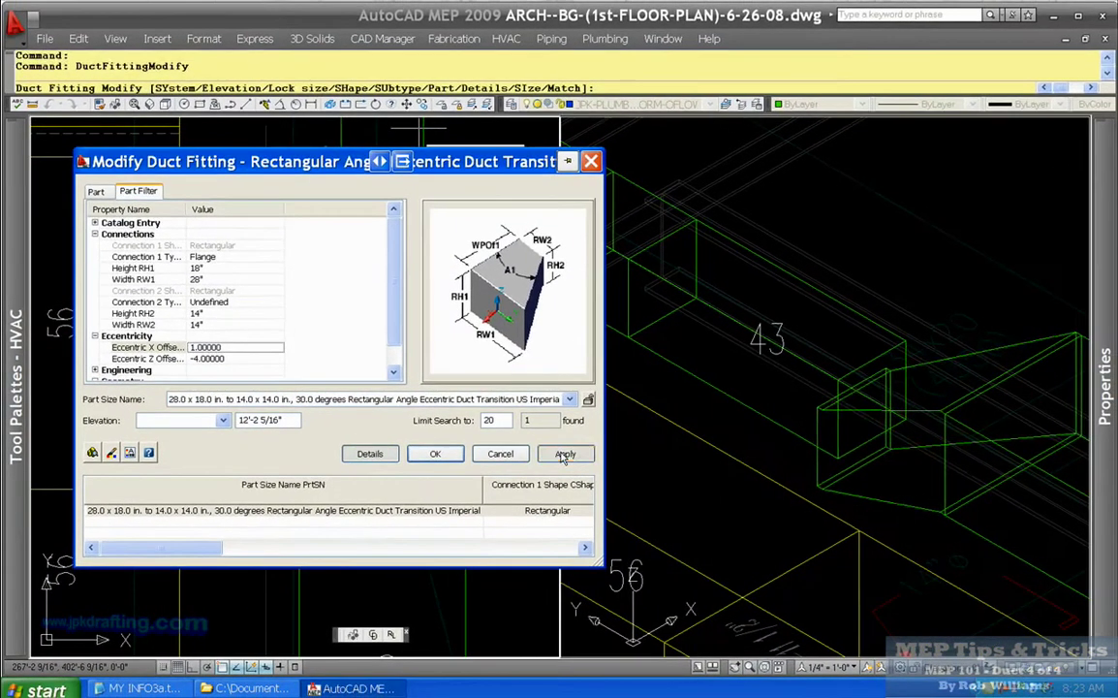
{"action": "left_click", "coordinate": [594, 460]}
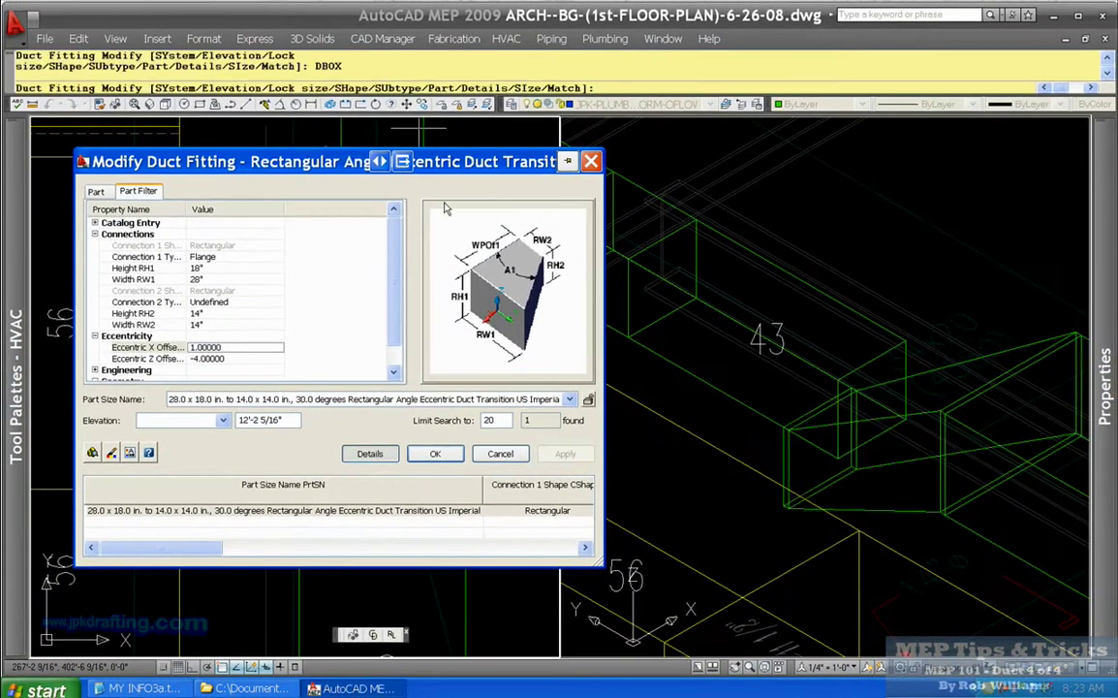
Set the transition's Eccentric X Offset to -1.00000 and apply the change to the fitting.
{"action": "mouse_move", "coordinate": [437, 166]}
{"action": "left_mouse_down"}
{"action": "mouse_move", "coordinate": [937, 205]}
{"action": "mouse_move", "coordinate": [761, 184]}
{"action": "left_mouse_up"}
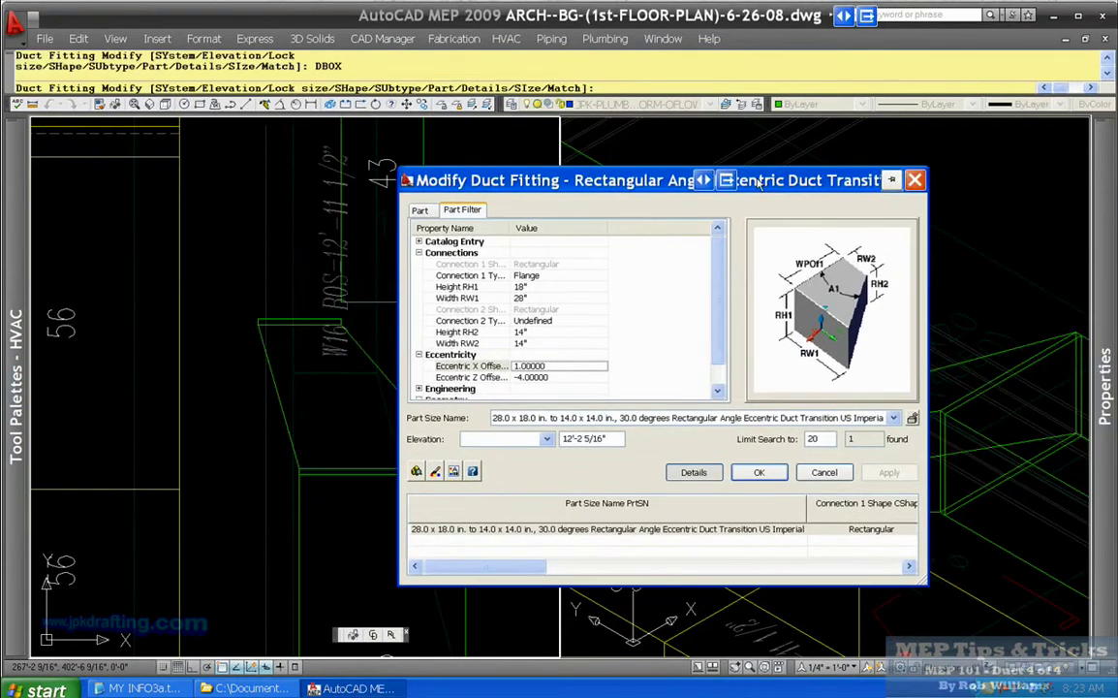
{"action": "left_click", "coordinate": [571, 366]}
{"action": "left_click", "coordinate": [600, 366]}
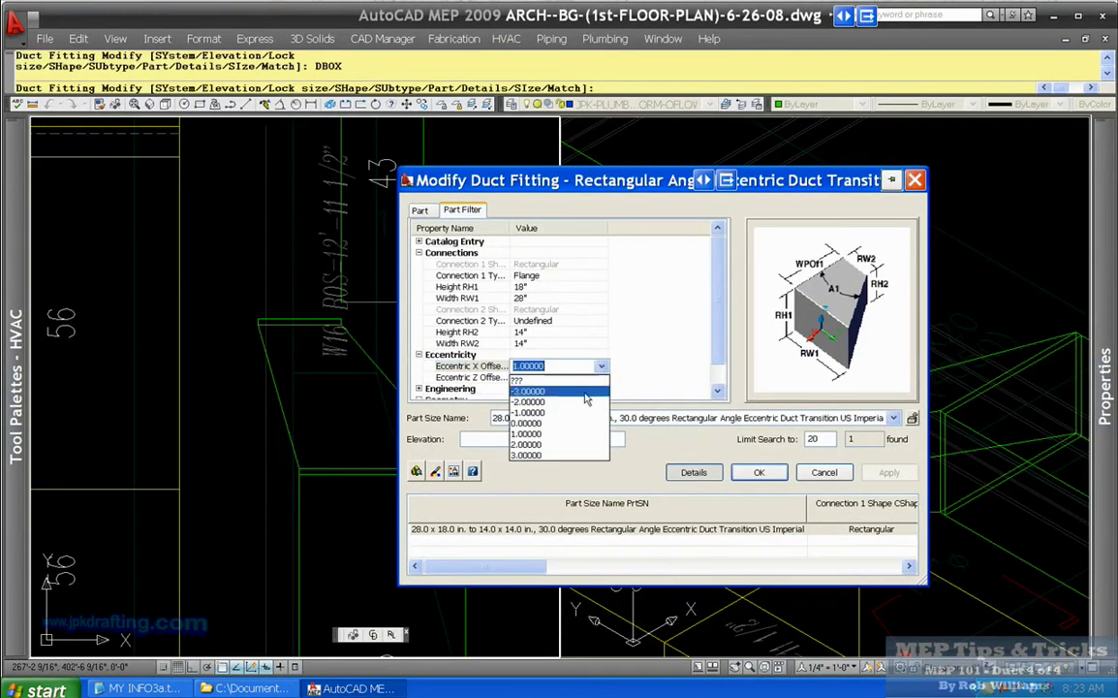
{"action": "left_click", "coordinate": [580, 414]}
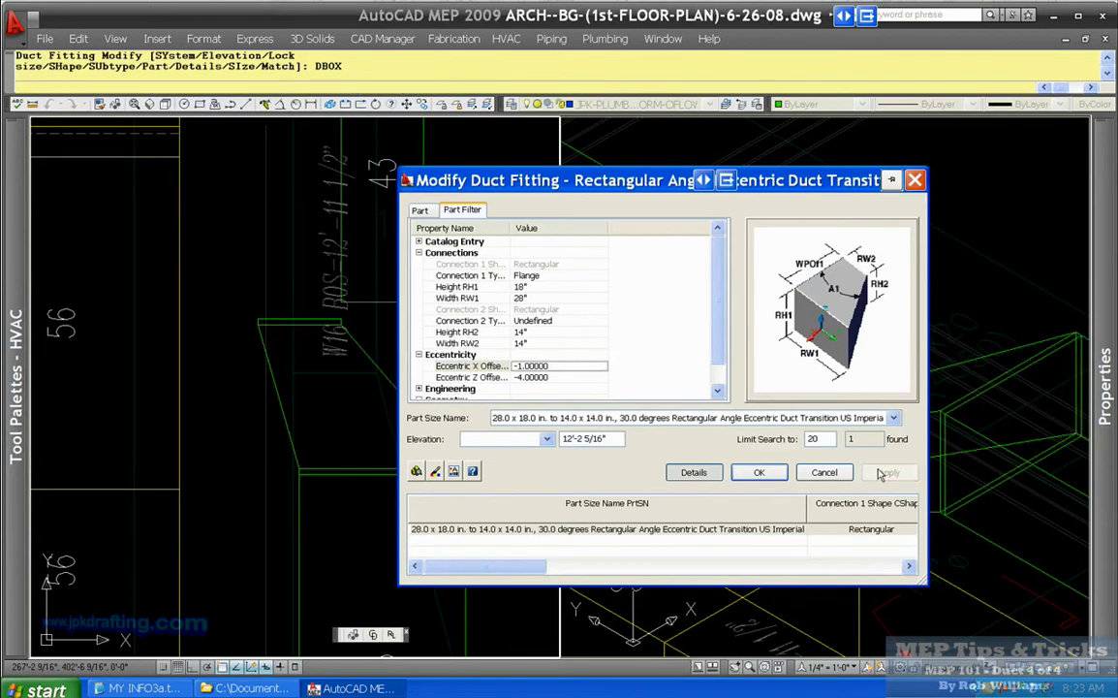
{"action": "left_click_drag", "start_coordinate": [636, 191], "coordinate": [405, 175]}
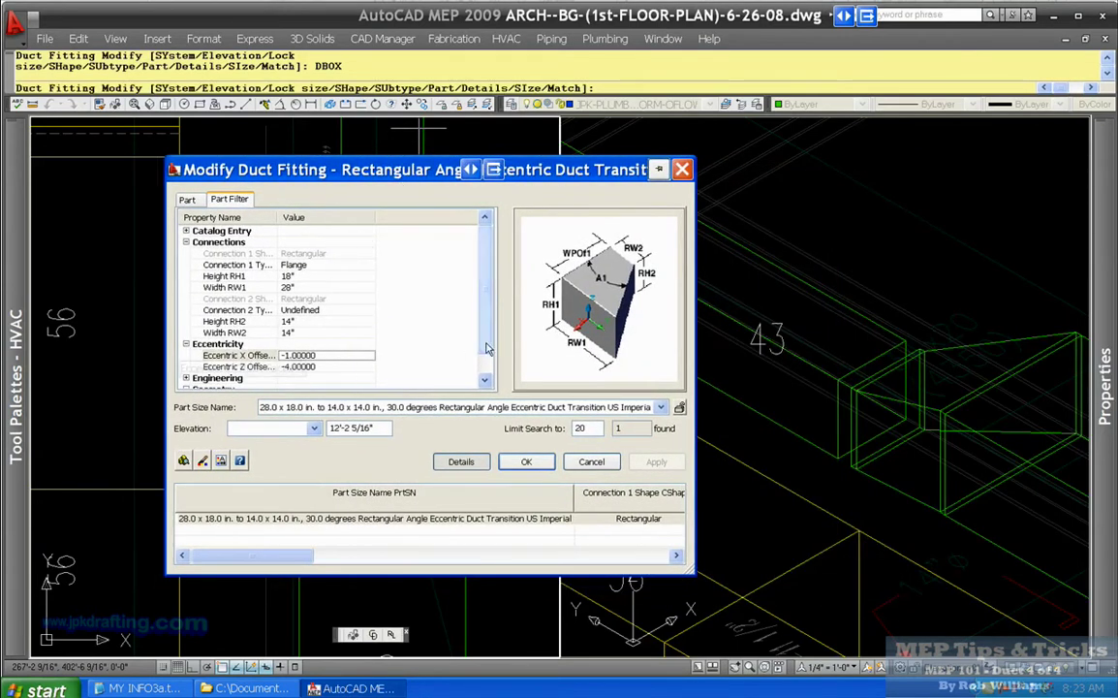
Check the transition's Angle A1 setting and its alignment with the 43 duct in plan, and leave the fitting modification.
{"action": "scroll", "coordinate": [290, 368], "scroll_direction": "down", "scroll_amount": 1}
{"action": "left_click", "coordinate": [308, 389]}
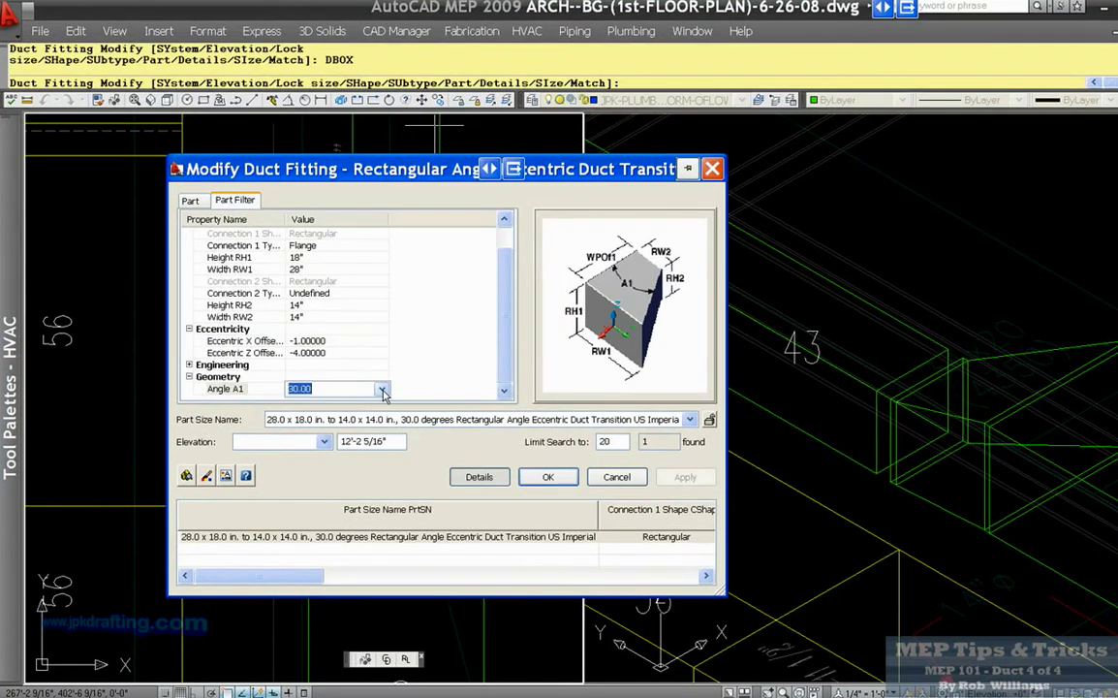
{"action": "left_click_drag", "start_coordinate": [393, 184], "coordinate": [743, 200]}
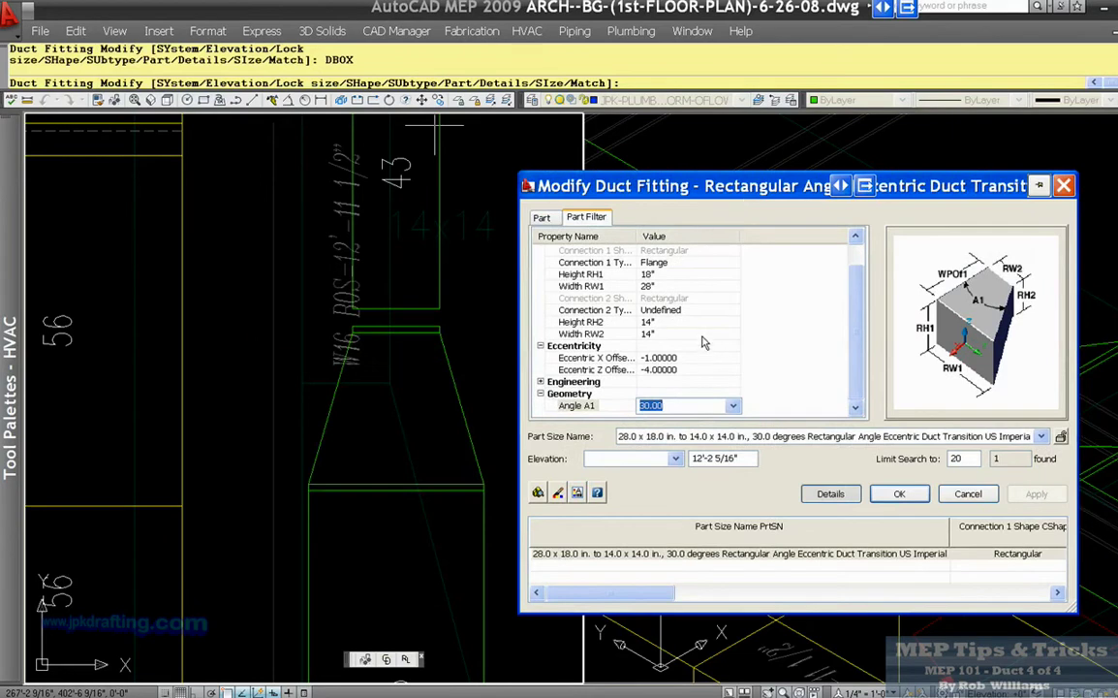
{"action": "left_click_drag", "start_coordinate": [683, 193], "coordinate": [707, 199]}
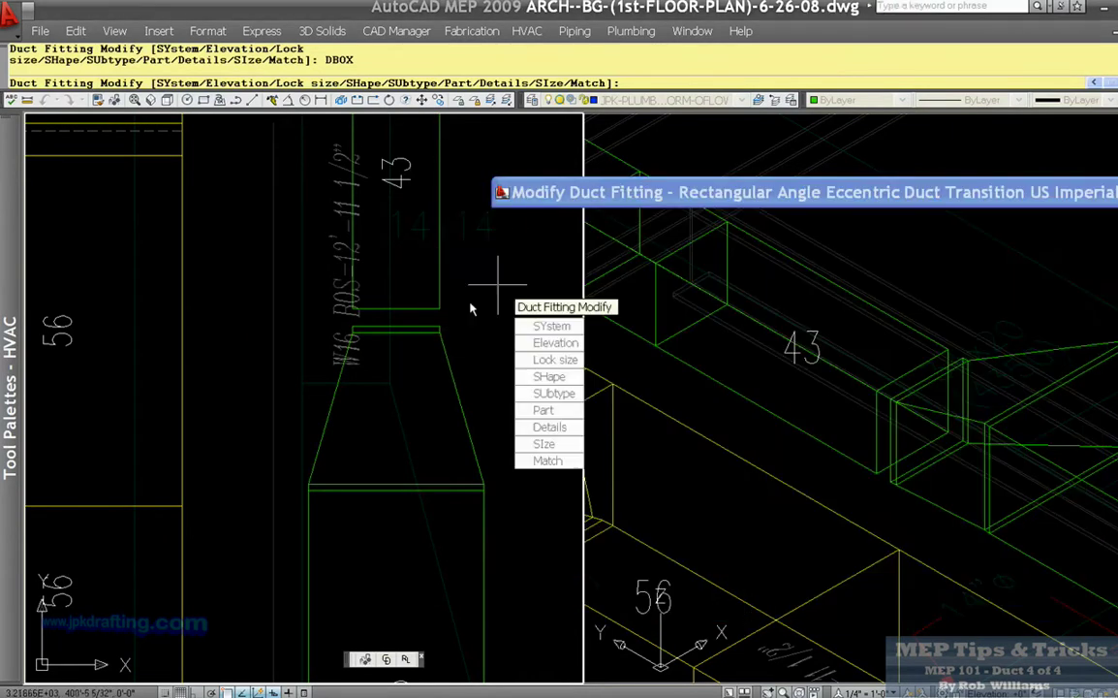
{"action": "key", "text": "Escape"}
{"action": "key", "text": "Escape"}
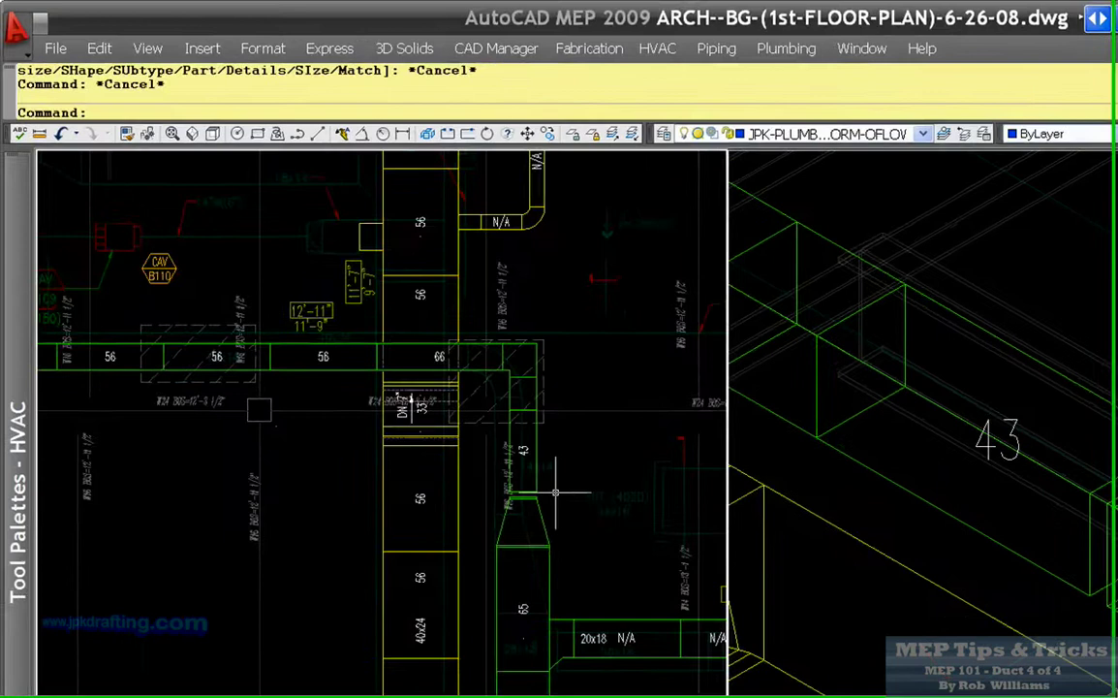
Stretch the 43 duct's end until it meets the narrow end of the exhaust transition.
{"action": "scroll", "coordinate": [555, 492], "scroll_direction": "up", "scroll_amount": 2}
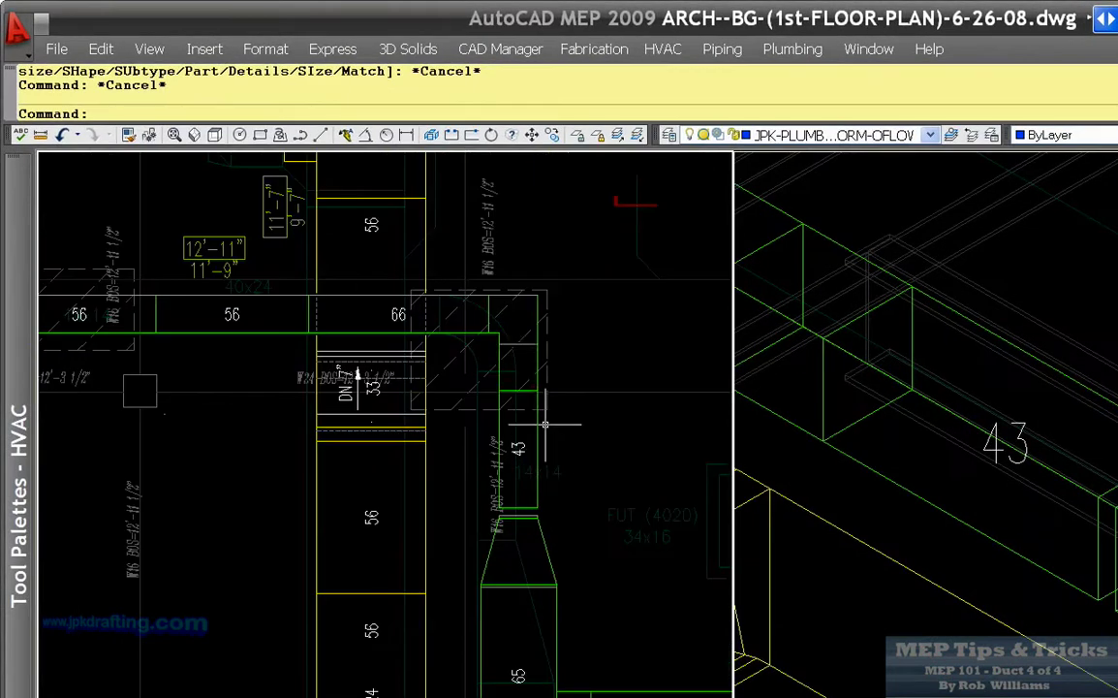
{"action": "left_click", "coordinate": [536, 380]}
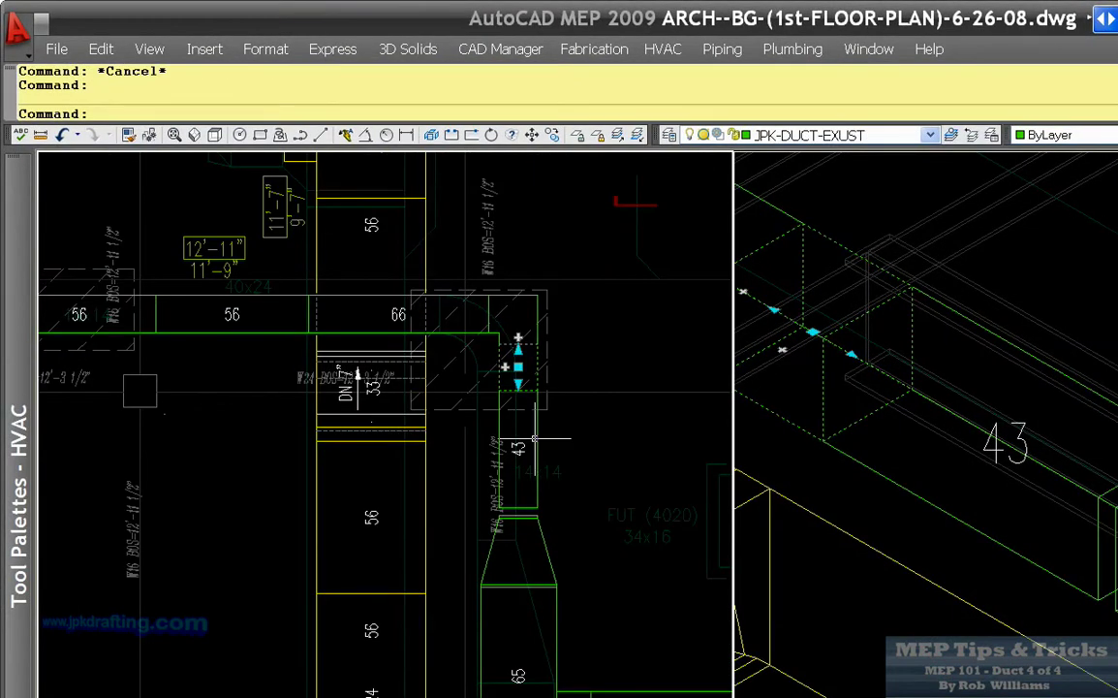
{"action": "scroll", "coordinate": [519, 505], "scroll_direction": "up", "scroll_amount": 3}
{"action": "key", "text": "Escape"}
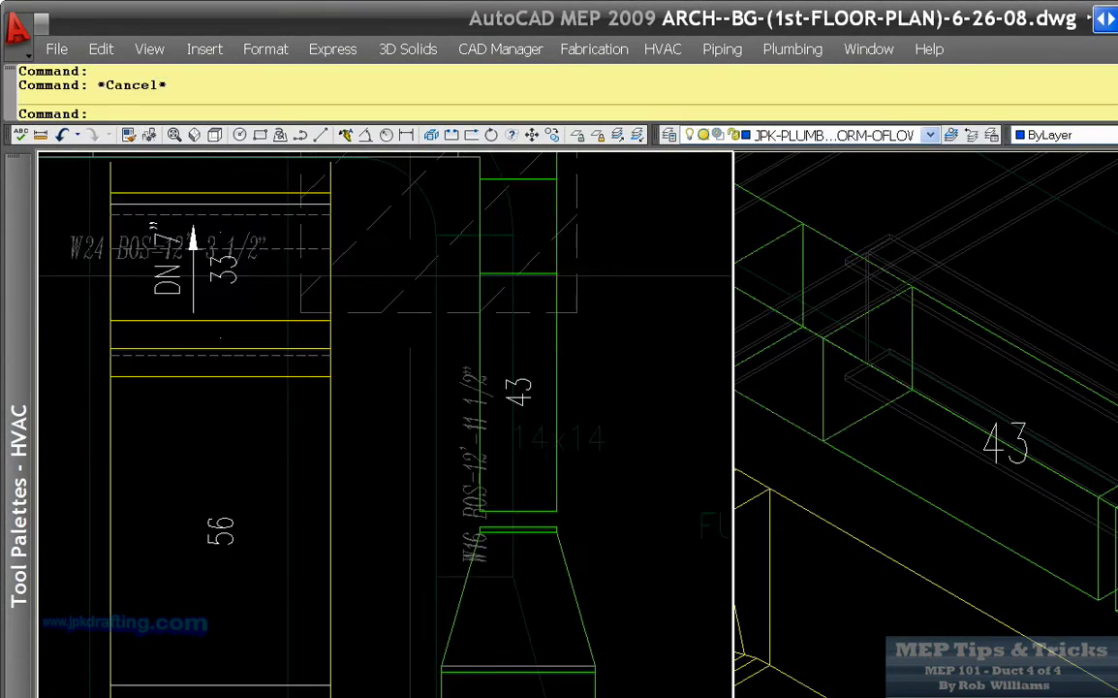
{"action": "left_click", "coordinate": [520, 509]}
{"action": "left_click", "coordinate": [518, 518]}
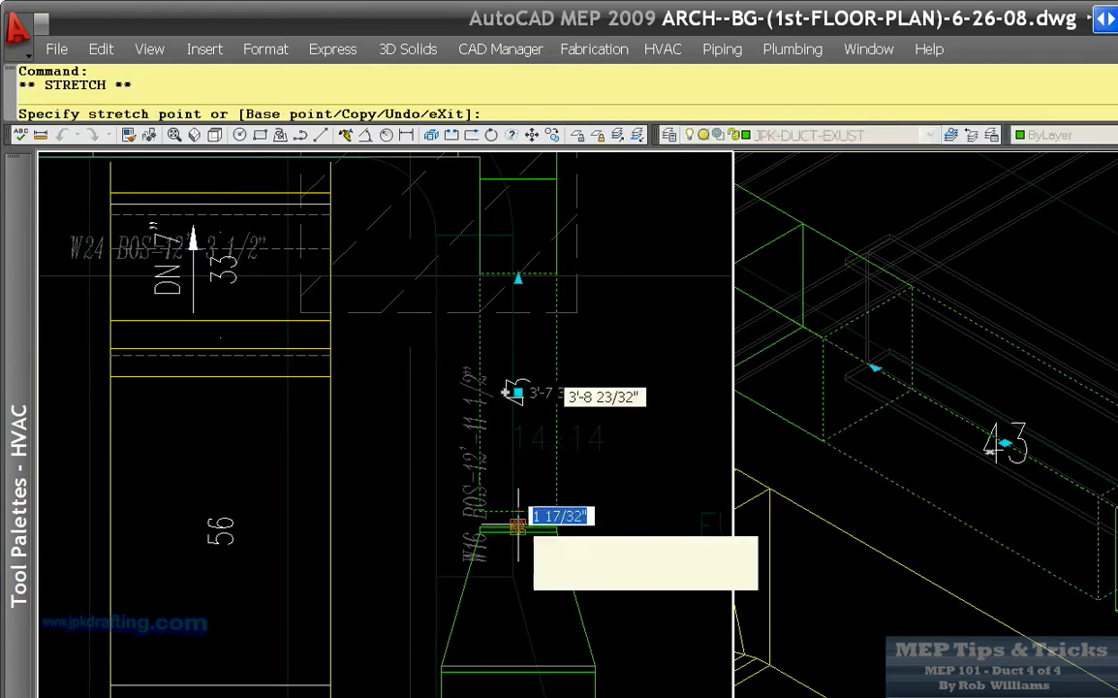
{"action": "key", "text": "Escape"}
{"action": "key", "text": "Escape"}
{"action": "scroll", "coordinate": [516, 397], "scroll_direction": "down", "scroll_amount": 3}
{"action": "scroll", "coordinate": [513, 348], "scroll_direction": "up", "scroll_amount": 3}
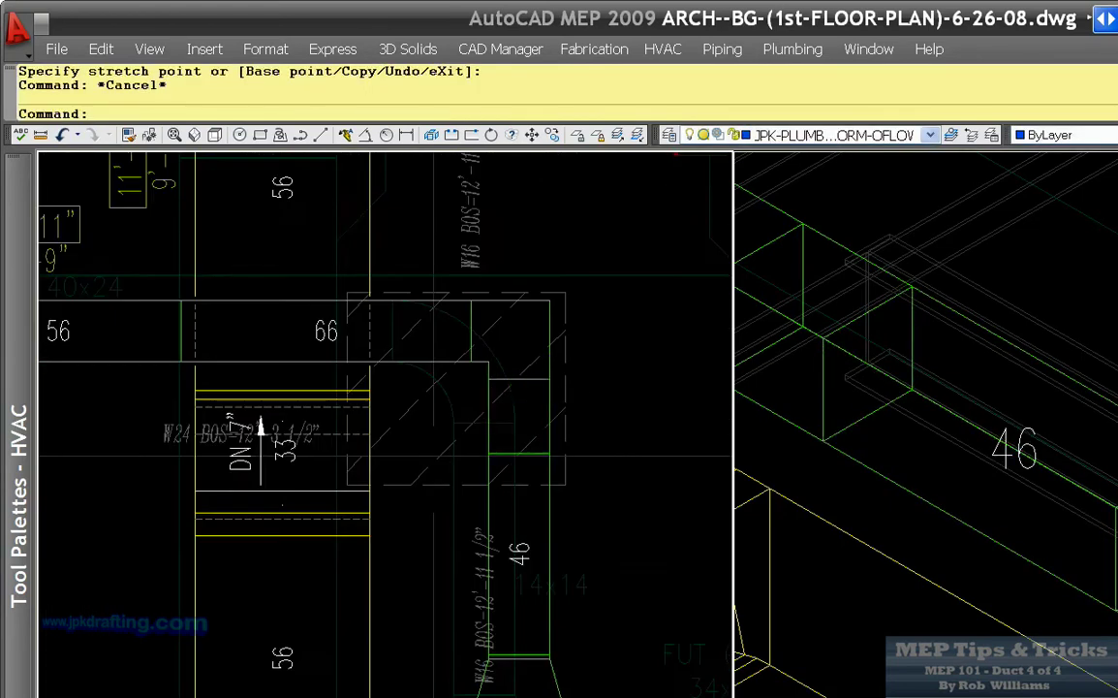
Merge the 46 duct with the short adjoining piece below the elbow using the Duct Length settings.
{"action": "left_click", "coordinate": [548, 396]}
{"action": "scroll", "coordinate": [501, 368], "scroll_direction": "up", "scroll_amount": 3}
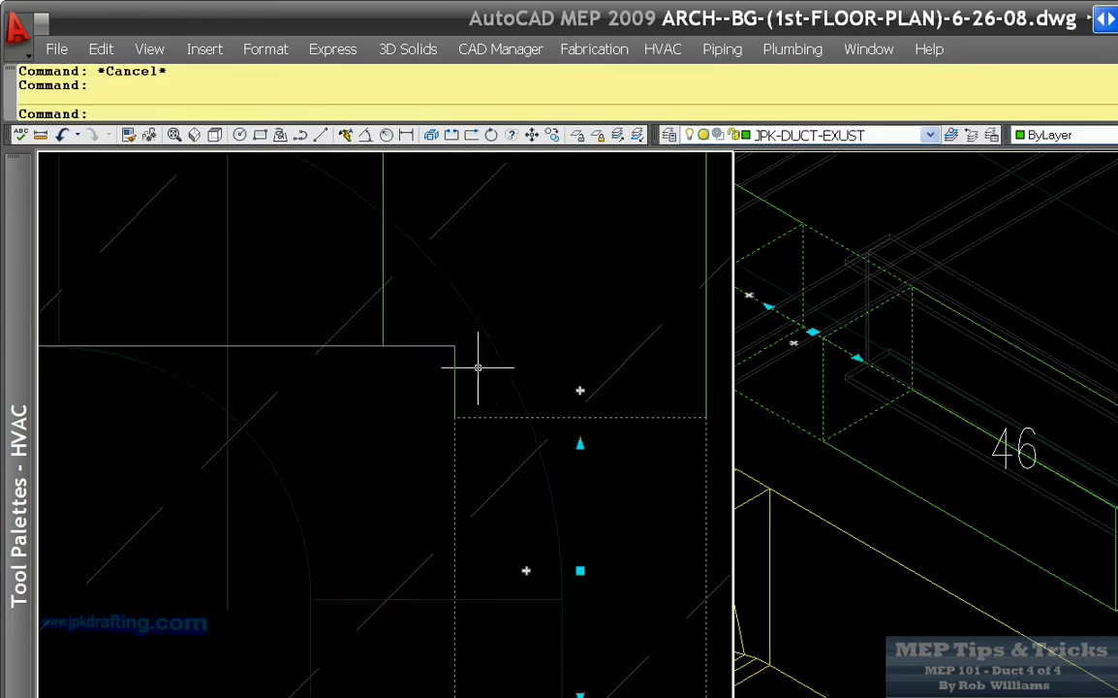
{"action": "scroll", "coordinate": [550, 404], "scroll_direction": "down", "scroll_amount": 3}
{"action": "left_click", "coordinate": [543, 518]}
{"action": "right_click", "coordinate": [543, 518]}
{"action": "left_click", "coordinate": [616, 374]}
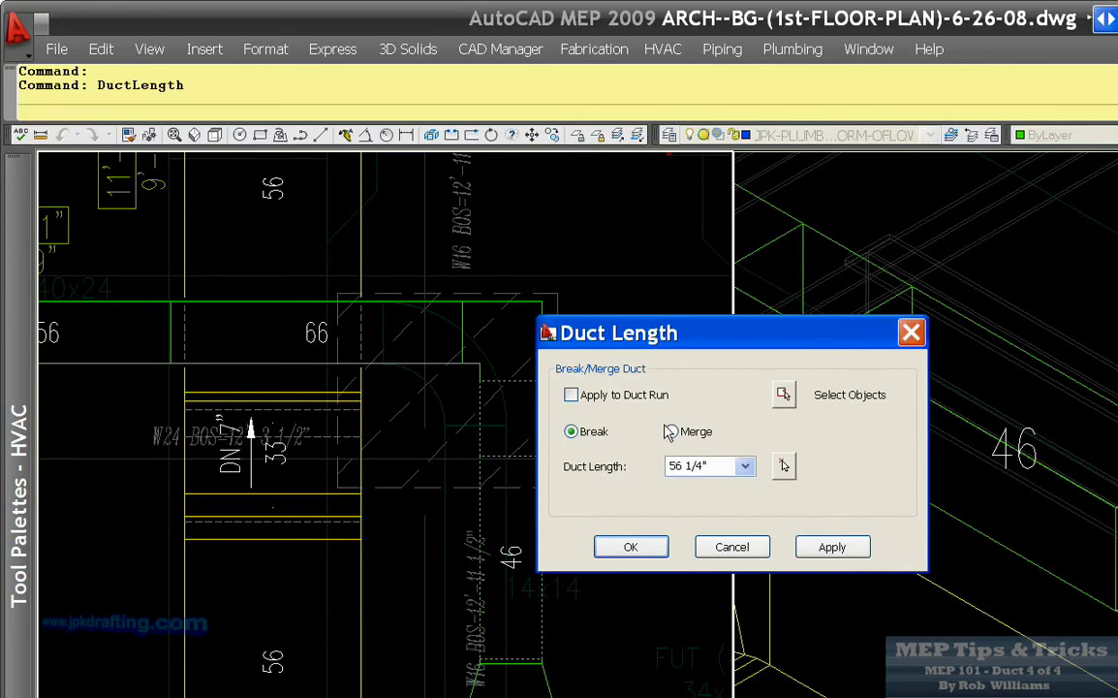
{"action": "left_click", "coordinate": [670, 432]}
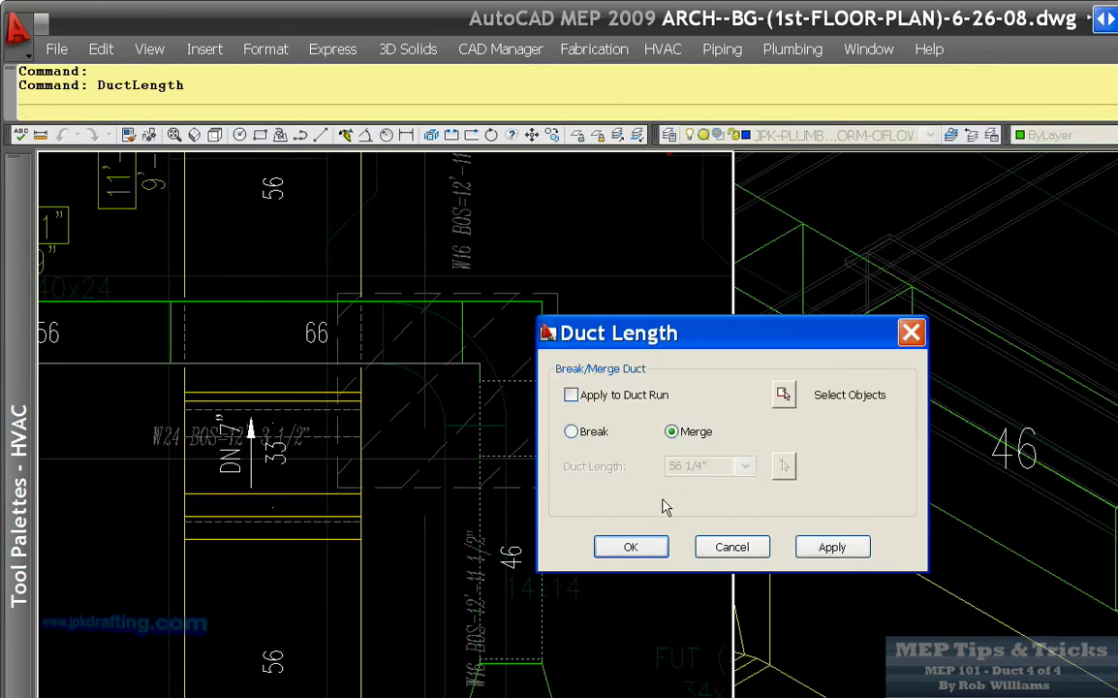
{"action": "left_click", "coordinate": [819, 548]}
{"action": "left_click", "coordinate": [655, 549]}
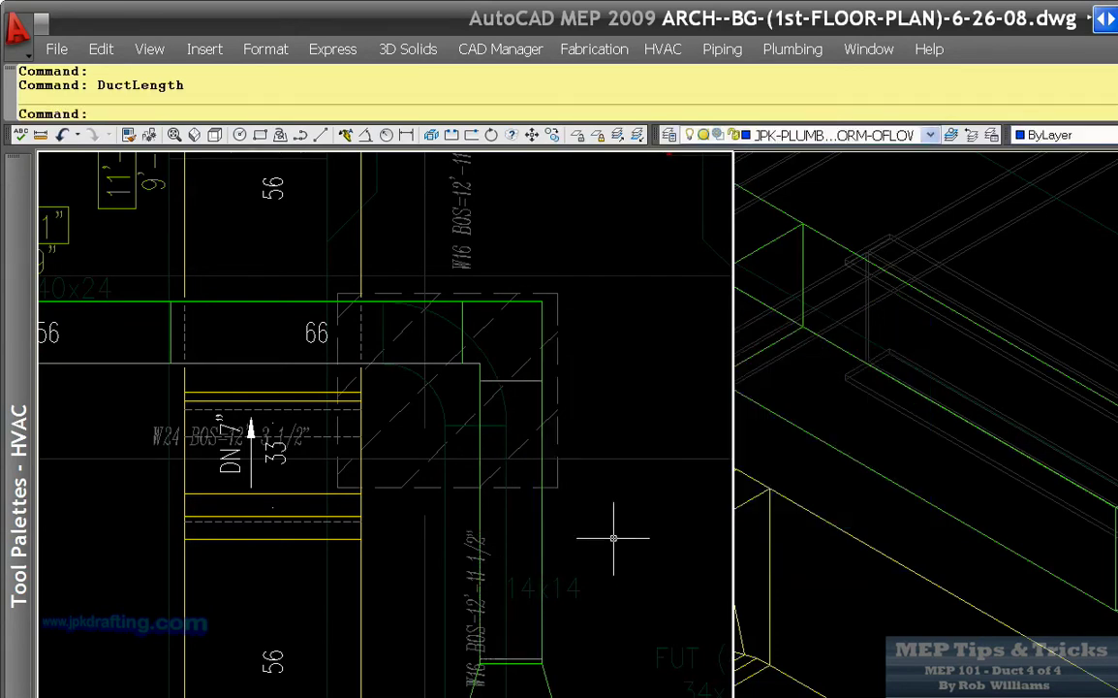
Break the merged exhaust duct between the elbow and the transition into 56 1/4" lengths.
{"action": "left_click", "coordinate": [538, 515]}
{"action": "right_click", "coordinate": [539, 514]}
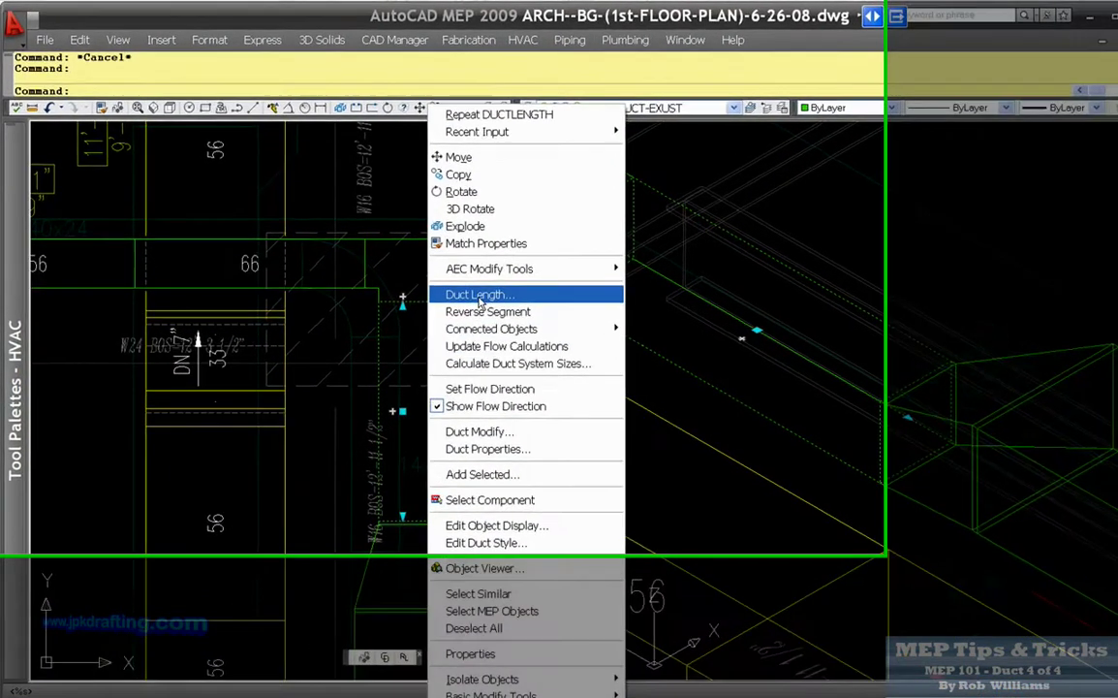
{"action": "left_click", "coordinate": [462, 286]}
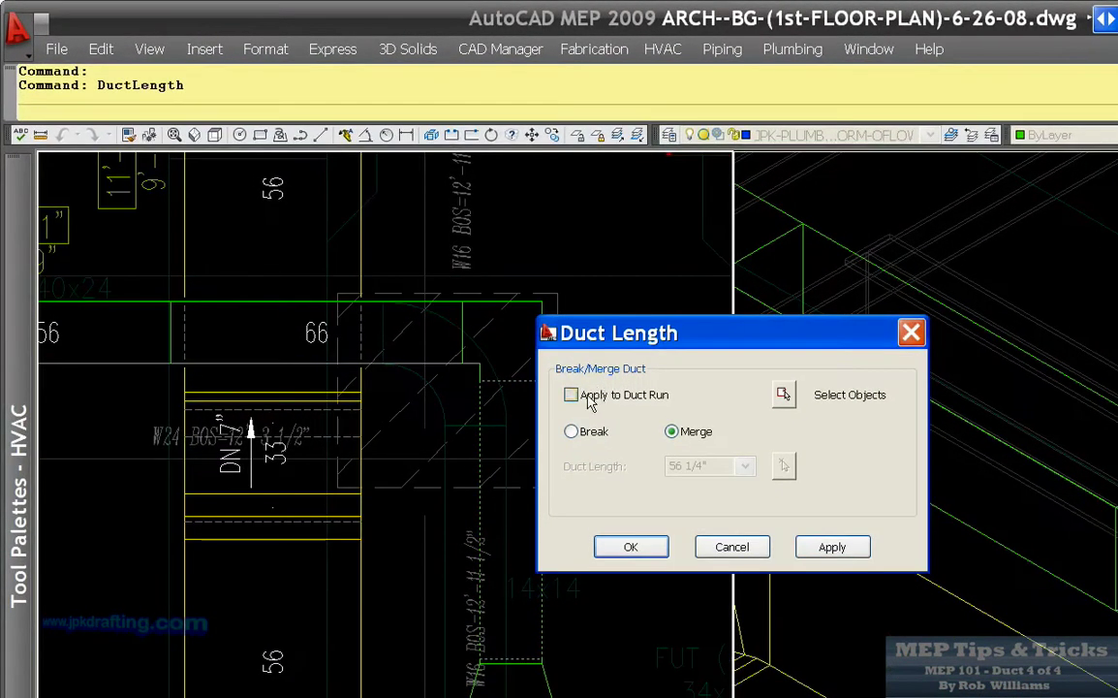
{"action": "left_click", "coordinate": [592, 444]}
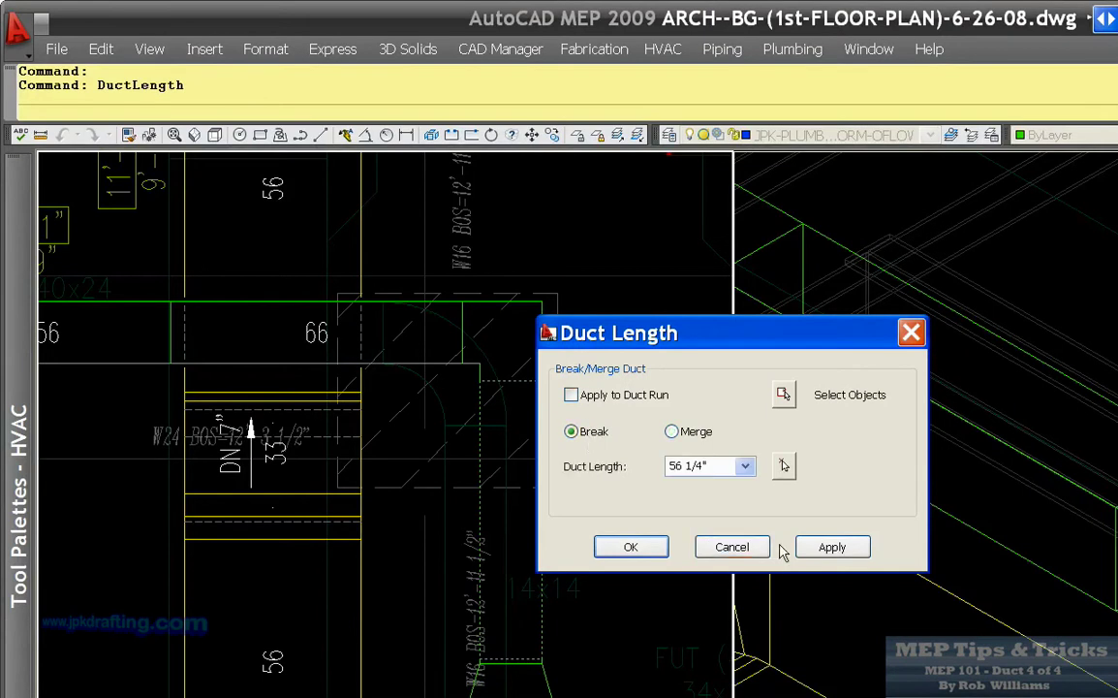
{"action": "left_click", "coordinate": [828, 547]}
{"action": "left_click", "coordinate": [632, 548]}
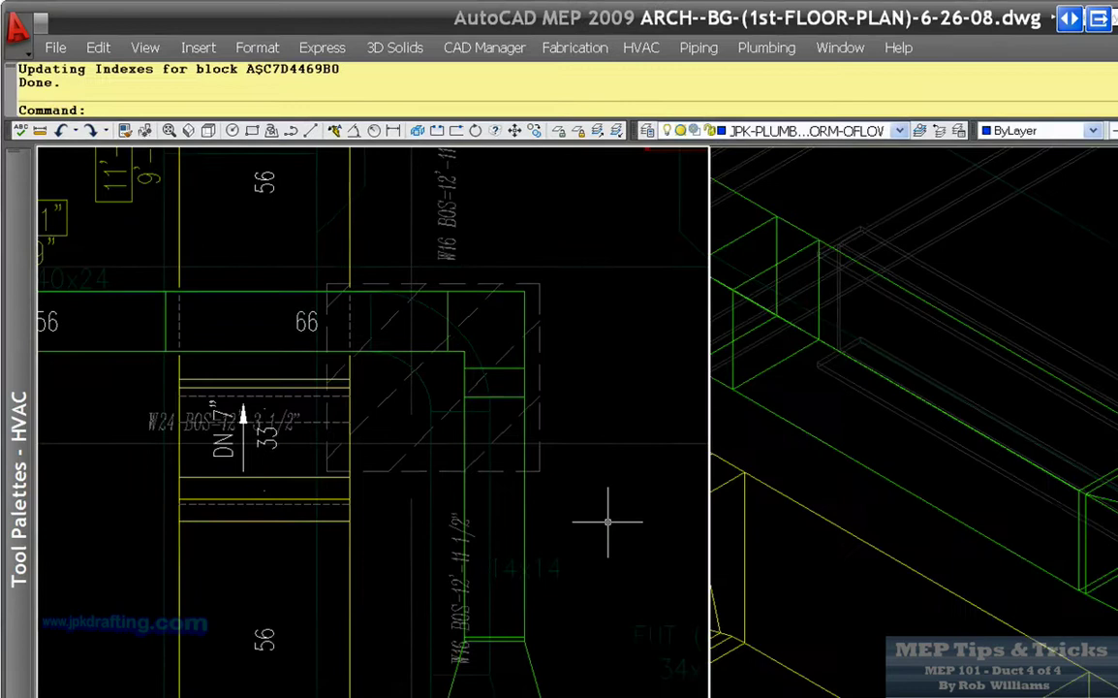
{"action": "key", "text": "Escape"}
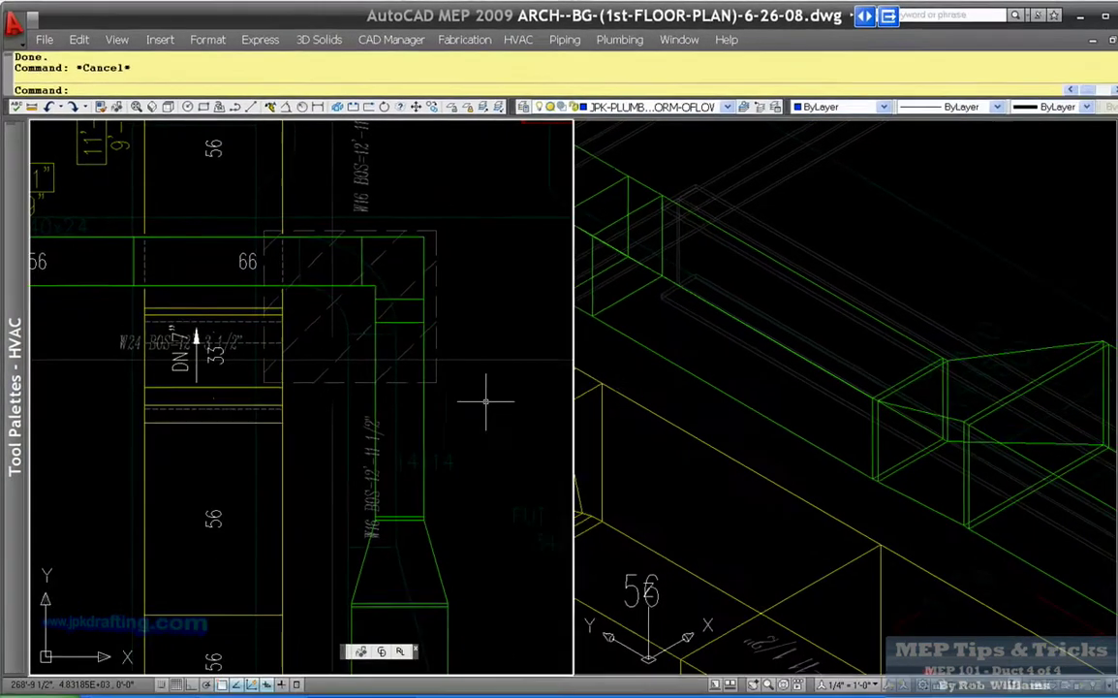
Examine the short duct piece beside the elbow and the transition's connections in plan and 3D.
{"action": "scroll", "coordinate": [533, 392], "scroll_direction": "up", "scroll_amount": 5}
{"action": "left_click", "coordinate": [424, 294]}
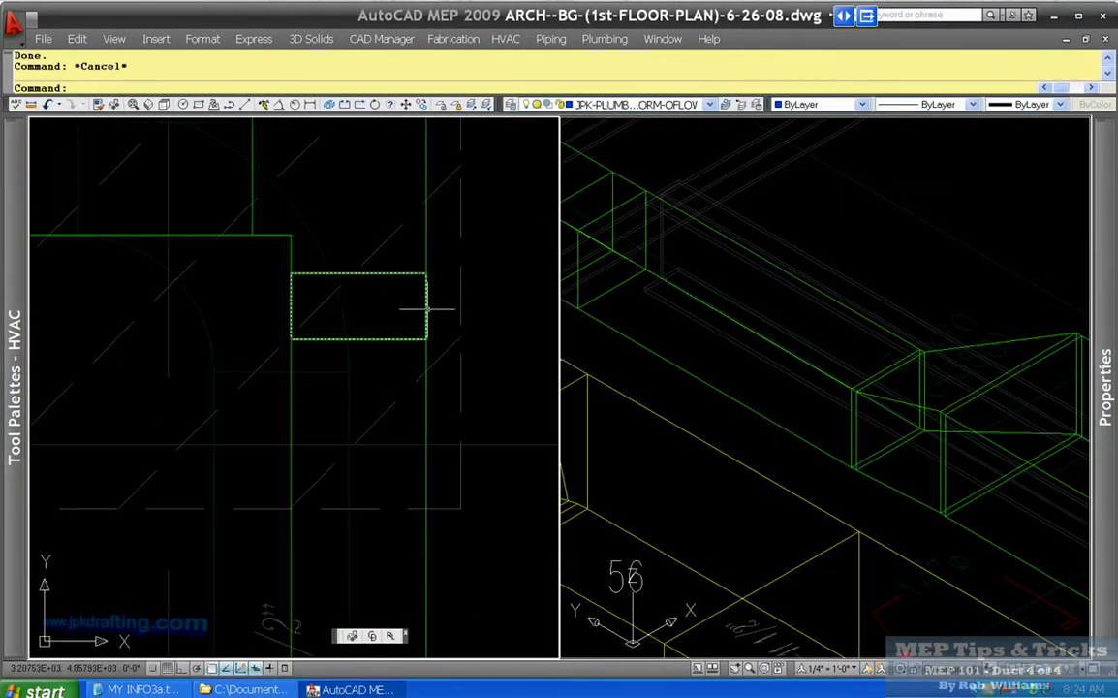
{"action": "left_click", "coordinate": [425, 311]}
{"action": "key", "text": "Escape"}
{"action": "left_click", "coordinate": [427, 312]}
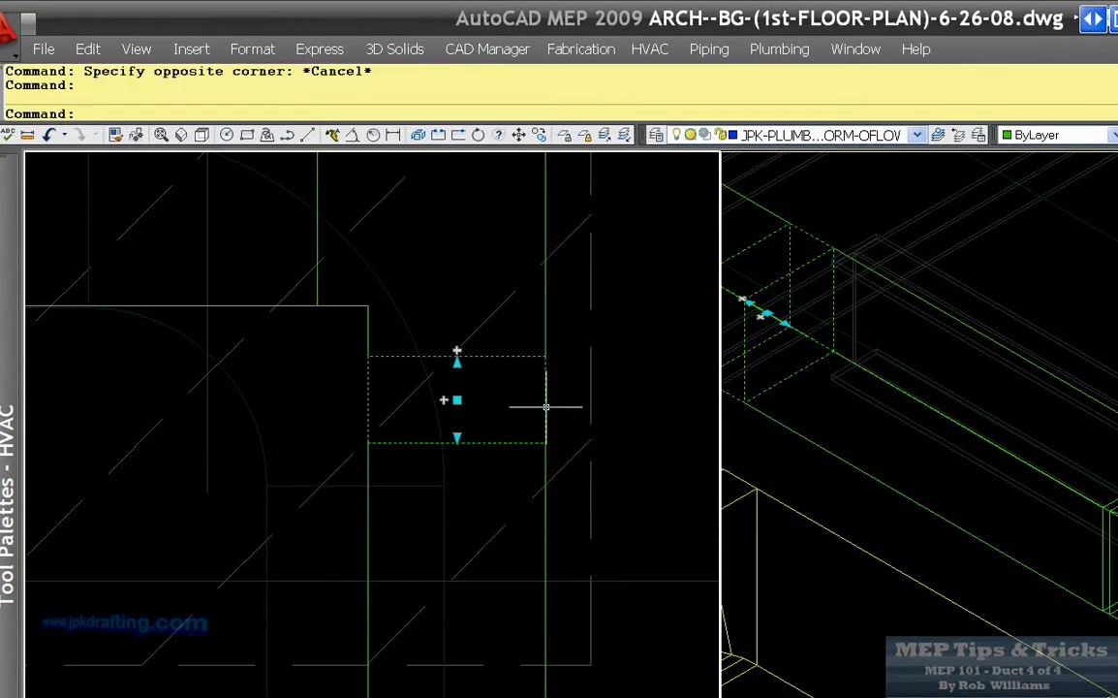
{"action": "key", "text": "Escape"}
{"action": "scroll", "coordinate": [364, 379], "scroll_direction": "down", "scroll_amount": 3}
{"action": "scroll", "coordinate": [512, 491], "scroll_direction": "up", "scroll_amount": 4}
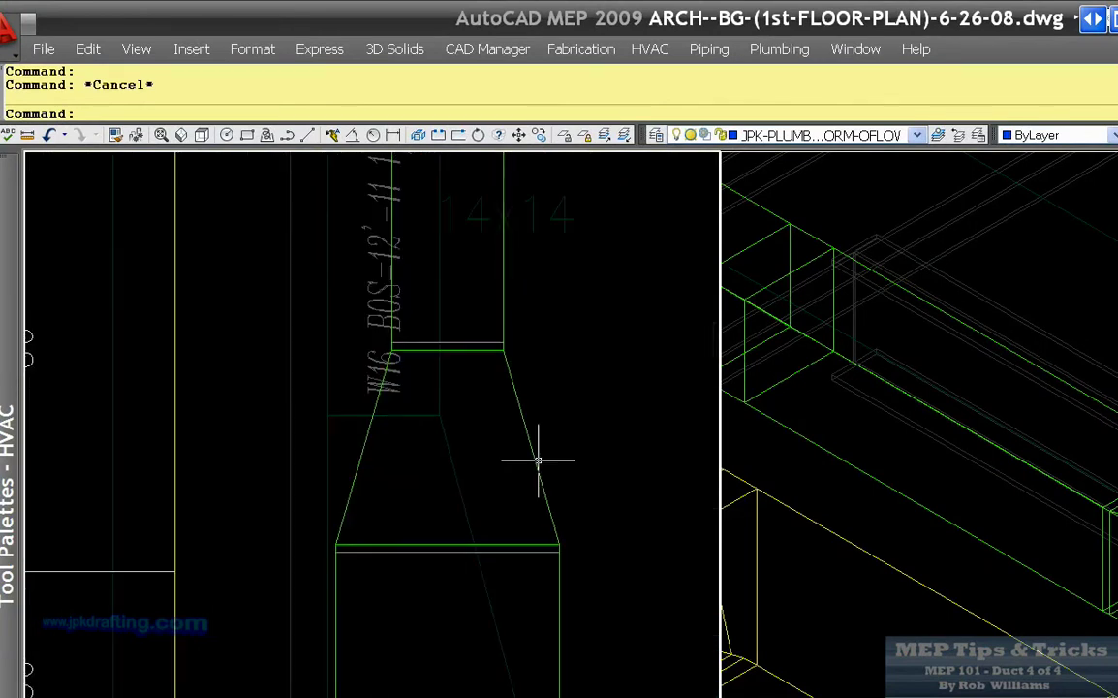
{"action": "left_click", "coordinate": [1056, 533]}
{"action": "scroll", "coordinate": [1075, 532], "scroll_direction": "down", "scroll_amount": 5}
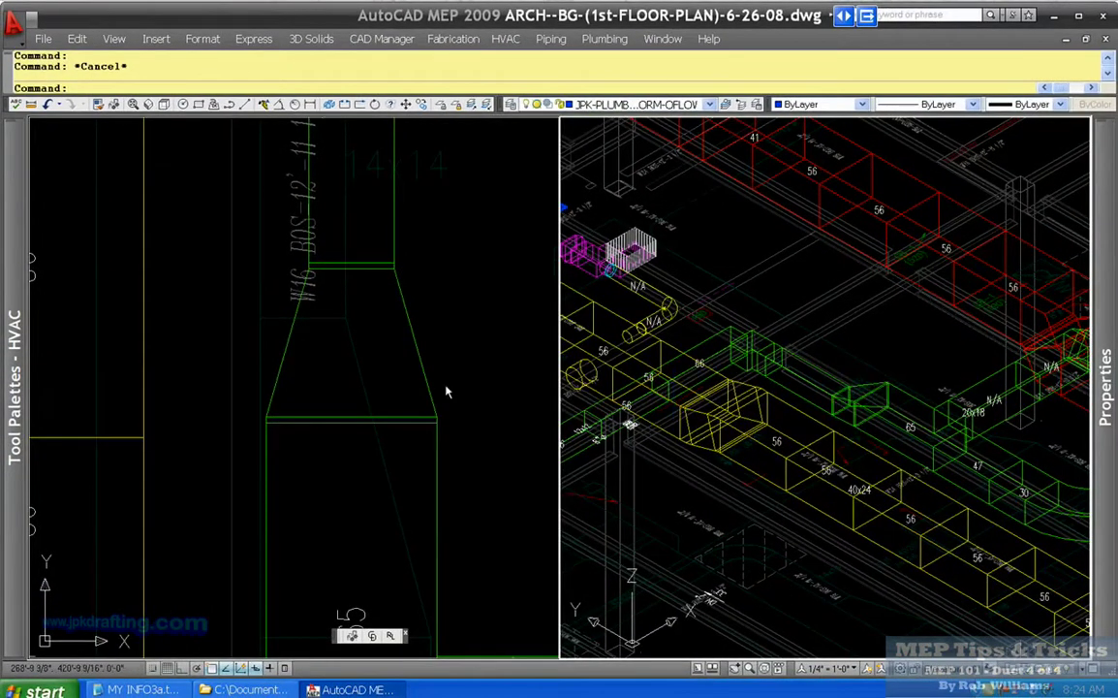
Add a linear dimension for the transition's length between its two ends, with the text inside the fitting in plan.
{"action": "left_click", "coordinate": [441, 383]}
{"action": "scroll", "coordinate": [429, 369], "scroll_direction": "up", "scroll_amount": 4}
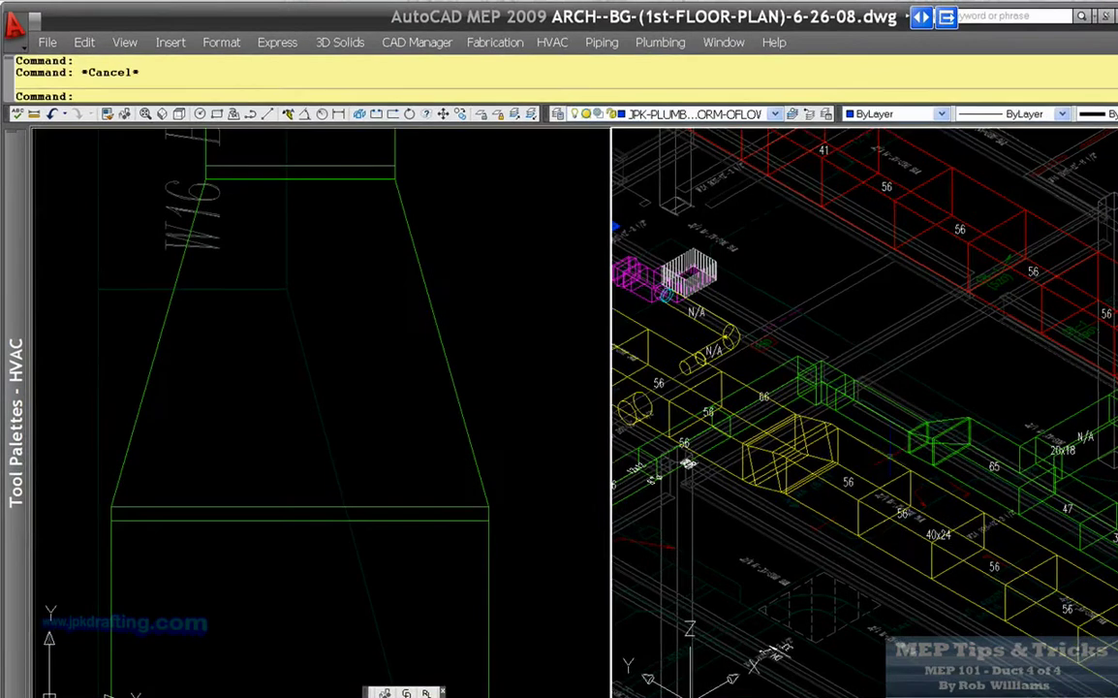
{"action": "left_click", "coordinate": [880, 414]}
{"action": "scroll", "coordinate": [880, 414], "scroll_direction": "up", "scroll_amount": 5}
{"action": "left_click", "coordinate": [389, 376]}
{"action": "right_click", "coordinate": [409, 394]}
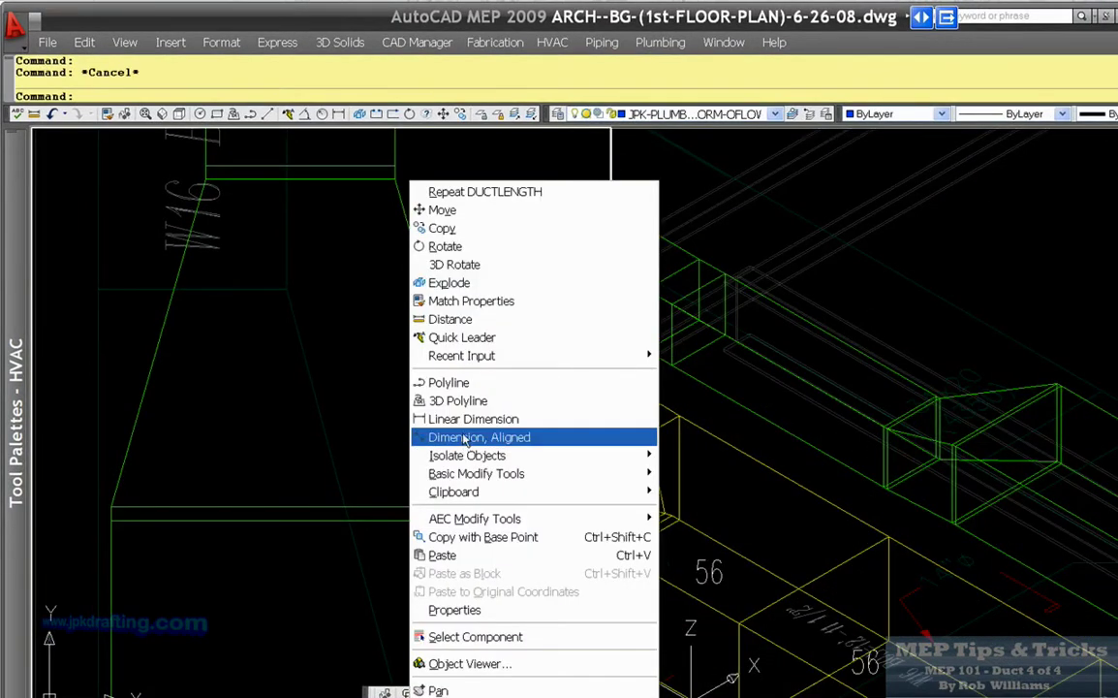
{"action": "left_click", "coordinate": [473, 418]}
{"action": "left_click", "coordinate": [301, 167]}
{"action": "left_click", "coordinate": [276, 520]}
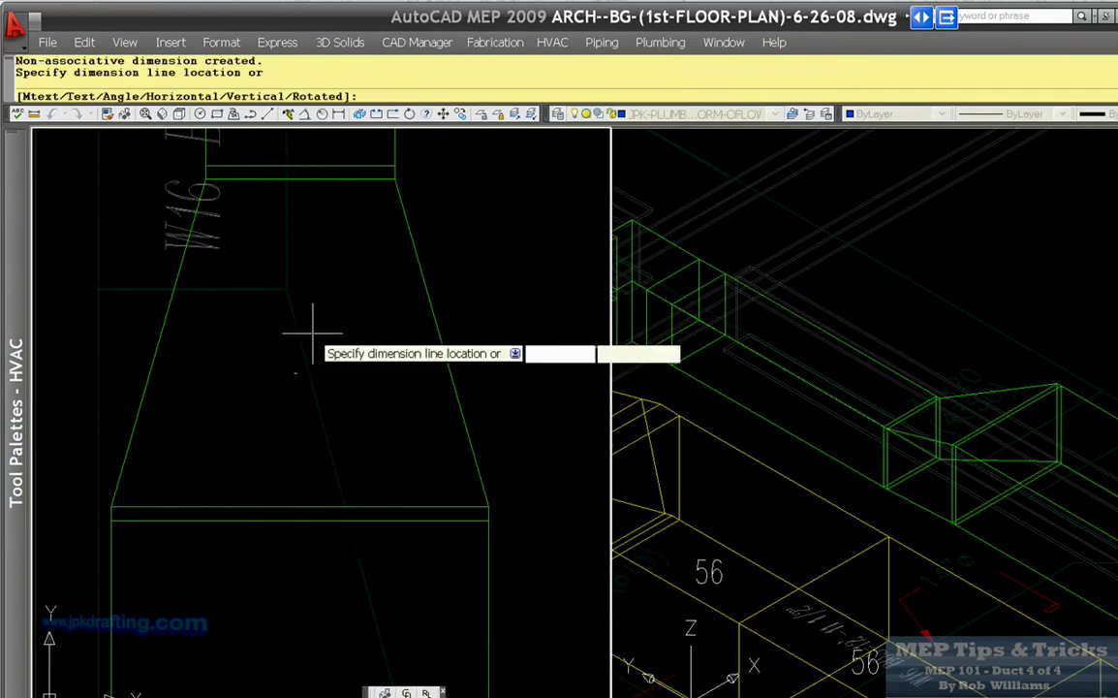
{"action": "left_click", "coordinate": [359, 322]}
{"action": "key", "text": "Escape"}
{"action": "key", "text": "Escape"}
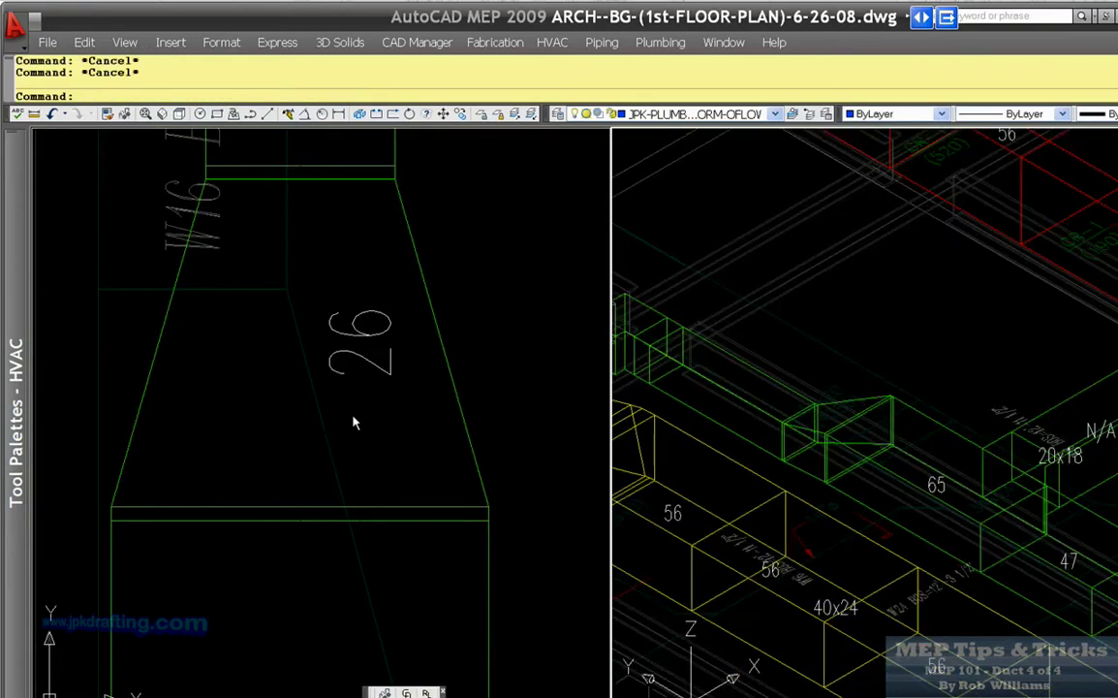
Measure the distance between corners at the transition's large and small ends in the 3D view.
{"action": "scroll", "coordinate": [796, 452], "scroll_direction": "up", "scroll_amount": 3}
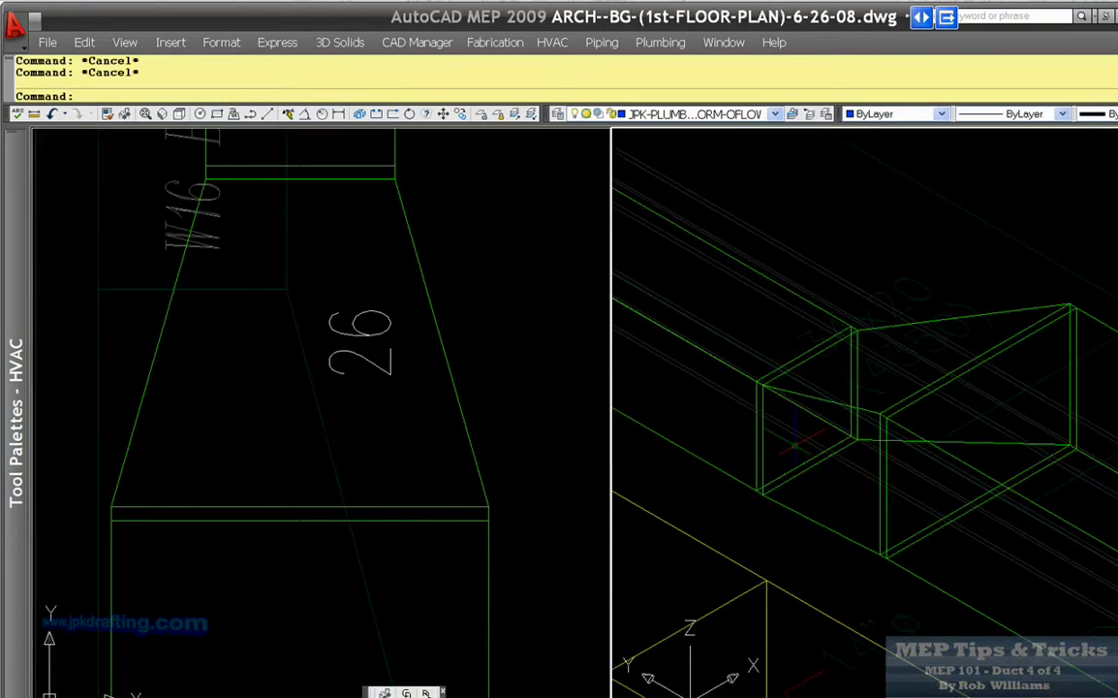
{"action": "right_click", "coordinate": [795, 183]}
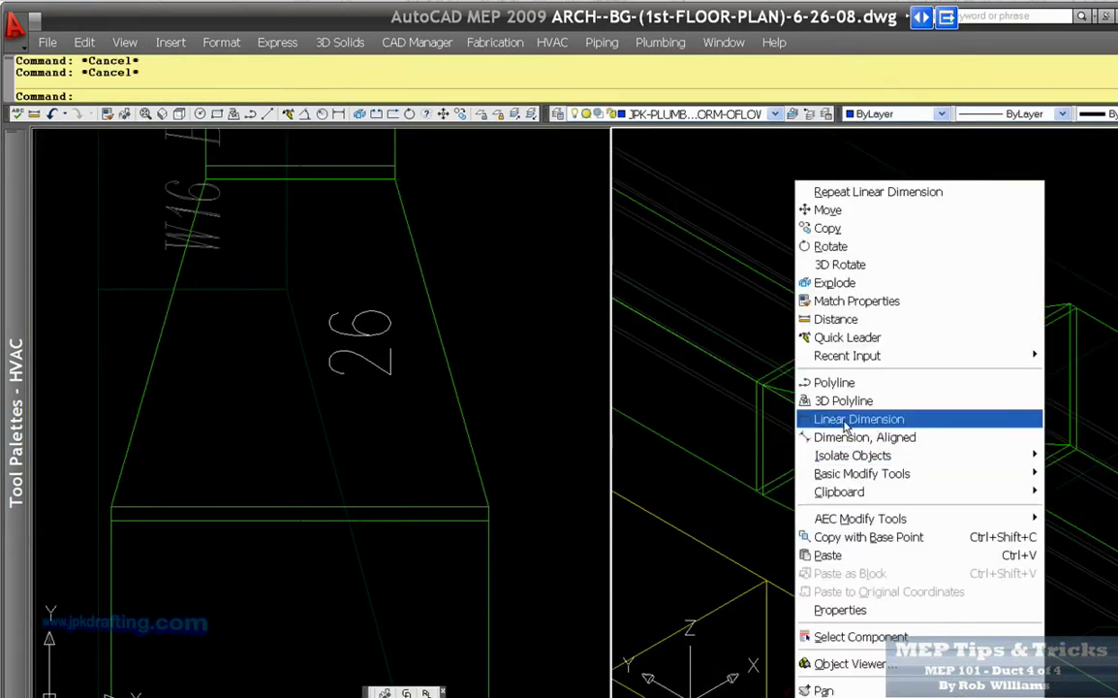
{"action": "left_click", "coordinate": [841, 318]}
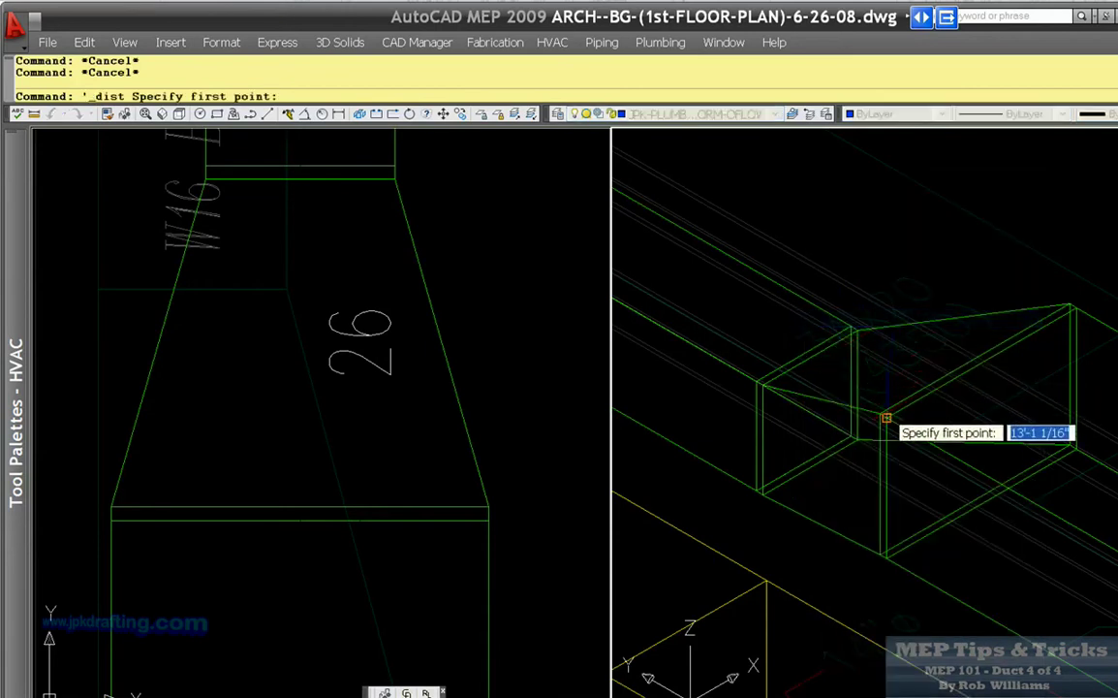
{"action": "left_click", "coordinate": [882, 416]}
{"action": "scroll", "coordinate": [757, 379], "scroll_direction": "up", "scroll_amount": 3}
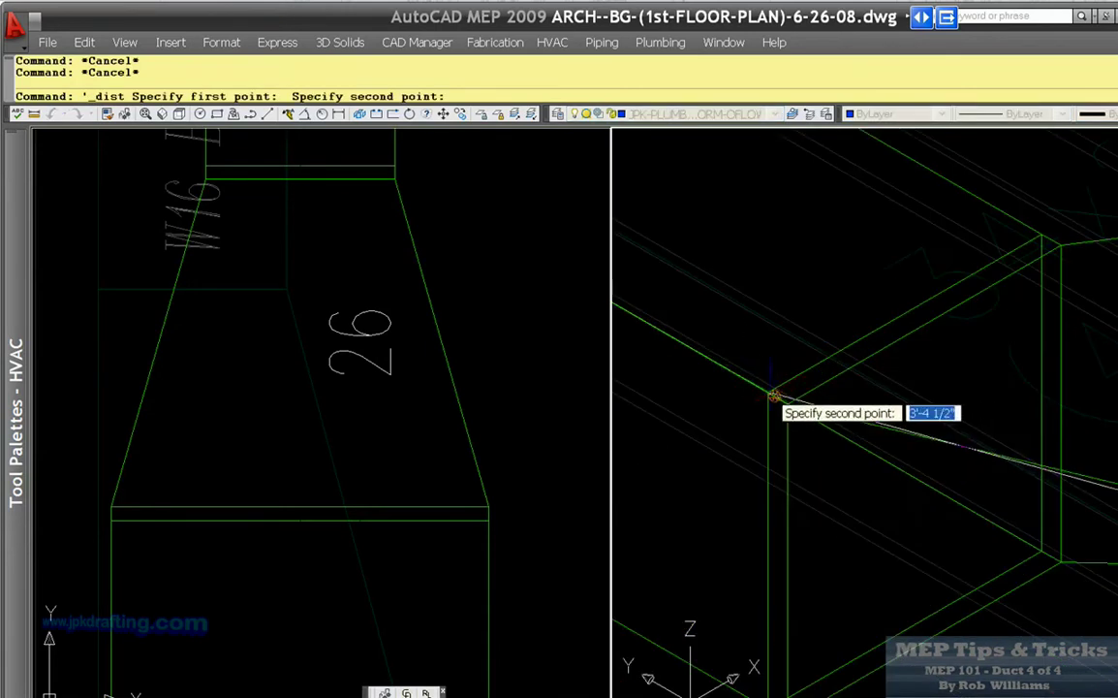
{"action": "left_click", "coordinate": [1042, 234]}
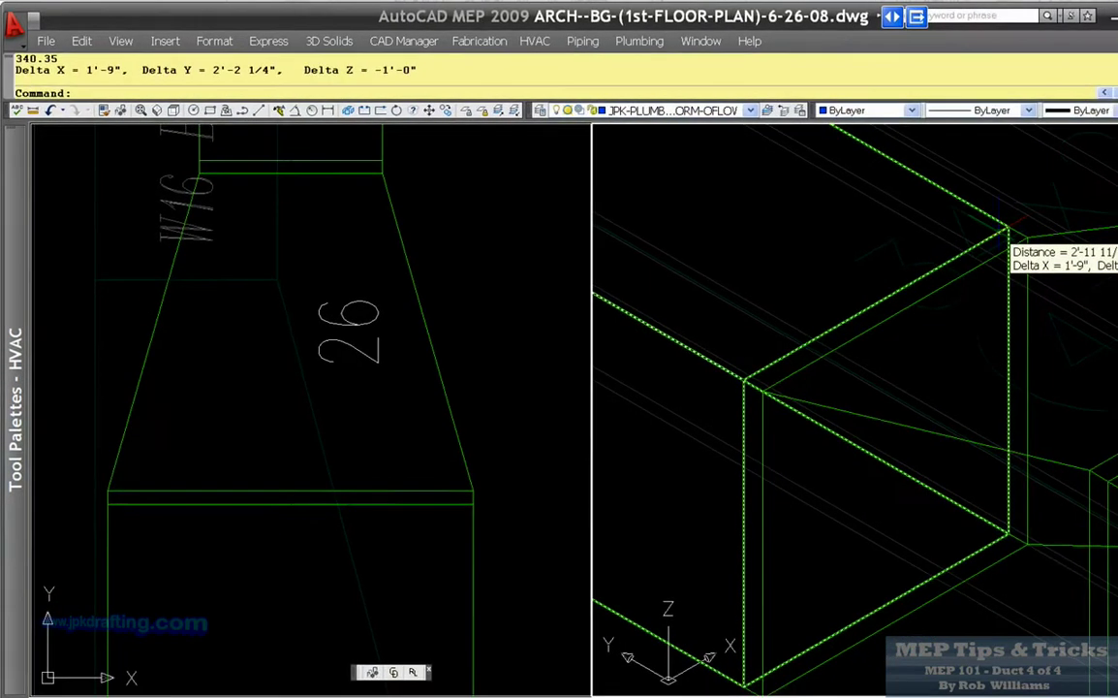
{"action": "key", "text": "Escape"}
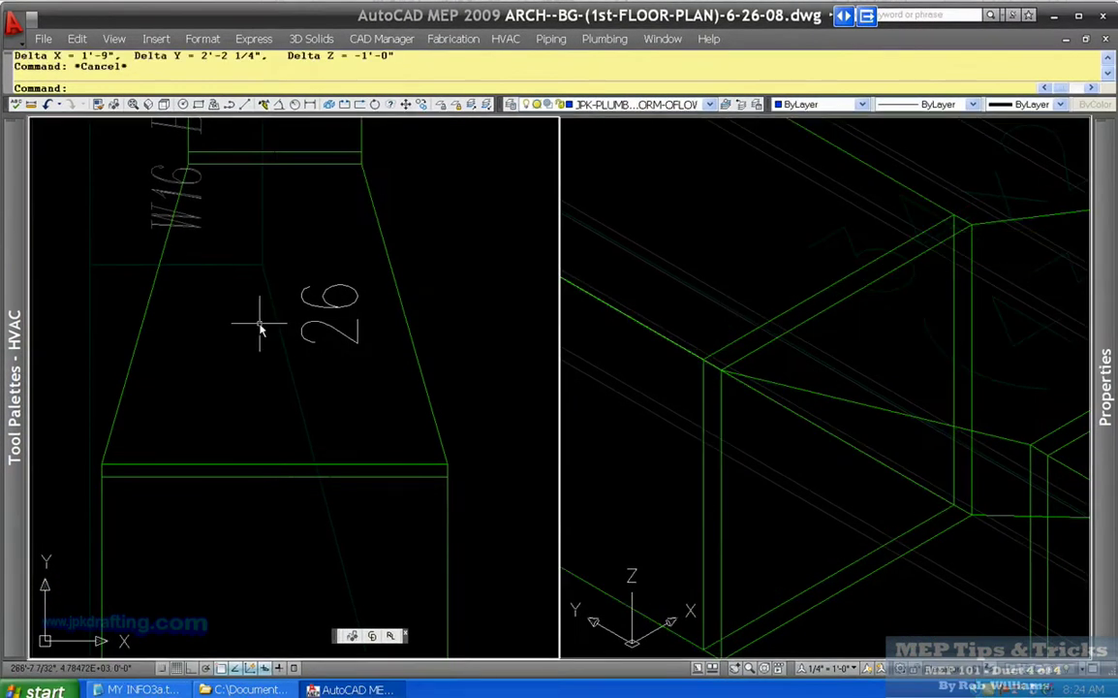
Explode the transition's length dimension so its text is a separate object.
{"action": "left_click", "coordinate": [335, 328]}
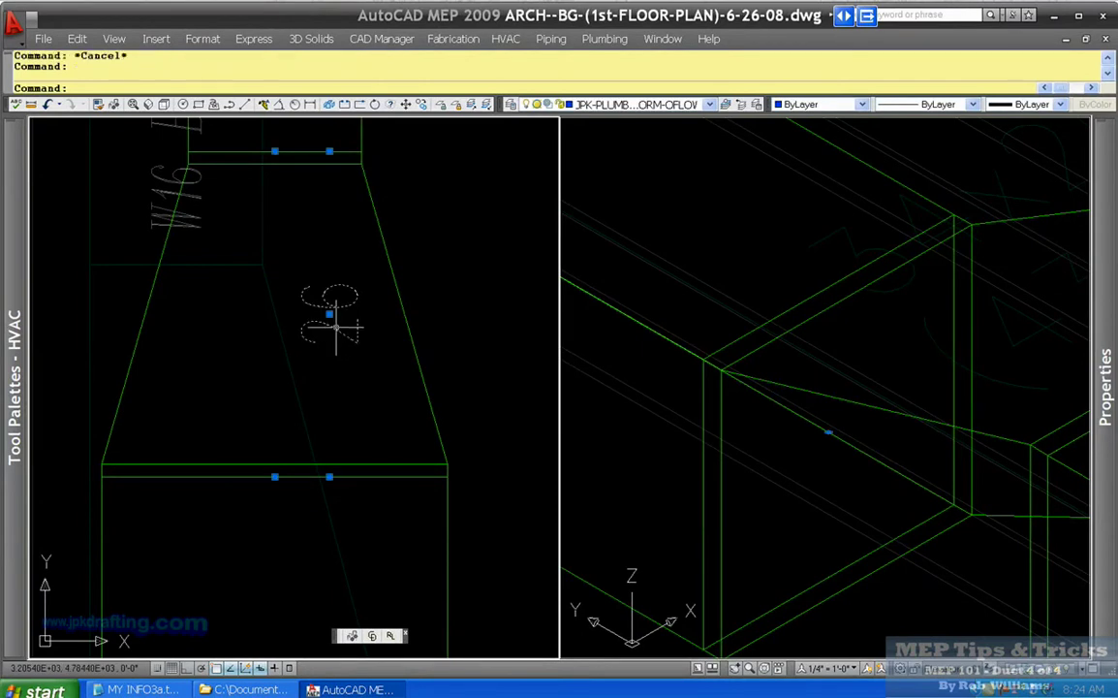
{"action": "right_click", "coordinate": [335, 327]}
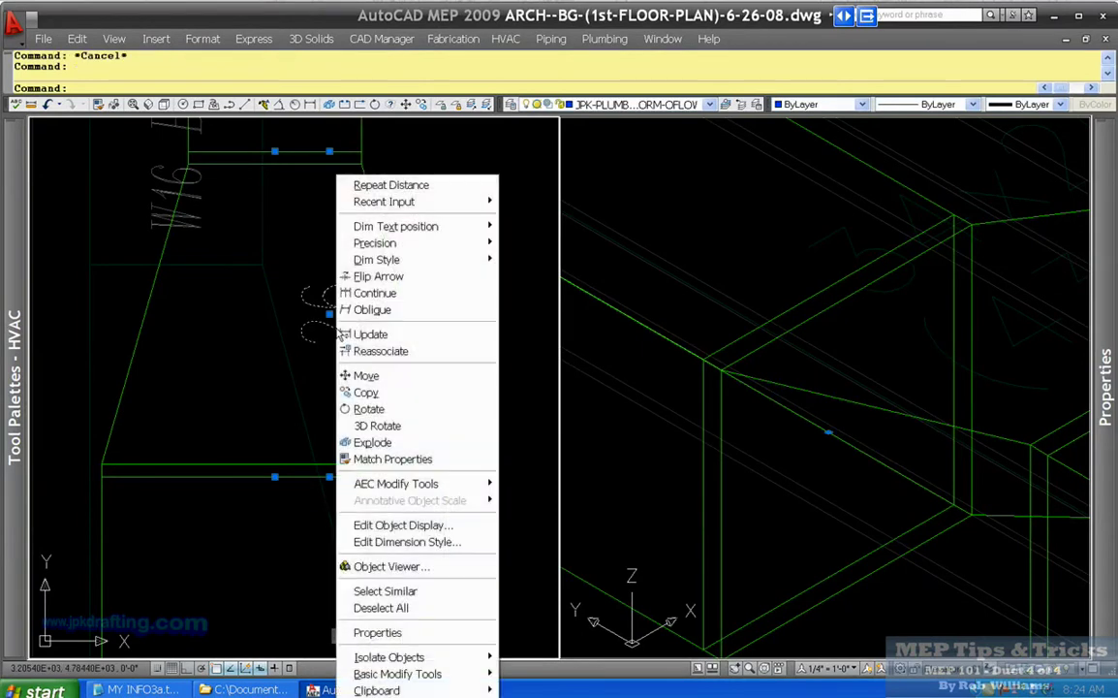
{"action": "left_click", "coordinate": [396, 443]}
Copy the 26 text to the opposite side of the transition's interior, beside the original.
{"action": "left_click", "coordinate": [343, 321]}
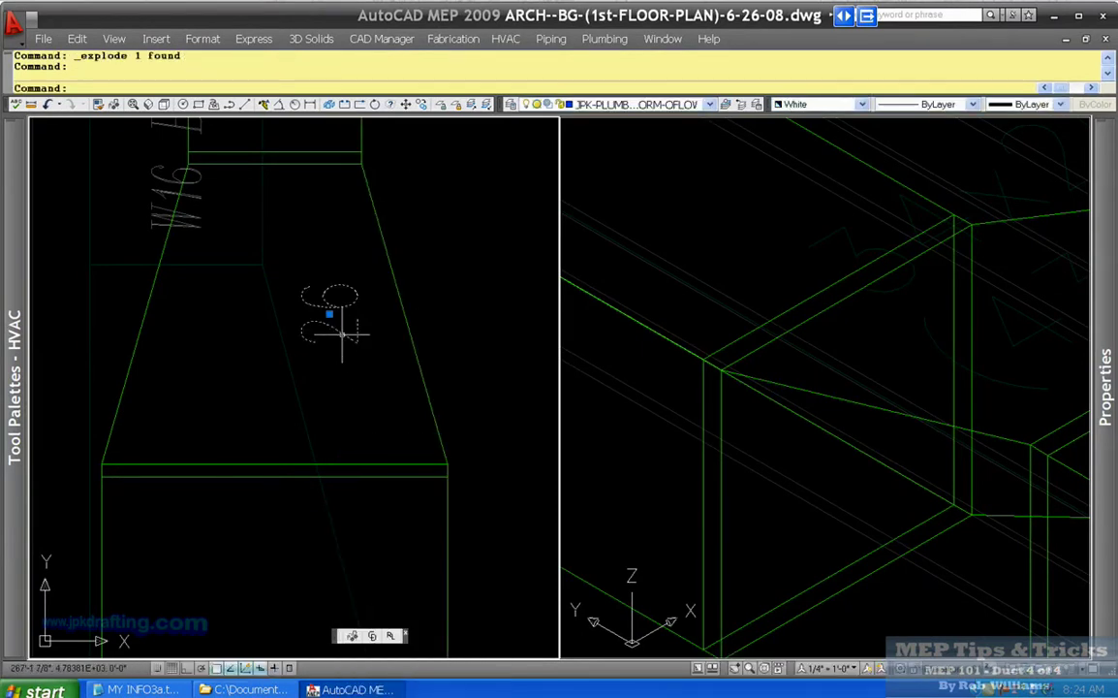
{"action": "right_click", "coordinate": [345, 336]}
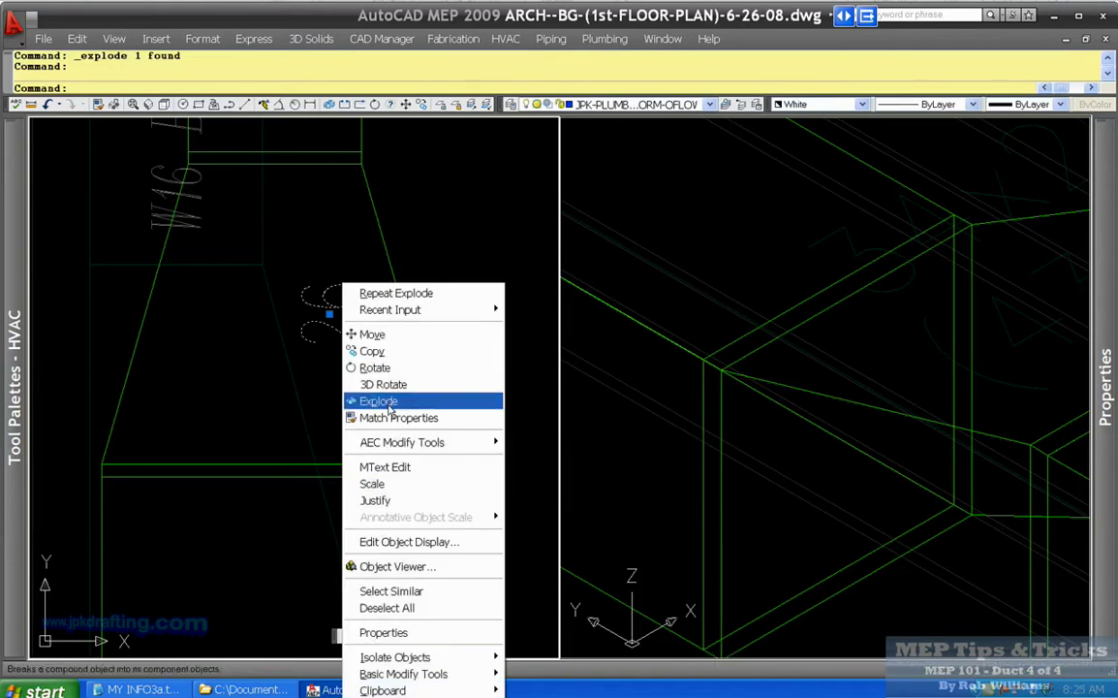
{"action": "left_click", "coordinate": [371, 350]}
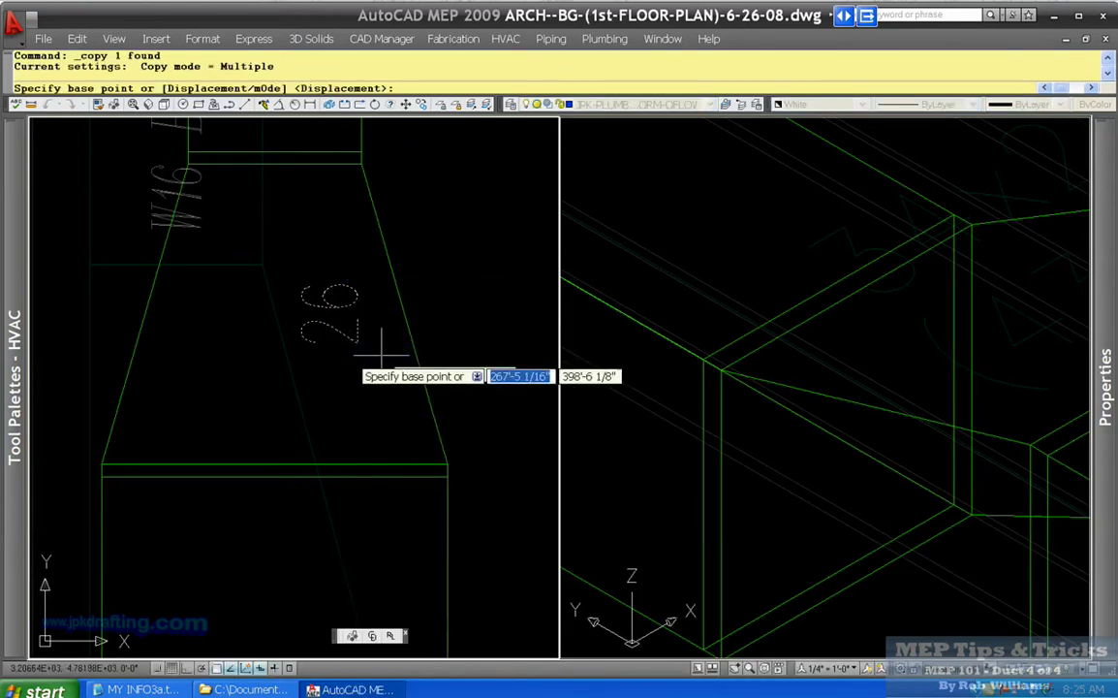
{"action": "left_click", "coordinate": [349, 361]}
{"action": "left_click", "coordinate": [249, 360]}
{"action": "key", "text": "Escape"}
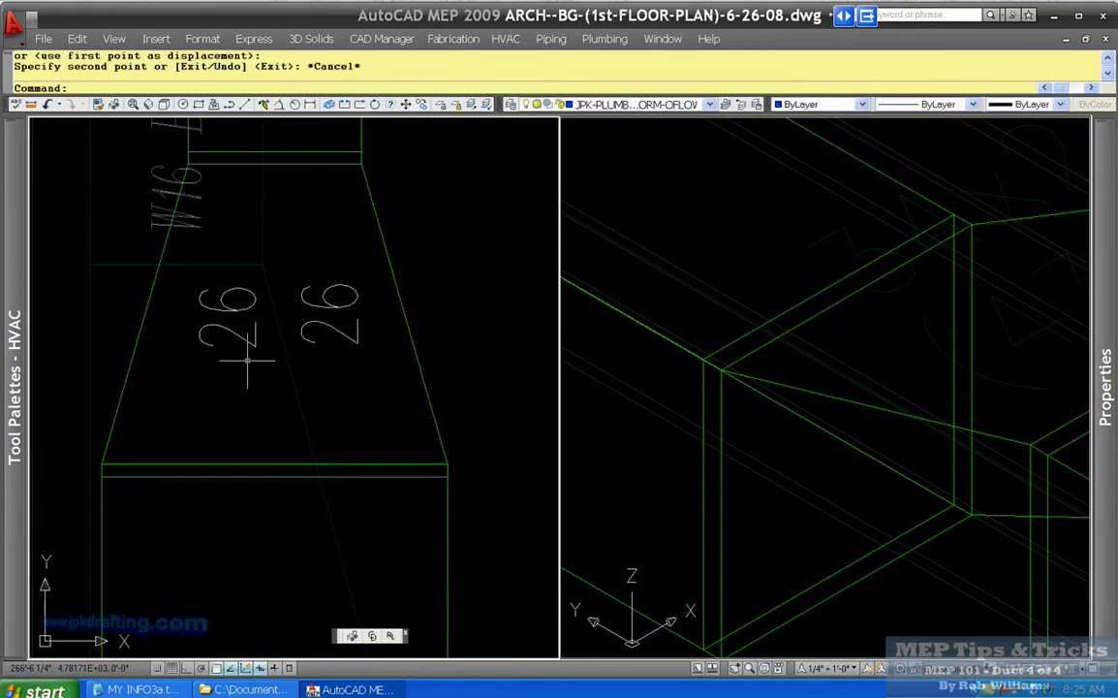
Inspect the transition and its alignment with the adjoining ducts in plan and 3D.
{"action": "scroll", "coordinate": [859, 323], "scroll_direction": "down", "scroll_amount": 4}
{"action": "left_click", "coordinate": [883, 359]}
{"action": "key", "text": "Escape"}
{"action": "left_click", "coordinate": [518, 375]}
{"action": "left_click", "coordinate": [417, 367]}
{"action": "key", "text": "Escape"}
{"action": "scroll", "coordinate": [344, 366], "scroll_direction": "down", "scroll_amount": 2}
{"action": "left_click", "coordinate": [374, 347]}
{"action": "key", "text": "Escape"}
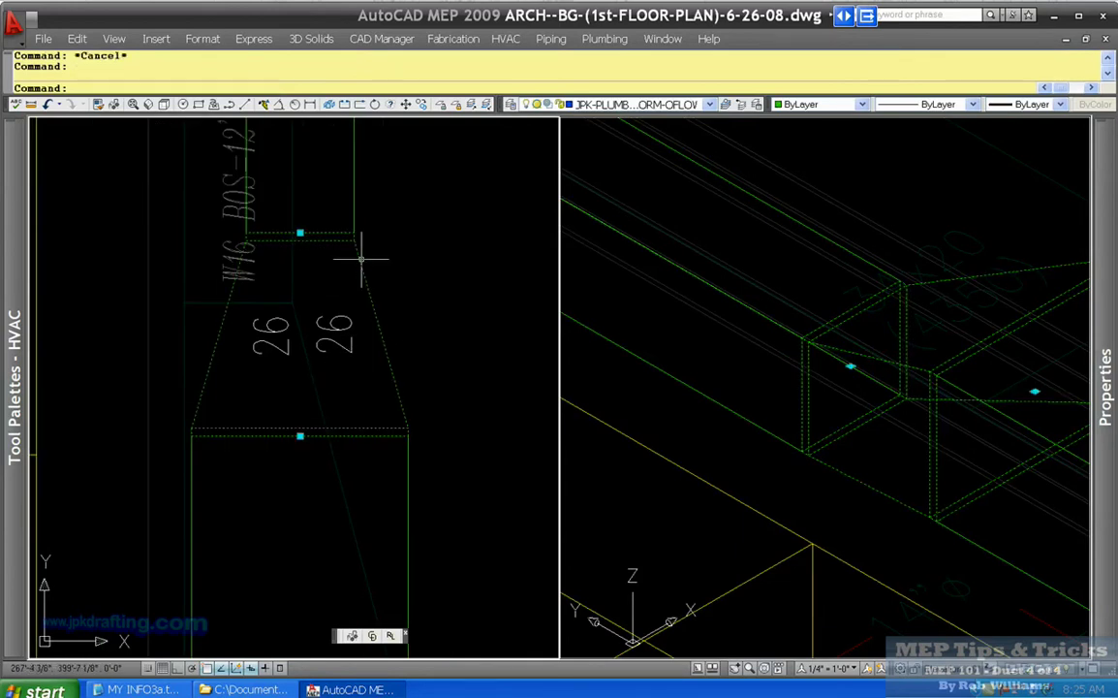
{"action": "left_click", "coordinate": [856, 492]}
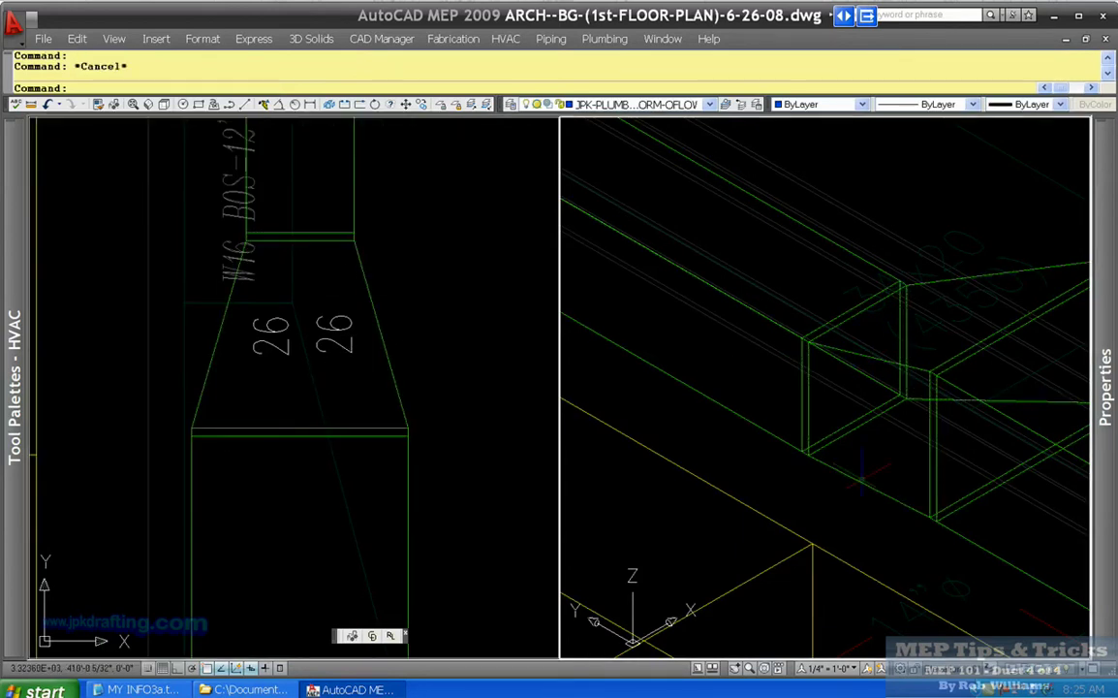
{"action": "left_click", "coordinate": [769, 431]}
{"action": "key", "text": "Escape"}
Replace the left-hand 26 text inside the transition with TOP DN 12".
{"action": "left_click", "coordinate": [273, 339]}
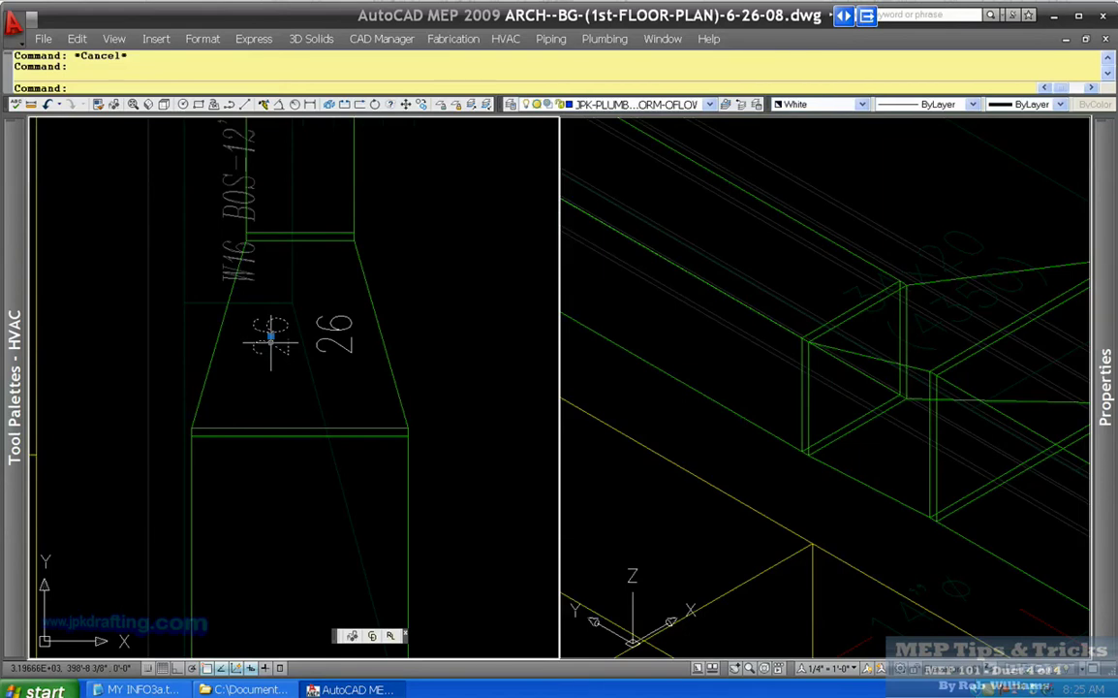
{"action": "double_click", "coordinate": [273, 338]}
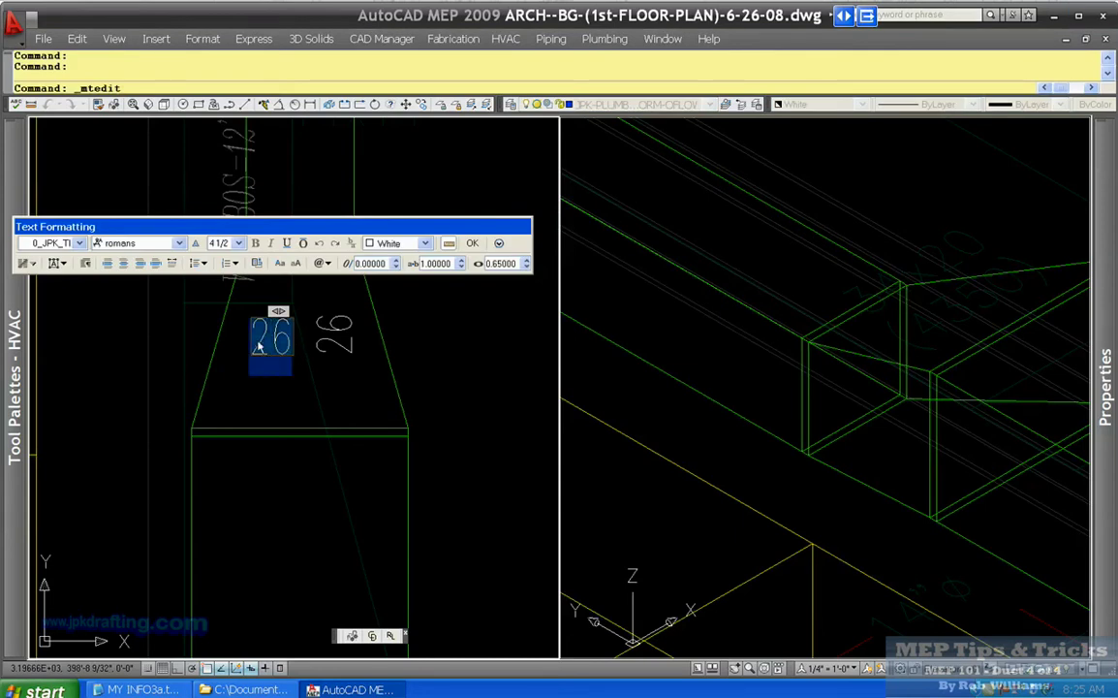
{"action": "type", "text": "top dn"}
{"action": "key", "text": "BackSpace"}
{"action": "key", "text": "BackSpace"}
{"action": "key", "text": "BackSpace"}
{"action": "key", "text": "BackSpace"}
{"action": "key", "text": "BackSpace"}
{"action": "key", "text": "BackSpace"}
{"action": "type", "text": "TOP DN"}
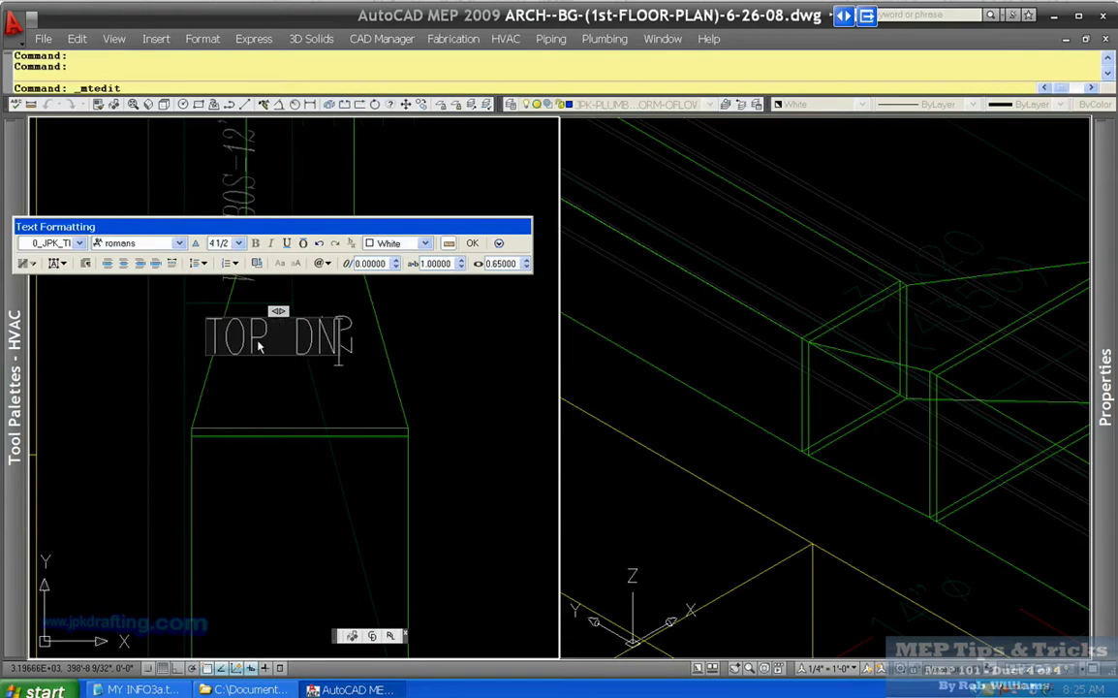
{"action": "type", "text": " 12\""}
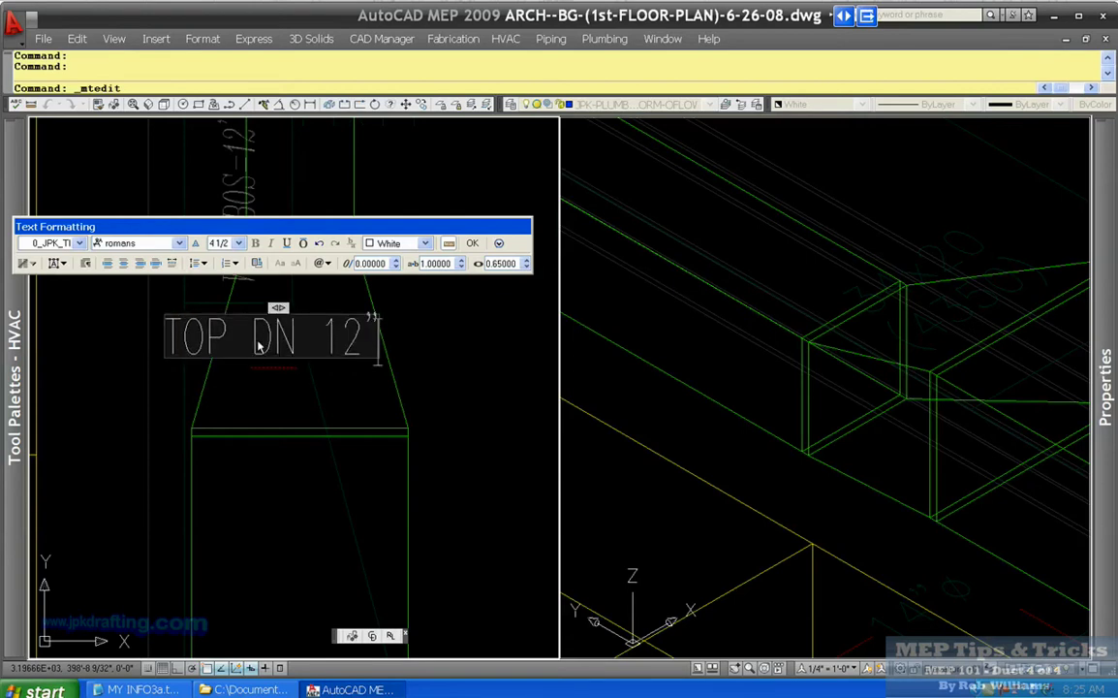
{"action": "left_click", "coordinate": [472, 243]}
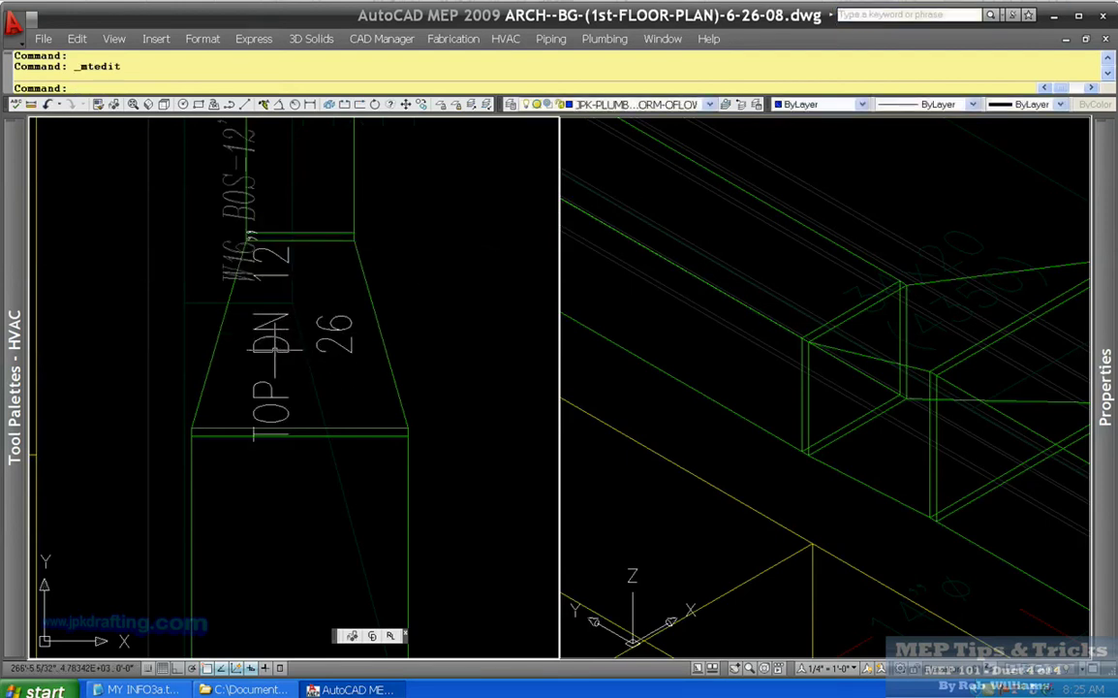
Shorten the transition's drop label to T DN 12".
{"action": "double_click", "coordinate": [275, 348]}
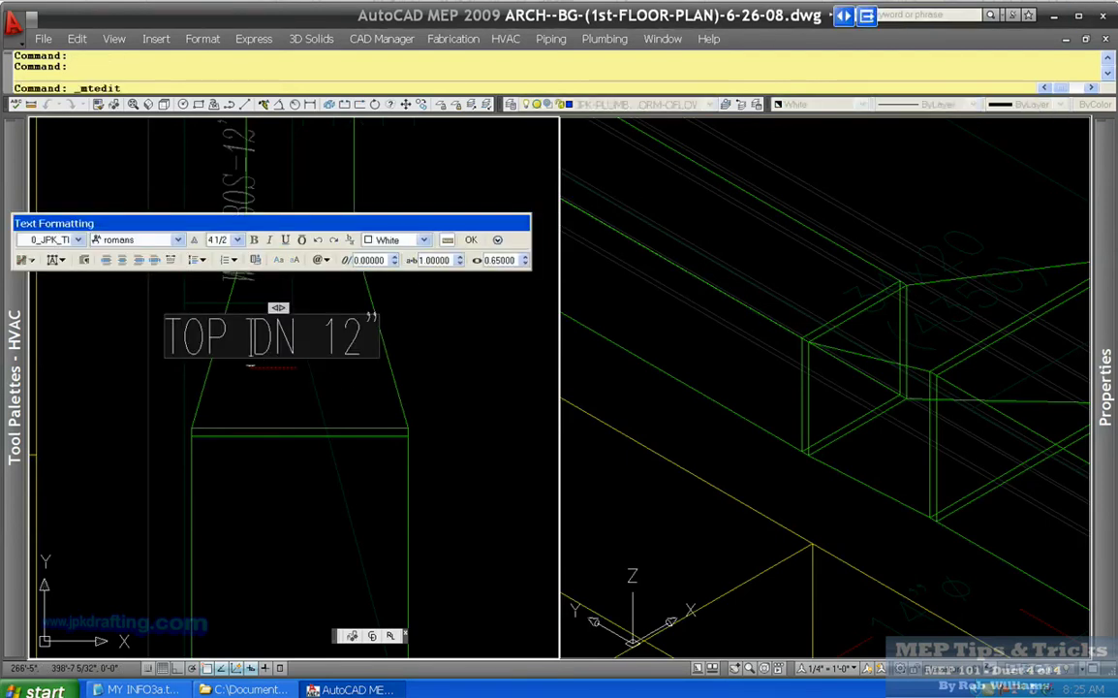
{"action": "key", "text": "Delete"}
{"action": "left_click", "coordinate": [243, 406]}
{"action": "key", "text": "Escape"}
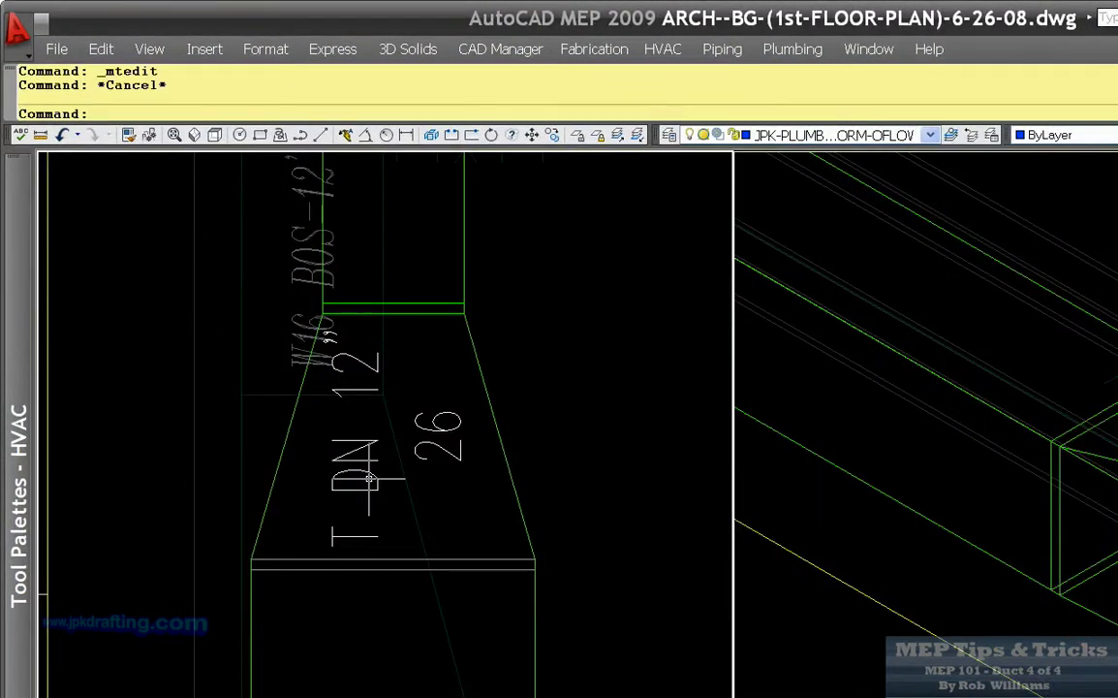
Shift the T DN 12" and 26 labels slightly to the right within the transition.
{"action": "left_click", "coordinate": [368, 487]}
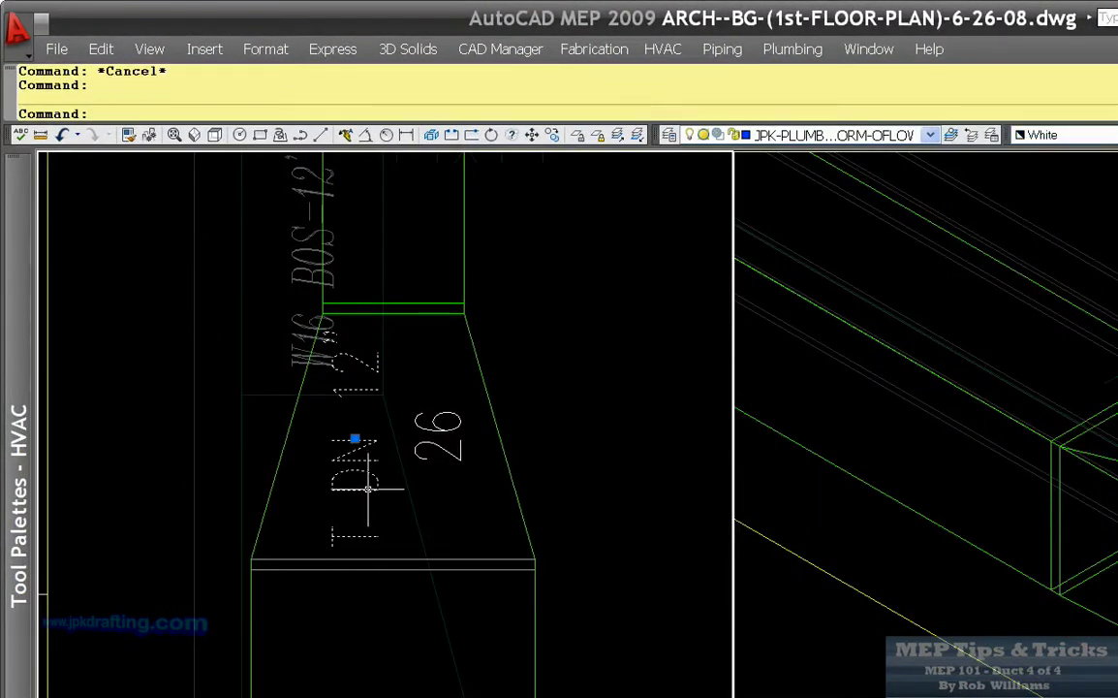
{"action": "key", "text": "Escape"}
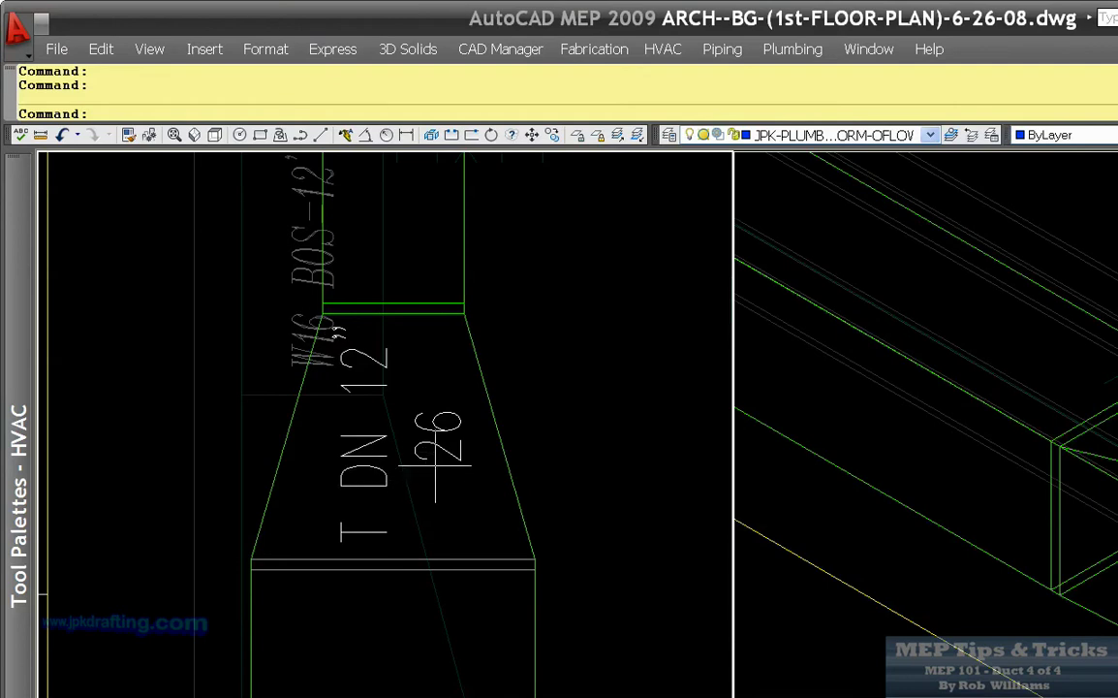
{"action": "left_click", "coordinate": [445, 449]}
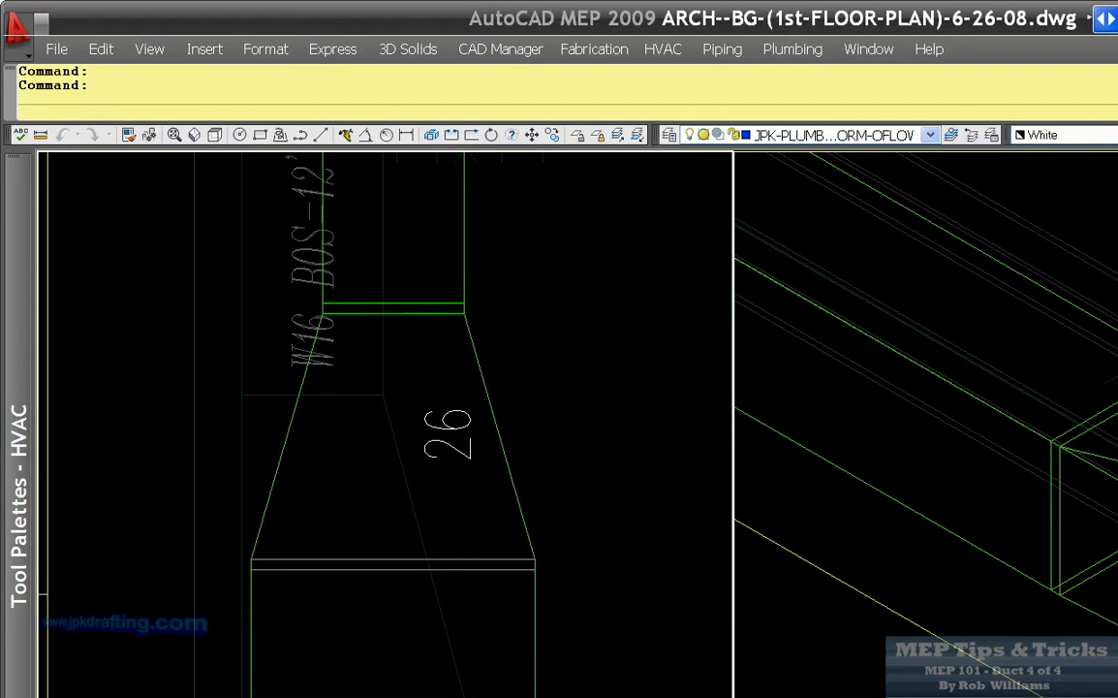
Shorten the drop label to TD 12" and adjust its position slightly inside the transition.
{"action": "double_click", "coordinate": [351, 446]}
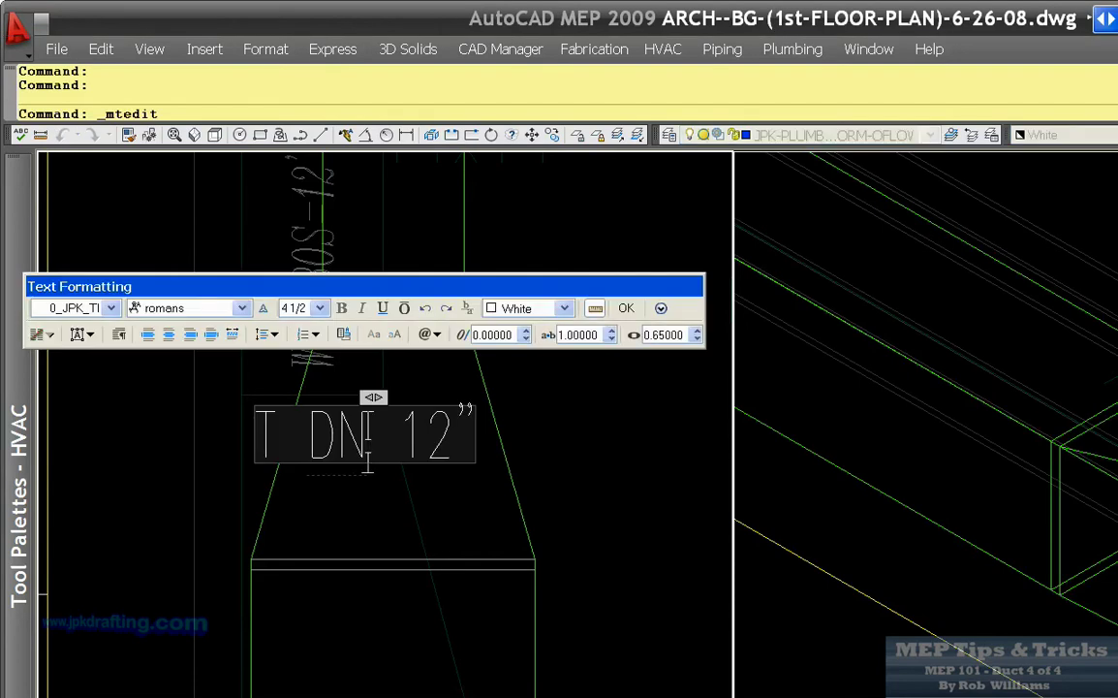
{"action": "key", "text": "Delete"}
{"action": "left_click_drag", "start_coordinate": [323, 444], "coordinate": [291, 444]}
{"action": "key", "text": "Delete"}
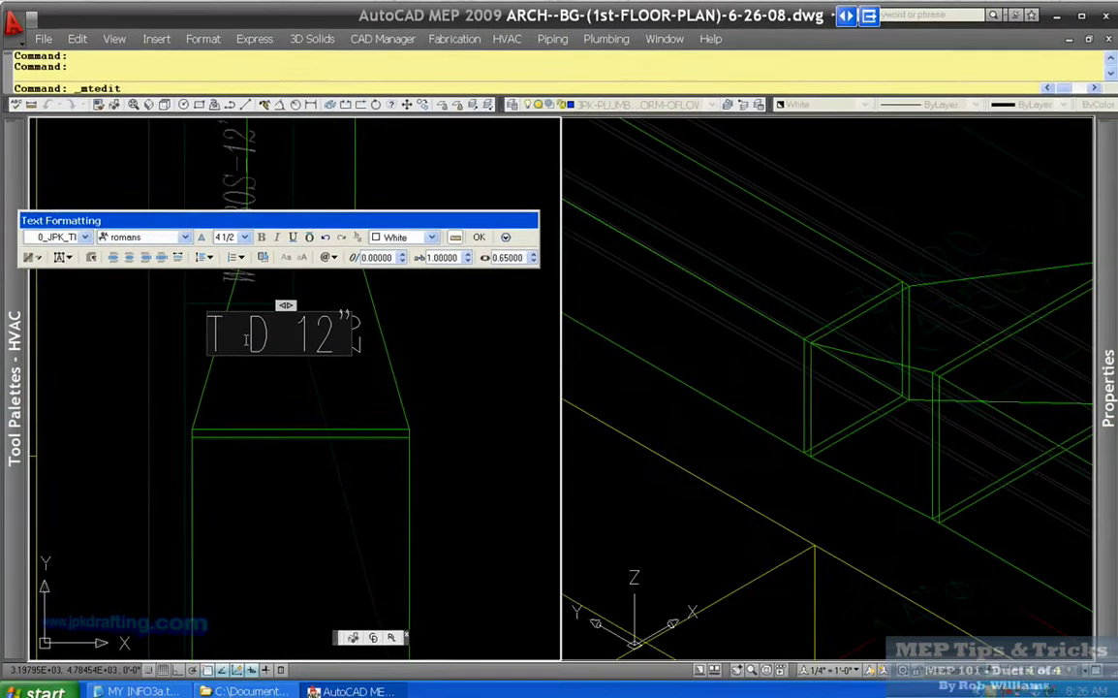
{"action": "key", "text": "Escape"}
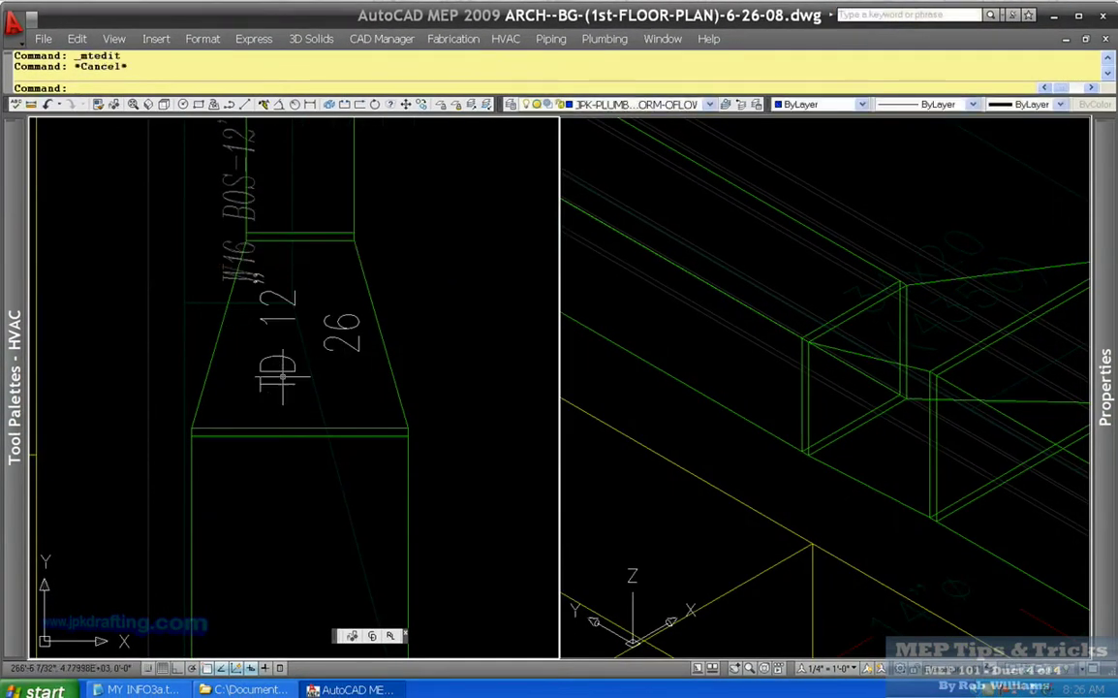
{"action": "left_click", "coordinate": [287, 358]}
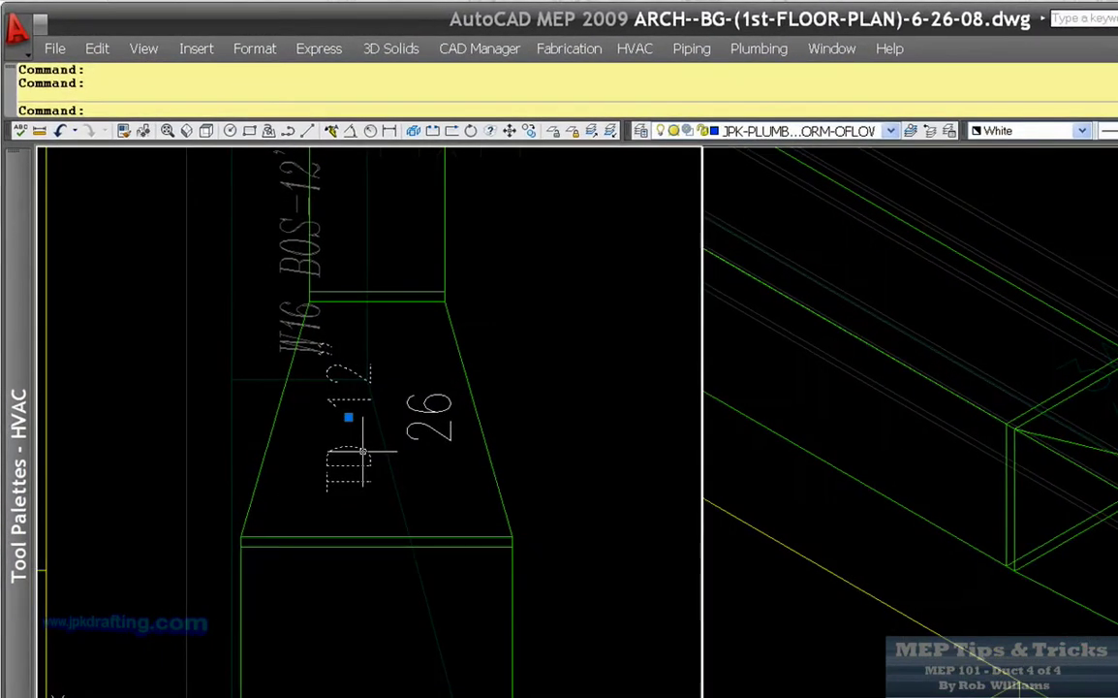
{"action": "key", "text": "Escape"}
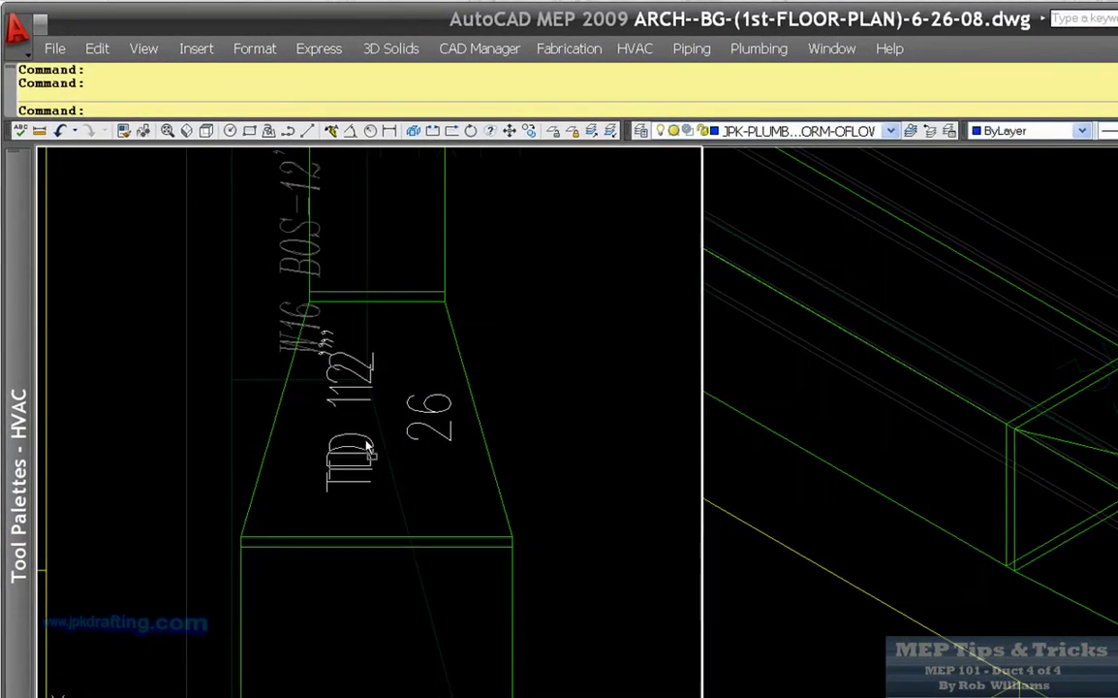
Draw a textless upward leader arrow about 1'-1" long between the TD 12" and 26 labels, and shift the 26 away from it.
{"action": "right_click", "coordinate": [382, 438]}
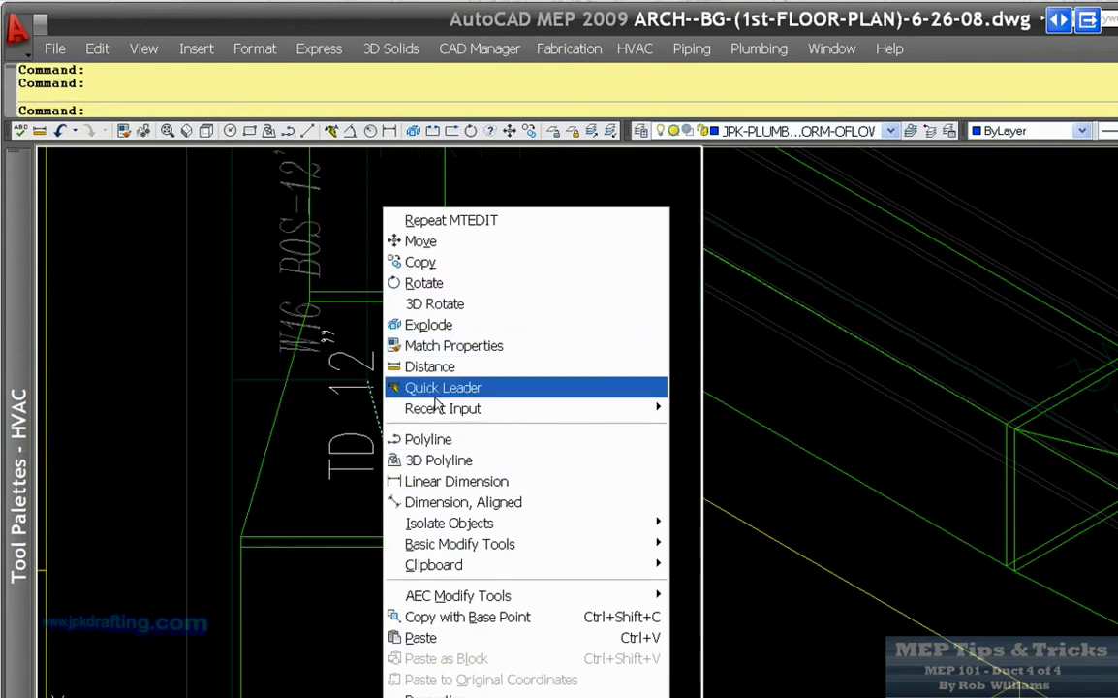
{"action": "left_click", "coordinate": [437, 388]}
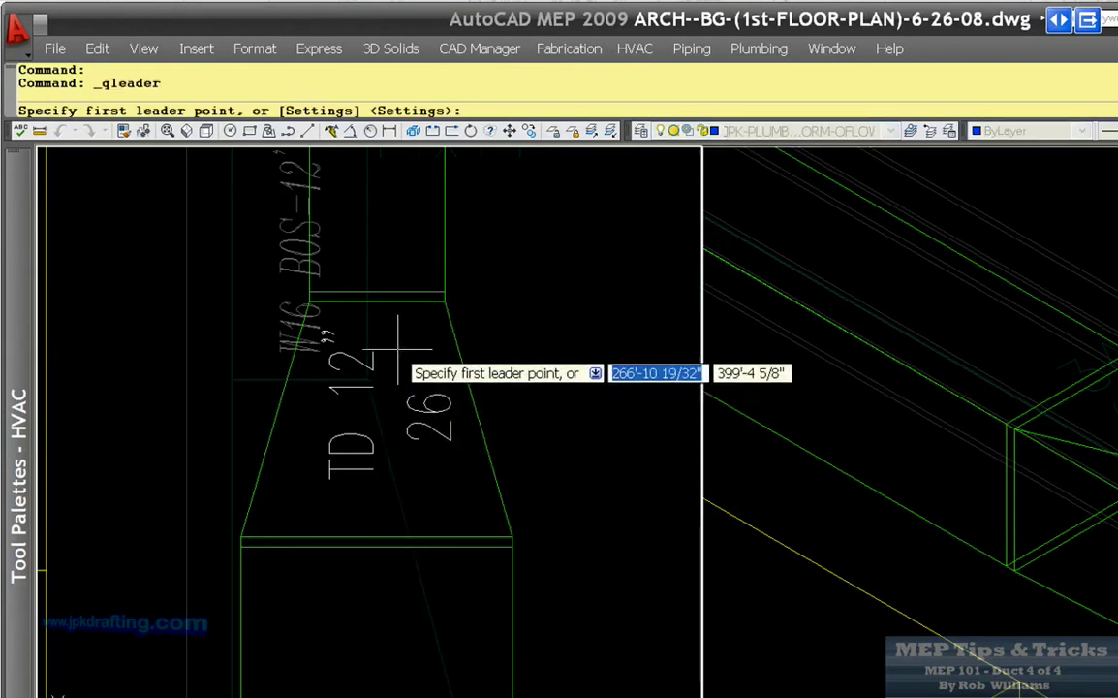
{"action": "left_click", "coordinate": [395, 433]}
{"action": "scroll", "coordinate": [402, 456], "scroll_direction": "up", "scroll_amount": 2}
{"action": "key", "text": "F8"}
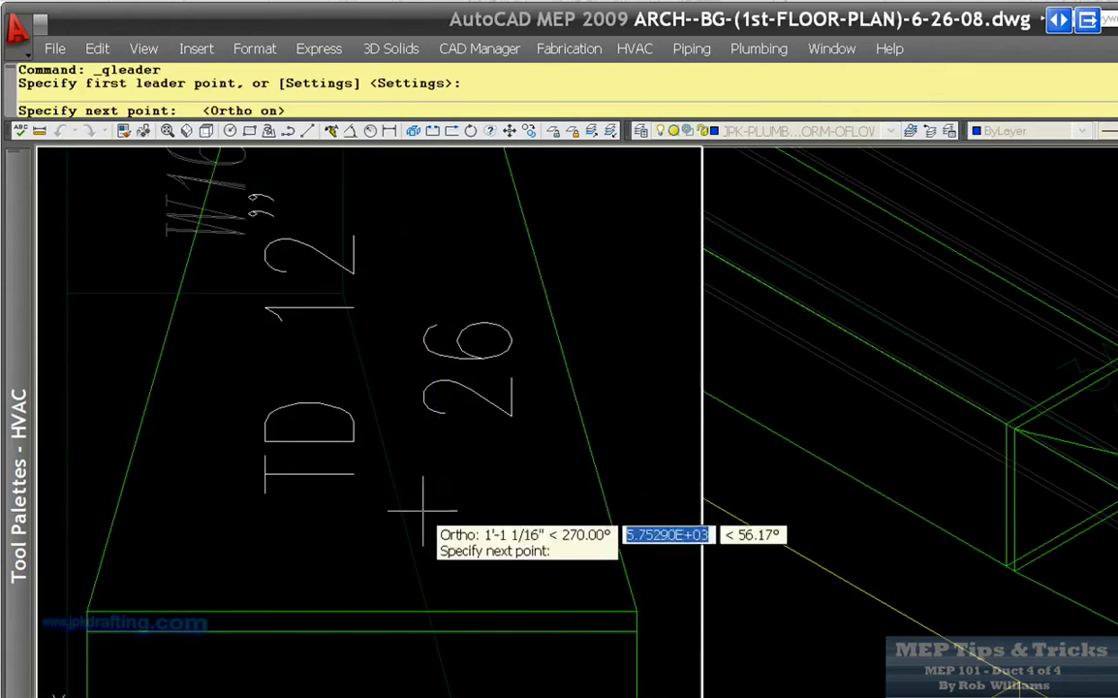
{"action": "left_click", "coordinate": [431, 508]}
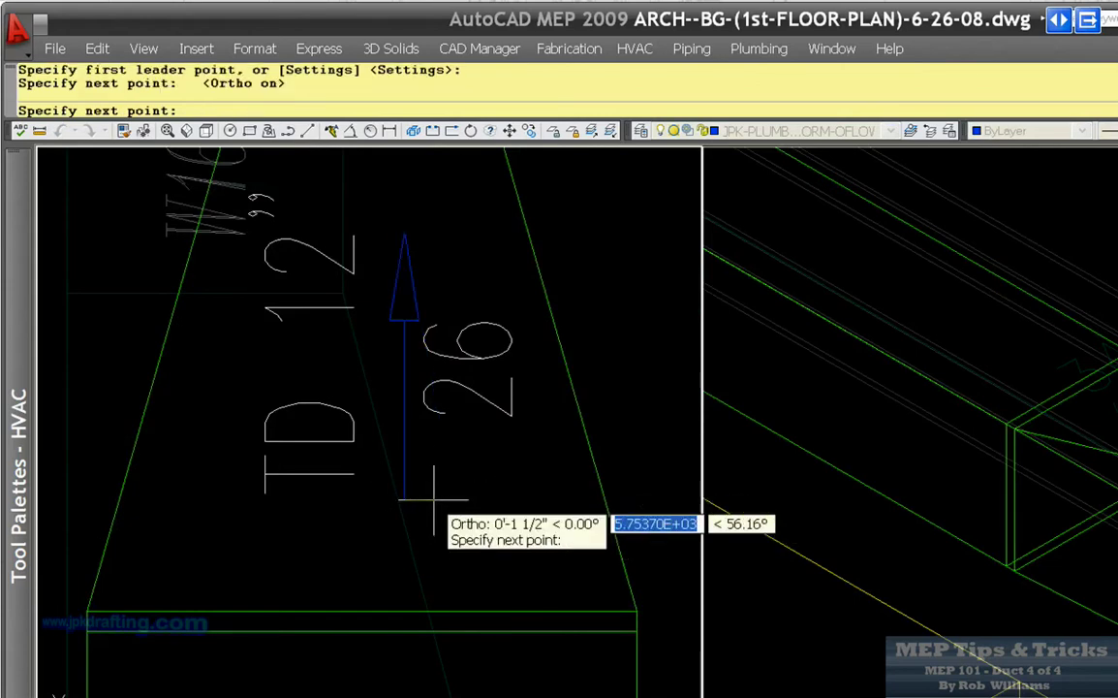
{"action": "key", "text": "Escape"}
{"action": "scroll", "coordinate": [417, 423], "scroll_direction": "down", "scroll_amount": 2}
{"action": "left_click", "coordinate": [461, 385]}
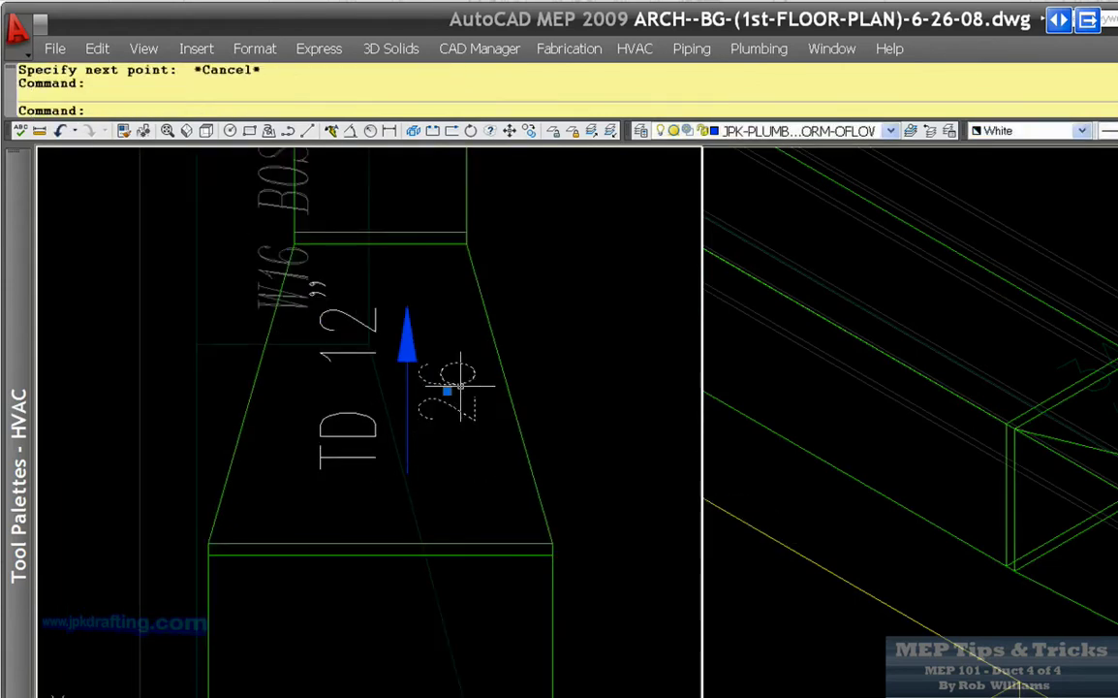
{"action": "key", "text": "Escape"}
Match the leader arrow's properties to those of the TD 12" text.
{"action": "right_click", "coordinate": [435, 468]}
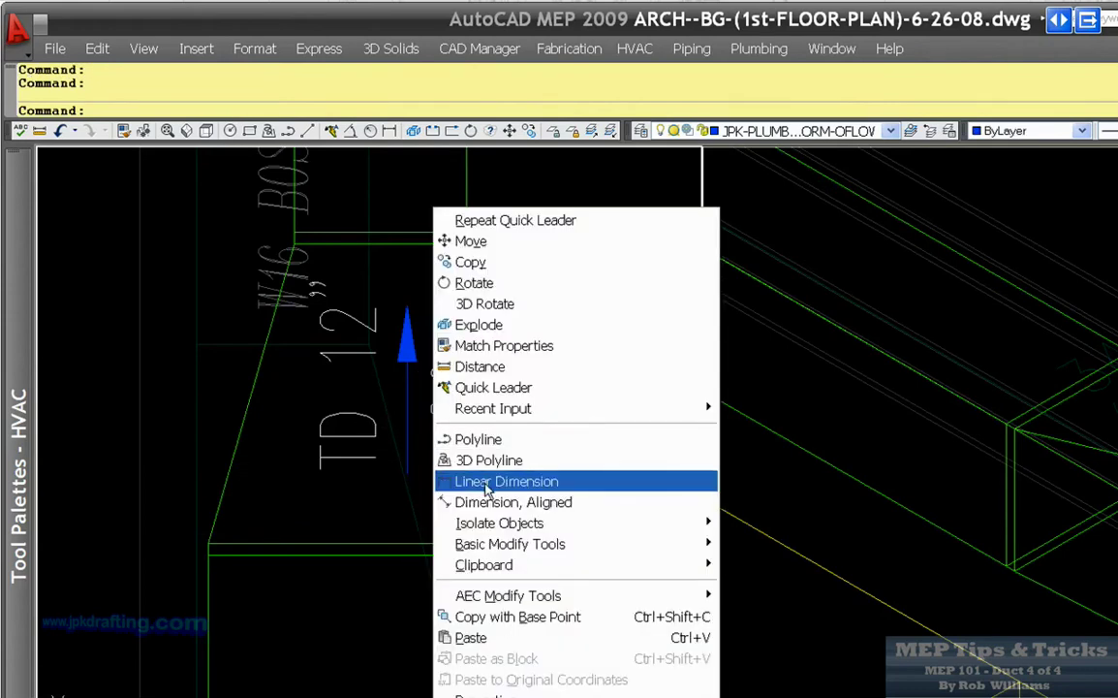
{"action": "left_click", "coordinate": [489, 346]}
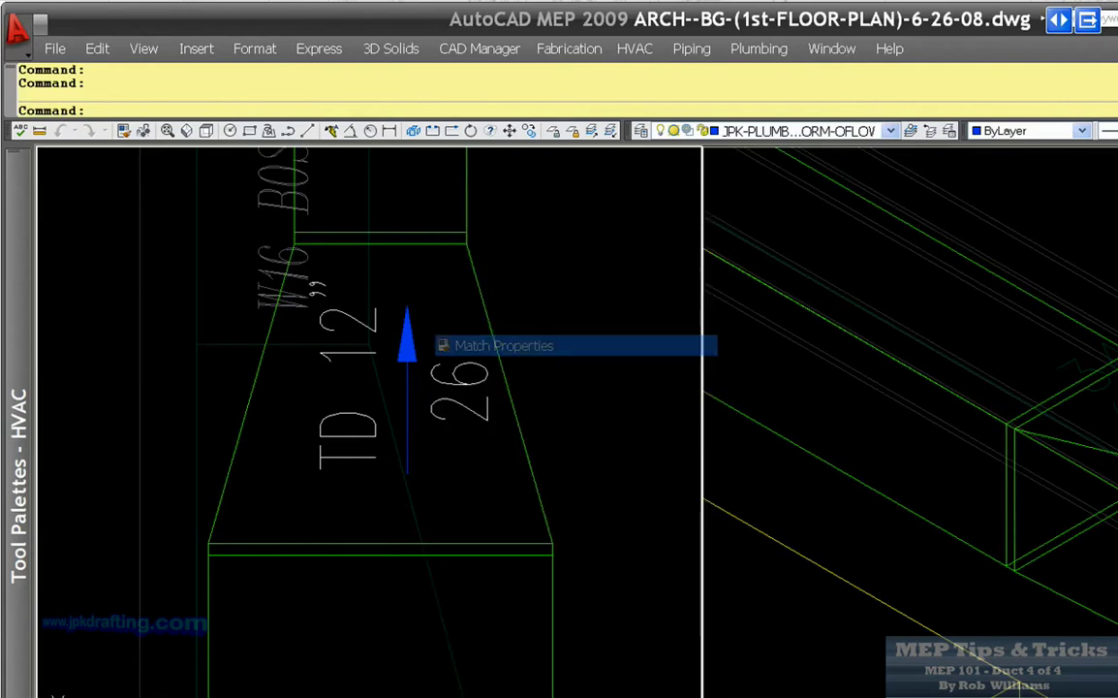
{"action": "left_click", "coordinate": [350, 440]}
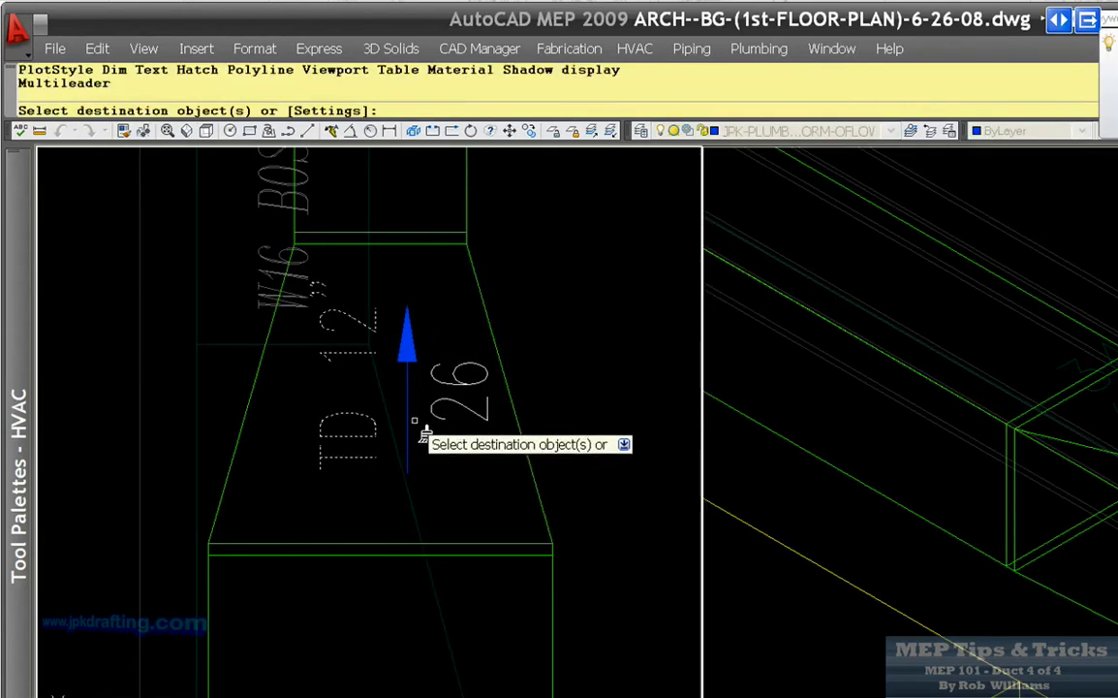
{"action": "key", "text": "Escape"}
{"action": "scroll", "coordinate": [398, 450], "scroll_direction": "down", "scroll_amount": 5}
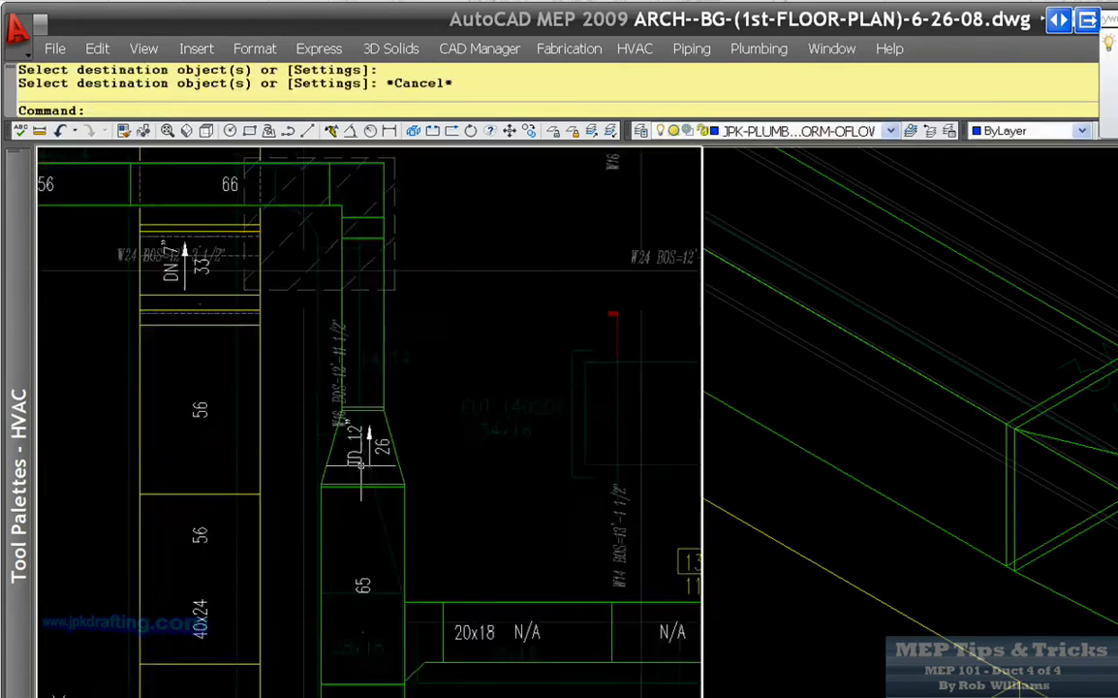
Erase the green exhaust elbow at the corner and the short duct piece directly below it.
{"action": "scroll", "coordinate": [346, 306], "scroll_direction": "up", "scroll_amount": 5}
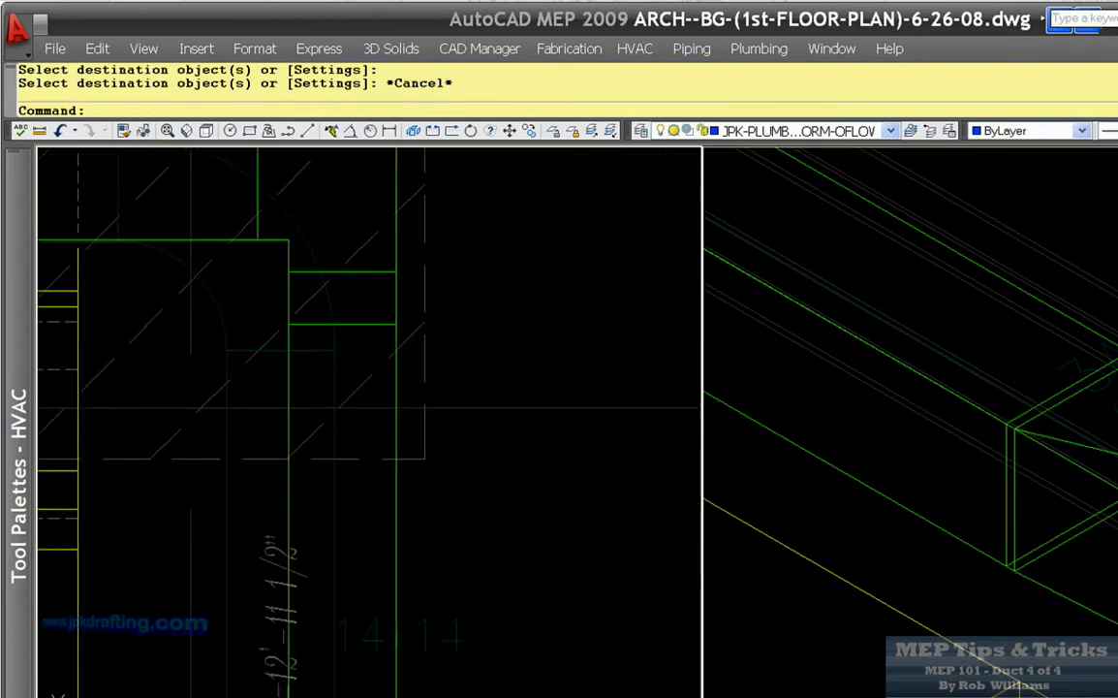
{"action": "left_click", "coordinate": [288, 250]}
{"action": "key", "text": "Escape"}
{"action": "scroll", "coordinate": [304, 300], "scroll_direction": "up", "scroll_amount": 2}
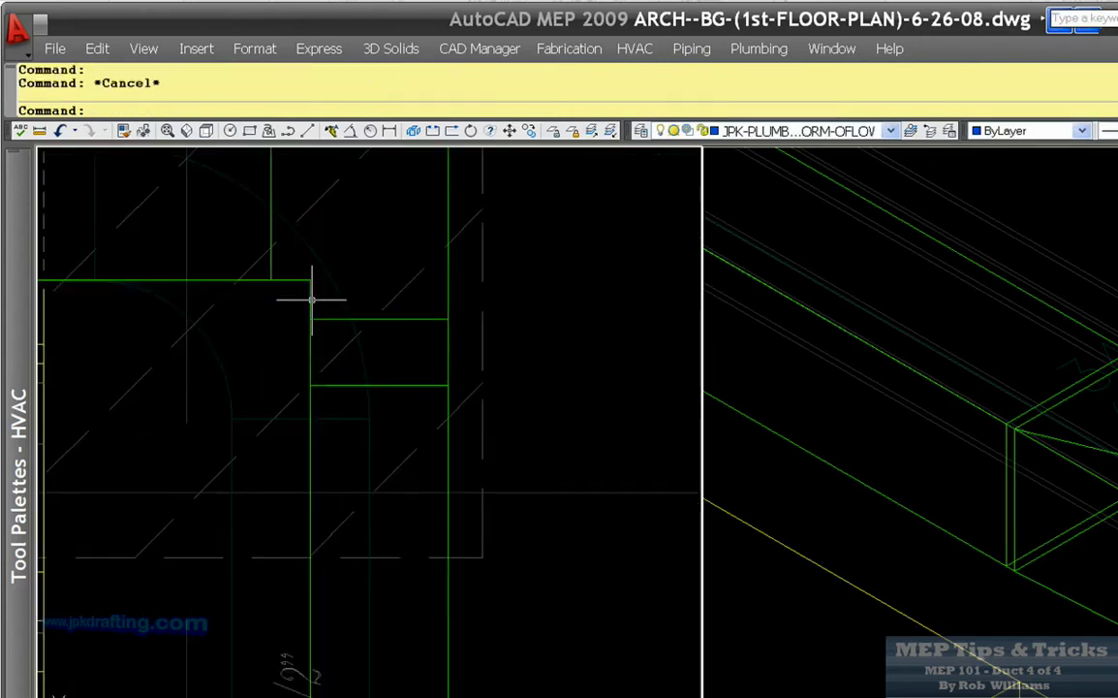
{"action": "left_click", "coordinate": [312, 292]}
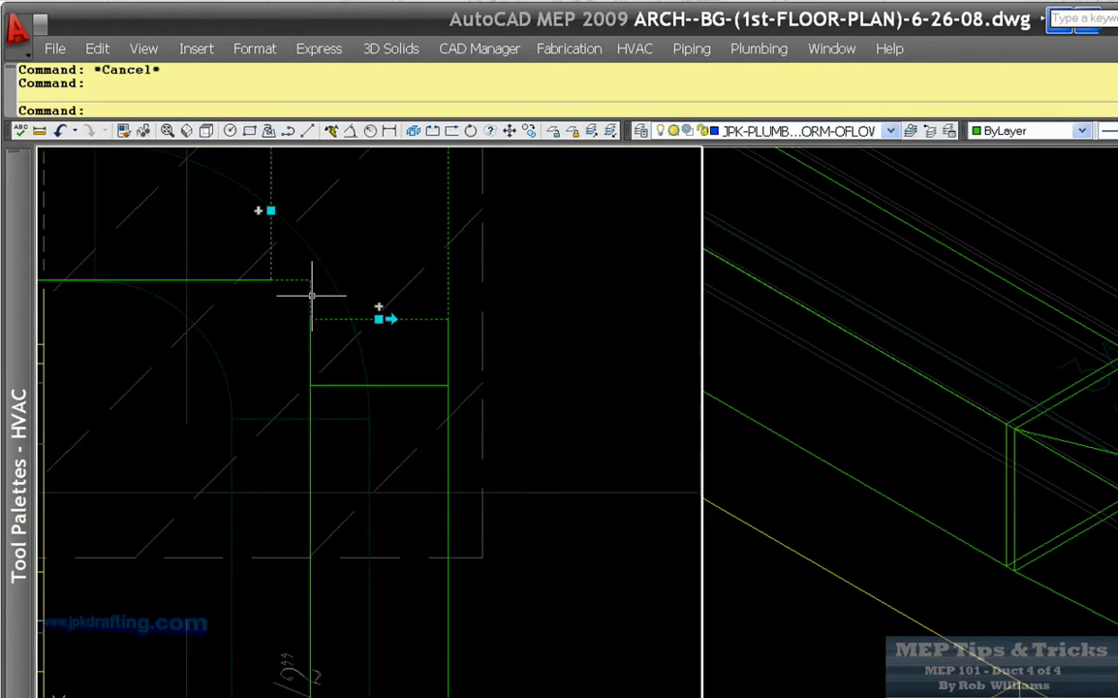
{"action": "left_click", "coordinate": [312, 353]}
{"action": "left_click", "coordinate": [304, 352]}
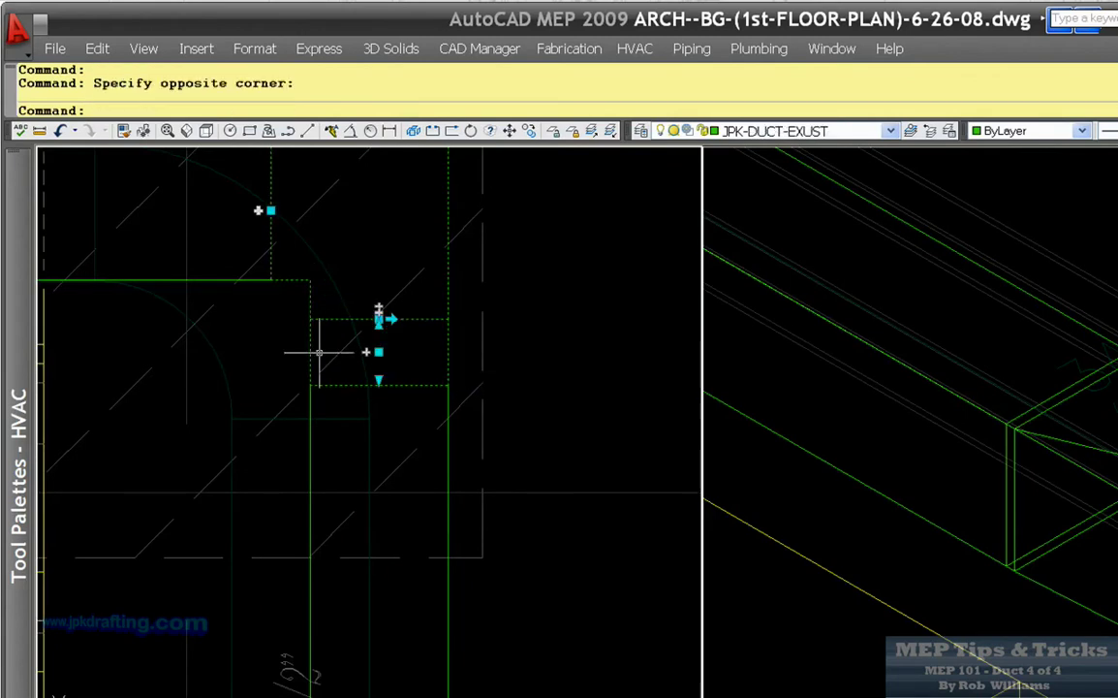
{"action": "key", "text": "Delete"}
{"action": "scroll", "coordinate": [338, 358], "scroll_direction": "down", "scroll_amount": 2}
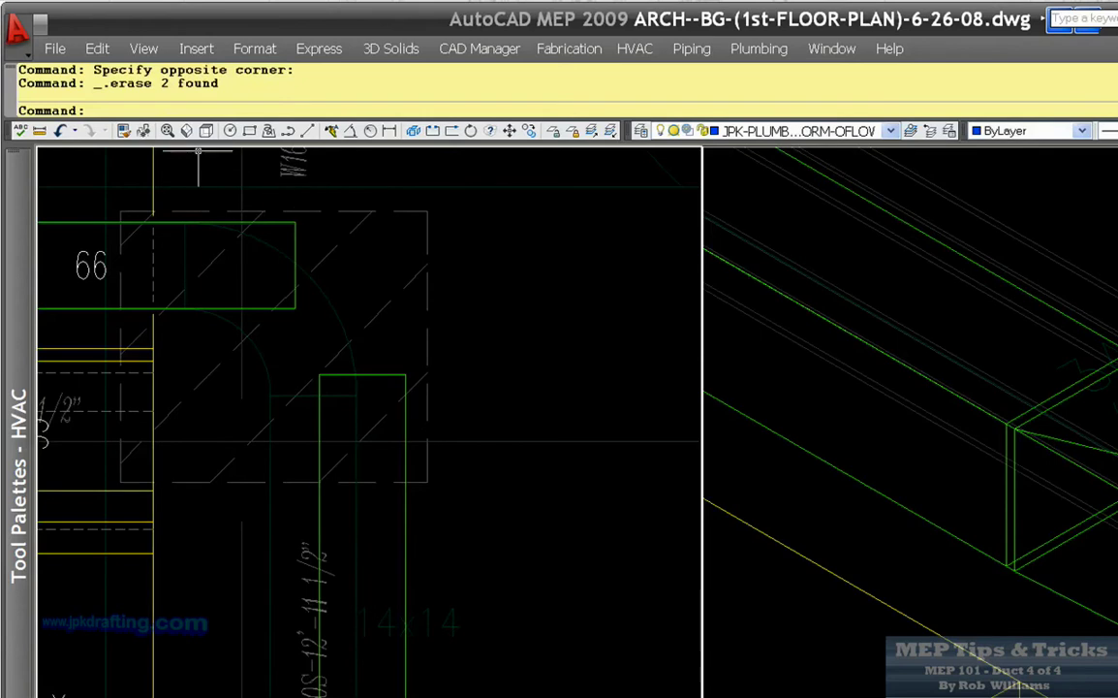
Draw an L-shaped orthogonal polyline from the end midpoint of the horizontal duct to the end midpoint of the vertical duct.
{"action": "left_click", "coordinate": [291, 134]}
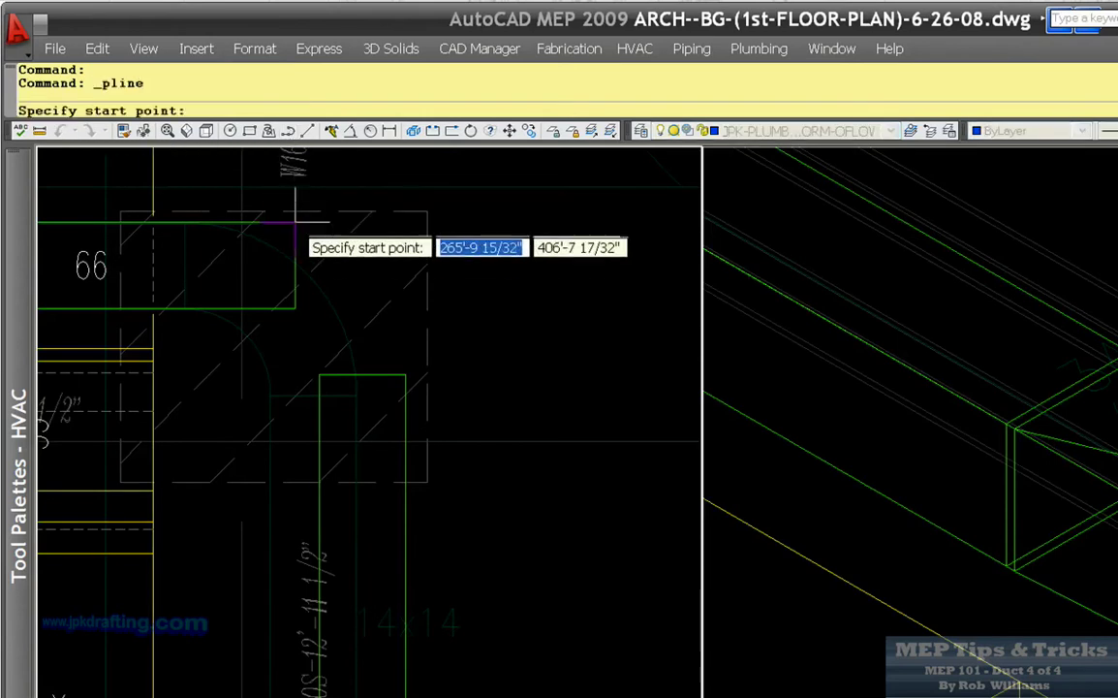
{"action": "left_click", "coordinate": [294, 263]}
{"action": "scroll", "coordinate": [366, 254], "scroll_direction": "up", "scroll_amount": 3}
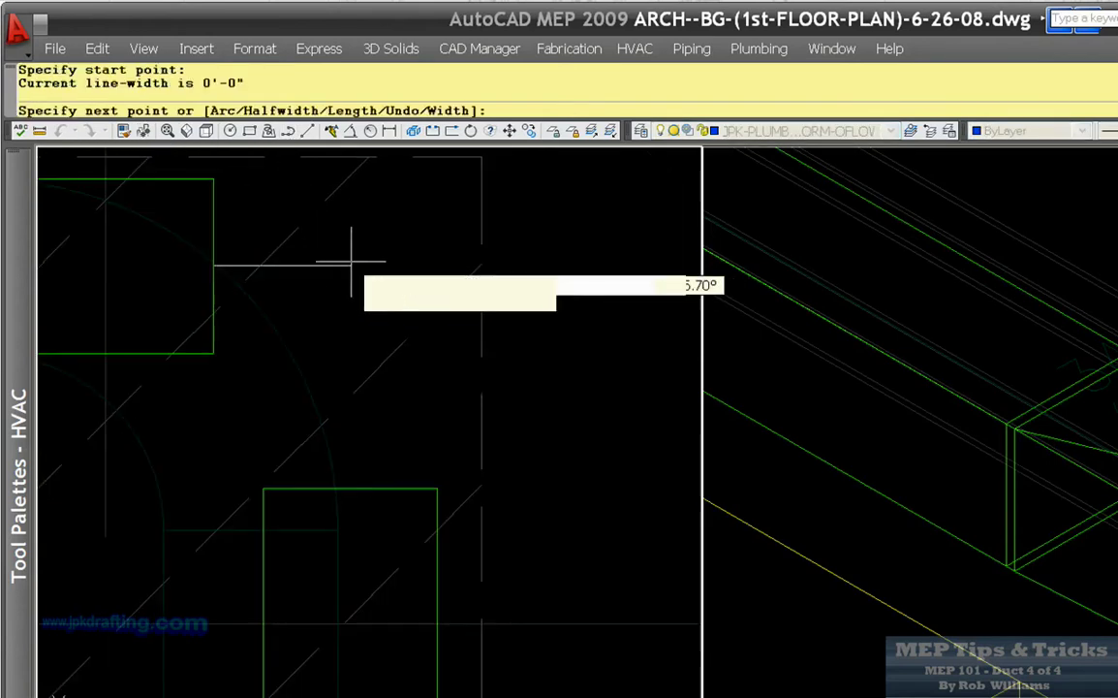
{"action": "left_click", "coordinate": [352, 319]}
{"action": "left_click", "coordinate": [349, 488]}
{"action": "key", "text": "Escape"}
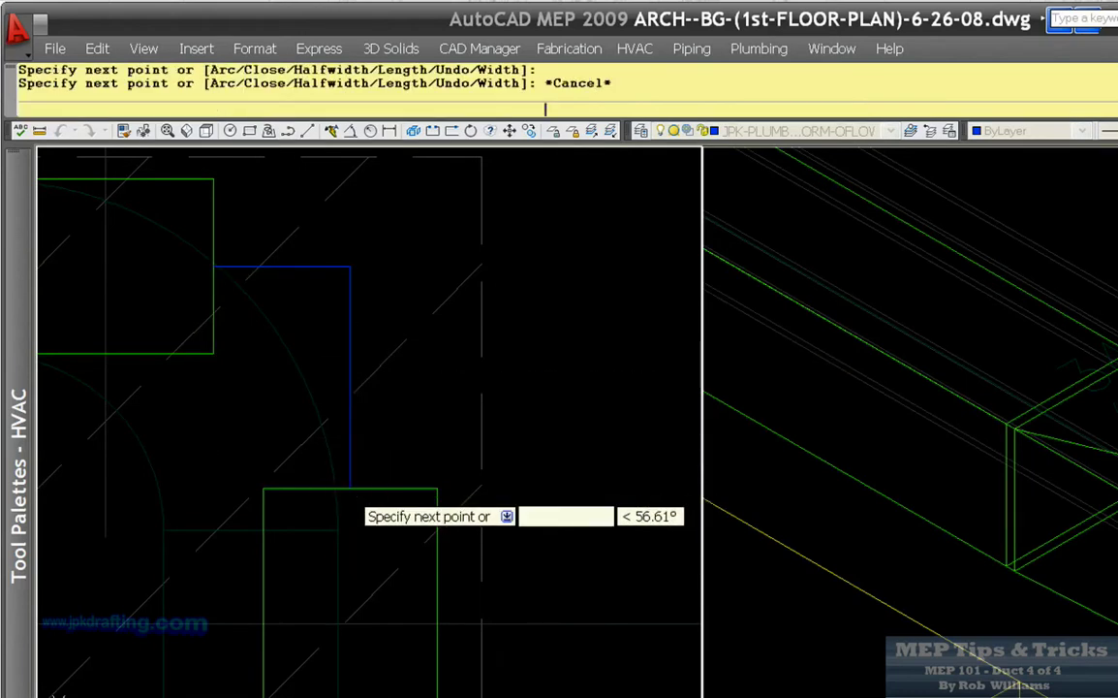
Create a two-segment rectangular 14" x 14" custom duct fitting from the L-shaped polyline, mitered at its corner, and erase the layout geometry.
{"action": "left_click", "coordinate": [345, 325]}
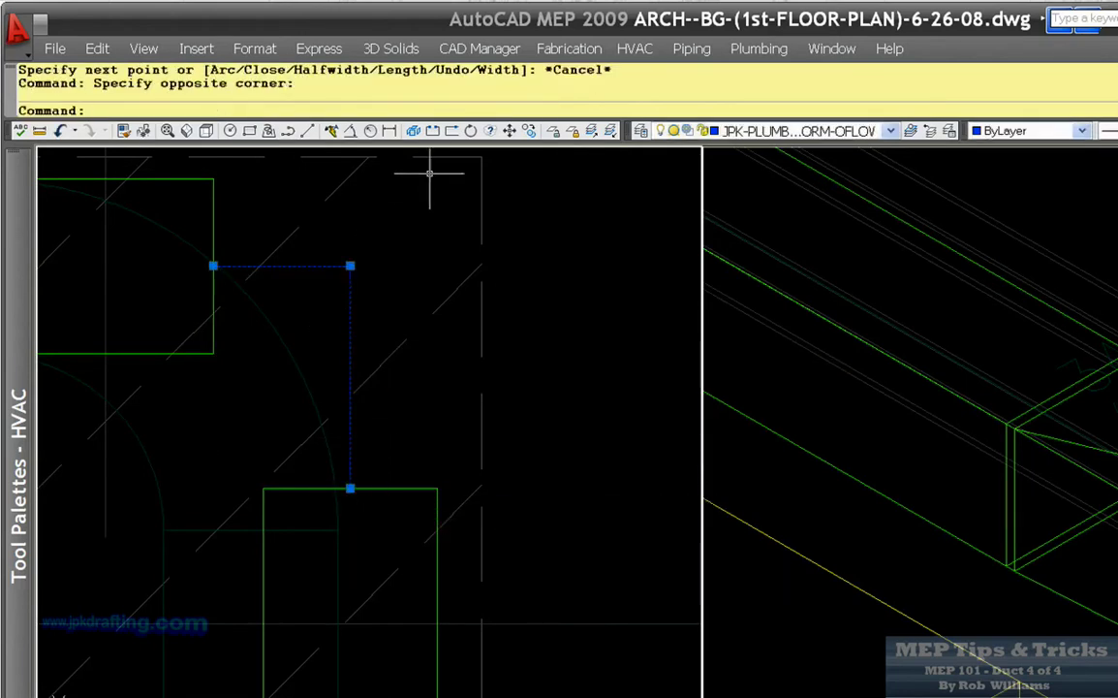
{"action": "left_click", "coordinate": [635, 49]}
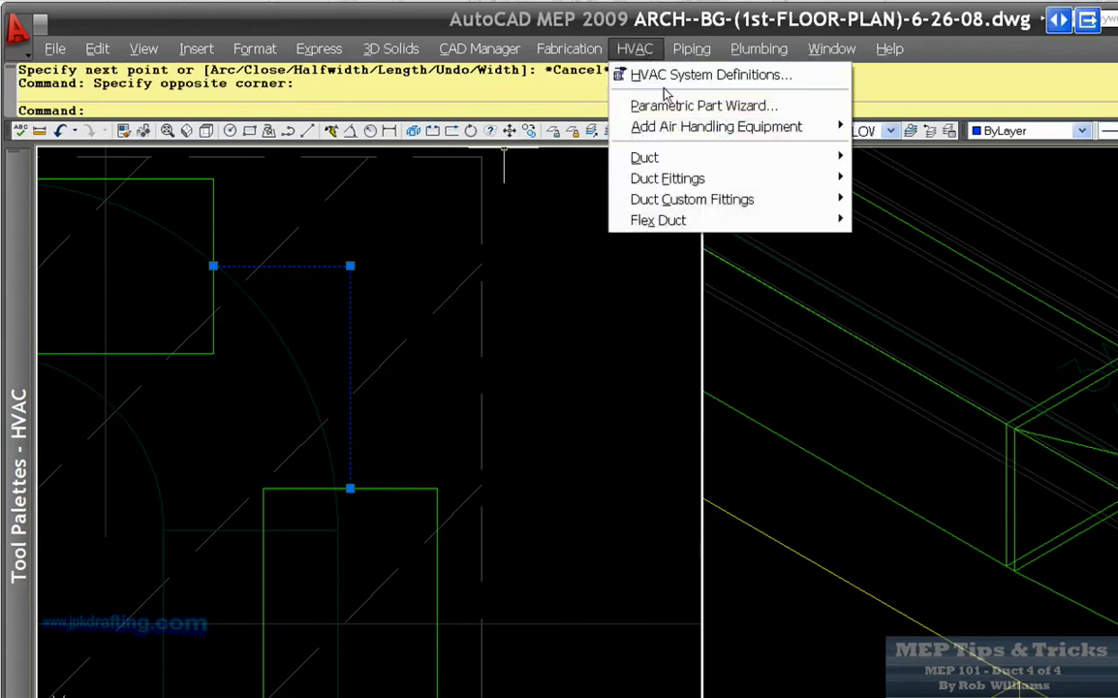
{"action": "mouse_move", "coordinate": [708, 184]}
{"action": "mouse_move", "coordinate": [736, 207]}
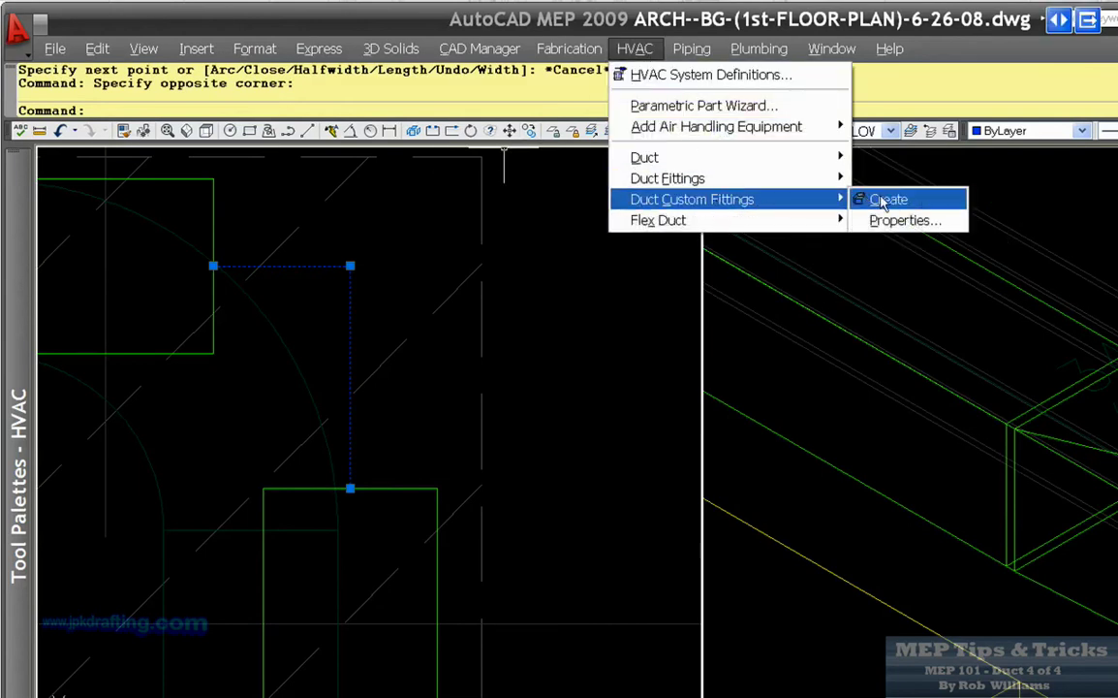
{"action": "left_click", "coordinate": [879, 200]}
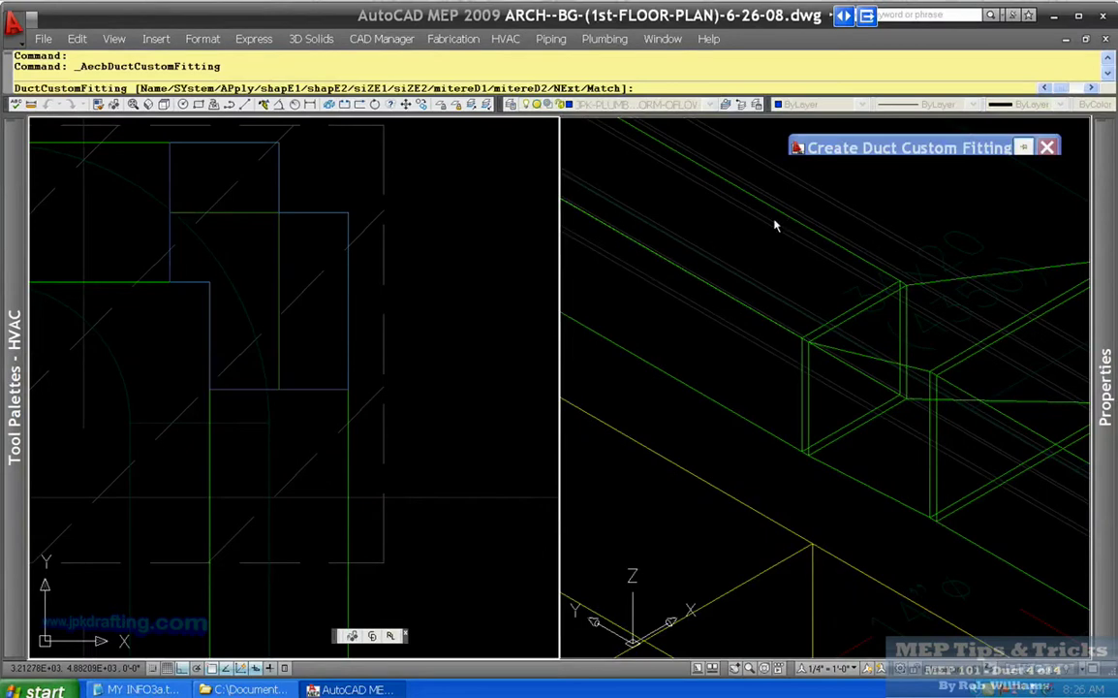
{"action": "mouse_move", "coordinate": [840, 152]}
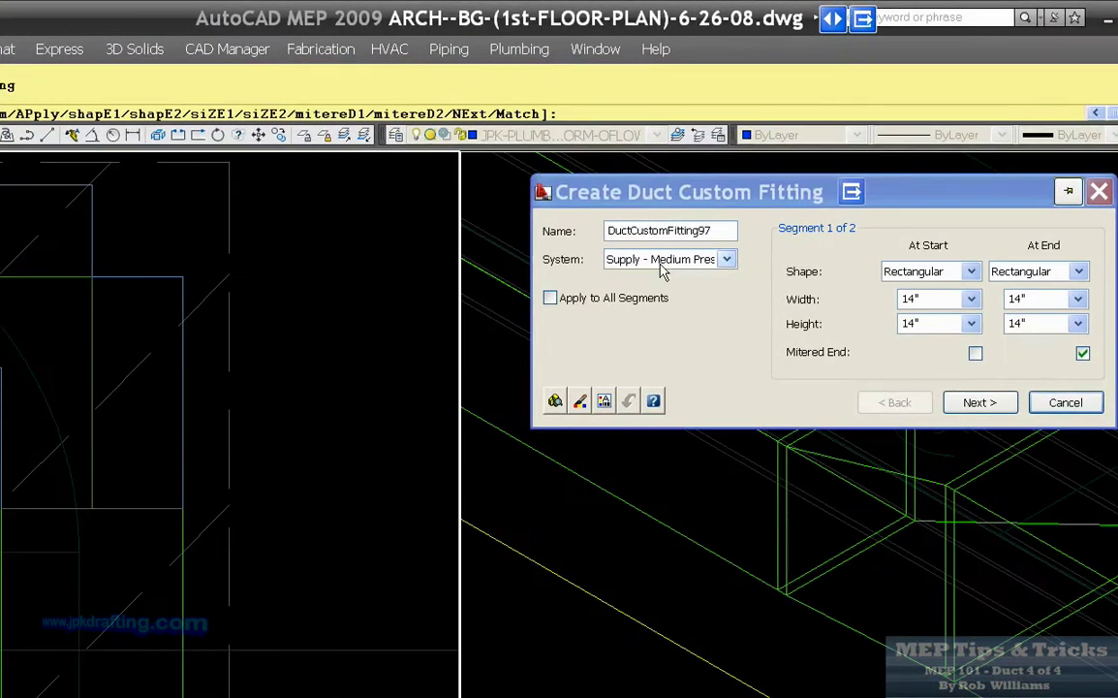
{"action": "left_click", "coordinate": [714, 201]}
{"action": "left_click", "coordinate": [668, 362]}
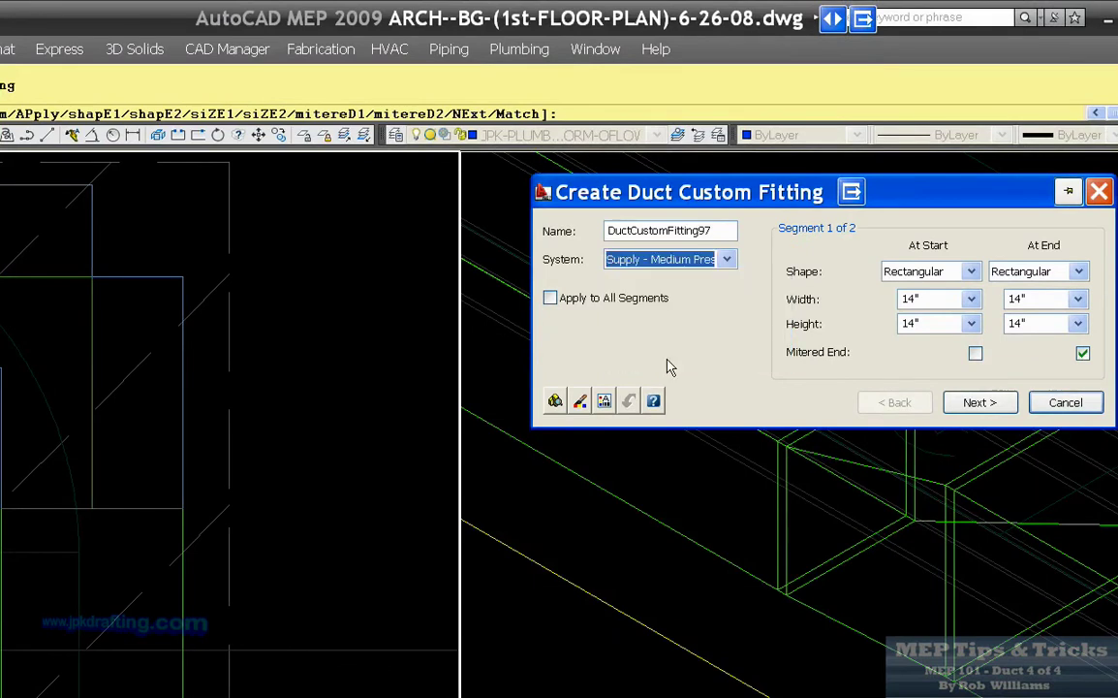
{"action": "left_click", "coordinate": [1006, 398]}
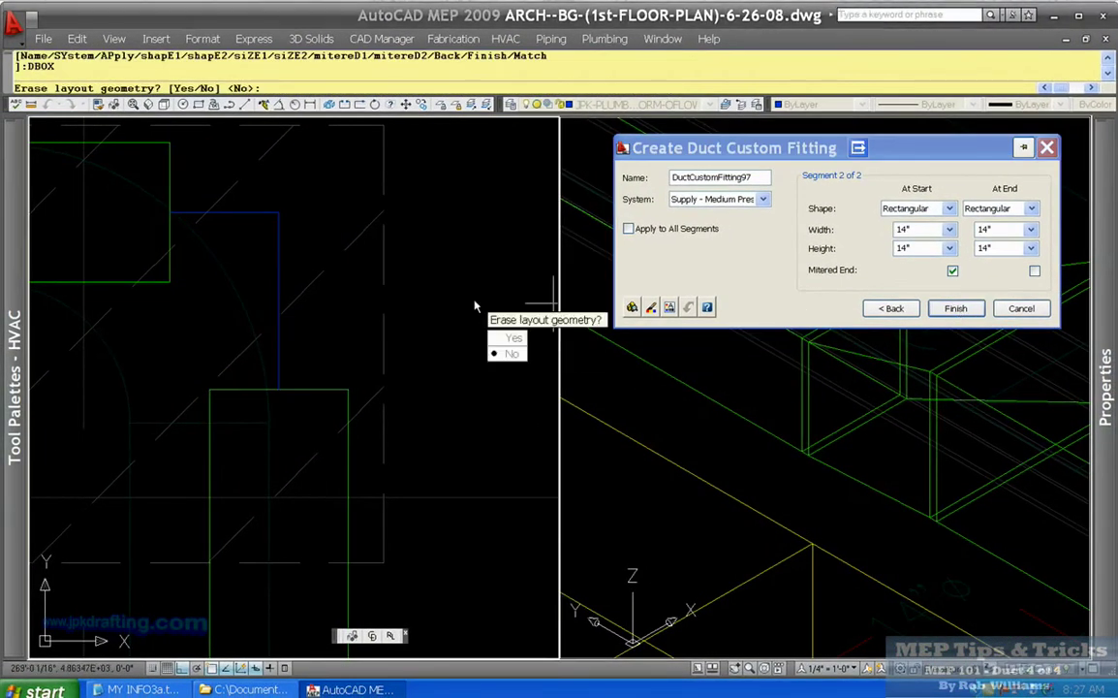
{"action": "left_click", "coordinate": [512, 336]}
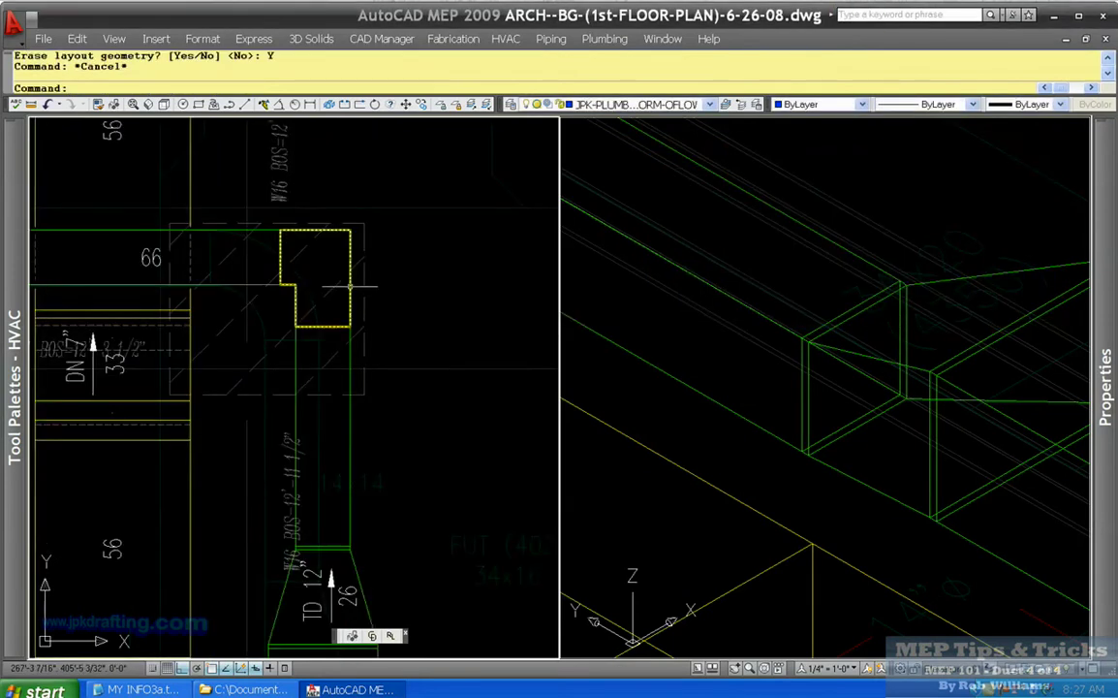
Measure the inner vertical edge of the new corner fitting with a temporary linear dimension and erase that dimension.
{"action": "scroll", "coordinate": [310, 233], "scroll_direction": "up", "scroll_amount": 4}
{"action": "key", "text": "Escape"}
{"action": "right_click", "coordinate": [306, 337]}
{"action": "key", "text": "Escape"}
{"action": "key", "text": "space"}
{"action": "key", "text": "Escape"}
{"action": "right_click", "coordinate": [306, 337]}
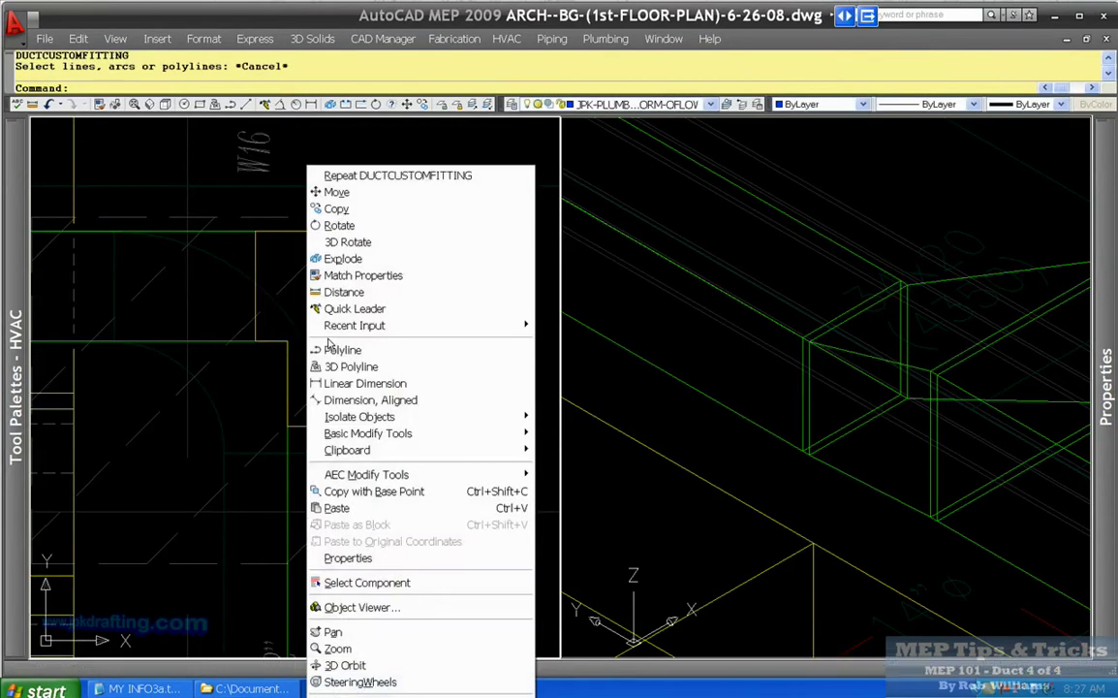
{"action": "left_click", "coordinate": [323, 349]}
{"action": "left_click", "coordinate": [287, 341]}
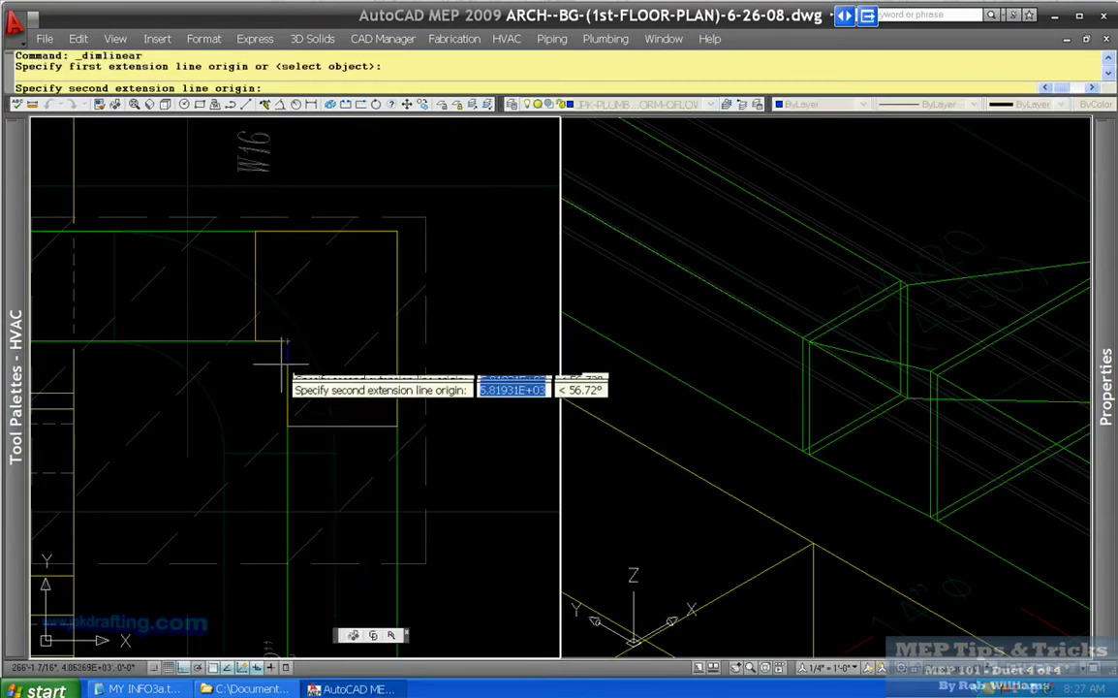
{"action": "left_click", "coordinate": [292, 416]}
{"action": "scroll", "coordinate": [305, 358], "scroll_direction": "down", "scroll_amount": 2}
{"action": "left_click", "coordinate": [304, 357]}
{"action": "key", "text": "Escape"}
{"action": "left_click", "coordinate": [303, 357]}
{"action": "key", "text": "Delete"}
Examine the rebuilt corner, the straight duct below it and the TD 12" transition in both the plan and 3D views.
{"action": "scroll", "coordinate": [304, 354], "scroll_direction": "down", "scroll_amount": 3}
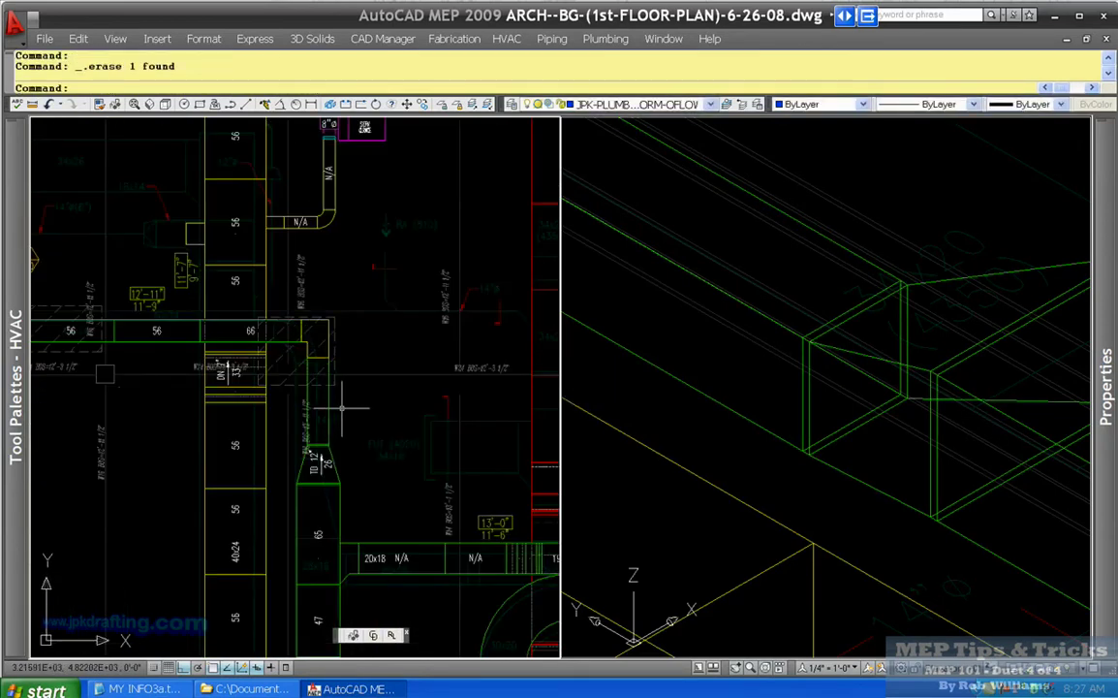
{"action": "scroll", "coordinate": [341, 410], "scroll_direction": "down", "scroll_amount": 3}
{"action": "scroll", "coordinate": [341, 417], "scroll_direction": "up", "scroll_amount": 4}
{"action": "scroll", "coordinate": [335, 446], "scroll_direction": "up", "scroll_amount": 5}
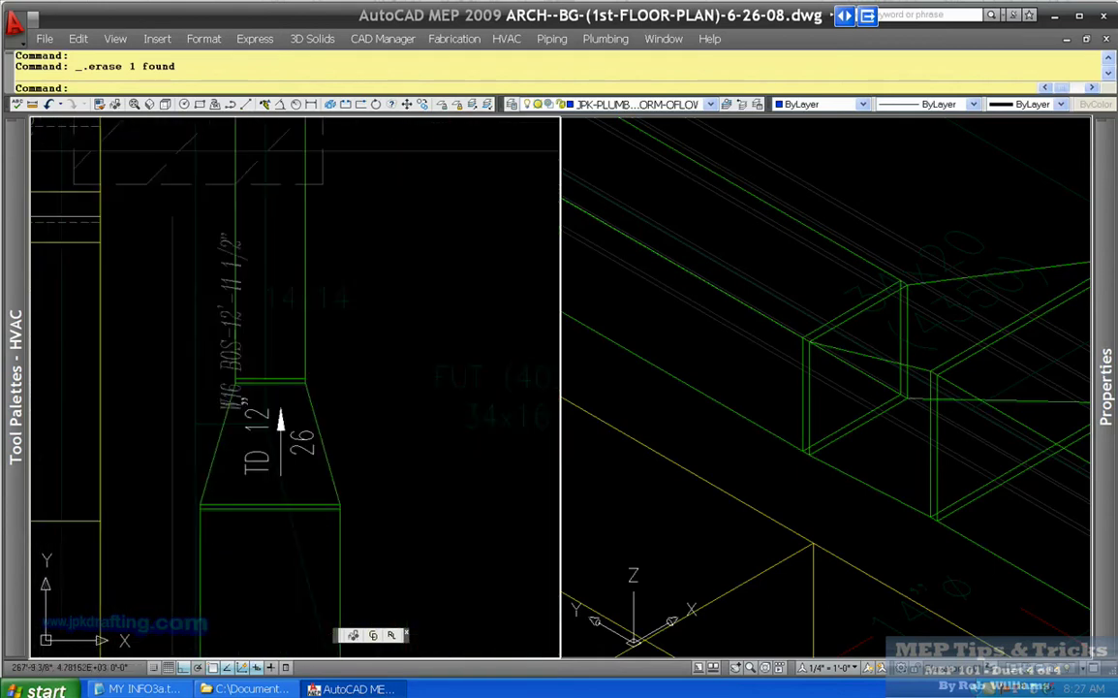
{"action": "scroll", "coordinate": [757, 373], "scroll_direction": "down", "scroll_amount": 4}
{"action": "key", "text": "Escape"}
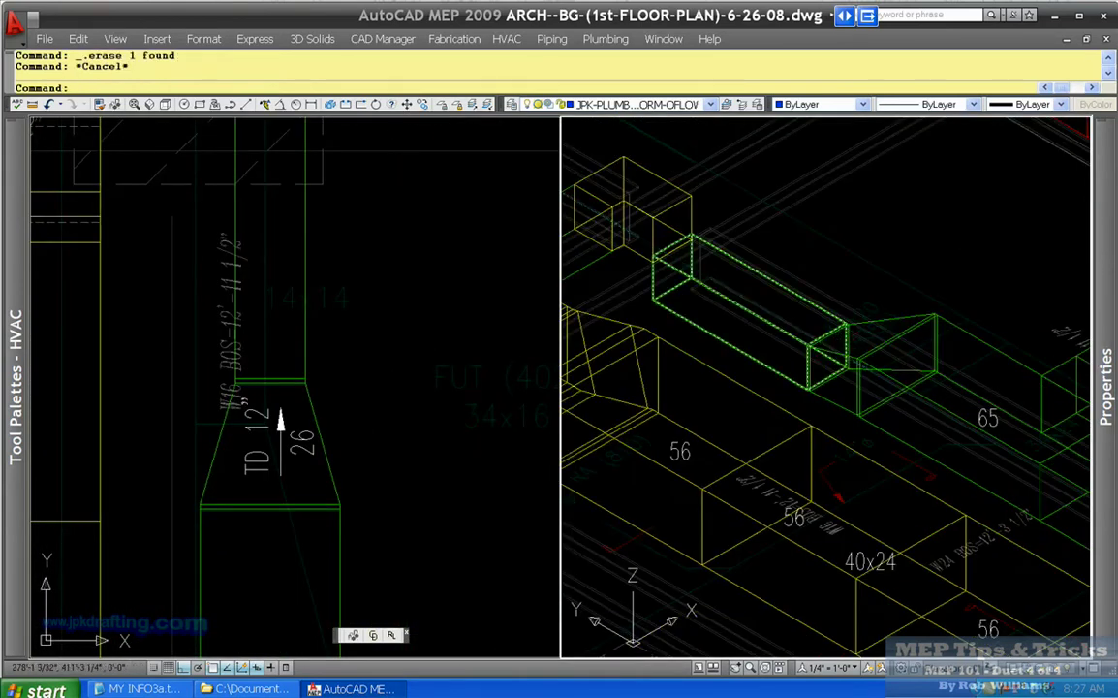
{"action": "left_click", "coordinate": [308, 398]}
{"action": "key", "text": "Escape"}
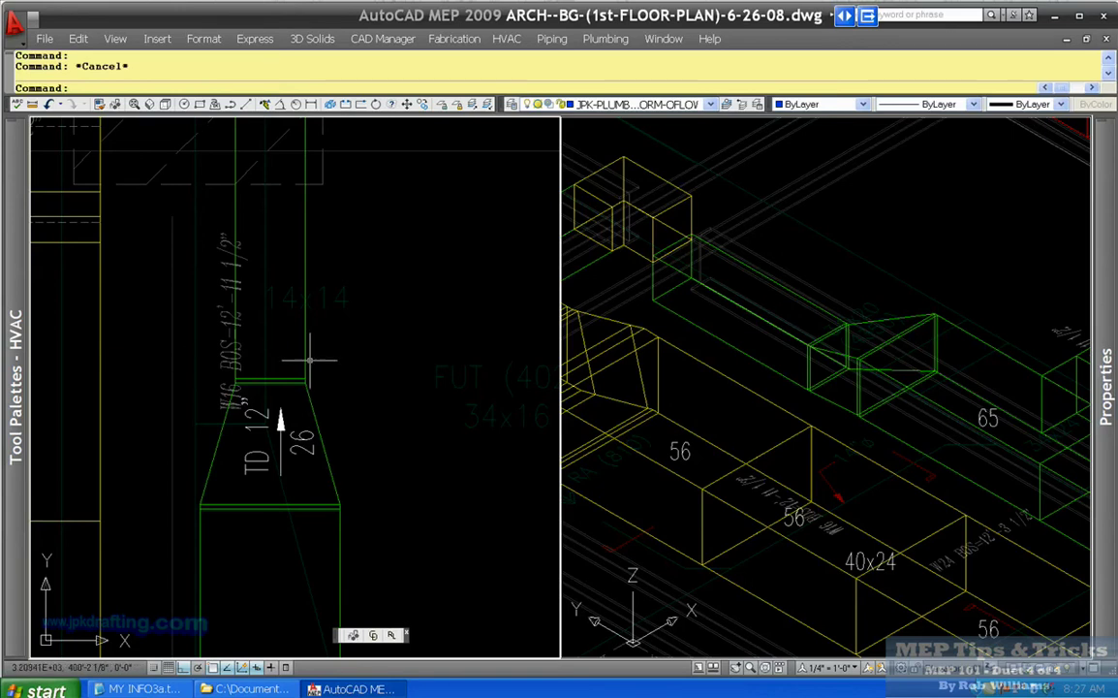
{"action": "scroll", "coordinate": [761, 368], "scroll_direction": "down", "scroll_amount": 3}
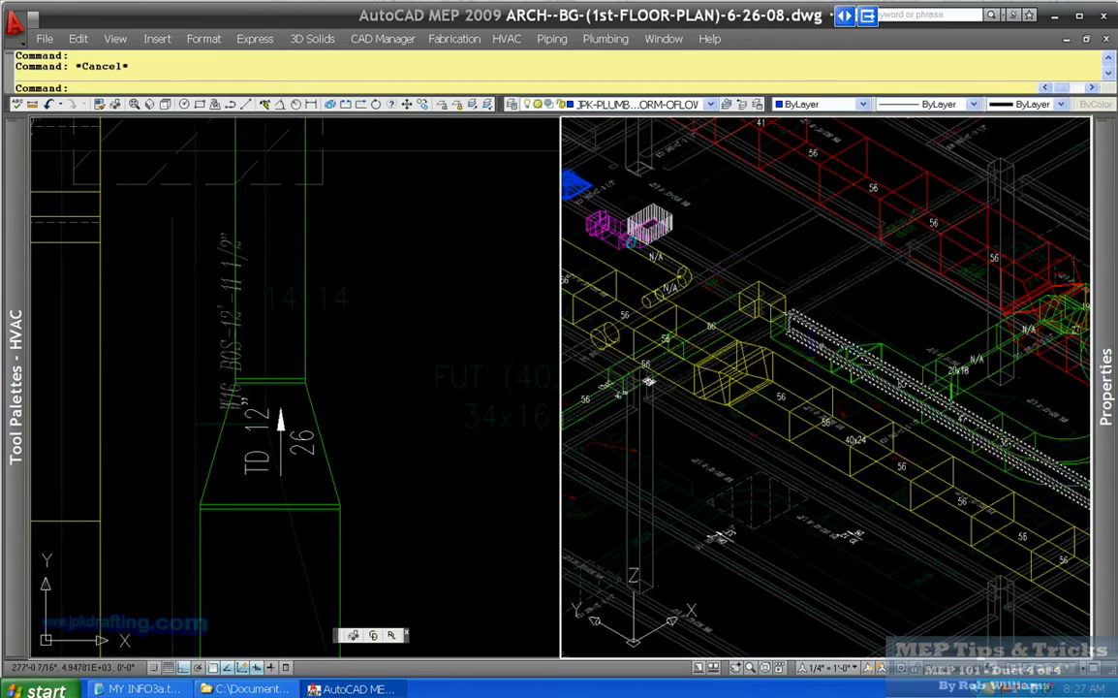
{"action": "scroll", "coordinate": [778, 306], "scroll_direction": "up", "scroll_amount": 4}
{"action": "scroll", "coordinate": [754, 371], "scroll_direction": "down", "scroll_amount": 6}
{"action": "scroll", "coordinate": [320, 368], "scroll_direction": "down", "scroll_amount": 5}
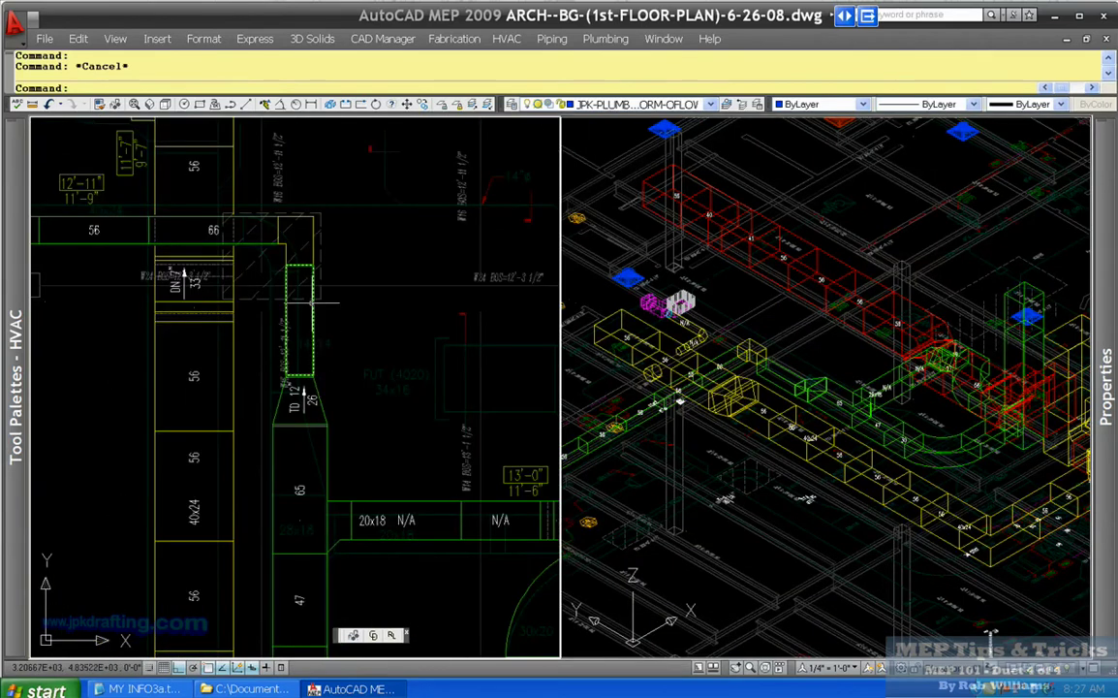
{"action": "scroll", "coordinate": [297, 350], "scroll_direction": "up", "scroll_amount": 3}
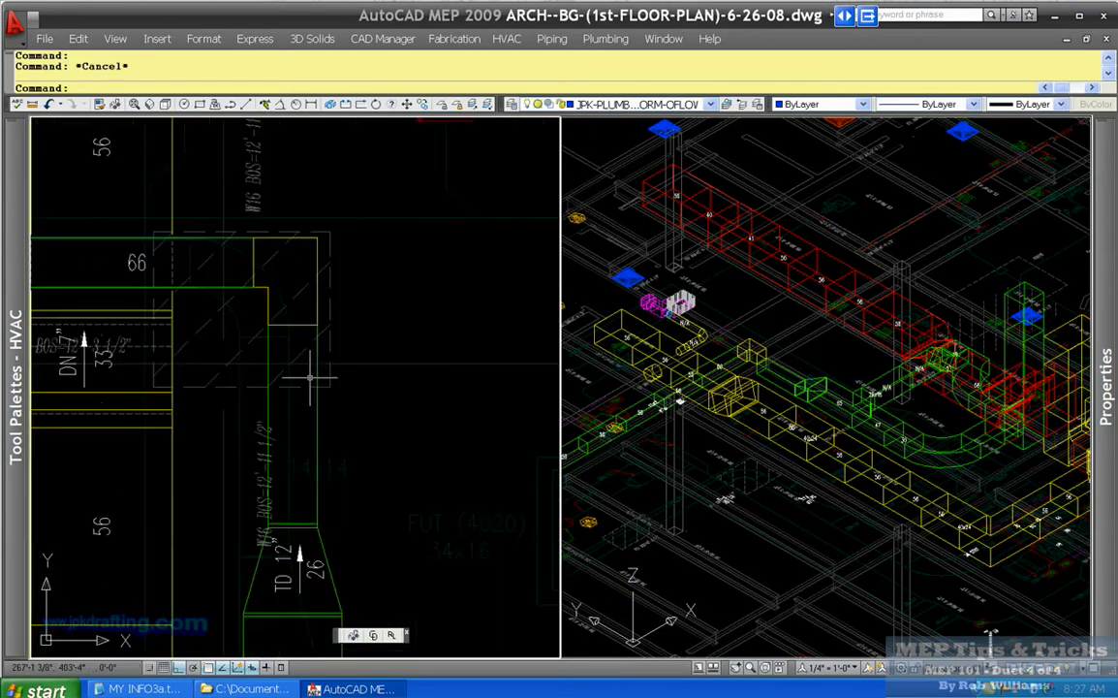
{"action": "scroll", "coordinate": [309, 377], "scroll_direction": "down", "scroll_amount": 8}
{"action": "scroll", "coordinate": [325, 374], "scroll_direction": "up", "scroll_amount": 2}
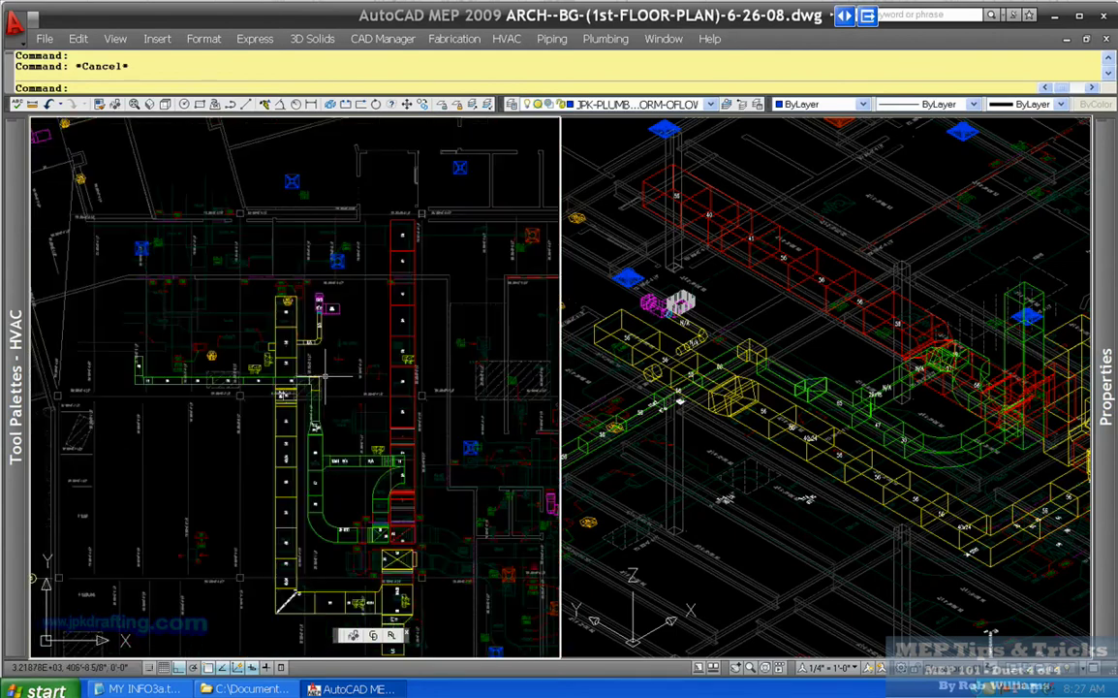
Measure the combined open end of the green 19 branch and 56 elbow with a temporary vertical linear dimension, and erase that dimension.
{"action": "scroll", "coordinate": [419, 514], "scroll_direction": "up", "scroll_amount": 6}
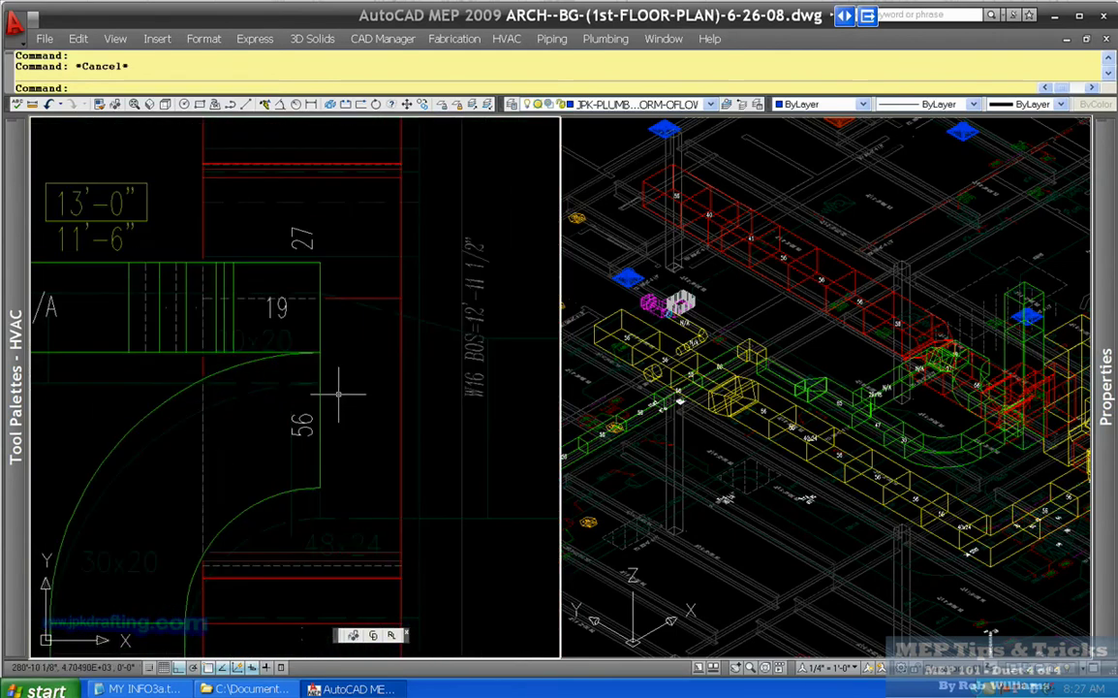
{"action": "scroll", "coordinate": [961, 333], "scroll_direction": "up", "scroll_amount": 5}
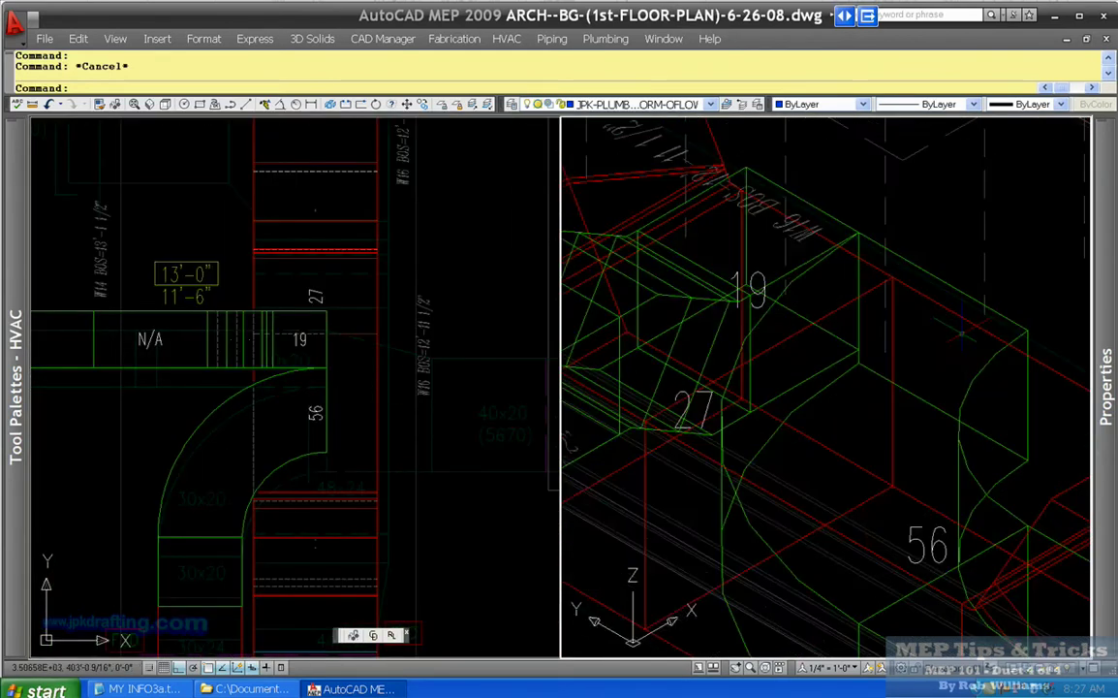
{"action": "scroll", "coordinate": [737, 360], "scroll_direction": "down", "scroll_amount": 8}
{"action": "scroll", "coordinate": [911, 216], "scroll_direction": "up", "scroll_amount": 5}
{"action": "left_click", "coordinate": [352, 357]}
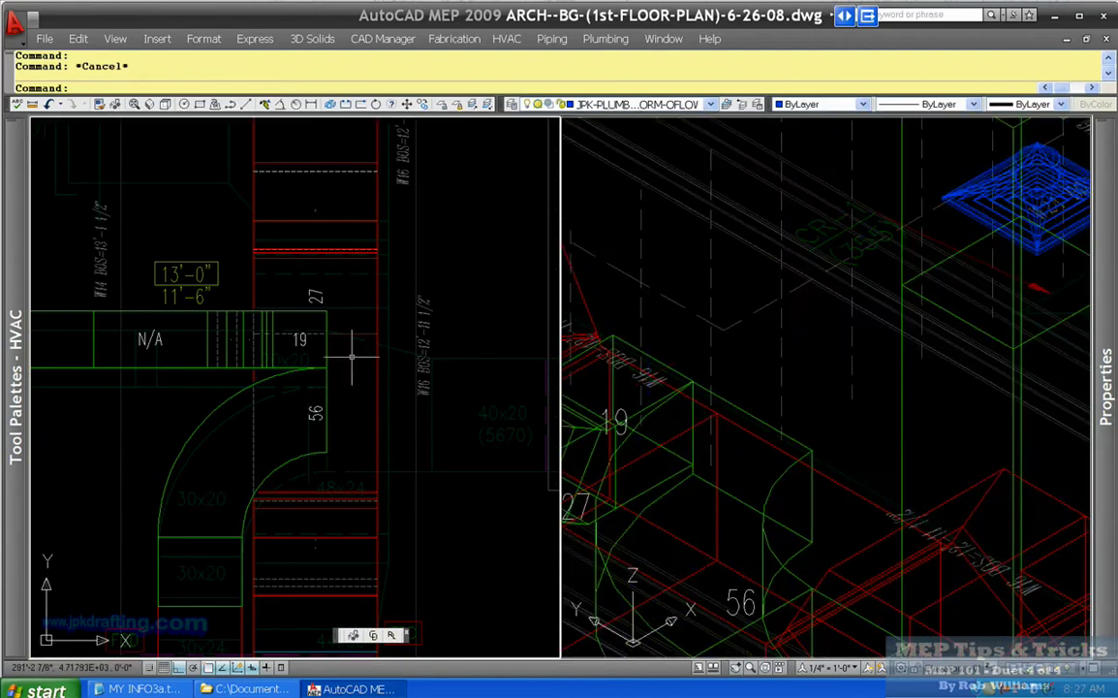
{"action": "scroll", "coordinate": [347, 355], "scroll_direction": "up", "scroll_amount": 3}
{"action": "scroll", "coordinate": [255, 352], "scroll_direction": "down", "scroll_amount": 1}
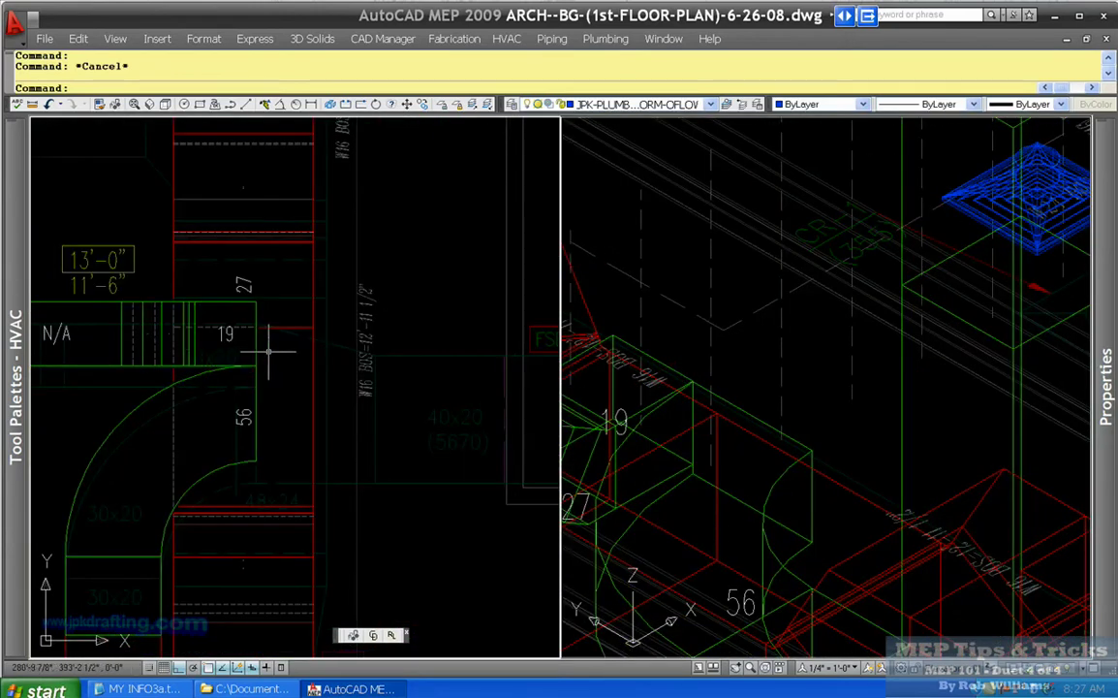
{"action": "right_click", "coordinate": [269, 354]}
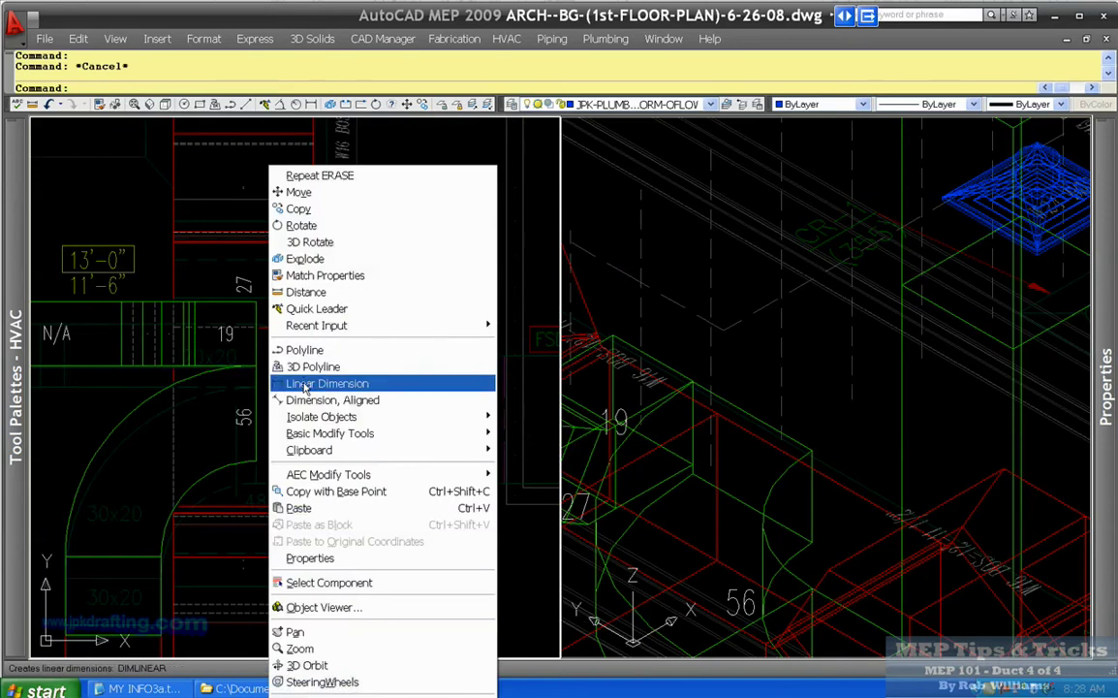
{"action": "left_click", "coordinate": [300, 381]}
{"action": "left_click", "coordinate": [255, 303]}
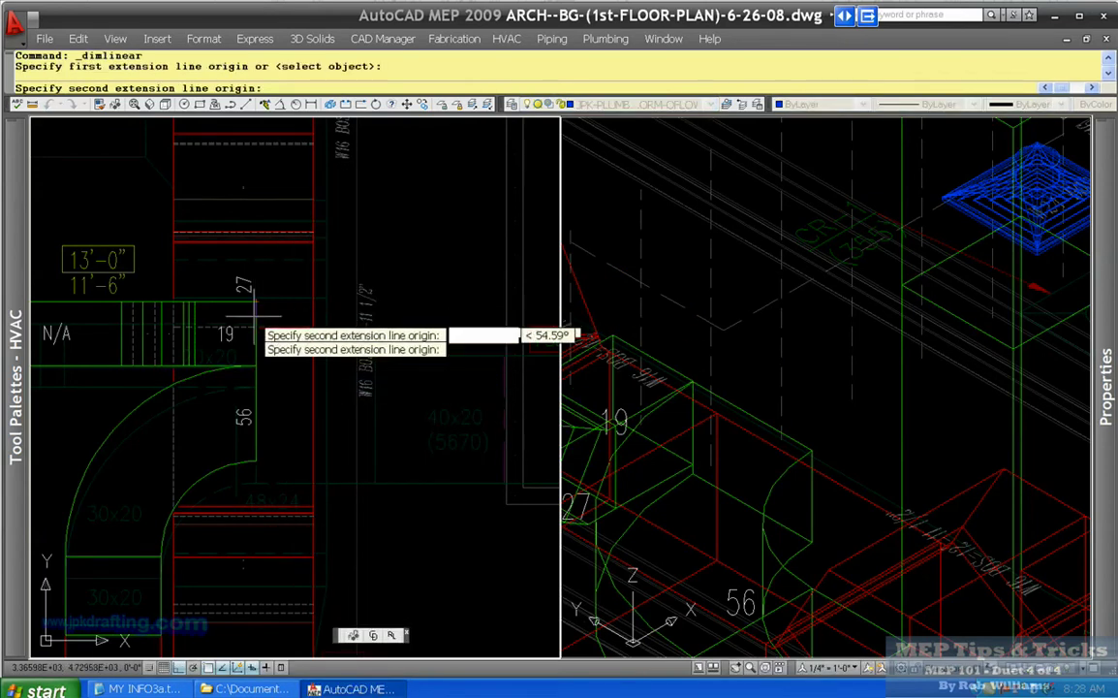
{"action": "left_click", "coordinate": [257, 453]}
{"action": "scroll", "coordinate": [281, 388], "scroll_direction": "up", "scroll_amount": 2}
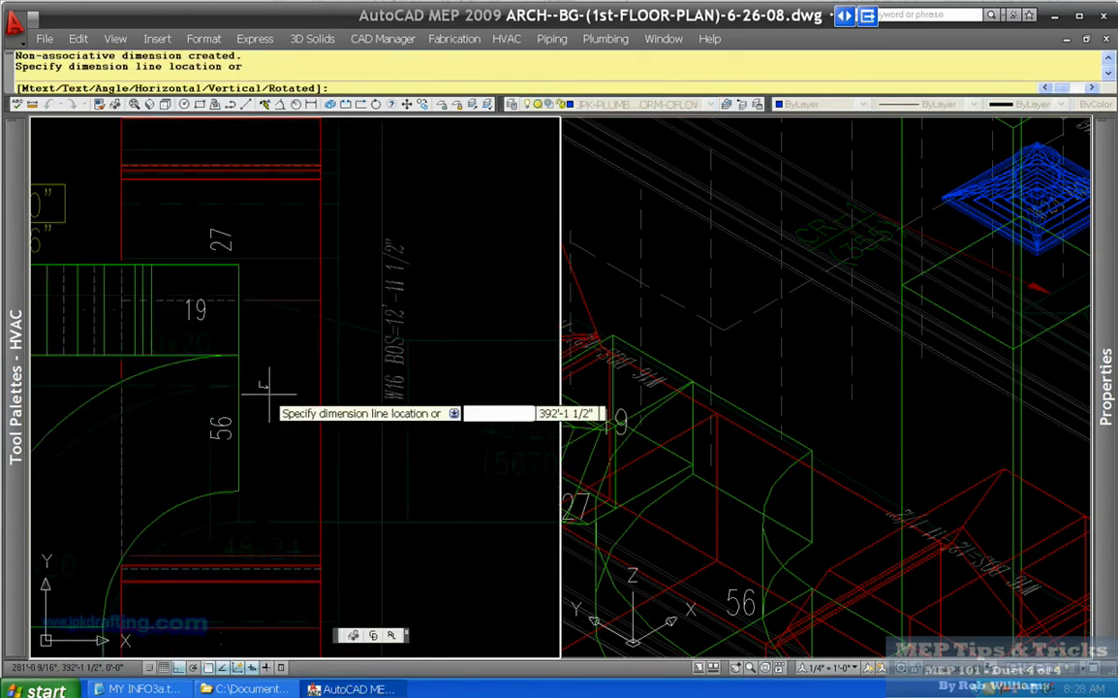
{"action": "left_click", "coordinate": [266, 395]}
{"action": "left_click", "coordinate": [268, 381]}
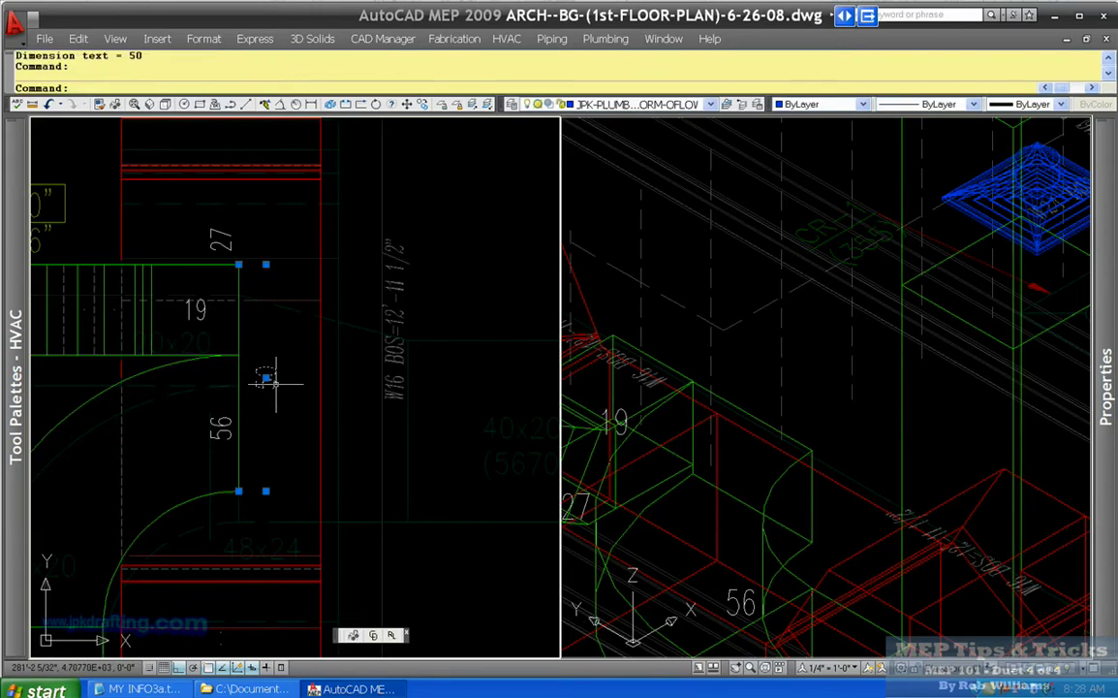
{"action": "key", "text": "Delete"}
{"action": "scroll", "coordinate": [291, 378], "scroll_direction": "down", "scroll_amount": 3}
{"action": "scroll", "coordinate": [228, 354], "scroll_direction": "up", "scroll_amount": 5}
{"action": "scroll", "coordinate": [229, 355], "scroll_direction": "down", "scroll_amount": 5}
{"action": "scroll", "coordinate": [237, 364], "scroll_direction": "up", "scroll_amount": 2}
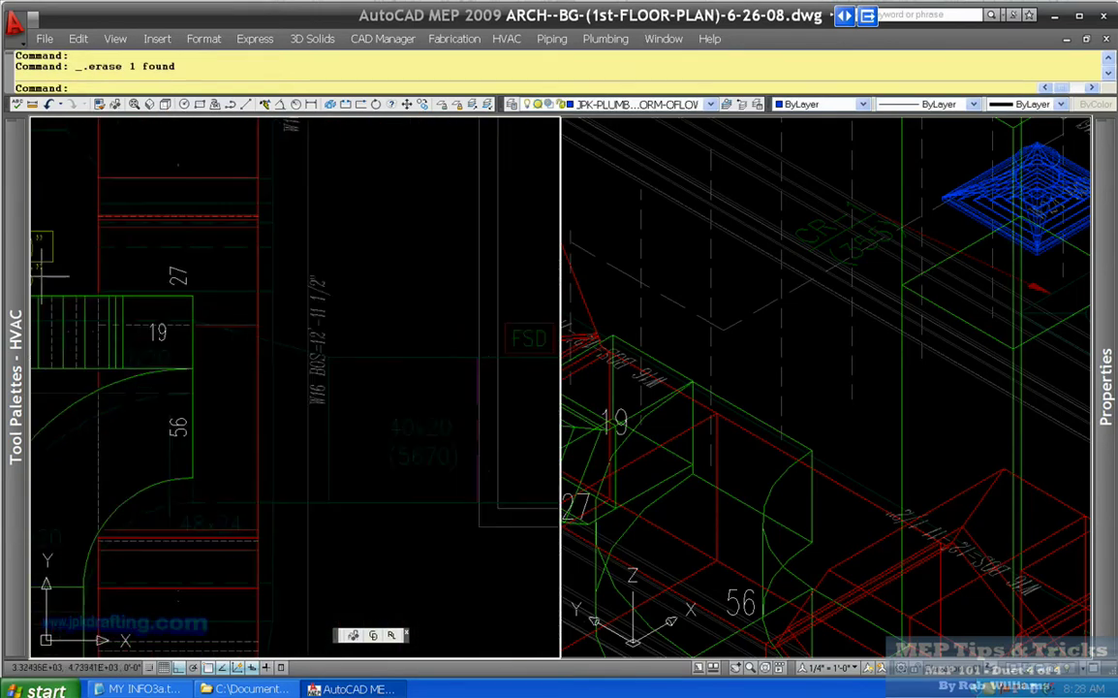
{"action": "mouse_move", "coordinate": [24, 248]}
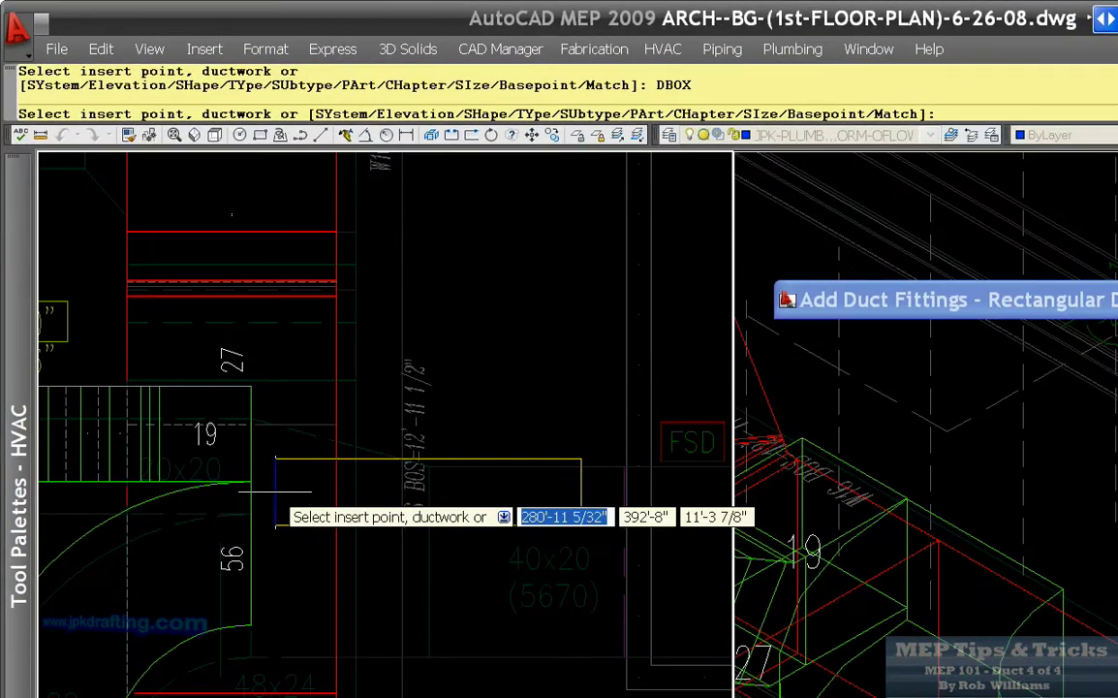
{"action": "scroll", "coordinate": [275, 491], "scroll_direction": "down", "scroll_amount": 2}
{"action": "scroll", "coordinate": [321, 544], "scroll_direction": "down", "scroll_amount": 2}
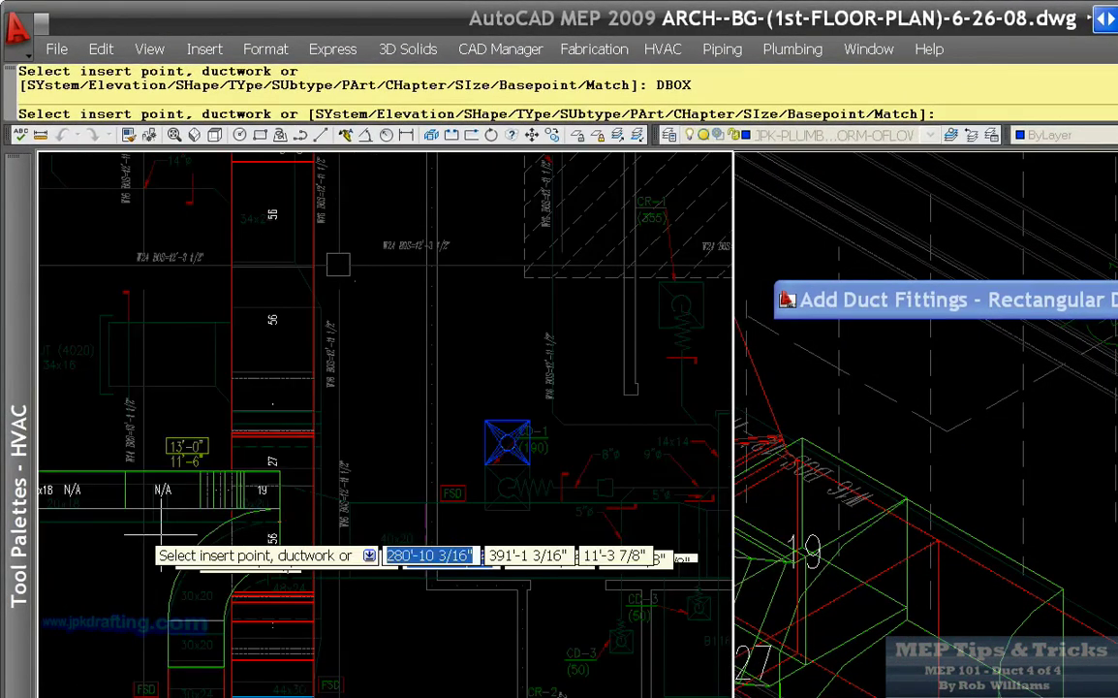
{"action": "scroll", "coordinate": [343, 516], "scroll_direction": "up", "scroll_amount": 2}
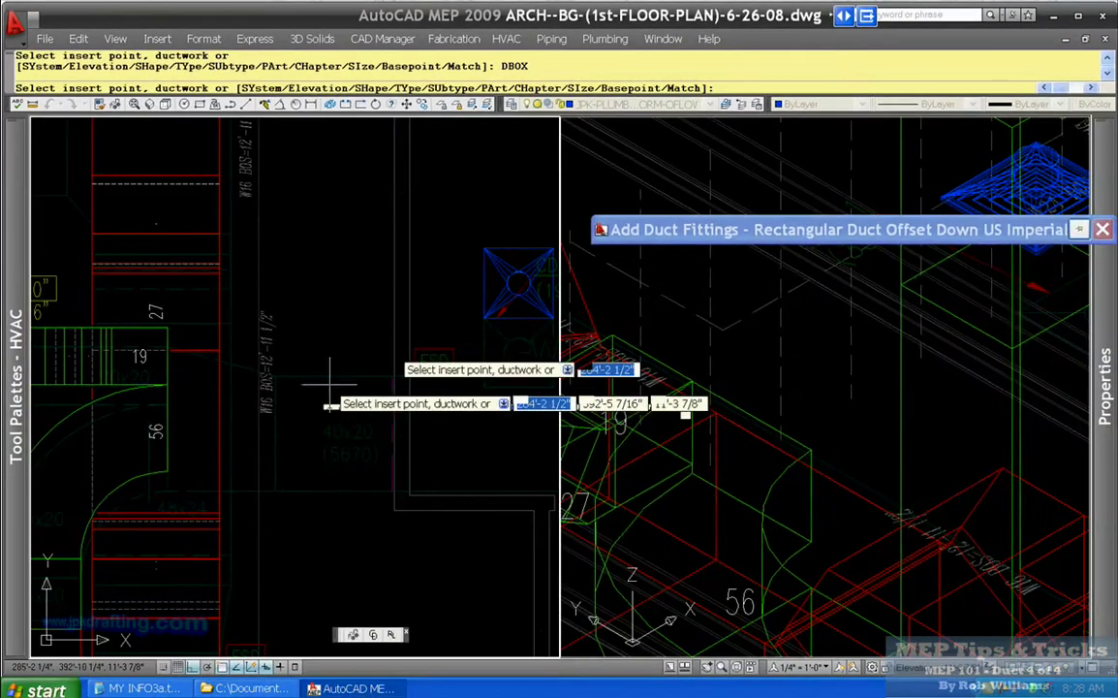
{"action": "mouse_move", "coordinate": [1069, 284]}
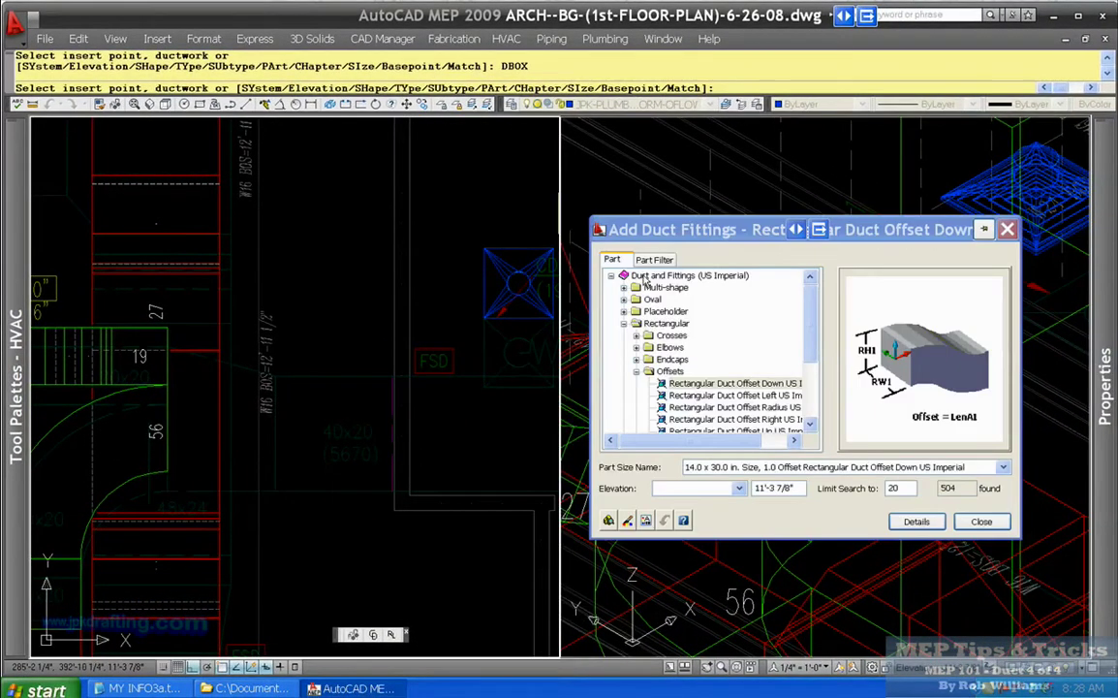
{"action": "key", "text": "Escape"}
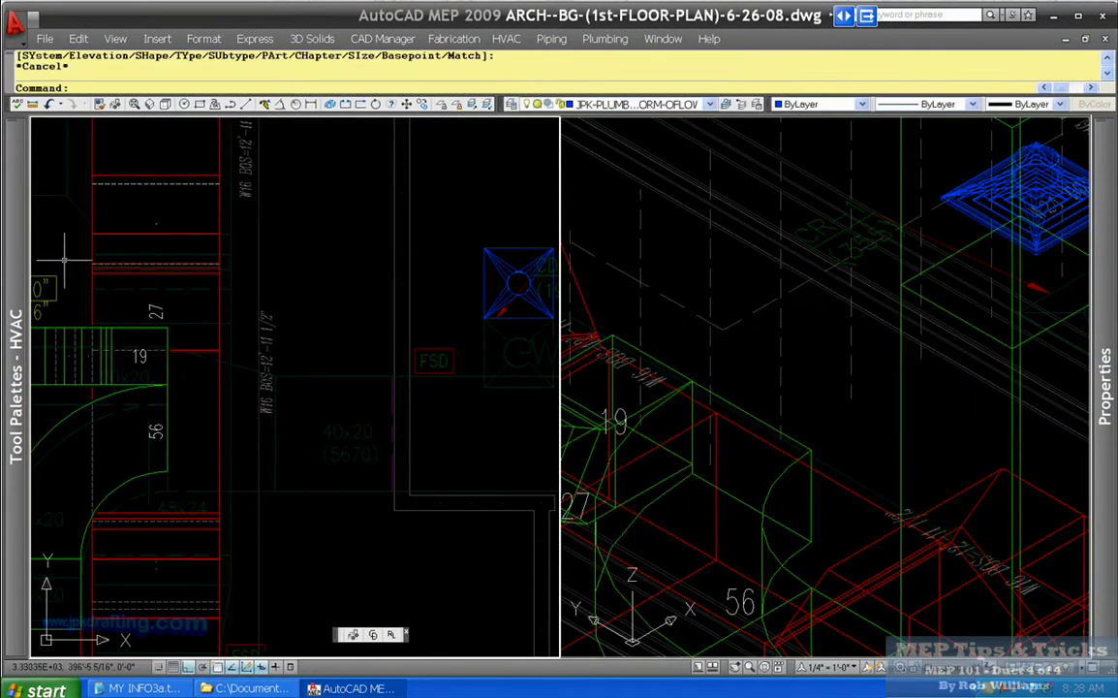
Draw a short 50" x 18" rectangular Exhaust duct in the clear area beside the open ends of the green 19 and 56 fittings.
{"action": "mouse_move", "coordinate": [18, 230]}
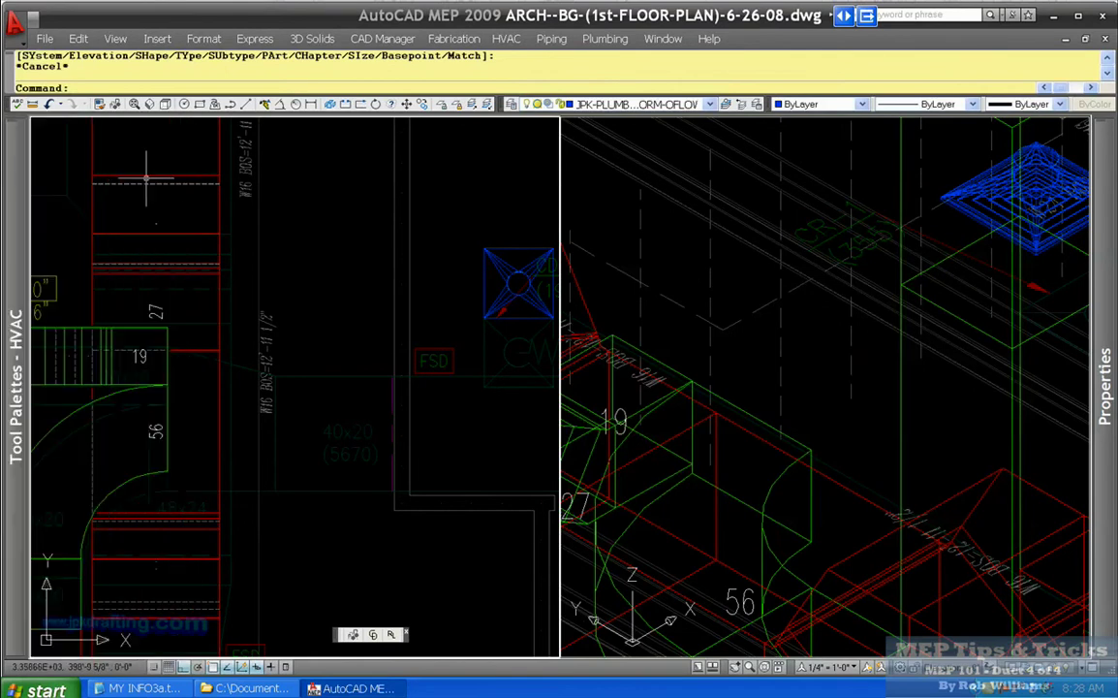
{"action": "mouse_move", "coordinate": [21, 186]}
{"action": "left_click", "coordinate": [184, 165]}
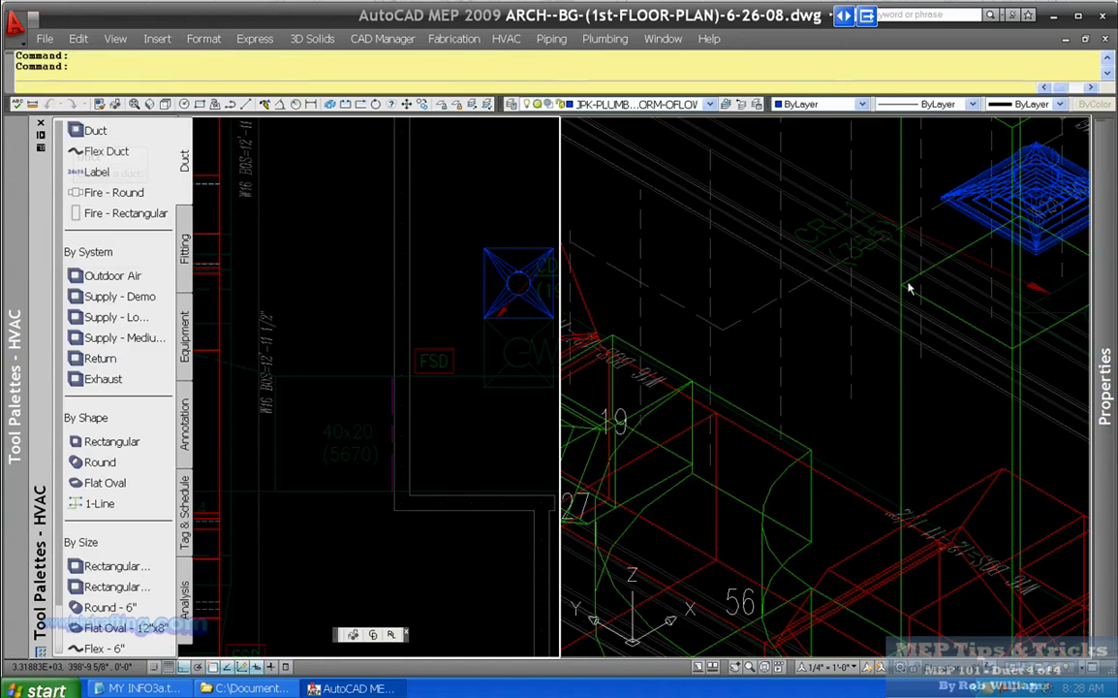
{"action": "mouse_move", "coordinate": [918, 149]}
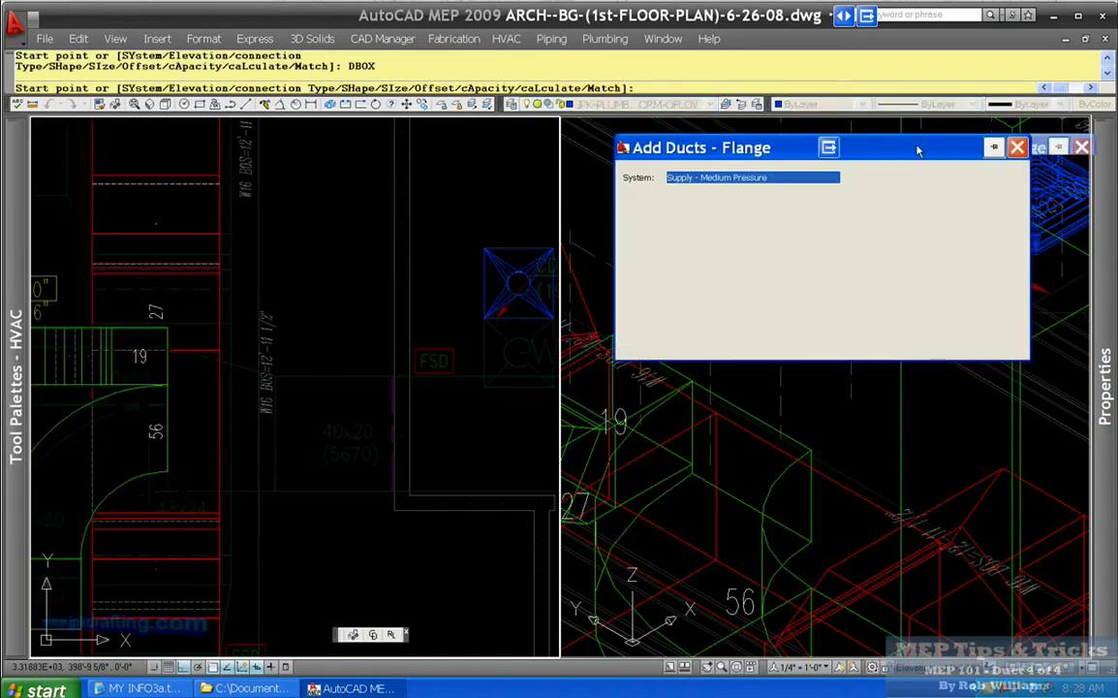
{"action": "left_click", "coordinate": [714, 179]}
{"action": "left_click", "coordinate": [704, 191]}
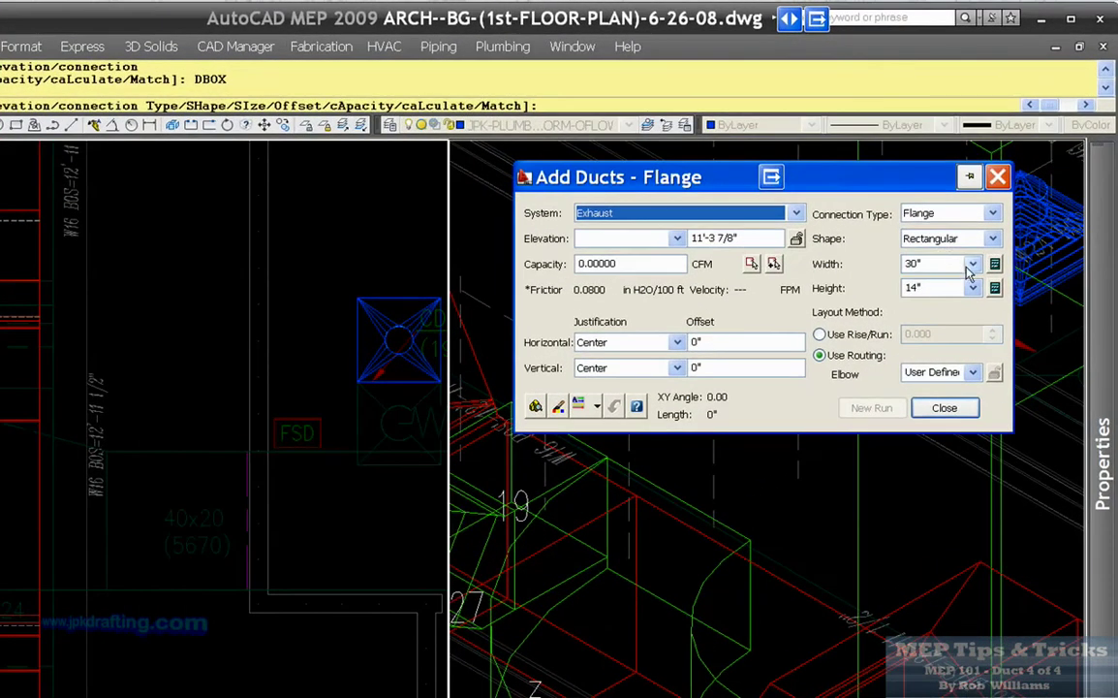
{"action": "left_click", "coordinate": [971, 266]}
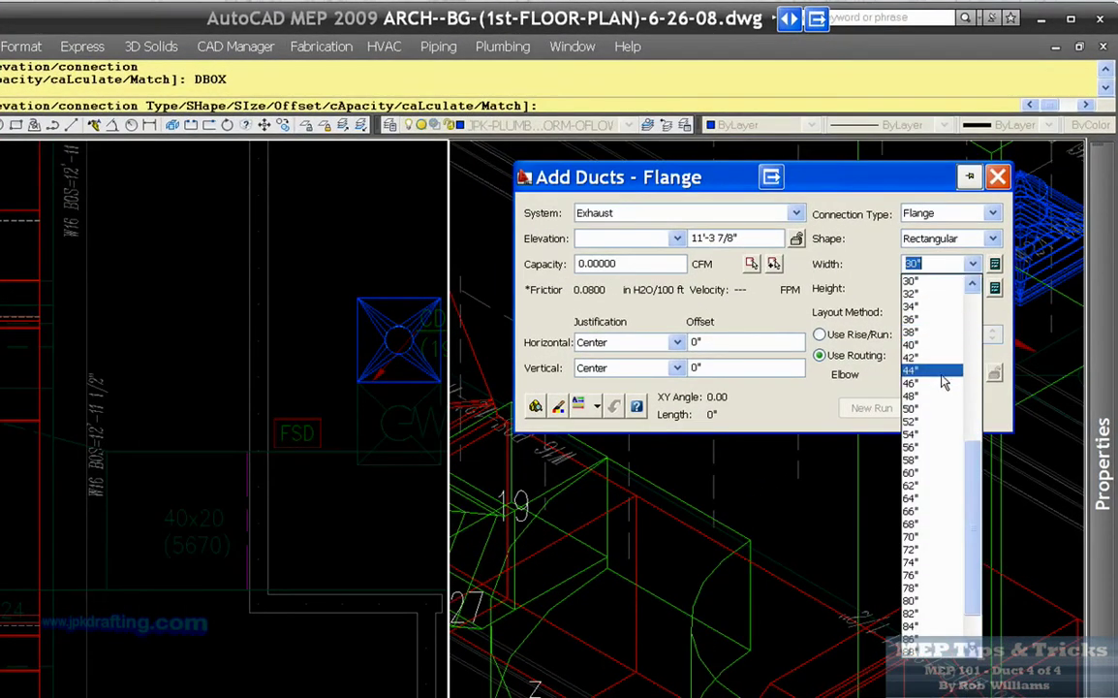
{"action": "left_click", "coordinate": [936, 408]}
{"action": "left_click", "coordinate": [972, 289]}
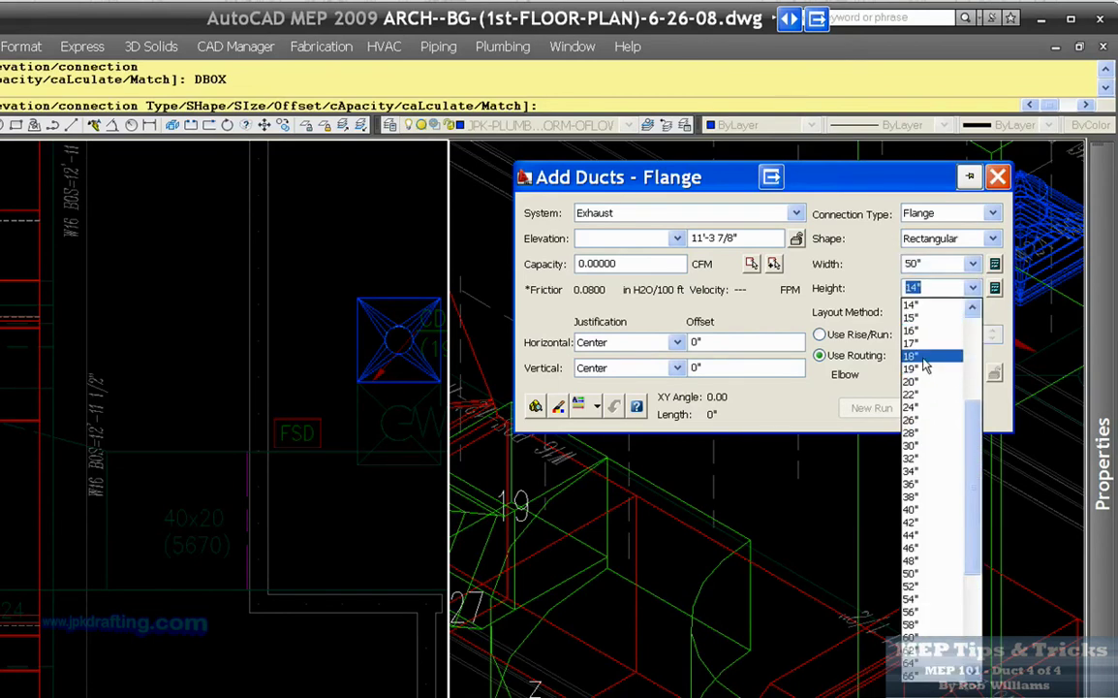
{"action": "left_click", "coordinate": [925, 356]}
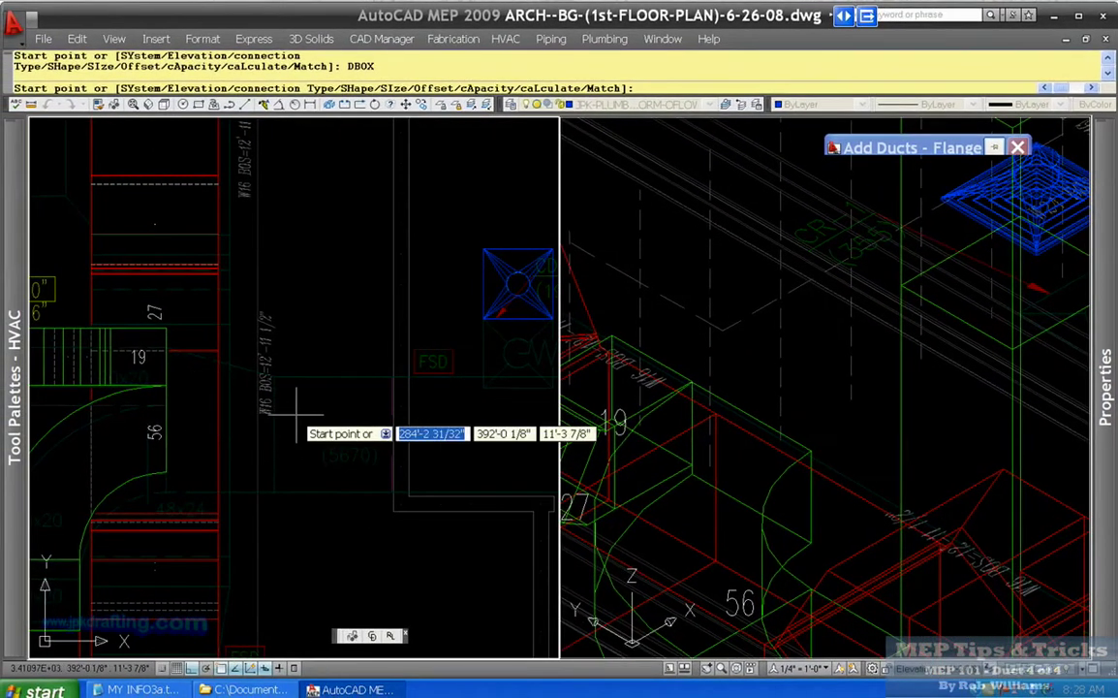
{"action": "left_click", "coordinate": [296, 400]}
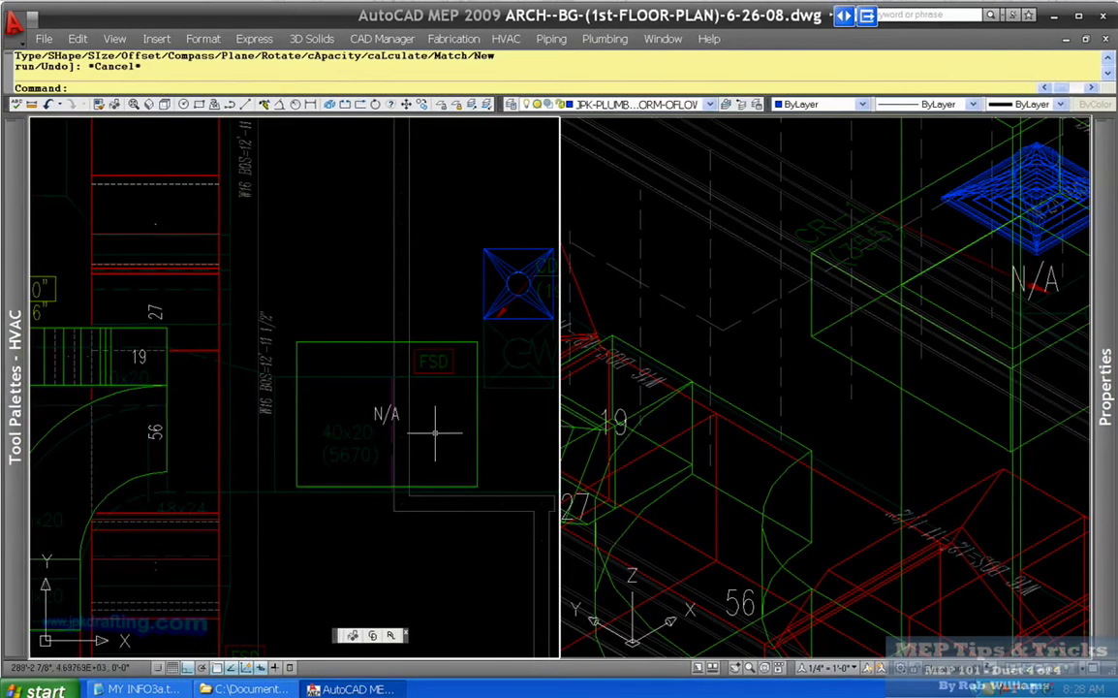
Move the new 50" x 18" duct by its upper corner onto the matching corner of the green fittings' combined open end.
{"action": "right_click", "coordinate": [906, 356]}
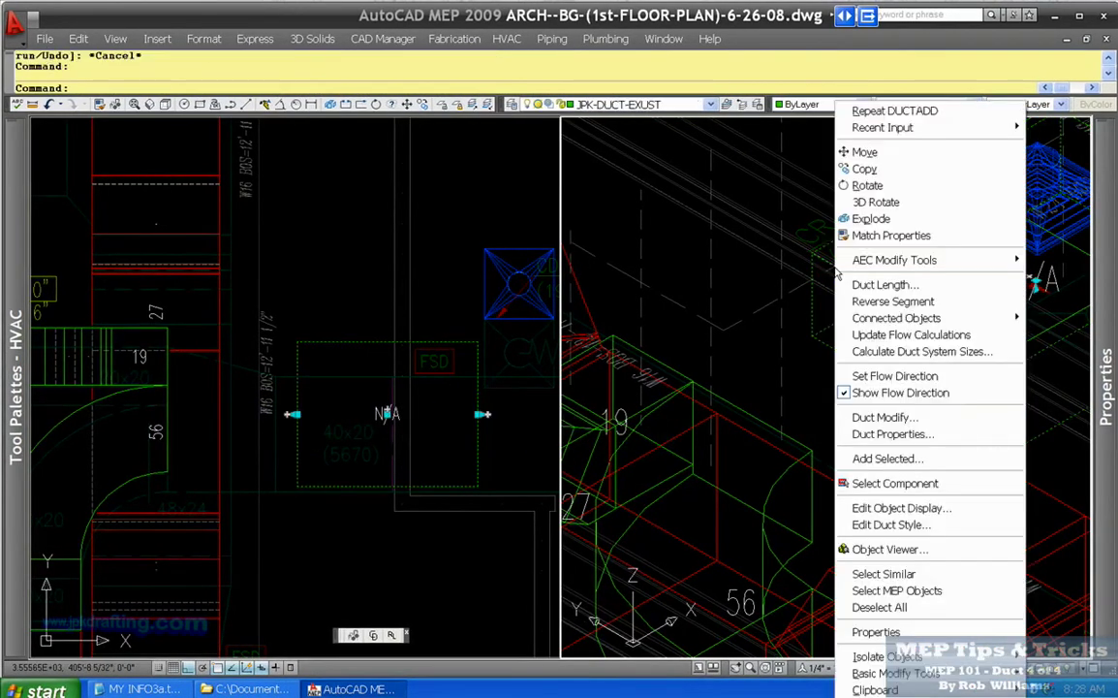
{"action": "left_click", "coordinate": [862, 150]}
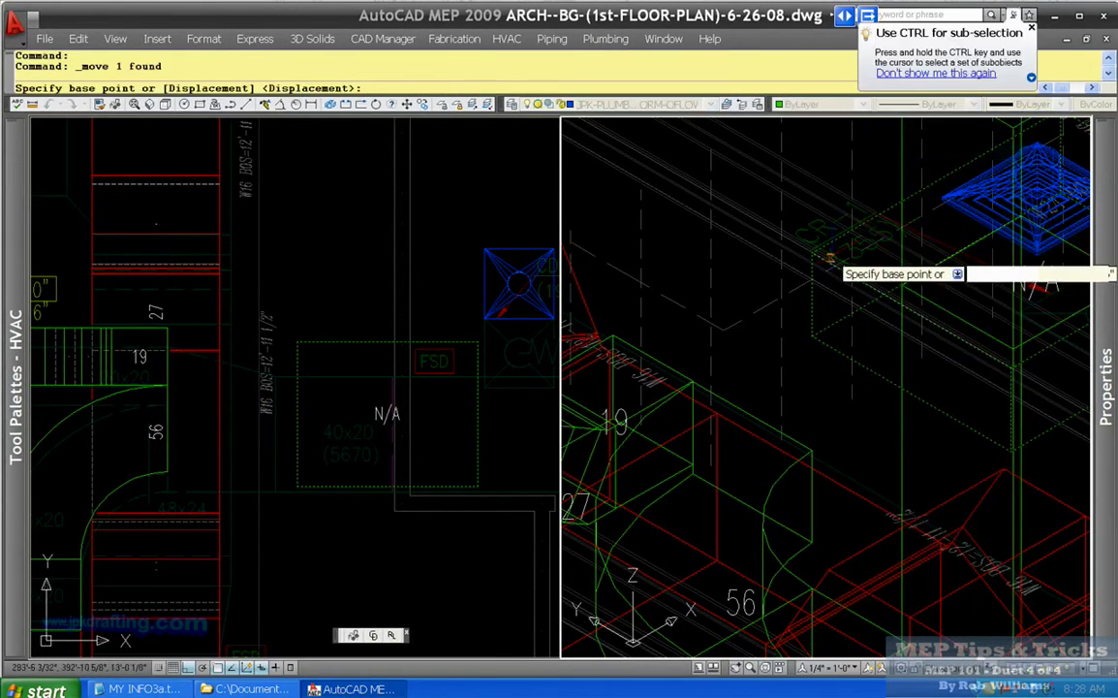
{"action": "left_click", "coordinate": [812, 249]}
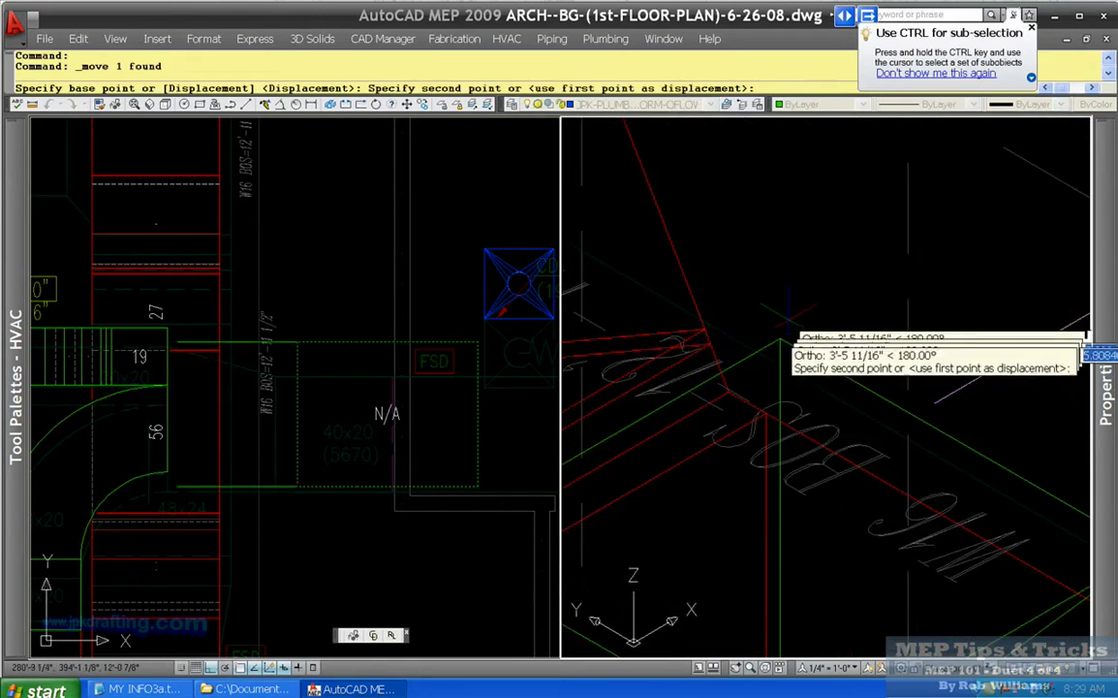
{"action": "left_click", "coordinate": [780, 341]}
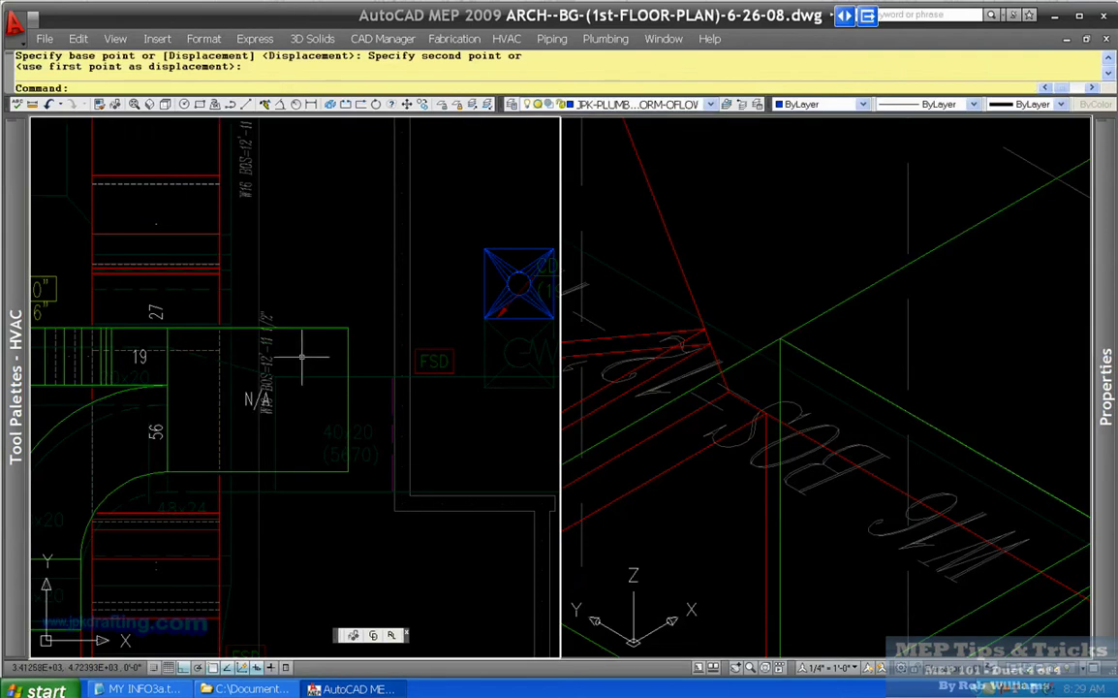
Examine in plan how the moved duct meets the green 19 branch and 56 elbow.
{"action": "key", "text": "Escape"}
{"action": "left_click", "coordinate": [349, 380]}
{"action": "key", "text": "Escape"}
{"action": "scroll", "coordinate": [456, 416], "scroll_direction": "down", "scroll_amount": 4}
{"action": "scroll", "coordinate": [378, 422], "scroll_direction": "up", "scroll_amount": 3}
{"action": "scroll", "coordinate": [195, 449], "scroll_direction": "up", "scroll_amount": 4}
{"action": "scroll", "coordinate": [254, 336], "scroll_direction": "down", "scroll_amount": 4}
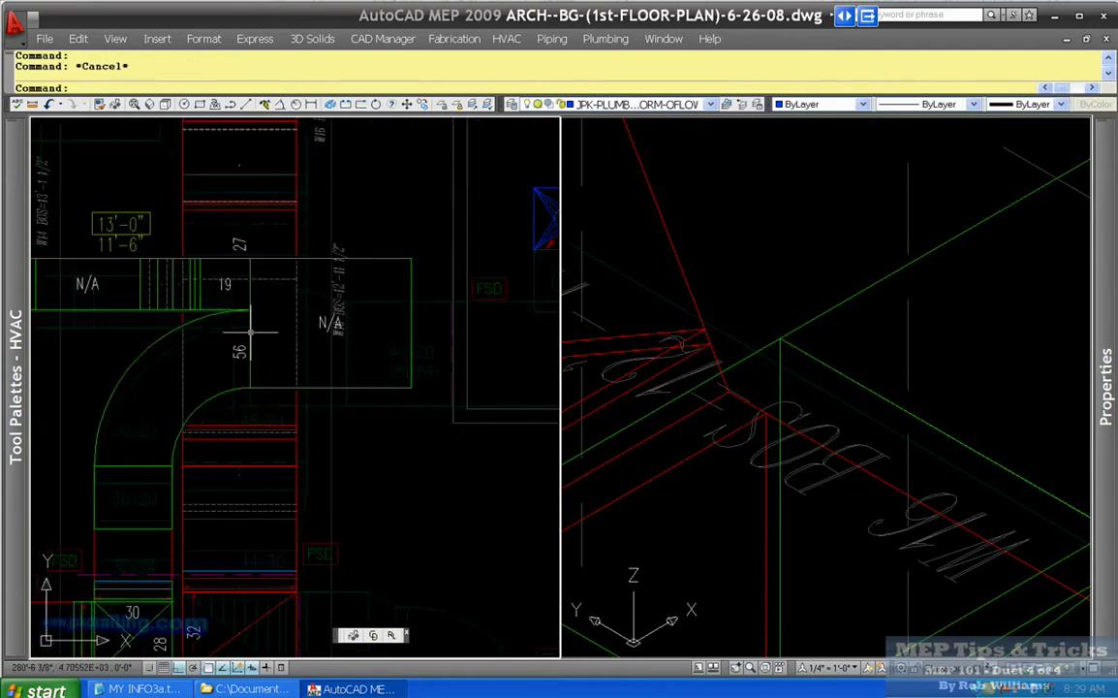
{"action": "scroll", "coordinate": [235, 310], "scroll_direction": "up", "scroll_amount": 3}
{"action": "scroll", "coordinate": [275, 312], "scroll_direction": "down", "scroll_amount": 3}
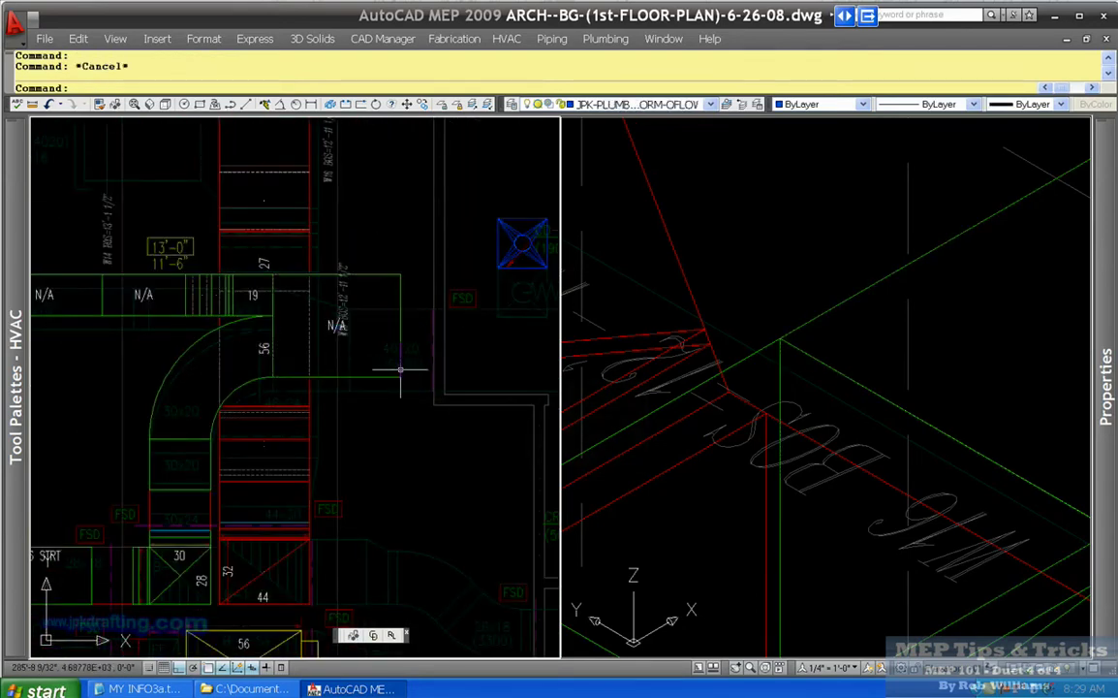
Locate the magenta 8" round-inlet, 12x12 terminal box and examine it in both the plan and 3D views.
{"action": "scroll", "coordinate": [408, 378], "scroll_direction": "down", "scroll_amount": 5}
{"action": "scroll", "coordinate": [404, 374], "scroll_direction": "up", "scroll_amount": 5}
{"action": "scroll", "coordinate": [377, 376], "scroll_direction": "down", "scroll_amount": 4}
{"action": "scroll", "coordinate": [340, 377], "scroll_direction": "up", "scroll_amount": 3}
{"action": "scroll", "coordinate": [304, 395], "scroll_direction": "up", "scroll_amount": 2}
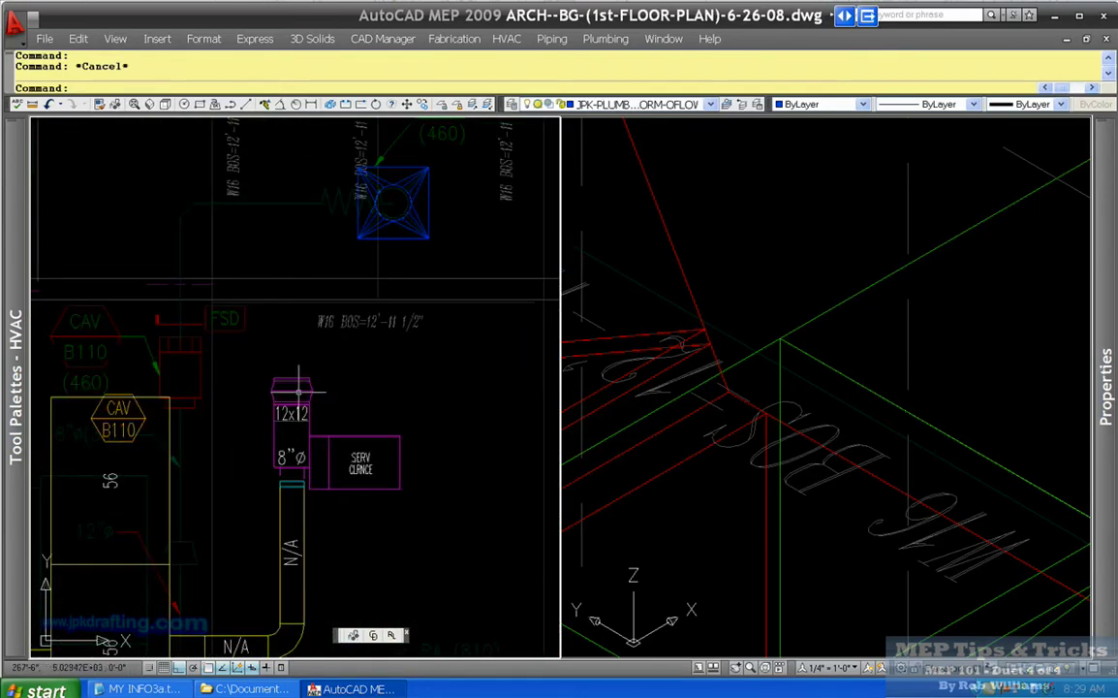
{"action": "double_click", "coordinate": [291, 413]}
{"action": "key", "text": "Escape"}
{"action": "left_click", "coordinate": [307, 390]}
{"action": "scroll", "coordinate": [306, 391], "scroll_direction": "up", "scroll_amount": 2}
{"action": "key", "text": "Escape"}
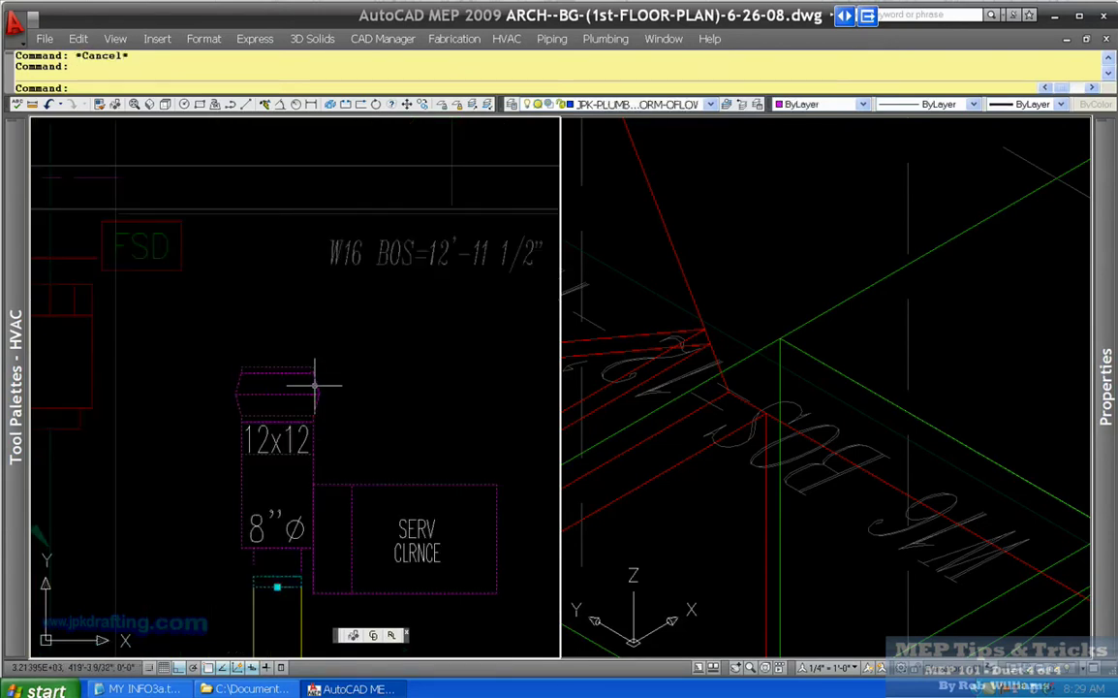
{"action": "left_click", "coordinate": [724, 378]}
{"action": "scroll", "coordinate": [724, 379], "scroll_direction": "down", "scroll_amount": 8}
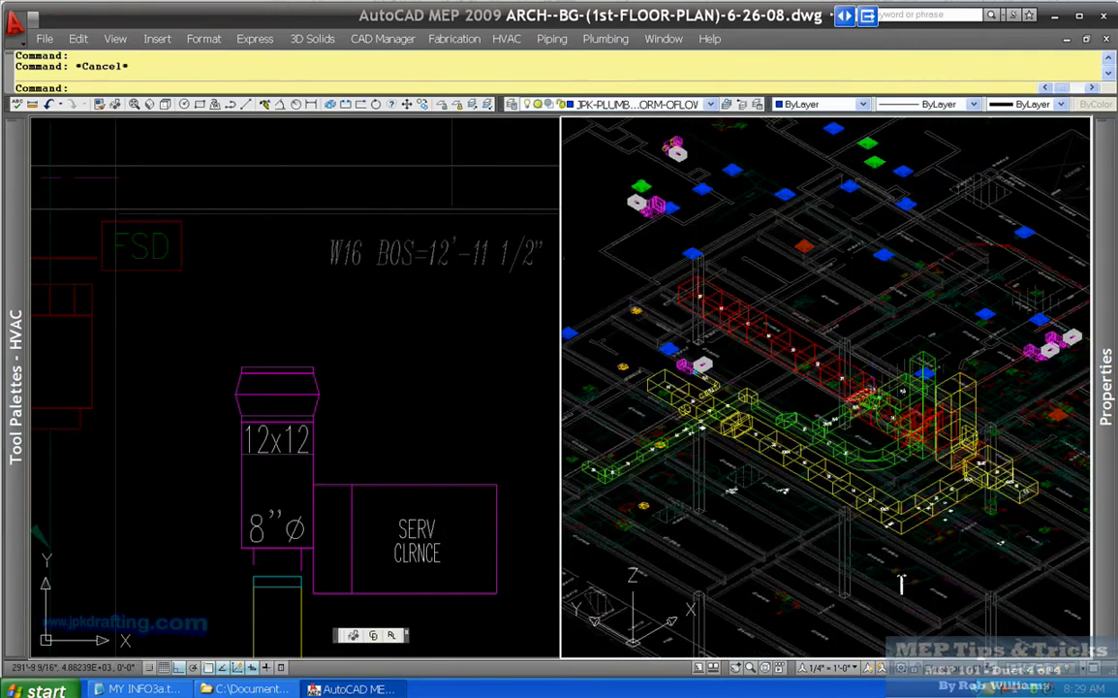
{"action": "scroll", "coordinate": [678, 365], "scroll_direction": "up", "scroll_amount": 8}
{"action": "left_click", "coordinate": [452, 385]}
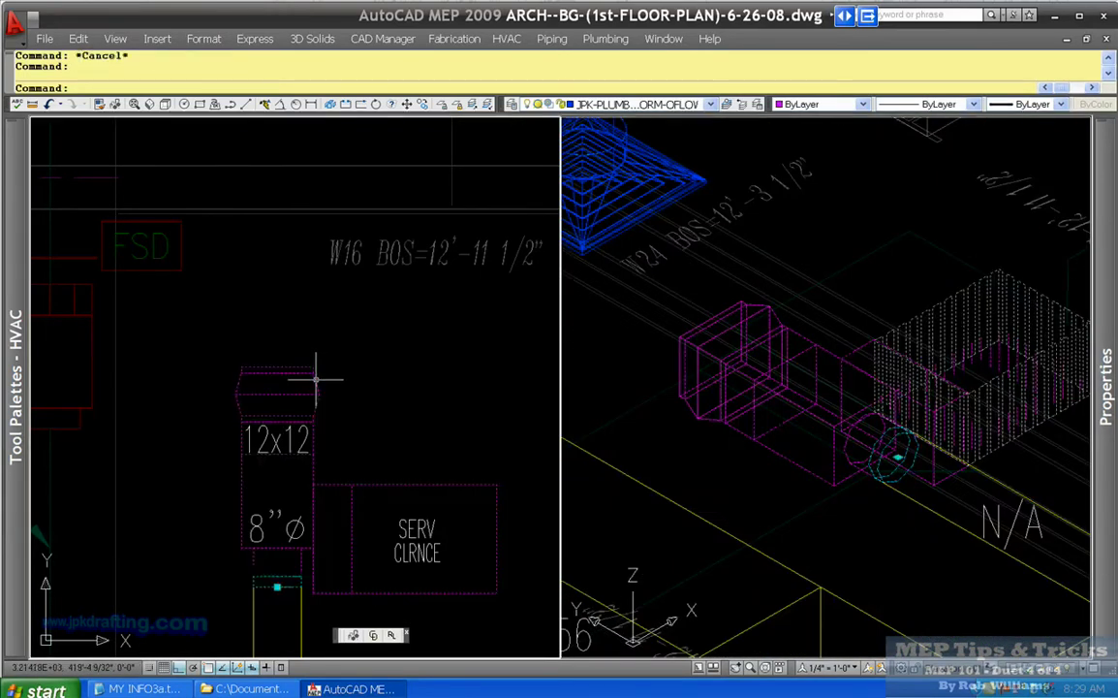
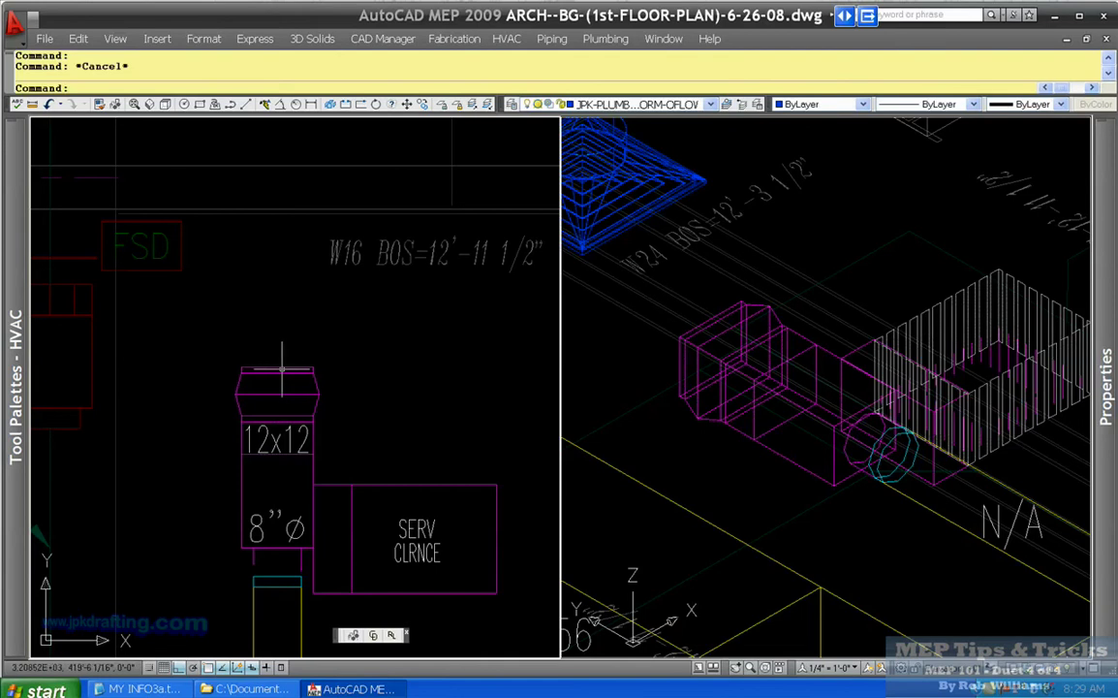
Examine the outlet end of the 12x12 terminal box closely in plan, including its top edge and tapered section.
{"action": "left_click", "coordinate": [281, 368]}
{"action": "key", "text": "Escape"}
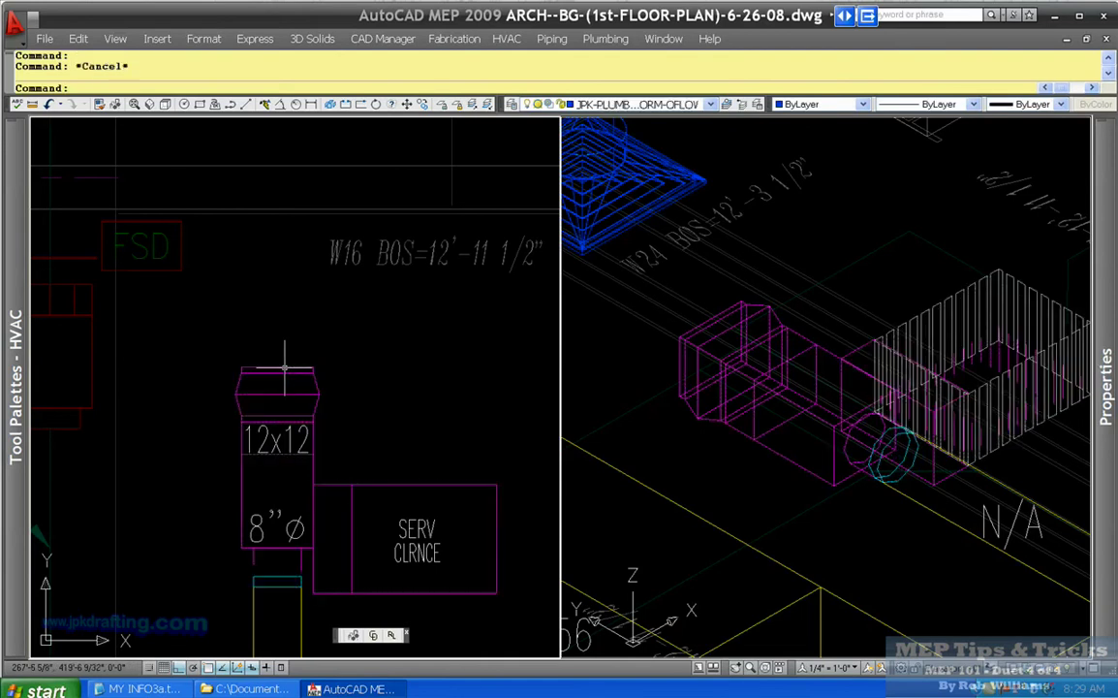
{"action": "scroll", "coordinate": [491, 502], "scroll_direction": "down", "scroll_amount": 4}
{"action": "scroll", "coordinate": [428, 467], "scroll_direction": "up", "scroll_amount": 3}
{"action": "scroll", "coordinate": [428, 468], "scroll_direction": "up", "scroll_amount": 2}
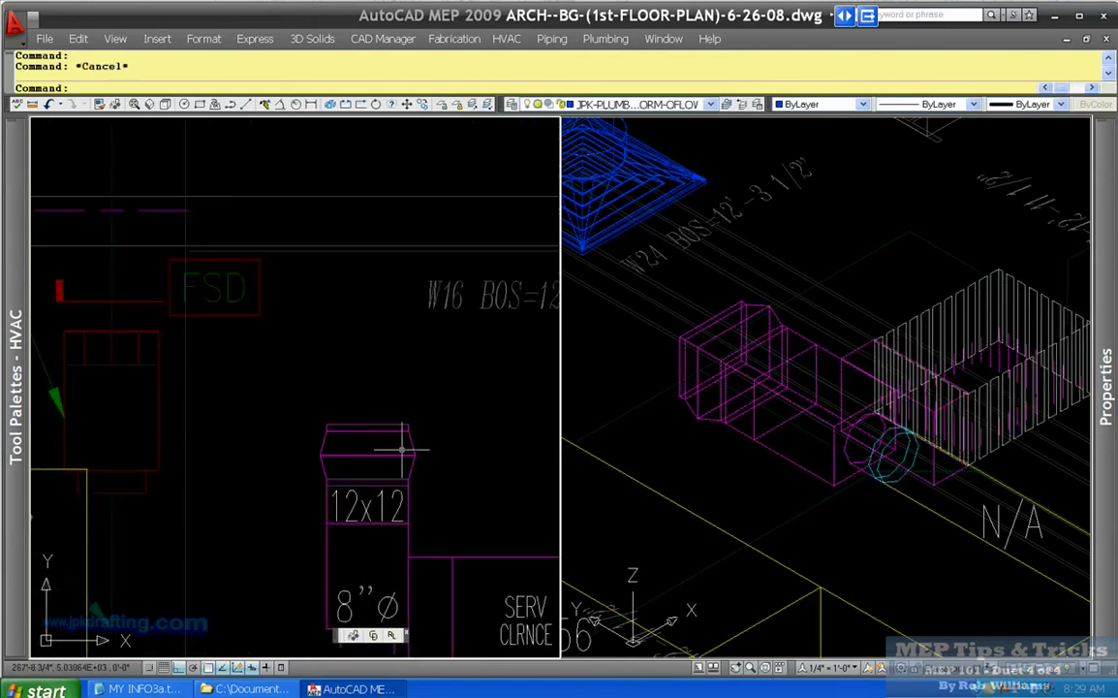
{"action": "scroll", "coordinate": [411, 471], "scroll_direction": "up", "scroll_amount": 2}
{"action": "scroll", "coordinate": [368, 451], "scroll_direction": "down", "scroll_amount": 1}
{"action": "scroll", "coordinate": [374, 394], "scroll_direction": "up", "scroll_amount": 4}
{"action": "scroll", "coordinate": [378, 381], "scroll_direction": "down", "scroll_amount": 4}
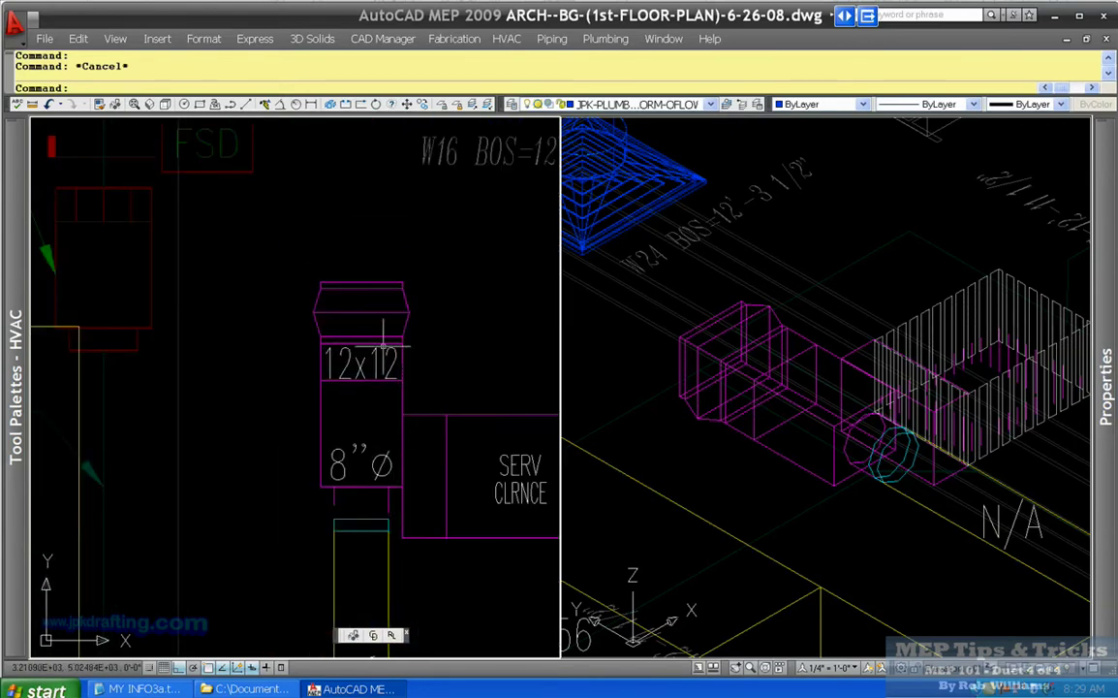
{"action": "scroll", "coordinate": [377, 431], "scroll_direction": "down", "scroll_amount": 2}
{"action": "scroll", "coordinate": [353, 405], "scroll_direction": "up", "scroll_amount": 3}
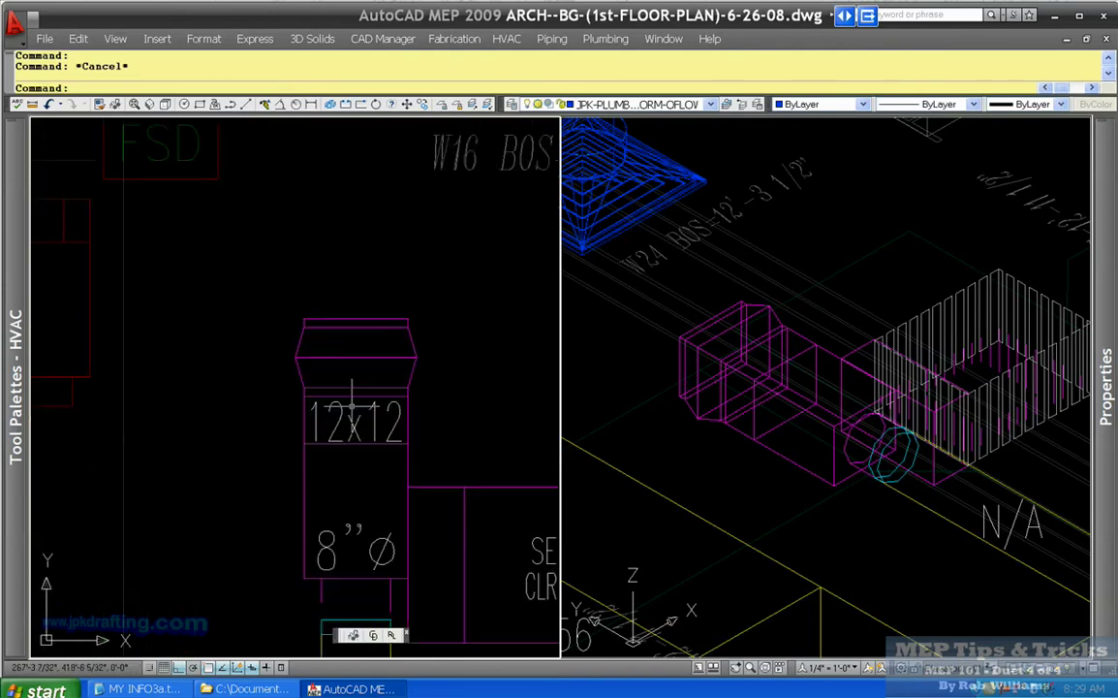
Set up a new rectangular duct run with the Supply - Low Pressure system, 12" wide and 12" high.
{"action": "mouse_move", "coordinate": [13, 253]}
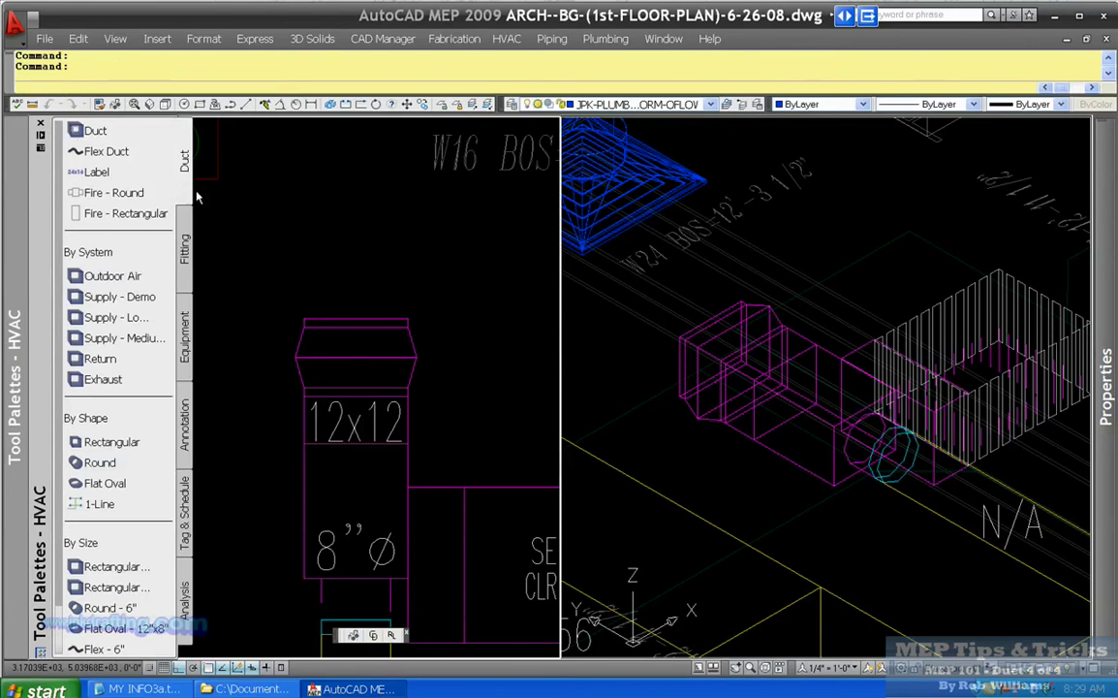
{"action": "mouse_move", "coordinate": [966, 160]}
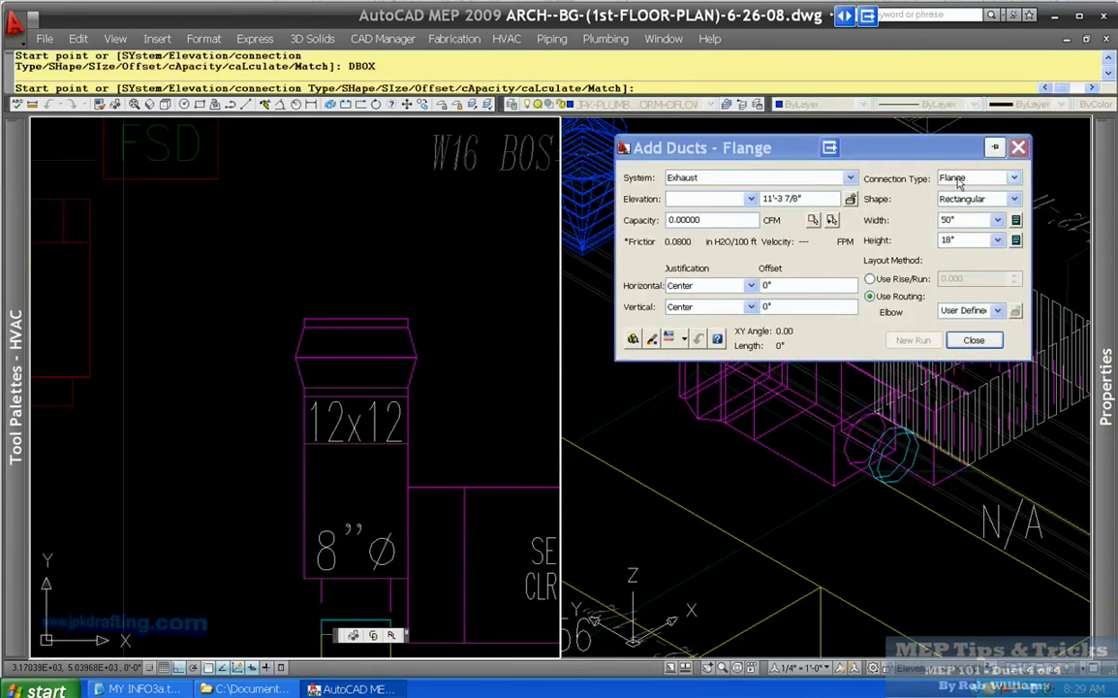
{"action": "double_click", "coordinate": [957, 219]}
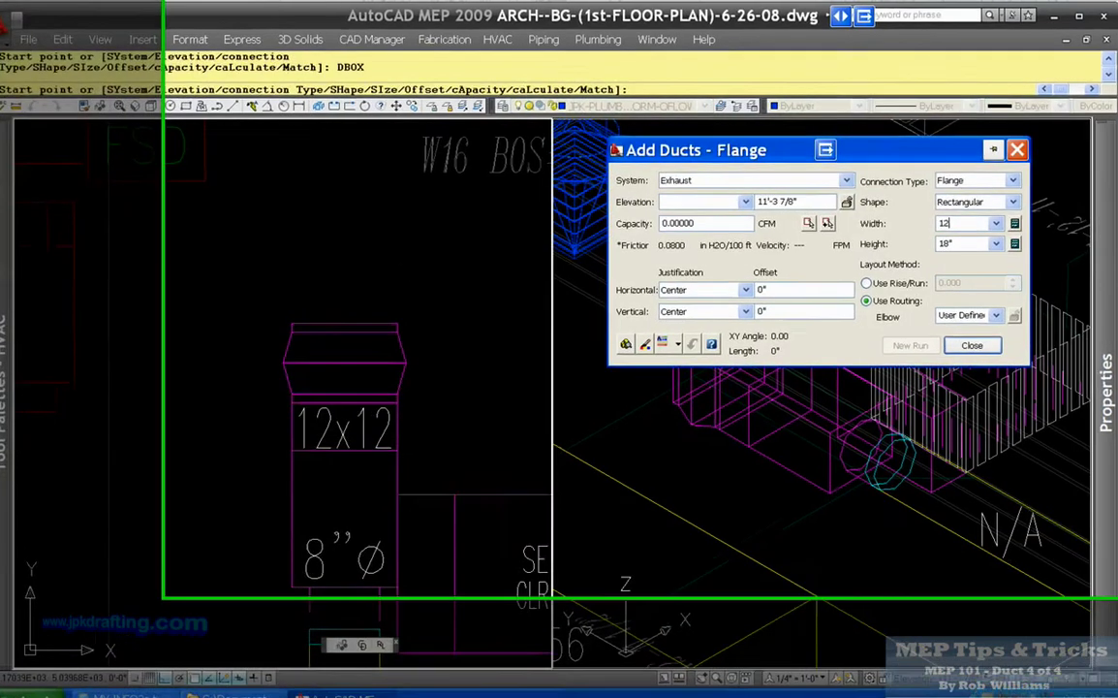
{"action": "type", "text": "12"}
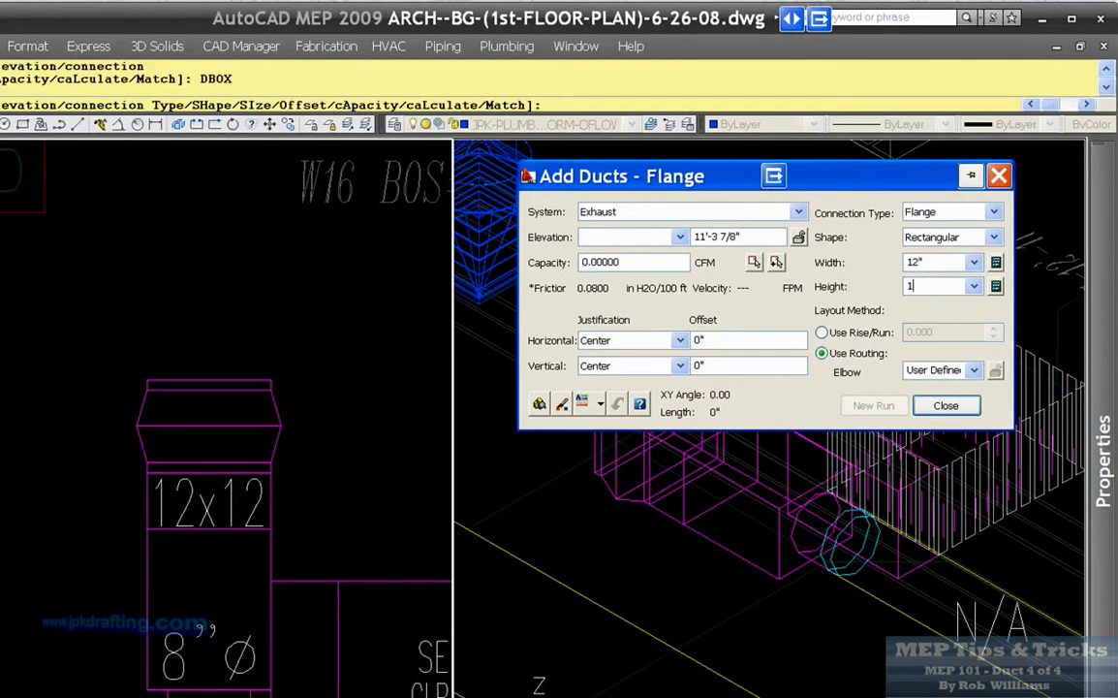
{"action": "left_click", "coordinate": [679, 219]}
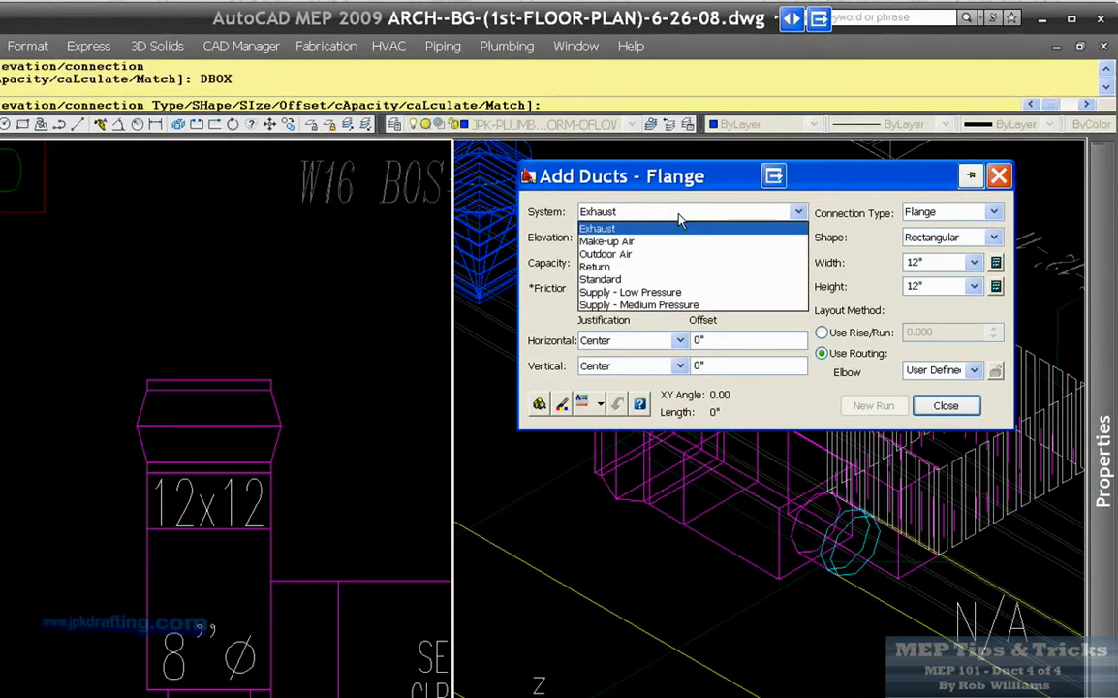
{"action": "left_click", "coordinate": [645, 293]}
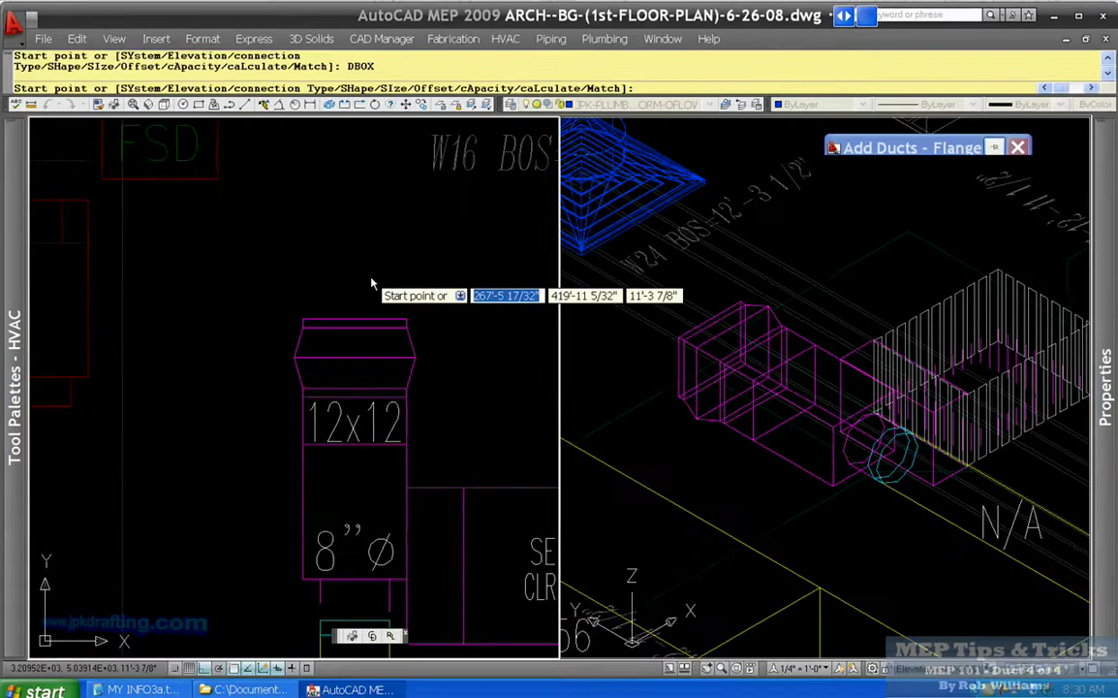
Draw one straight 12" x 12" supply duct away from the terminal box, starting at the midpoint of its outlet edge.
{"action": "right_click", "coordinate": [231, 338], "text": "shift"}
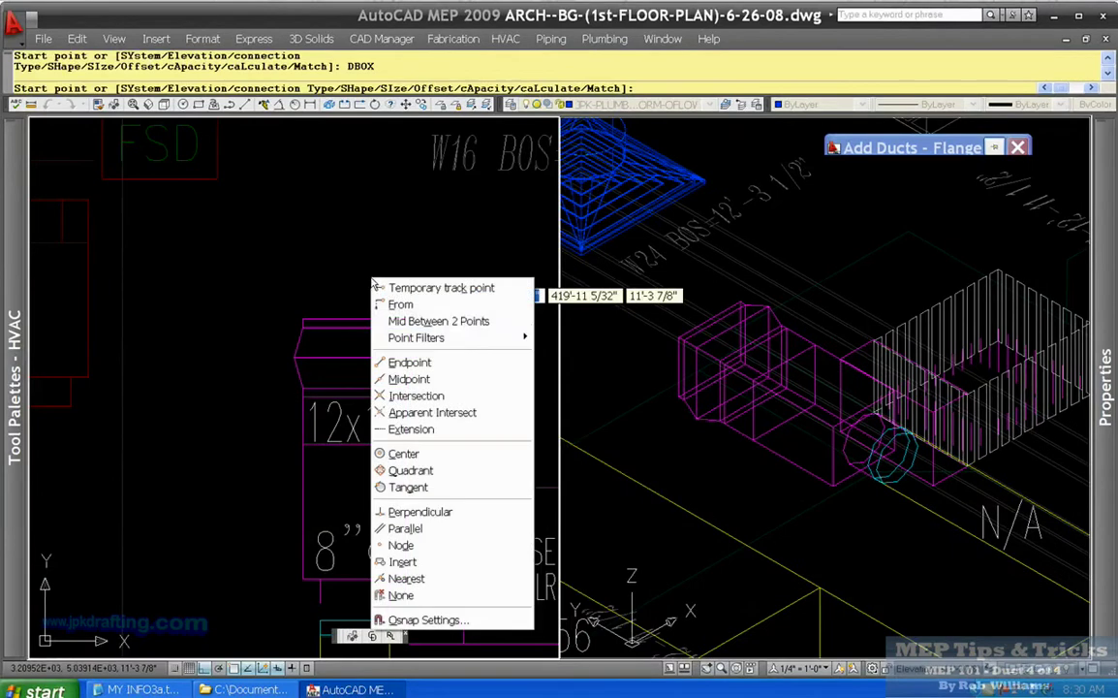
{"action": "left_click", "coordinate": [402, 379]}
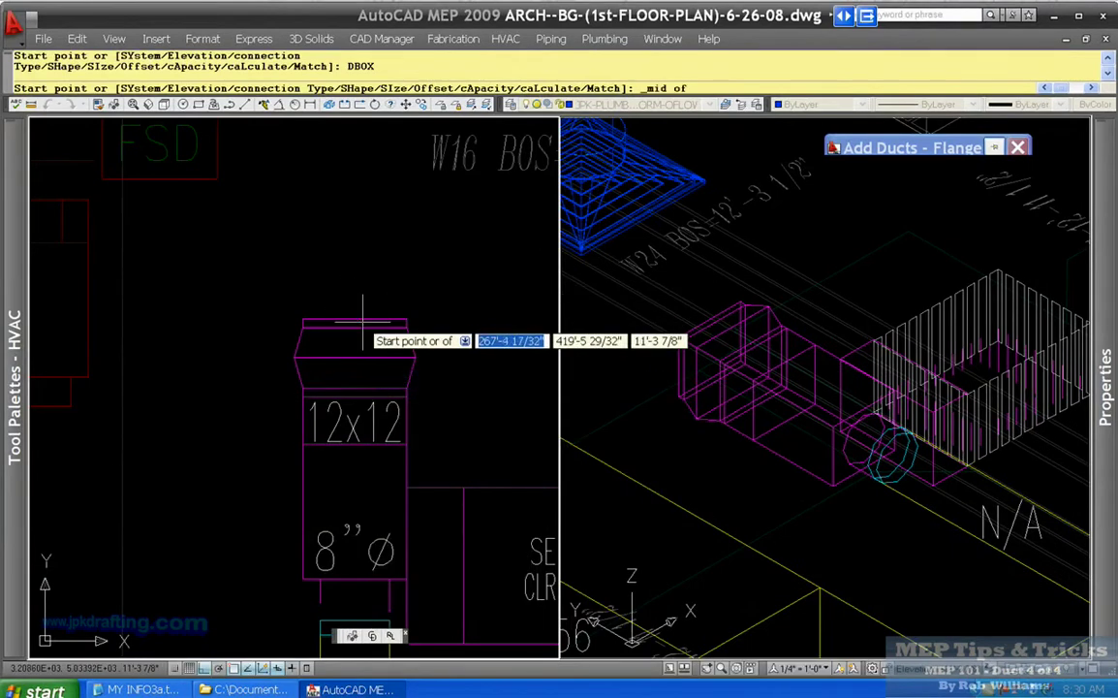
{"action": "left_click", "coordinate": [358, 319]}
{"action": "scroll", "coordinate": [363, 315], "scroll_direction": "down", "scroll_amount": 4}
{"action": "scroll", "coordinate": [364, 247], "scroll_direction": "down", "scroll_amount": 4}
{"action": "scroll", "coordinate": [363, 236], "scroll_direction": "up", "scroll_amount": 3}
{"action": "left_click", "coordinate": [362, 249]}
{"action": "key", "text": "Escape"}
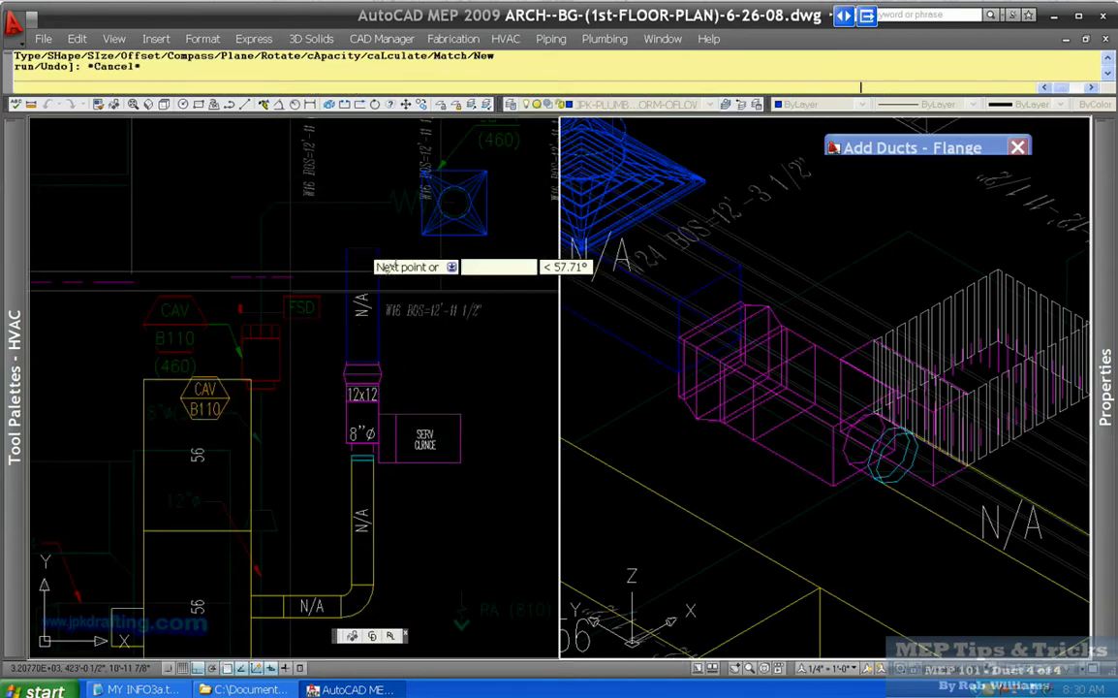
Move the new supply duct vertically down in the 3D view, from its top corner to the matching corner of the terminal box outlet.
{"action": "left_click", "coordinate": [705, 285]}
{"action": "left_click", "coordinate": [705, 286]}
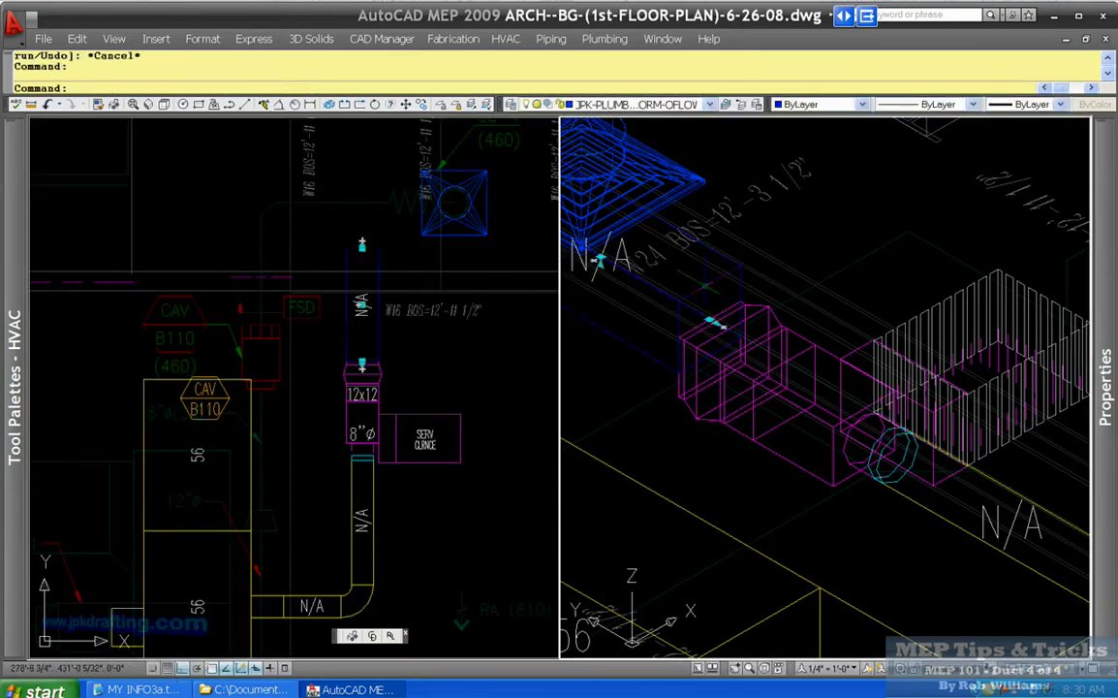
{"action": "right_click", "coordinate": [705, 286]}
{"action": "left_click", "coordinate": [663, 152]}
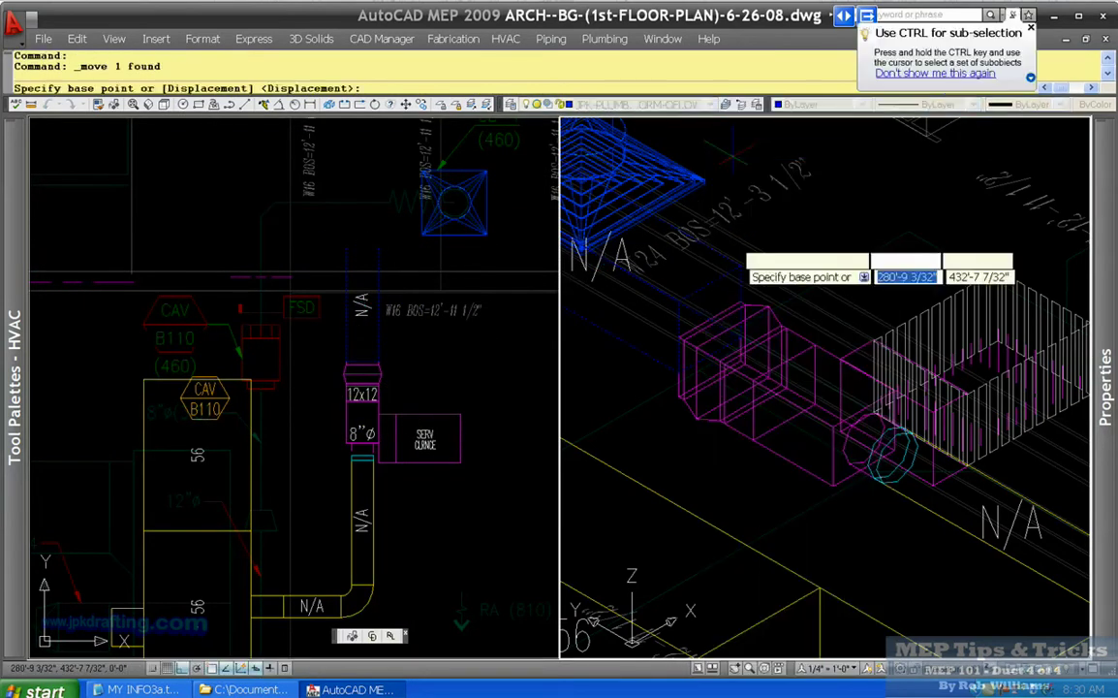
{"action": "scroll", "coordinate": [735, 264], "scroll_direction": "up", "scroll_amount": 5}
{"action": "left_click", "coordinate": [735, 264]}
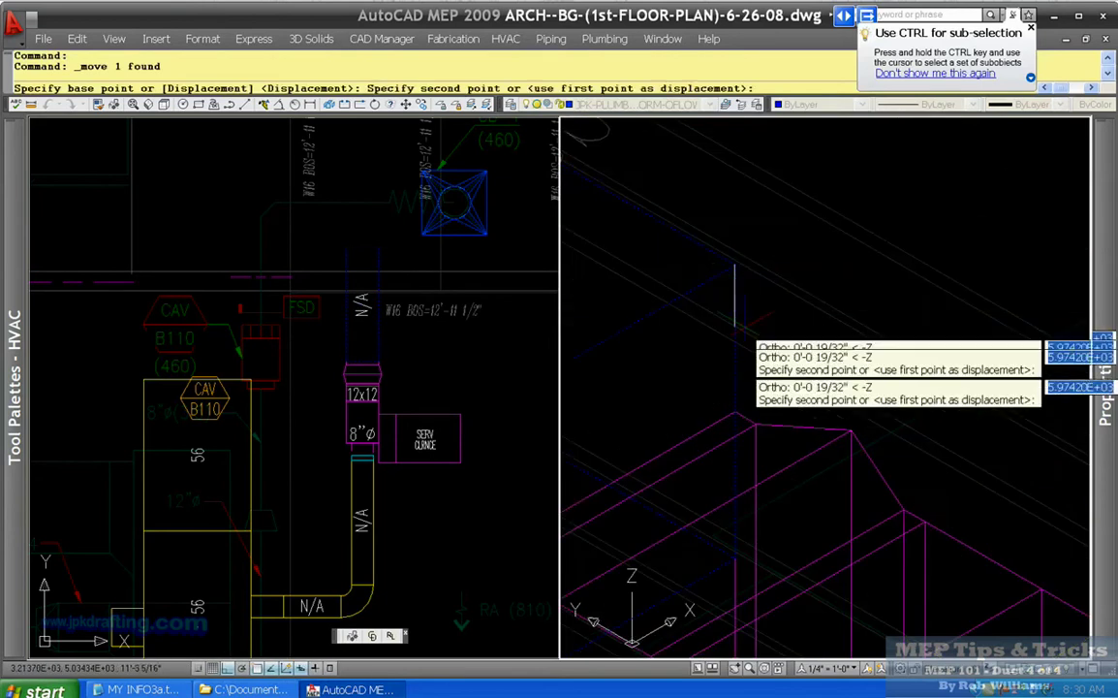
{"action": "left_click", "coordinate": [735, 405]}
{"action": "key", "text": "Escape"}
Add duct from the open end of the 12x12 supply duct, extending it straight north in plan past the CD-1 (460) diffuser.
{"action": "scroll", "coordinate": [371, 357], "scroll_direction": "down", "scroll_amount": 2}
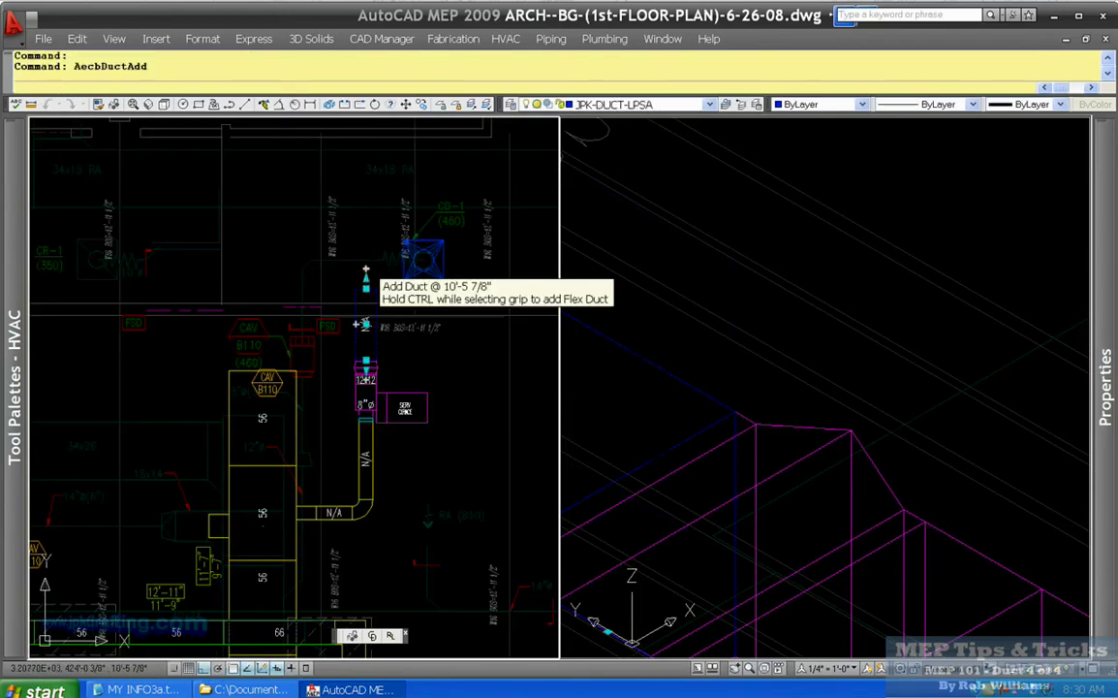
{"action": "left_click", "coordinate": [365, 276]}
{"action": "scroll", "coordinate": [368, 291], "scroll_direction": "down", "scroll_amount": 1}
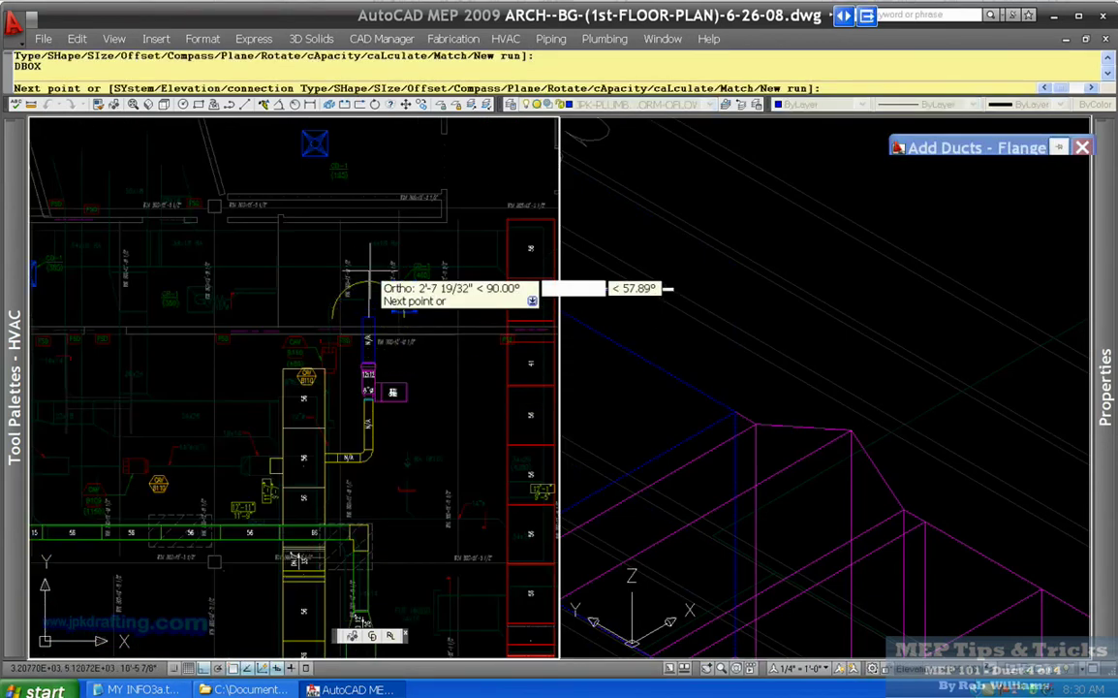
{"action": "scroll", "coordinate": [369, 291], "scroll_direction": "up", "scroll_amount": 3}
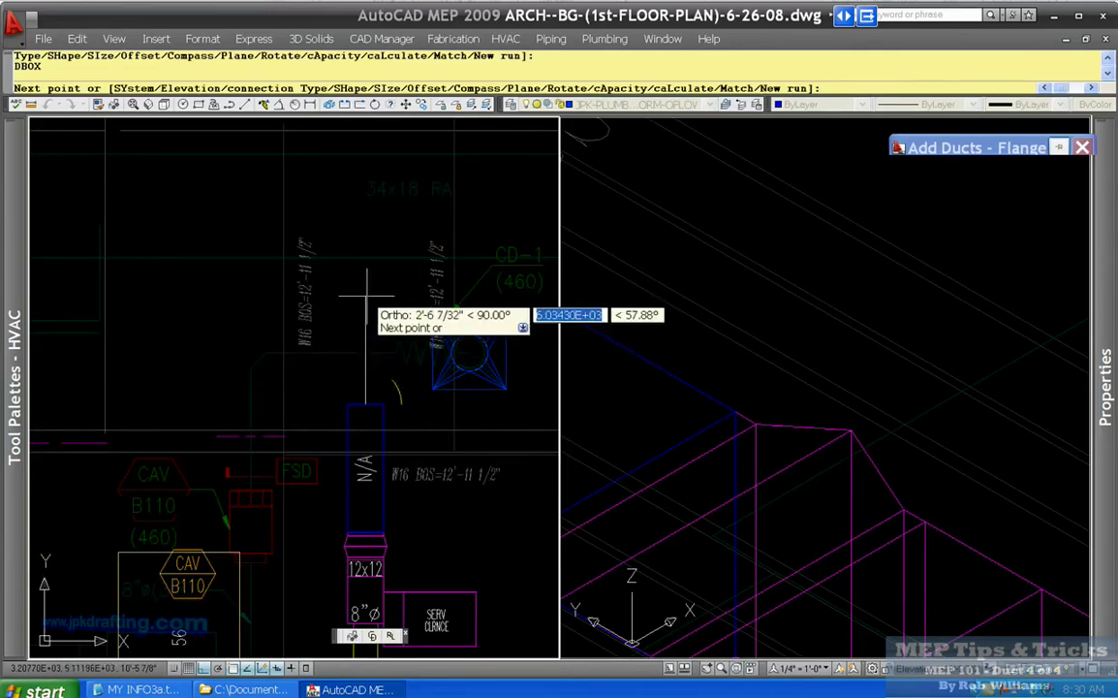
{"action": "left_click", "coordinate": [364, 221]}
Turn the supply duct 90° west with an elbow and draw a short horizontal section toward the CD-1 (385) diffuser.
{"action": "scroll", "coordinate": [412, 221], "scroll_direction": "down", "scroll_amount": 4}
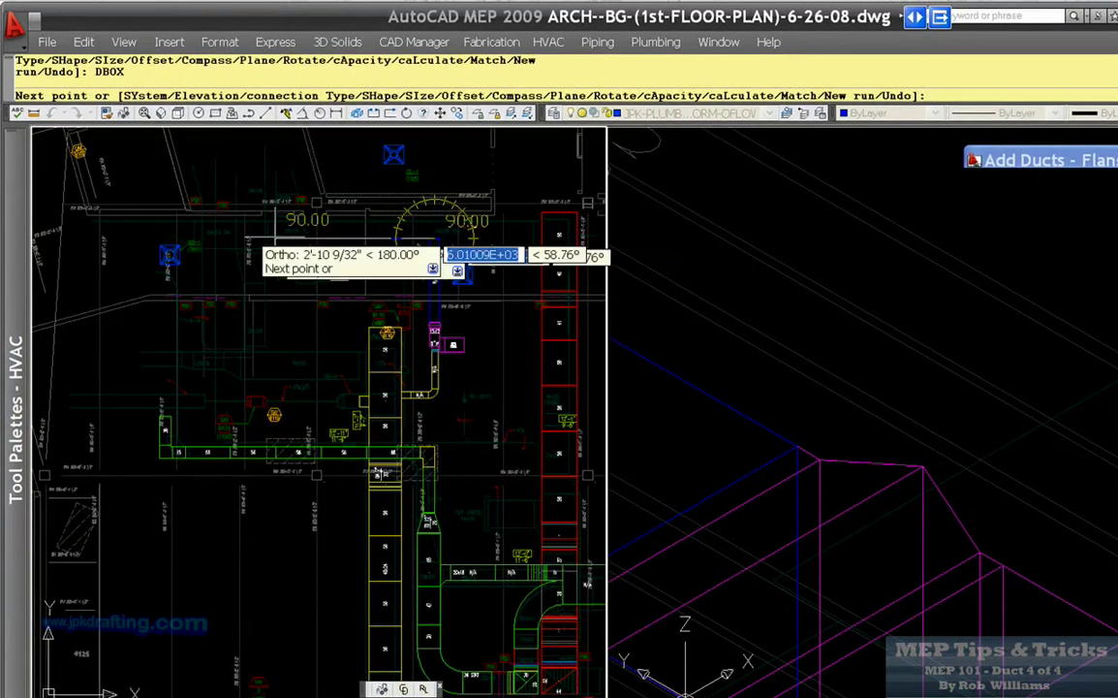
{"action": "scroll", "coordinate": [132, 199], "scroll_direction": "up", "scroll_amount": 4}
{"action": "scroll", "coordinate": [314, 324], "scroll_direction": "down", "scroll_amount": 3}
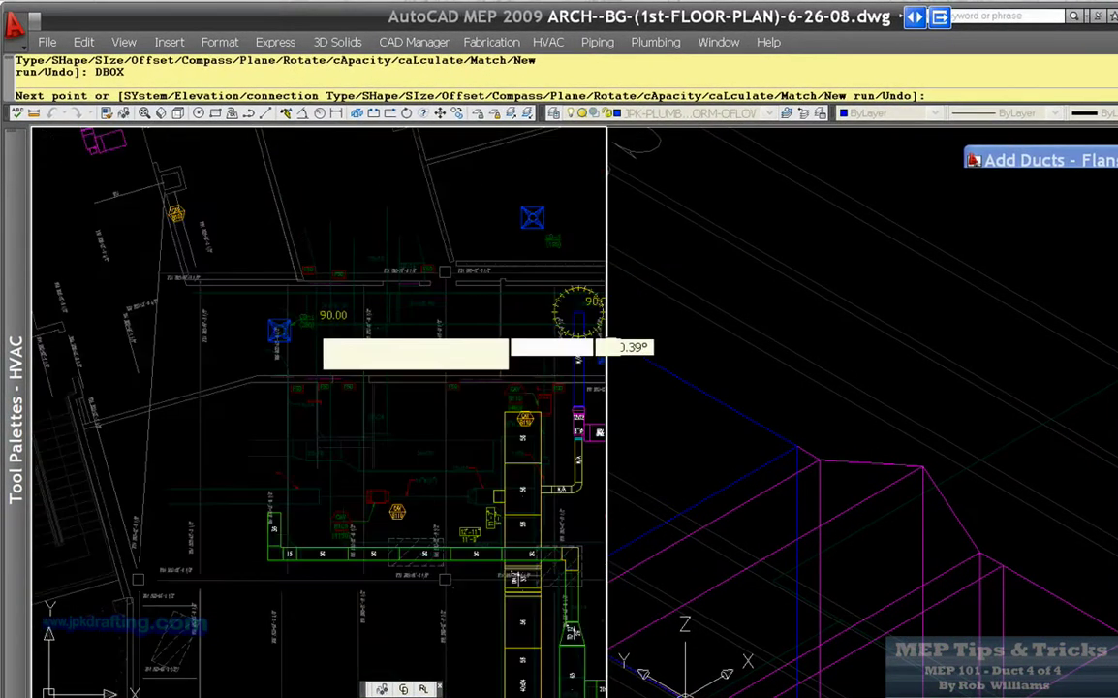
{"action": "scroll", "coordinate": [406, 364], "scroll_direction": "up", "scroll_amount": 3}
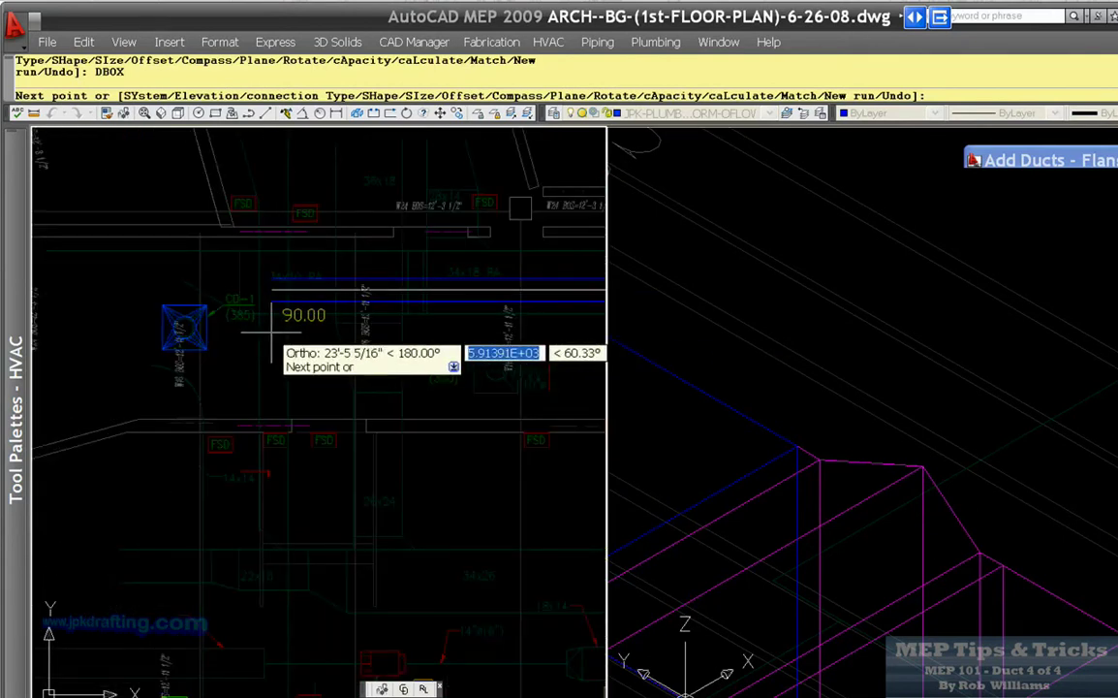
{"action": "scroll", "coordinate": [271, 331], "scroll_direction": "down", "scroll_amount": 3}
{"action": "scroll", "coordinate": [499, 350], "scroll_direction": "up", "scroll_amount": 5}
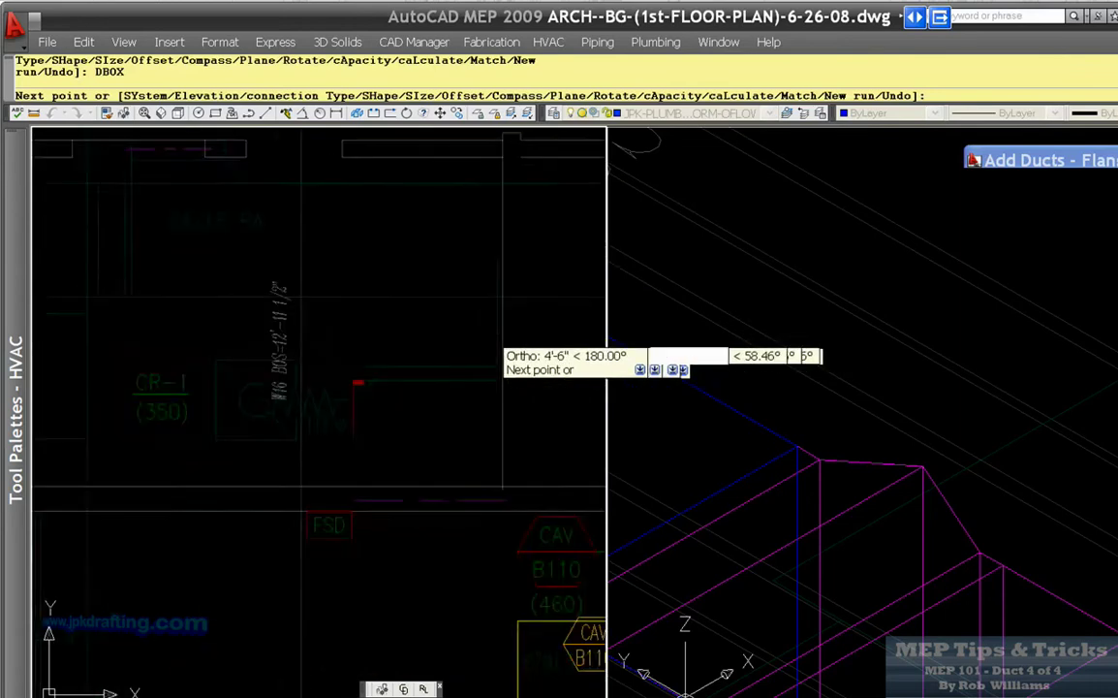
{"action": "scroll", "coordinate": [499, 344], "scroll_direction": "down", "scroll_amount": 4}
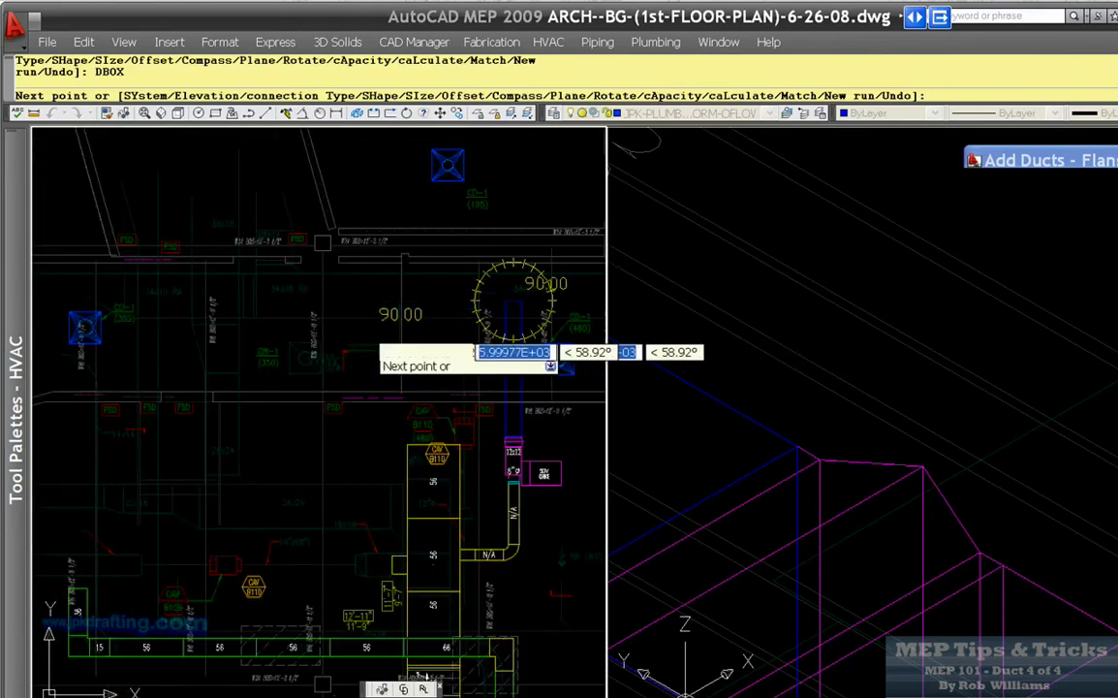
{"action": "left_click", "coordinate": [368, 332]}
Change the duct shape to Round with a 10" diameter for the rest of the run.
{"action": "scroll", "coordinate": [342, 287], "scroll_direction": "up", "scroll_amount": 3}
{"action": "scroll", "coordinate": [379, 328], "scroll_direction": "down", "scroll_amount": 2}
{"action": "scroll", "coordinate": [56, 337], "scroll_direction": "up", "scroll_amount": 5}
{"action": "scroll", "coordinate": [418, 398], "scroll_direction": "down", "scroll_amount": 4}
{"action": "scroll", "coordinate": [368, 417], "scroll_direction": "up", "scroll_amount": 3}
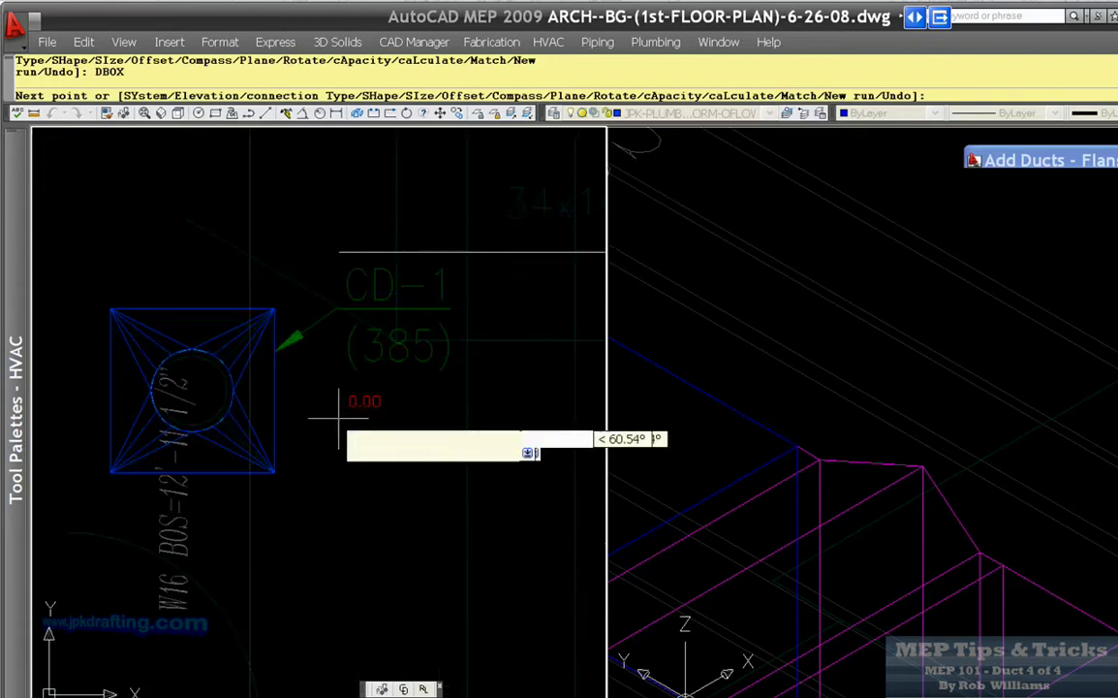
{"action": "scroll", "coordinate": [351, 418], "scroll_direction": "down", "scroll_amount": 5}
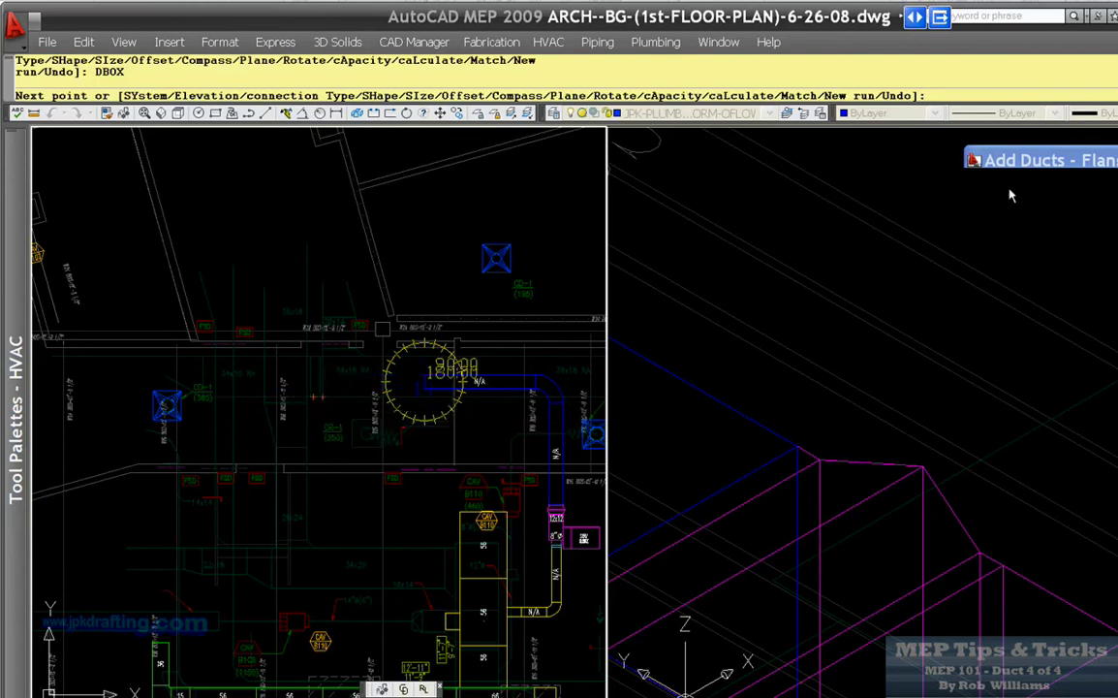
{"action": "mouse_move", "coordinate": [1073, 164]}
{"action": "left_click", "coordinate": [1064, 216]}
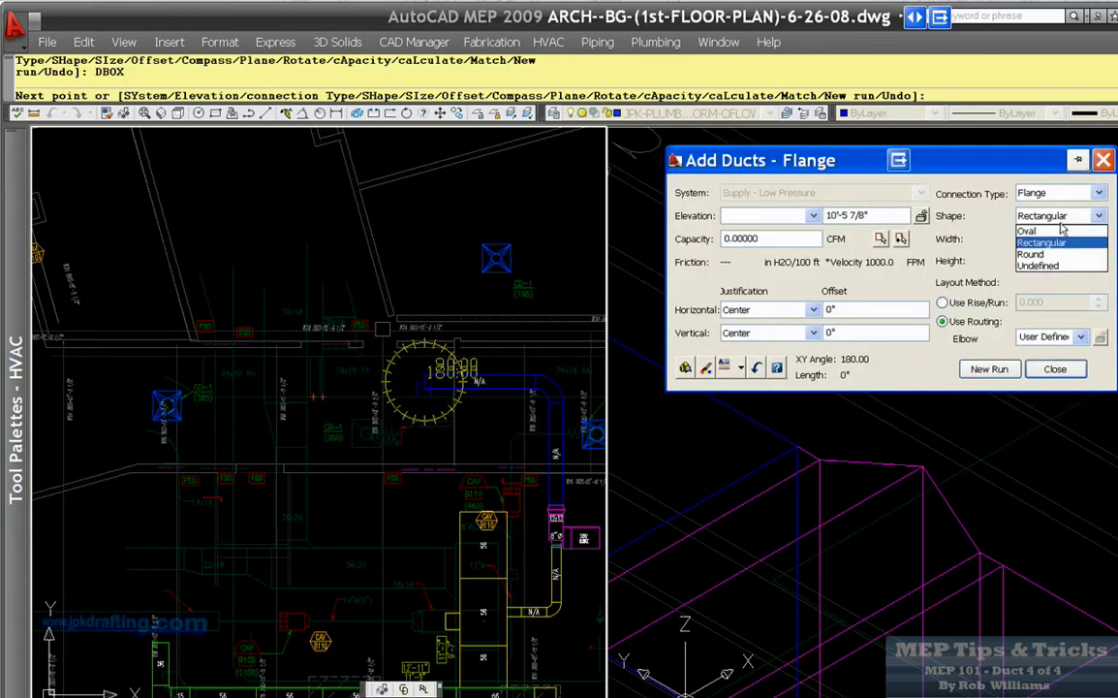
{"action": "left_click", "coordinate": [1042, 254]}
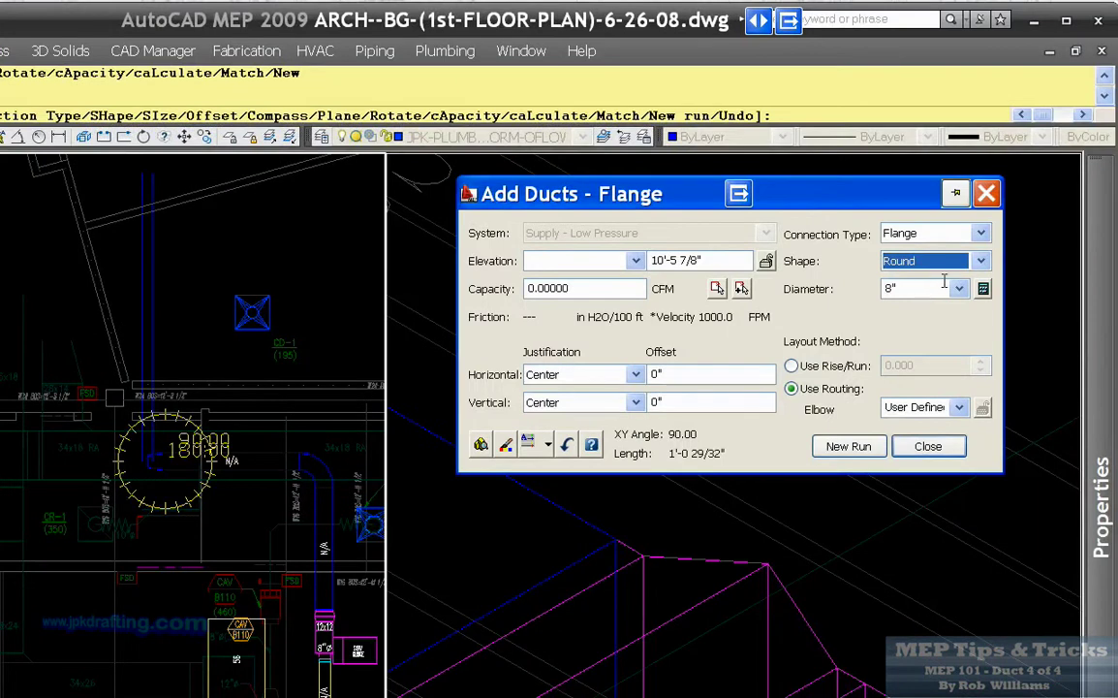
{"action": "left_click", "coordinate": [958, 288]}
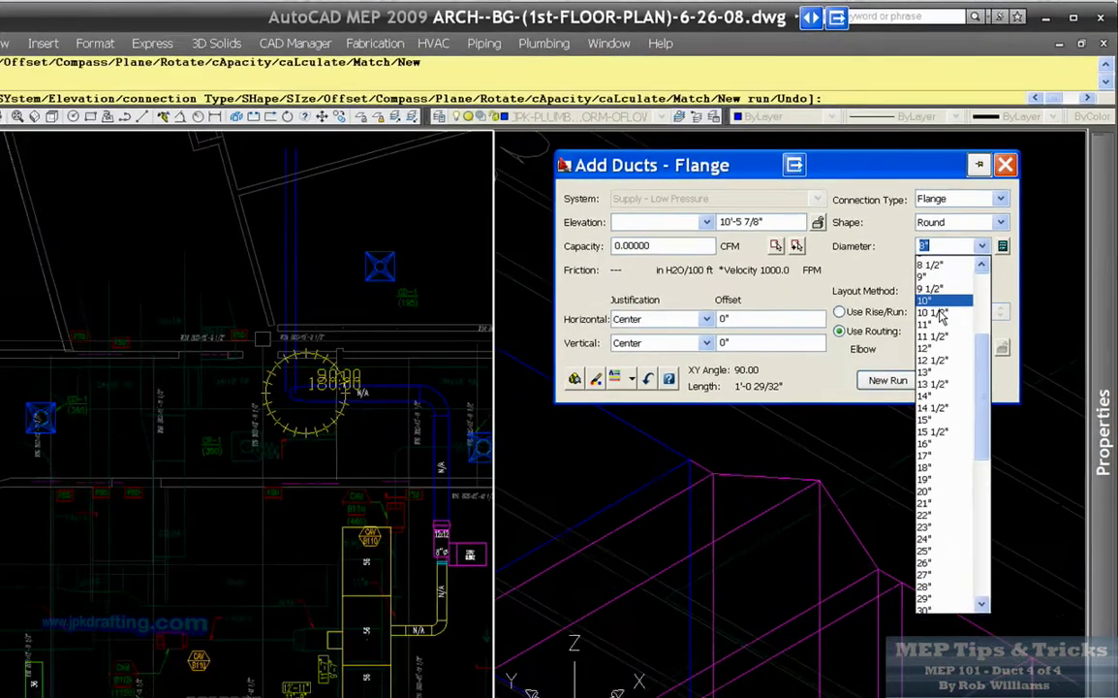
{"action": "left_click", "coordinate": [911, 391]}
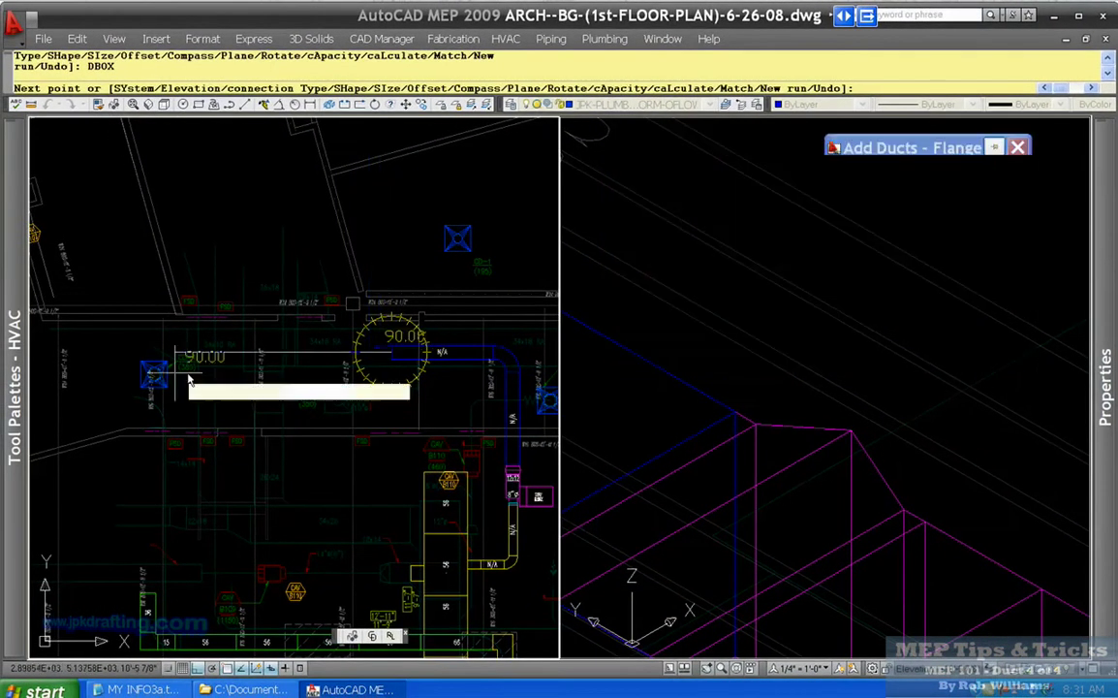
Draw about 15'-5" of round duct west to just beside the CD-1 (385) diffuser and end the run.
{"action": "scroll", "coordinate": [174, 379], "scroll_direction": "up", "scroll_amount": 5}
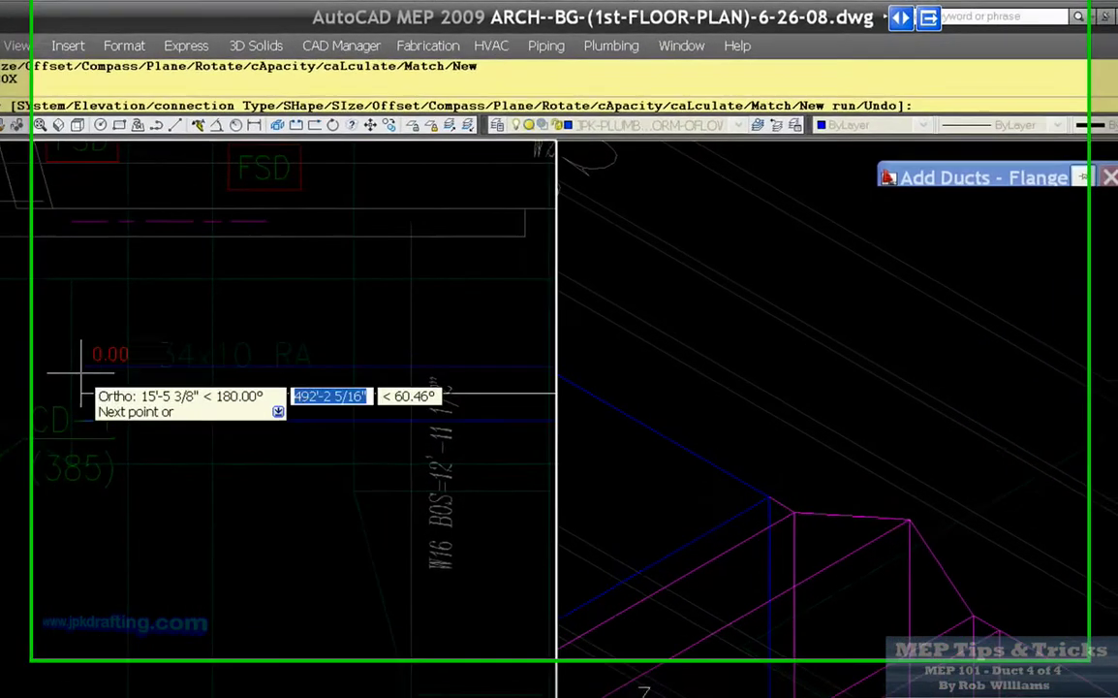
{"action": "left_click", "coordinate": [94, 364]}
{"action": "key", "text": "Escape"}
{"action": "scroll", "coordinate": [123, 374], "scroll_direction": "down", "scroll_amount": 6}
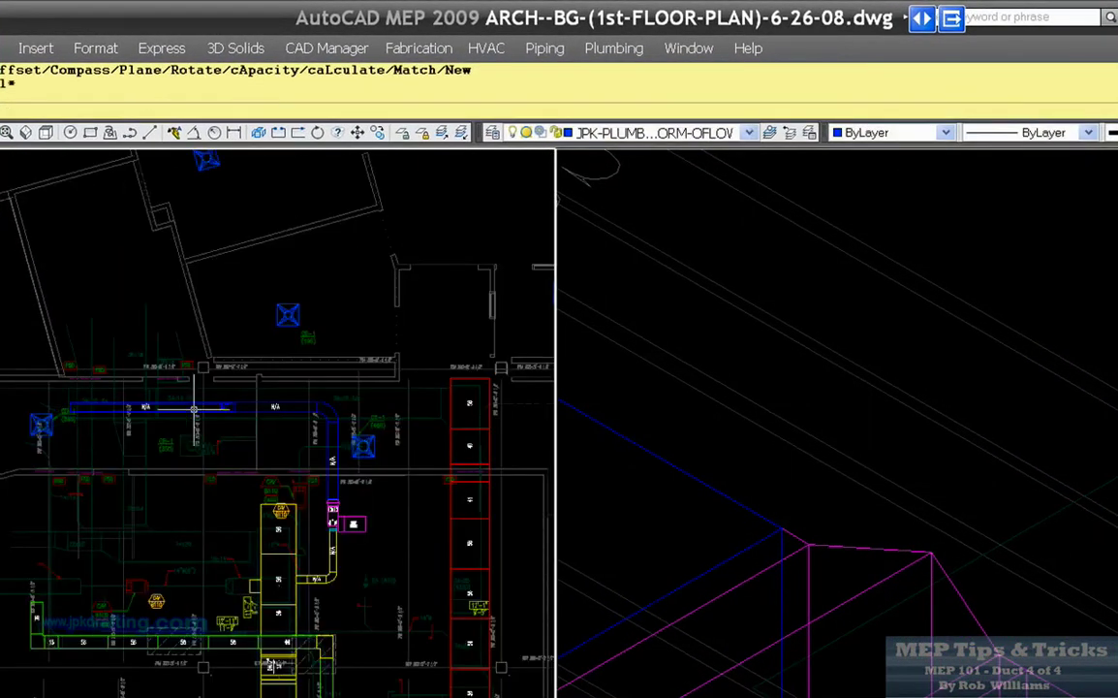
Examine the rectangular duct section beside the transition and the CD-1 (460) diffuser in plan.
{"action": "scroll", "coordinate": [272, 392], "scroll_direction": "up", "scroll_amount": 3}
{"action": "left_click", "coordinate": [290, 412]}
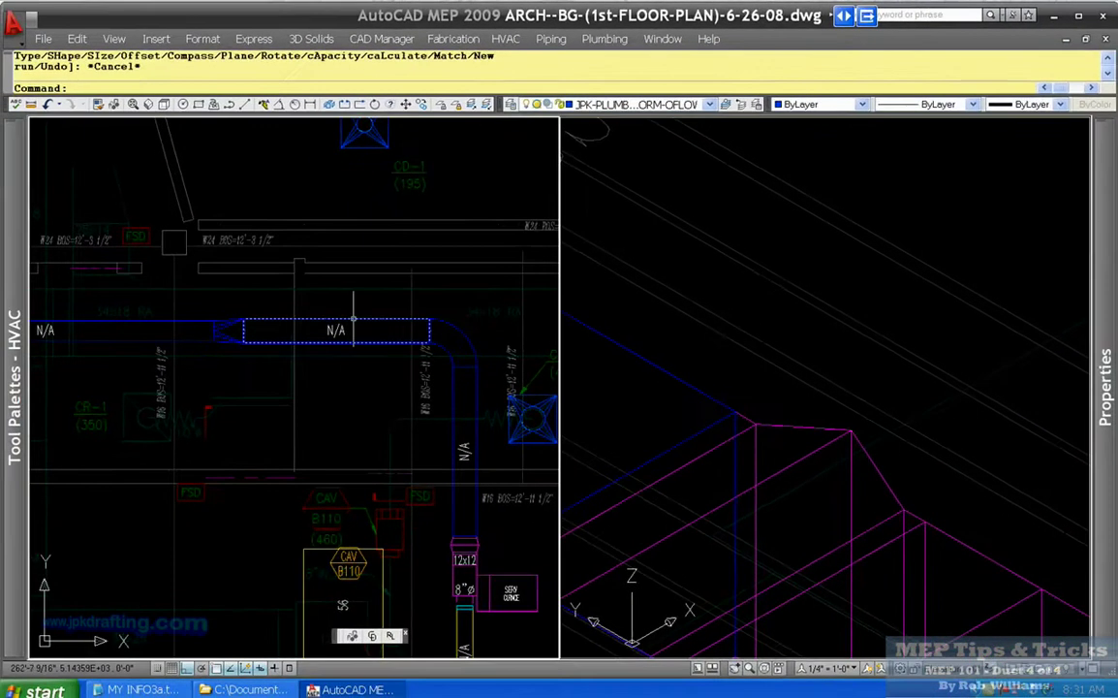
{"action": "scroll", "coordinate": [359, 320], "scroll_direction": "down", "scroll_amount": 4}
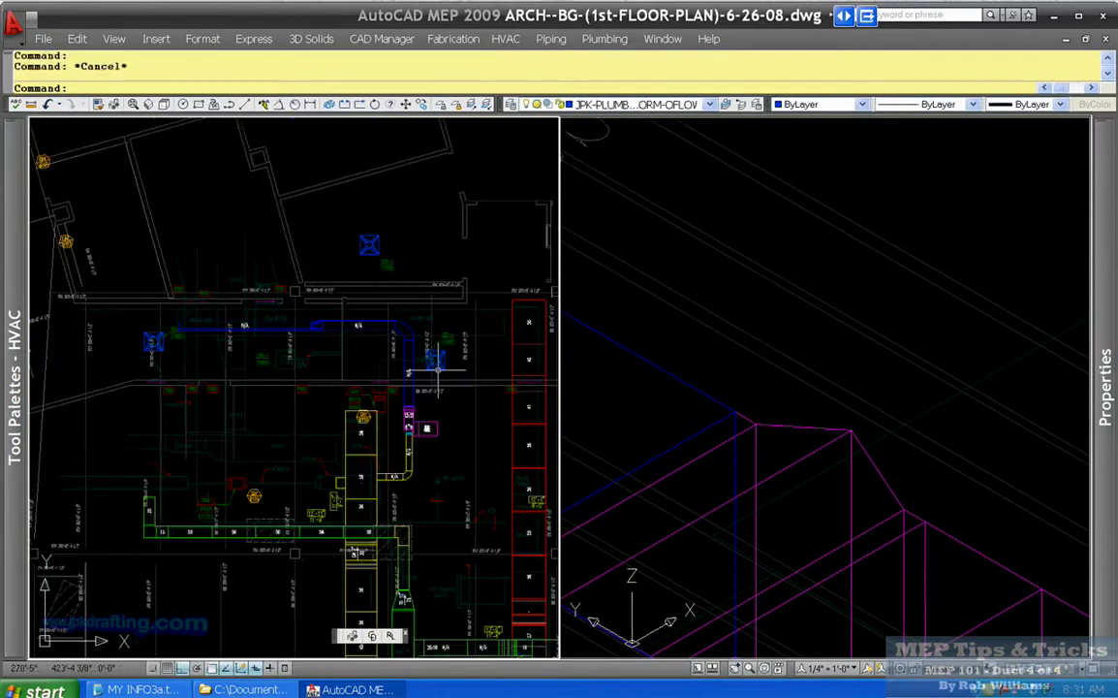
{"action": "key", "text": "Escape"}
{"action": "scroll", "coordinate": [437, 369], "scroll_direction": "up", "scroll_amount": 3}
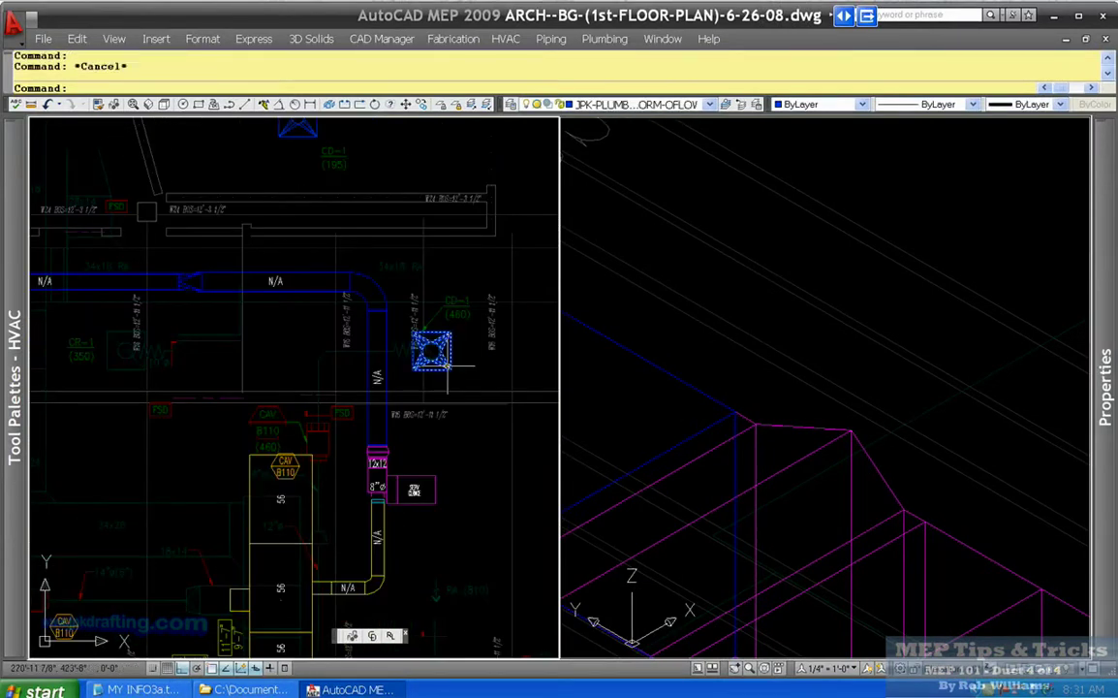
{"action": "mouse_move", "coordinate": [447, 366]}
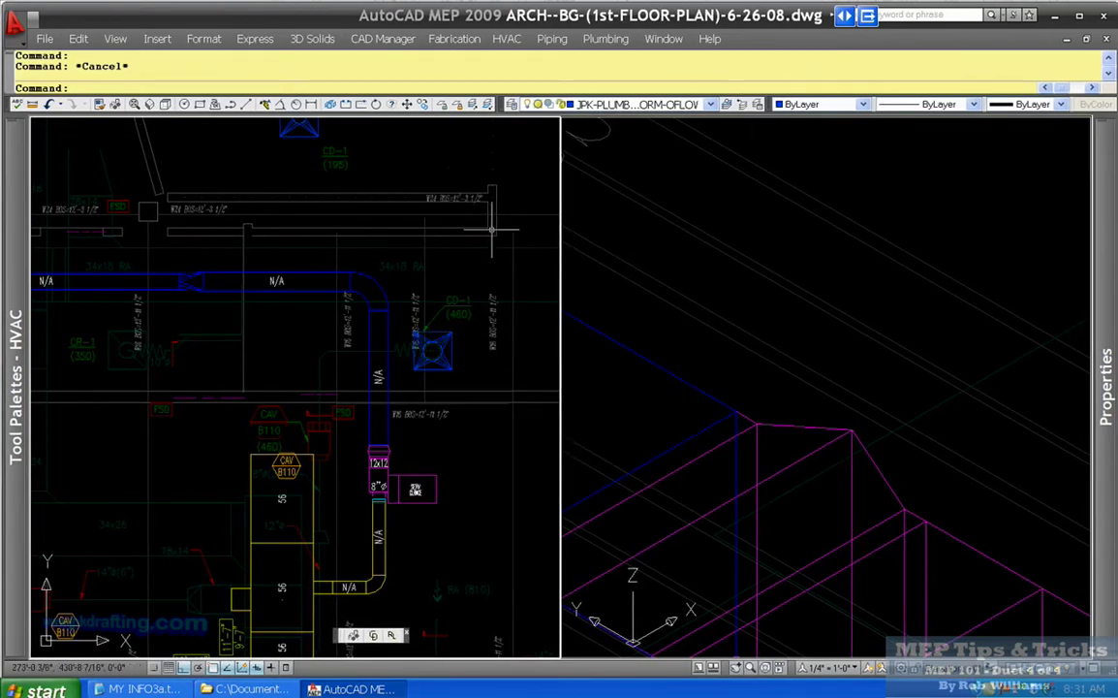
Locate the ceiling grid layout away from the duct plan and inspect the red diffuser in the PRE-OP/L2 6 room.
{"action": "scroll", "coordinate": [405, 275], "scroll_direction": "down", "scroll_amount": 10}
{"action": "scroll", "coordinate": [355, 275], "scroll_direction": "up", "scroll_amount": 10}
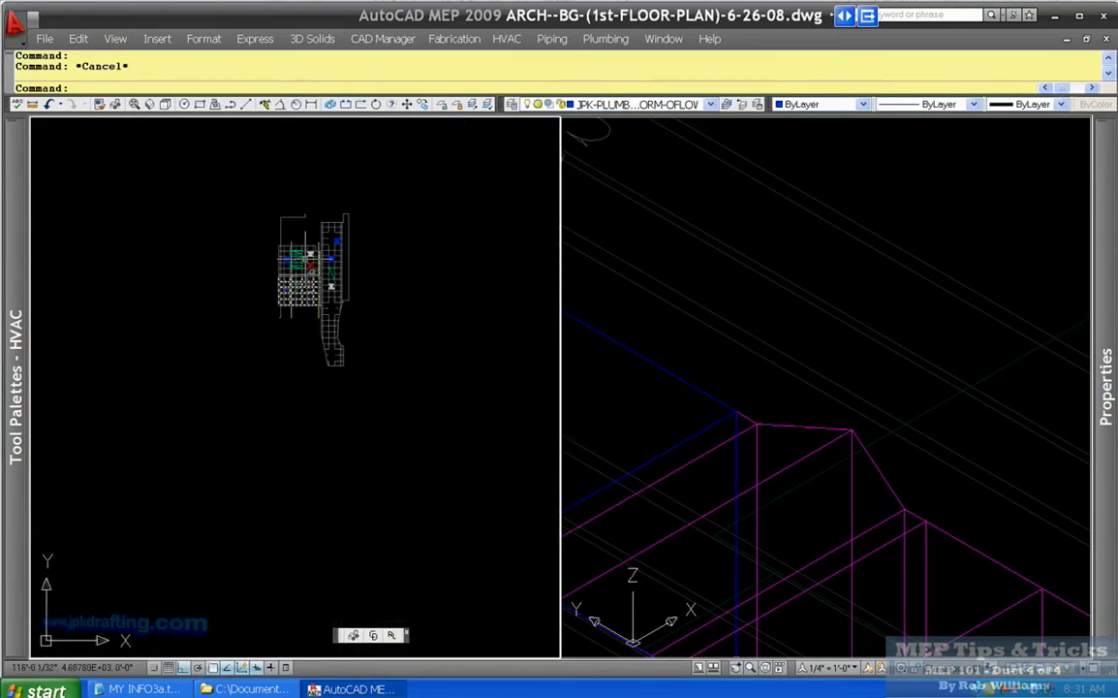
{"action": "scroll", "coordinate": [399, 295], "scroll_direction": "up", "scroll_amount": 3}
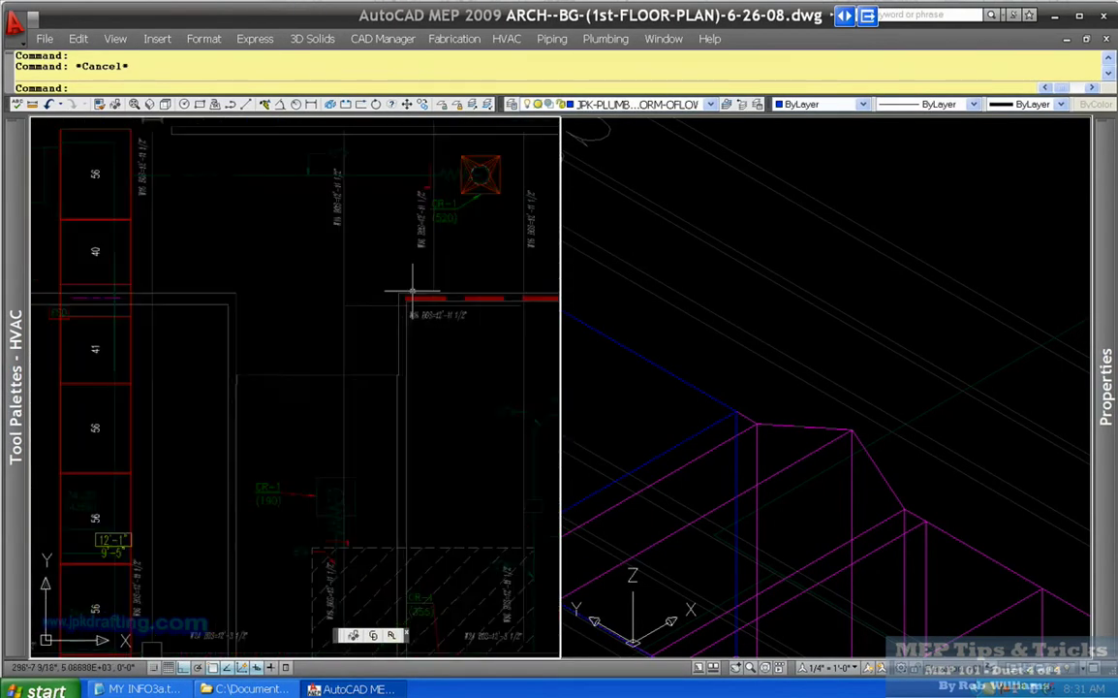
{"action": "scroll", "coordinate": [400, 295], "scroll_direction": "down", "scroll_amount": 10}
{"action": "scroll", "coordinate": [215, 341], "scroll_direction": "up", "scroll_amount": 8}
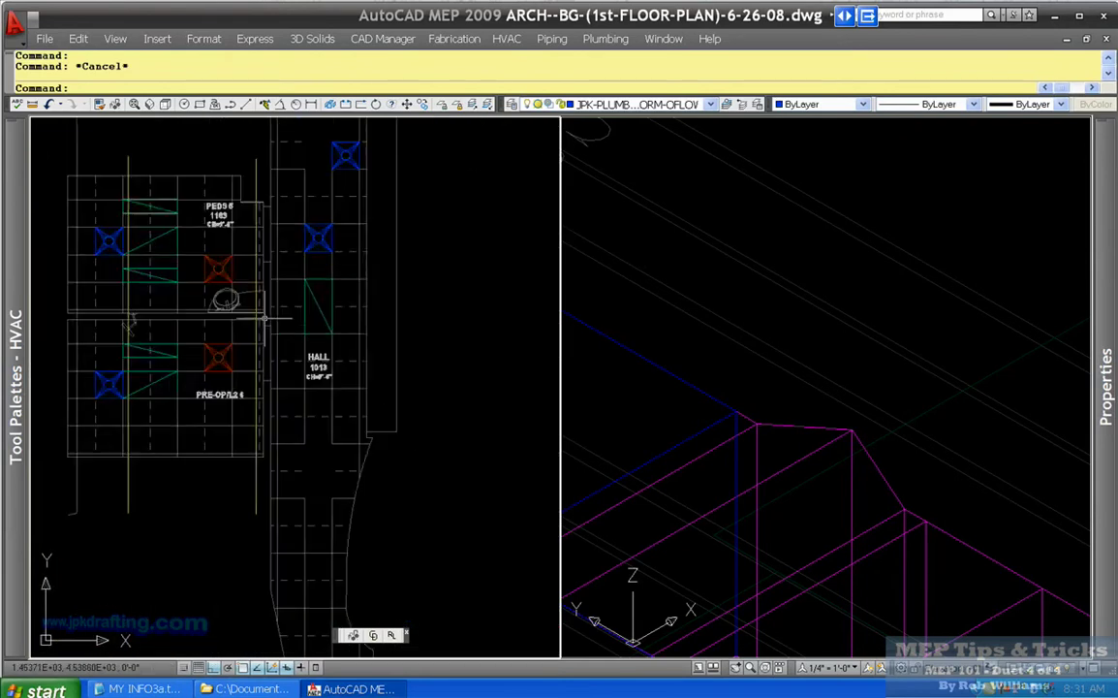
{"action": "scroll", "coordinate": [288, 347], "scroll_direction": "up", "scroll_amount": 3}
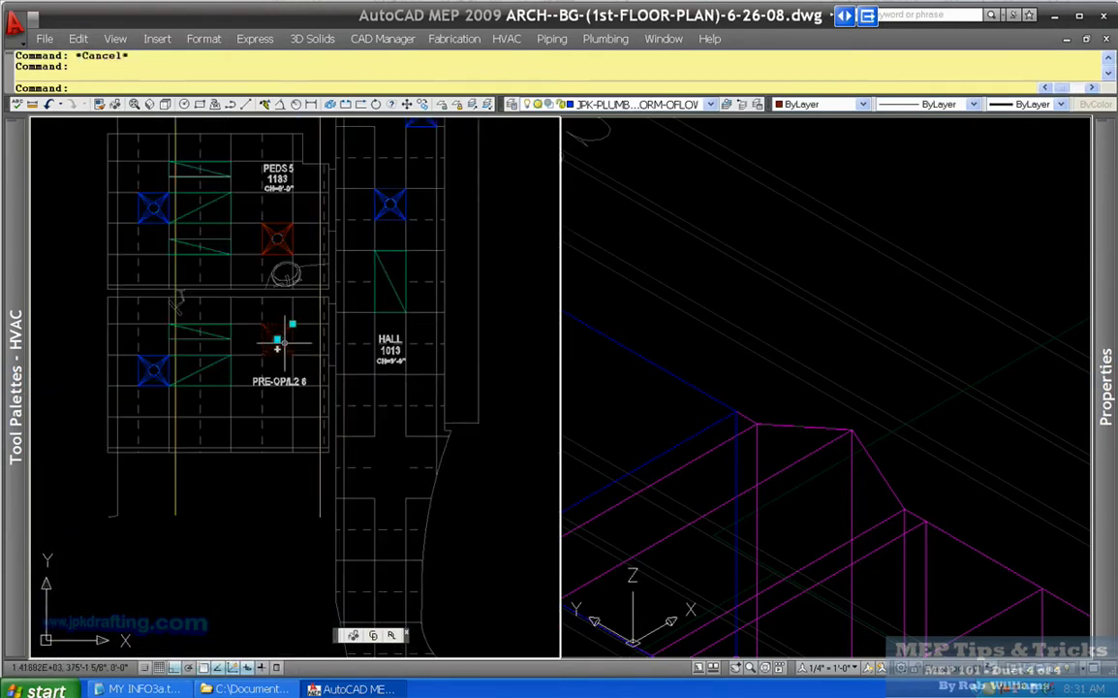
{"action": "left_click", "coordinate": [276, 340]}
{"action": "scroll", "coordinate": [274, 341], "scroll_direction": "up", "scroll_amount": 3}
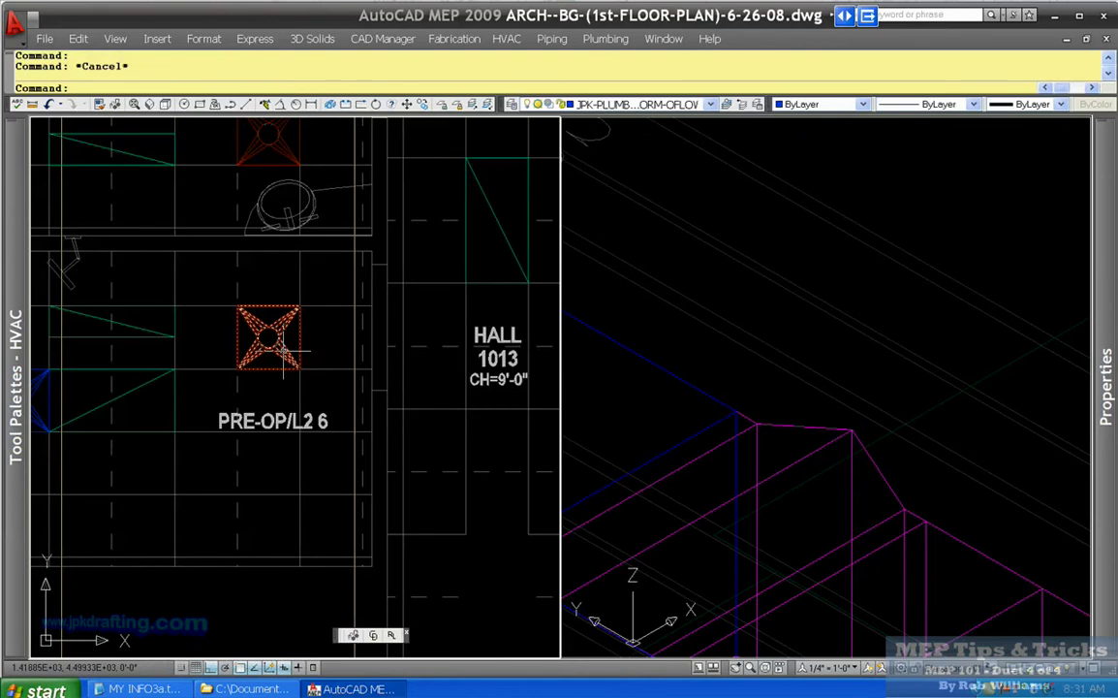
{"action": "left_click", "coordinate": [282, 350]}
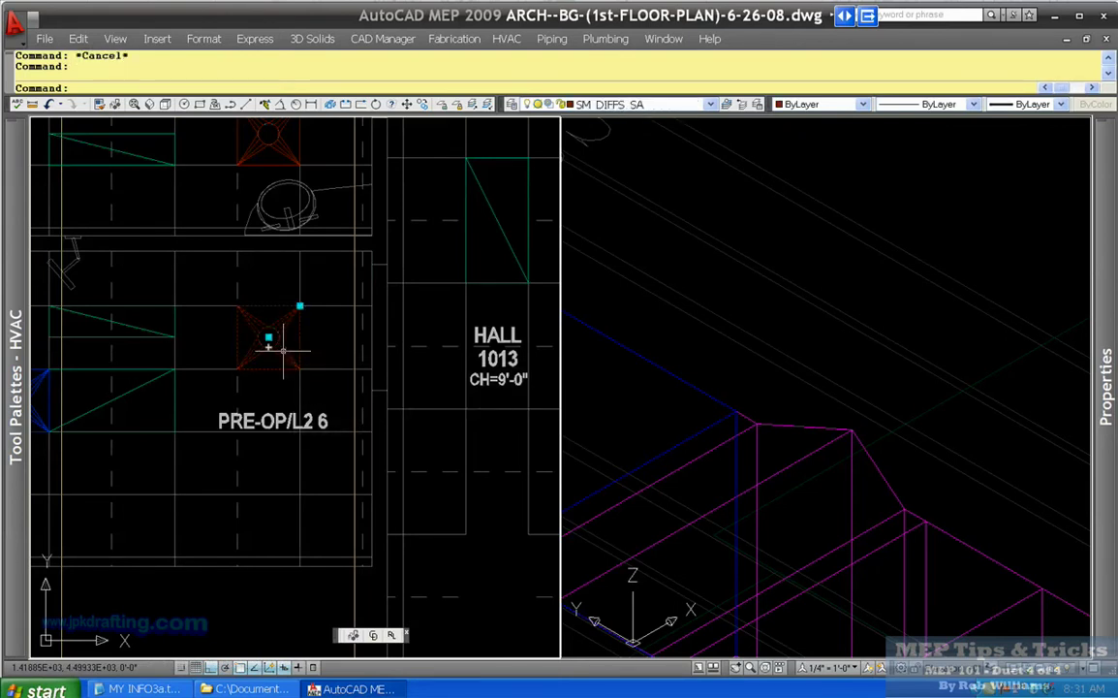
{"action": "key", "text": "Escape"}
Start adding a multi-view part and choose the 24 x 24 Inch Square Louver Face Ceiling Diffuser.
{"action": "mouse_move", "coordinate": [16, 320]}
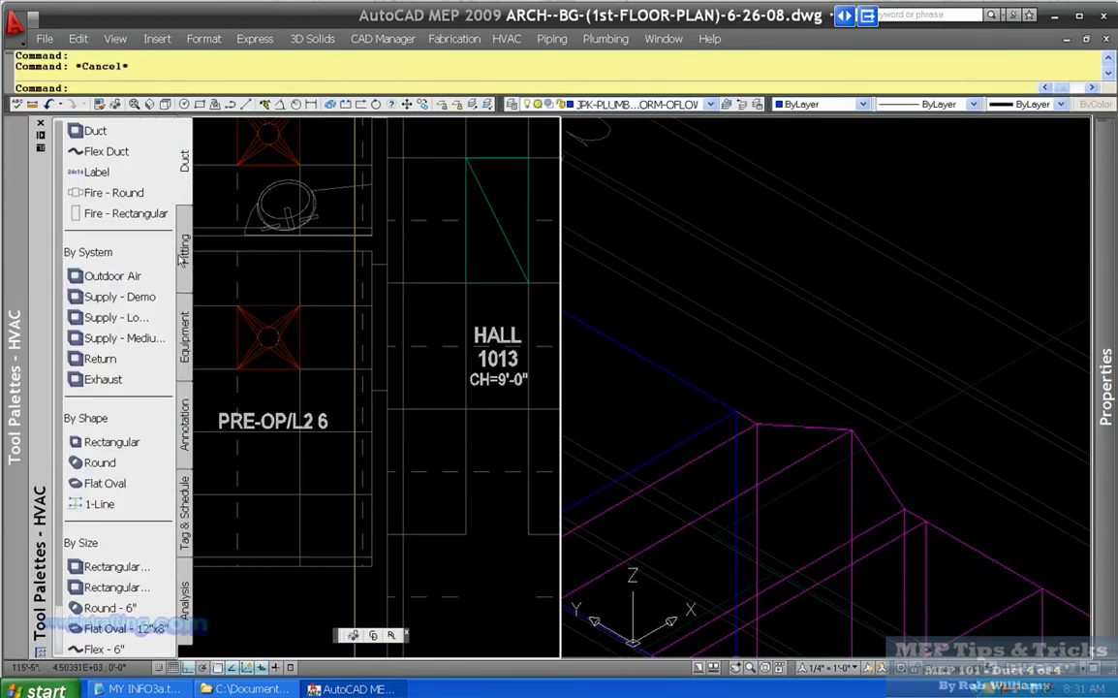
{"action": "left_click", "coordinate": [184, 330]}
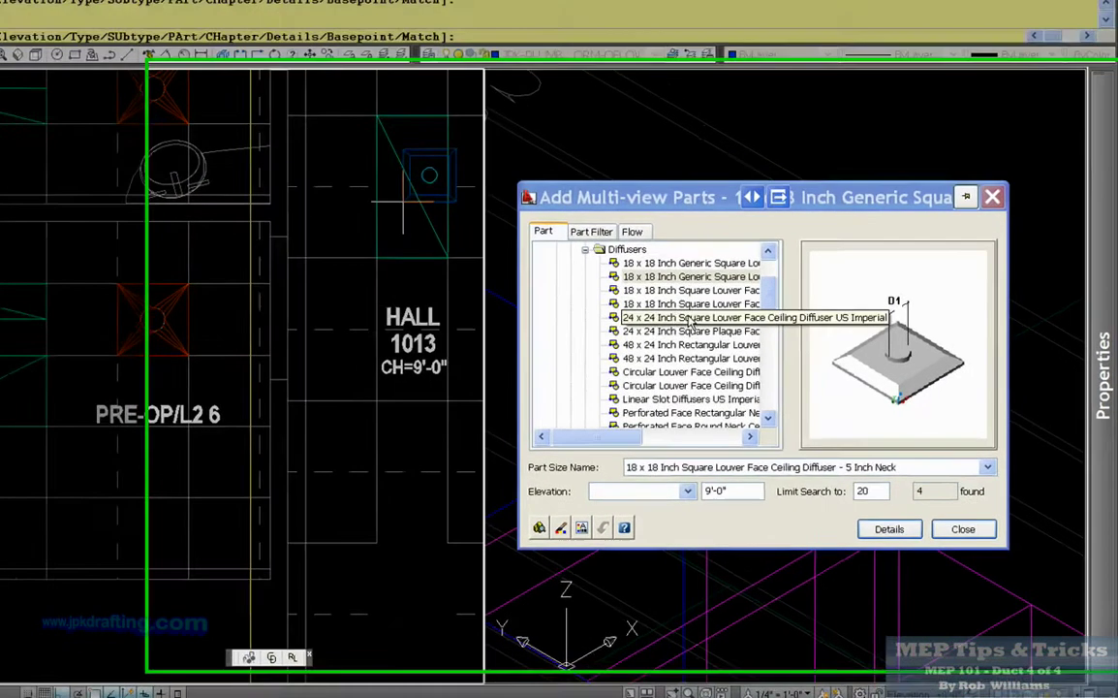
{"action": "left_click", "coordinate": [691, 319]}
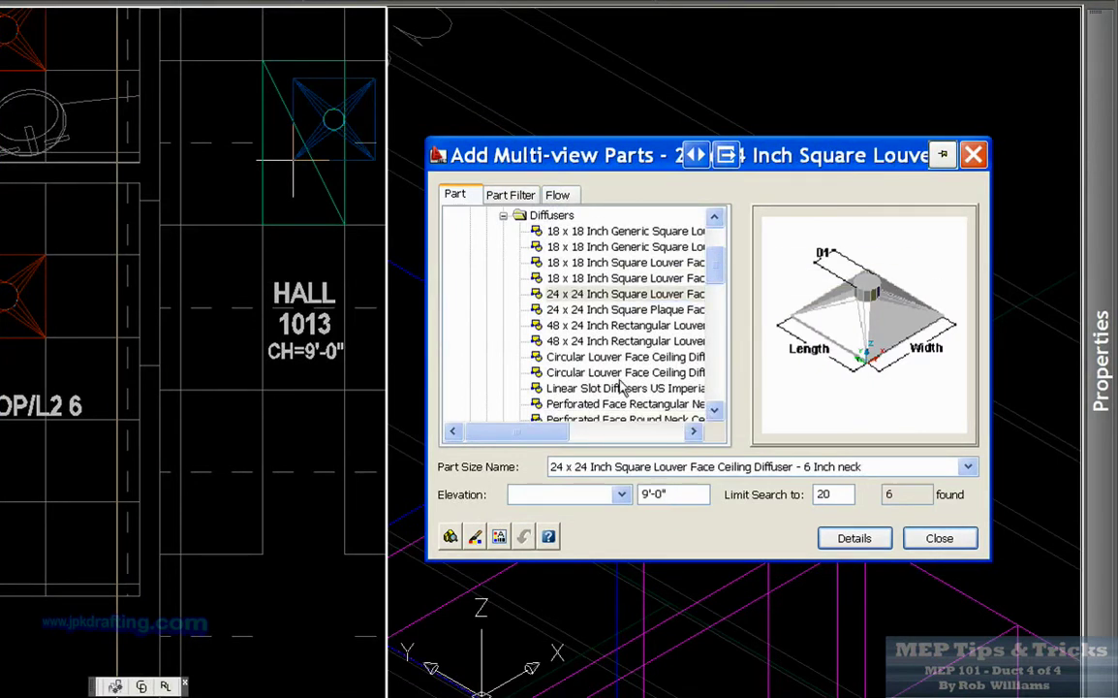
Filter the diffuser part by a 10" connection diameter so the 10 Inch neck size is used.
{"action": "left_click", "coordinate": [516, 196]}
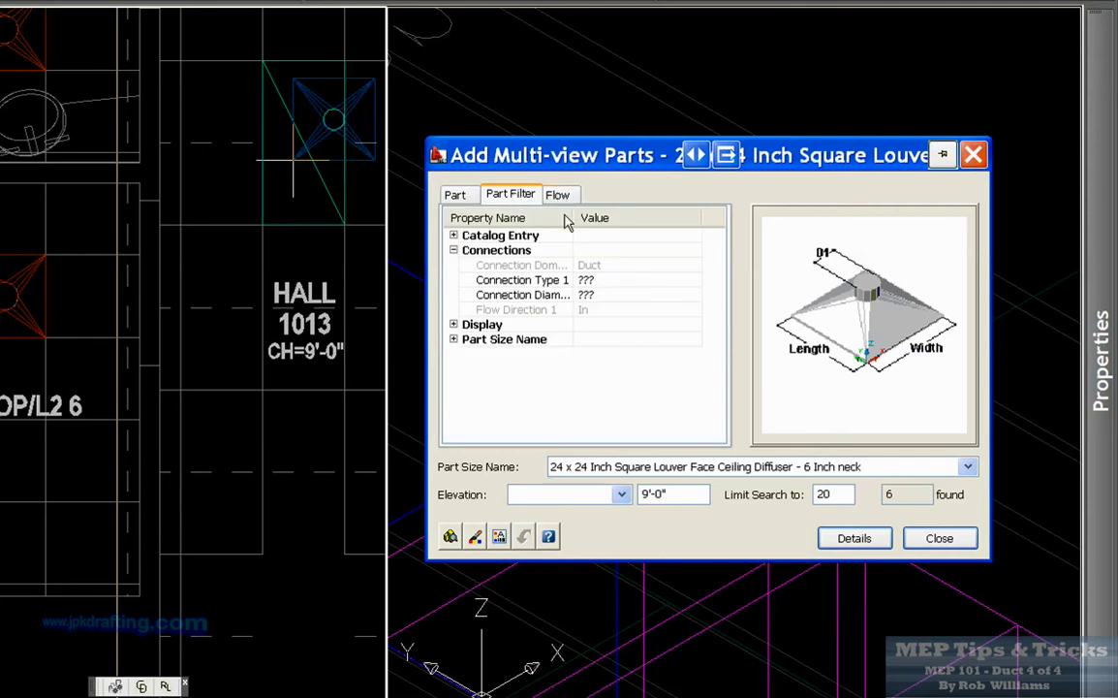
{"action": "left_click", "coordinate": [692, 297]}
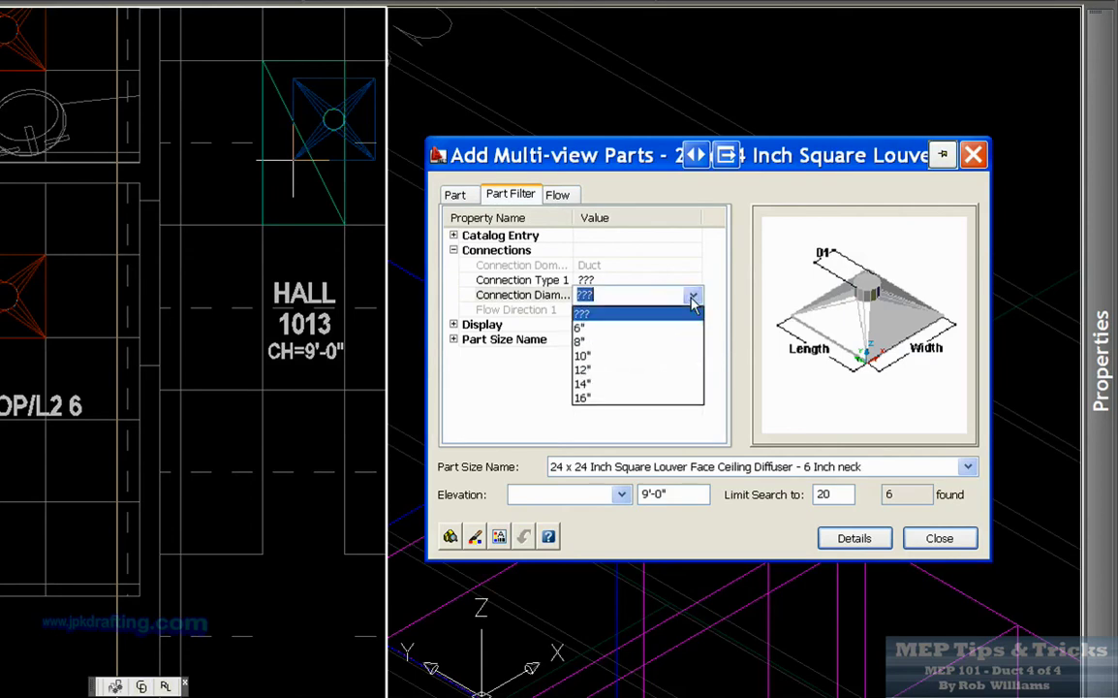
{"action": "left_click", "coordinate": [637, 358]}
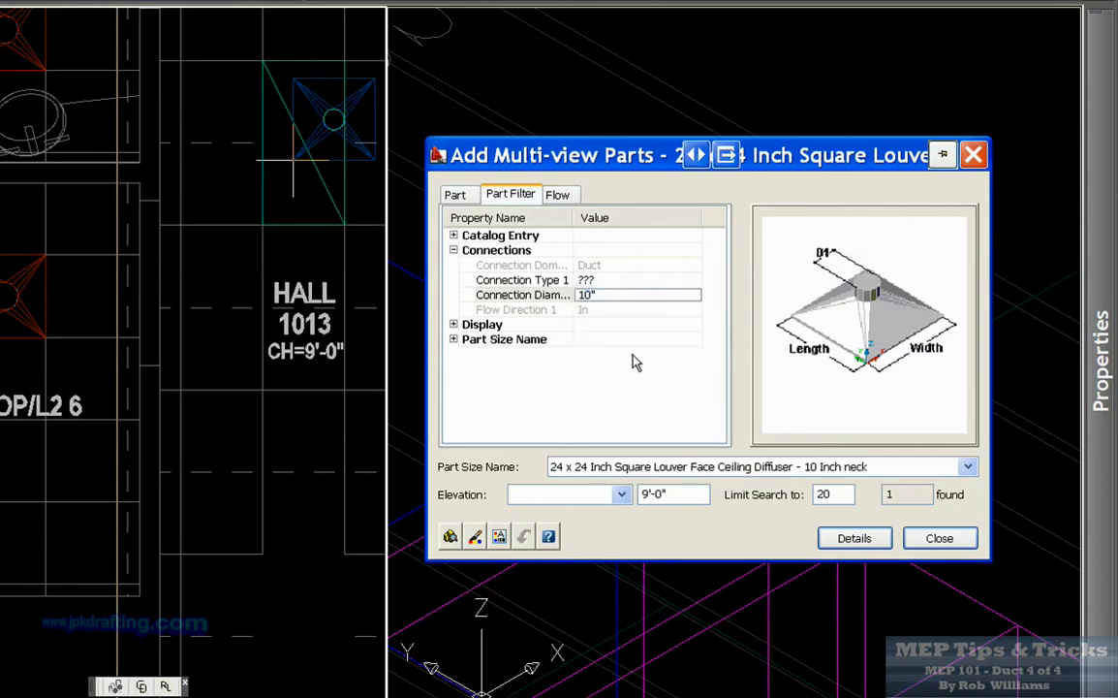
{"action": "left_click", "coordinate": [614, 280]}
{"action": "left_click", "coordinate": [694, 281]}
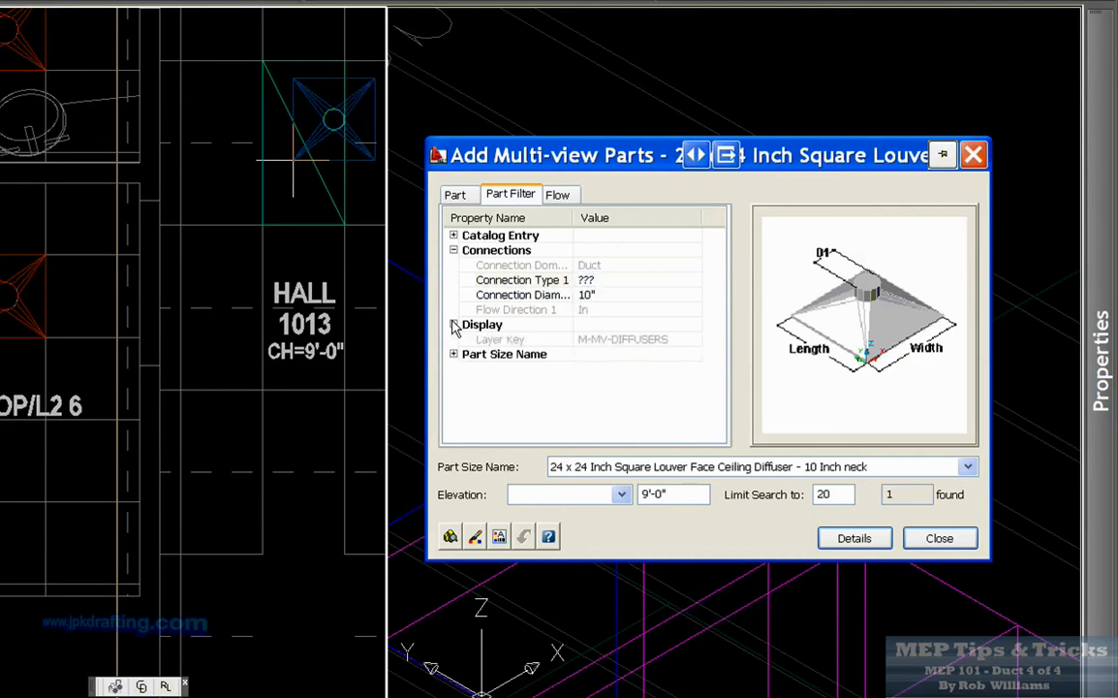
{"action": "left_click", "coordinate": [453, 325]}
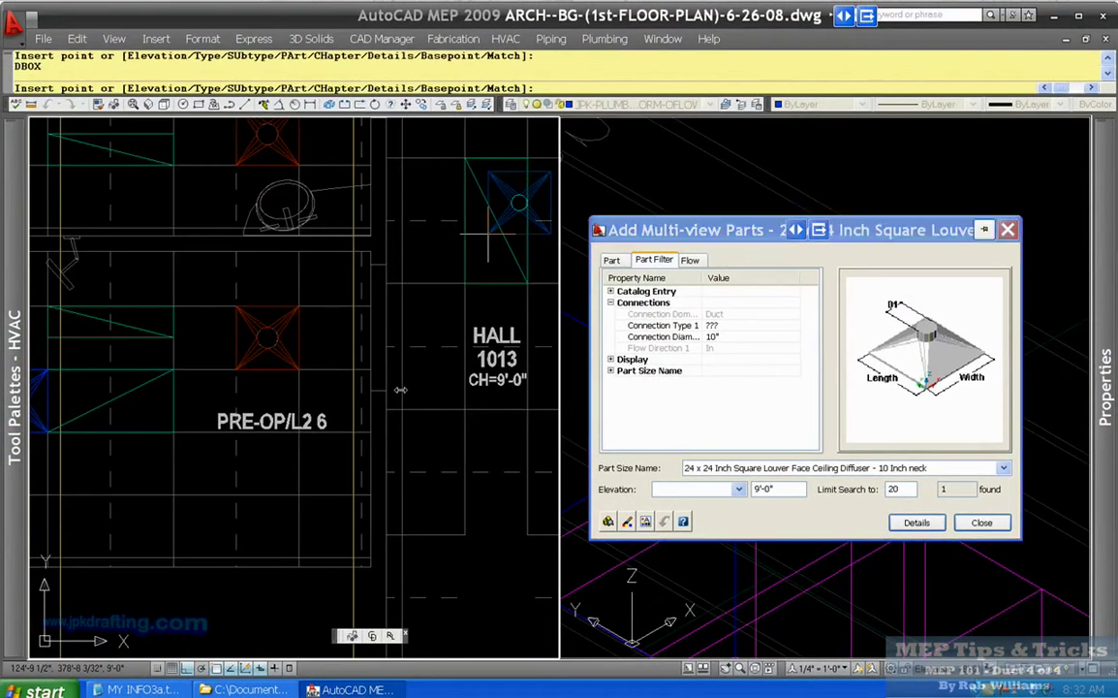
Place the diffuser in the ceiling grid tile just below the PRE-OP/L2 6 label at 0.00 rotation and check its properties.
{"action": "scroll", "coordinate": [441, 383], "scroll_direction": "down", "scroll_amount": 4}
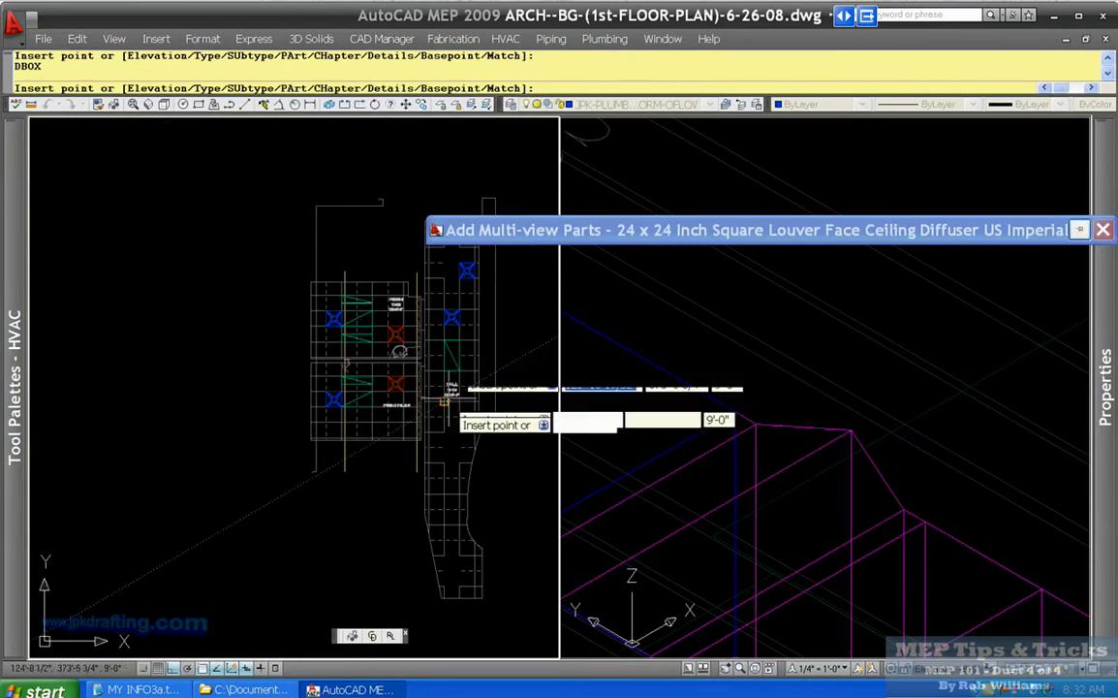
{"action": "scroll", "coordinate": [456, 376], "scroll_direction": "up", "scroll_amount": 5}
{"action": "scroll", "coordinate": [437, 423], "scroll_direction": "up", "scroll_amount": 5}
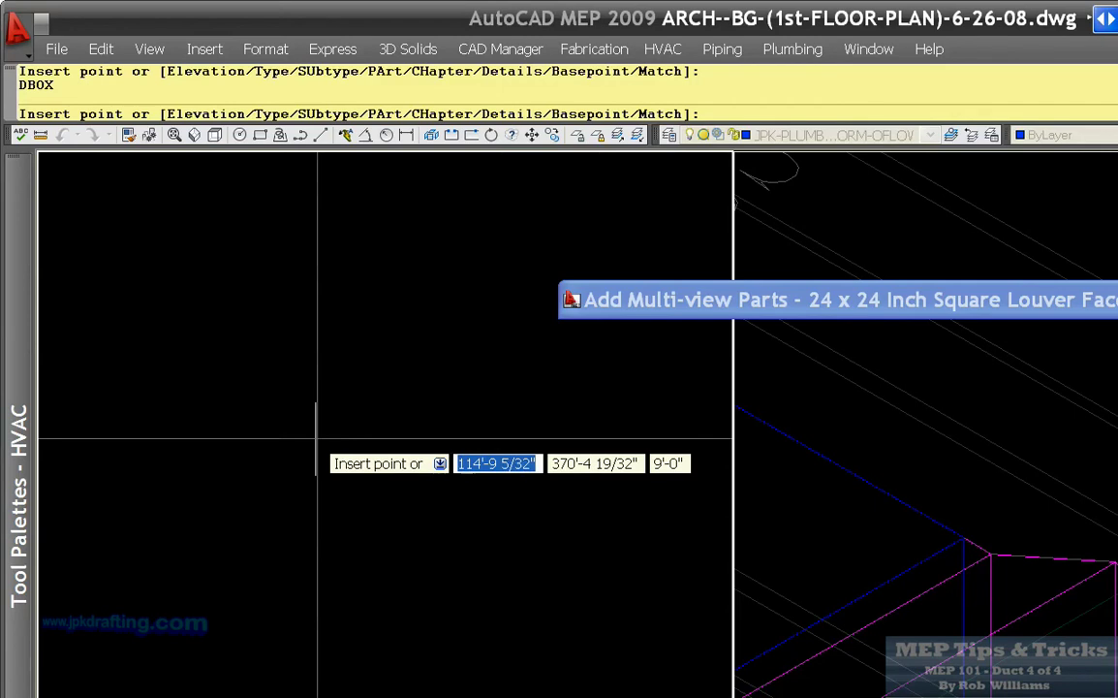
{"action": "left_click", "coordinate": [318, 438]}
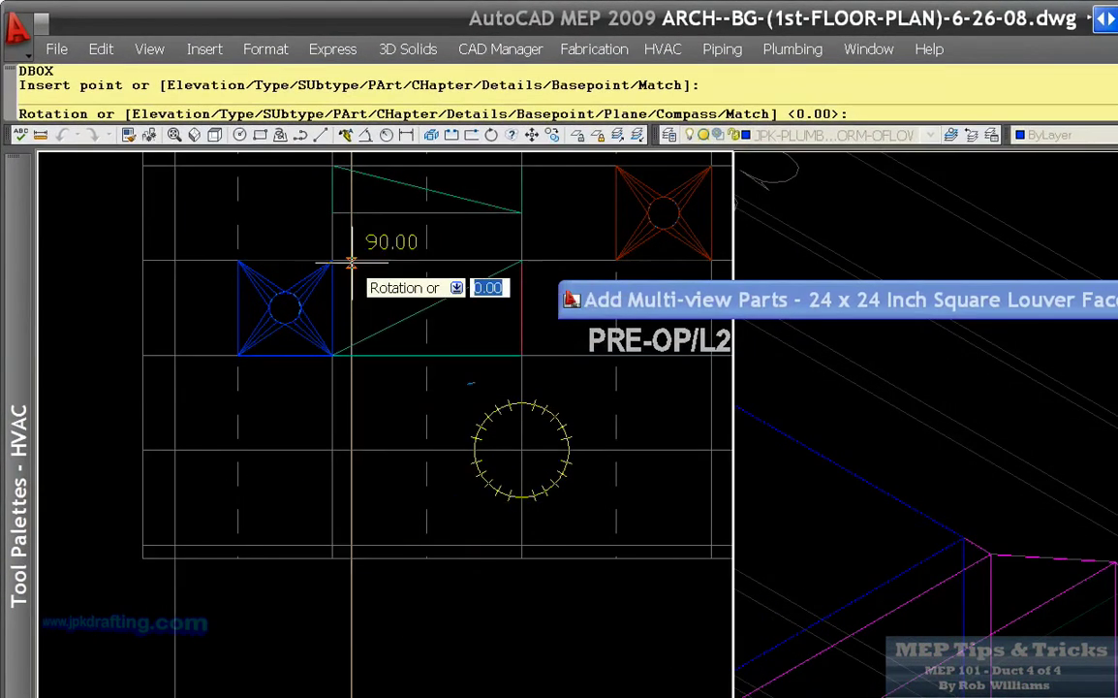
{"action": "scroll", "coordinate": [347, 368], "scroll_direction": "down", "scroll_amount": 4}
{"action": "scroll", "coordinate": [477, 399], "scroll_direction": "up", "scroll_amount": 7}
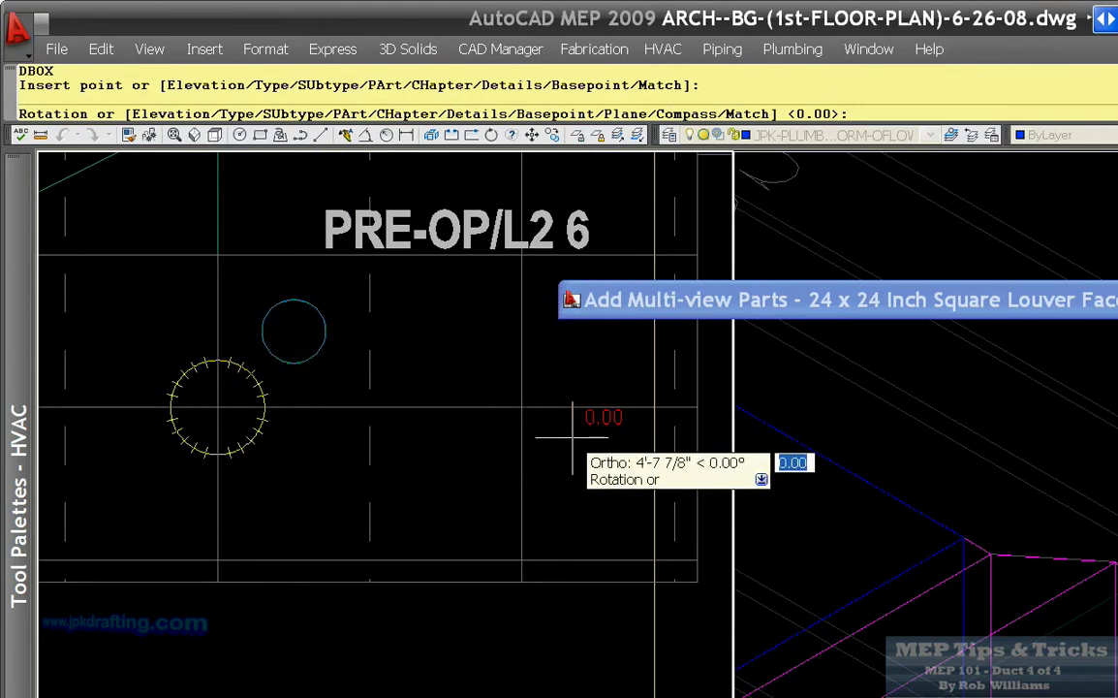
{"action": "key", "text": "Return"}
{"action": "key", "text": "Escape"}
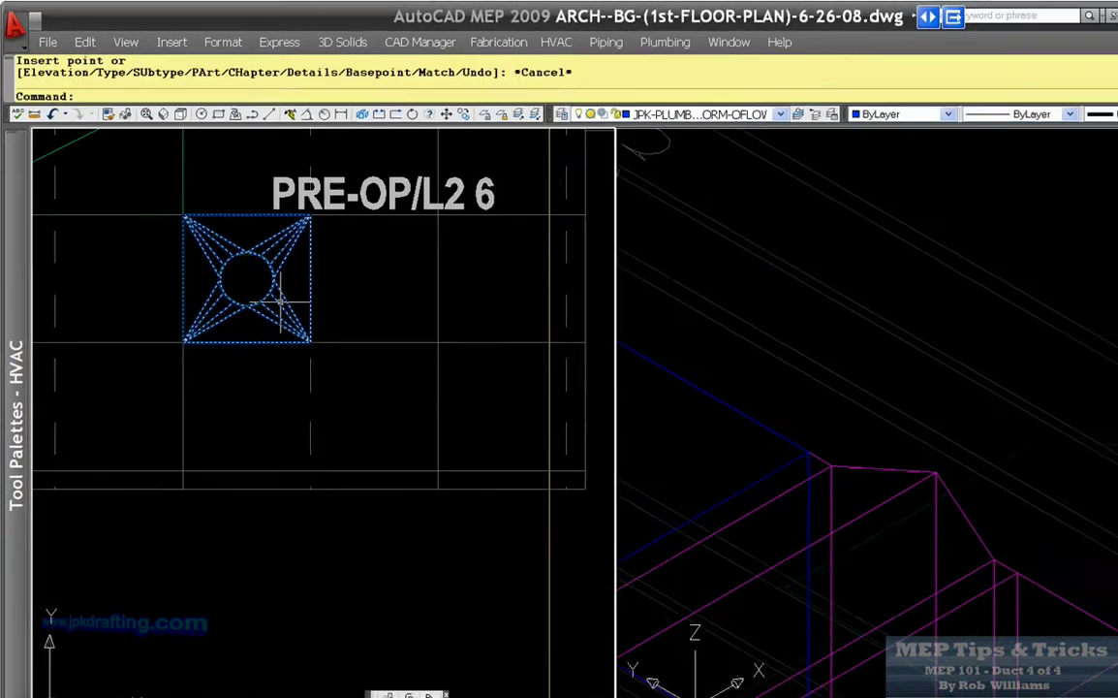
{"action": "double_click", "coordinate": [281, 304]}
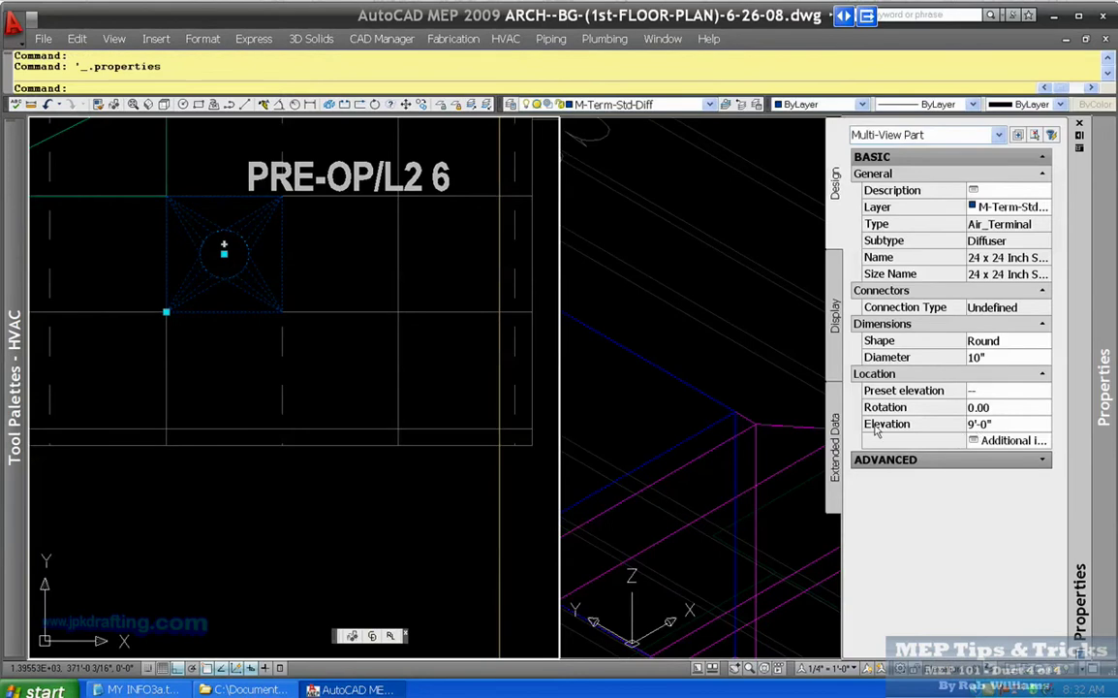
{"action": "key", "text": "Escape"}
Copy the new diffuser from its corner grip to a ceiling grid intersection southeast of the HALL 1013 label.
{"action": "scroll", "coordinate": [337, 349], "scroll_direction": "down", "scroll_amount": 3}
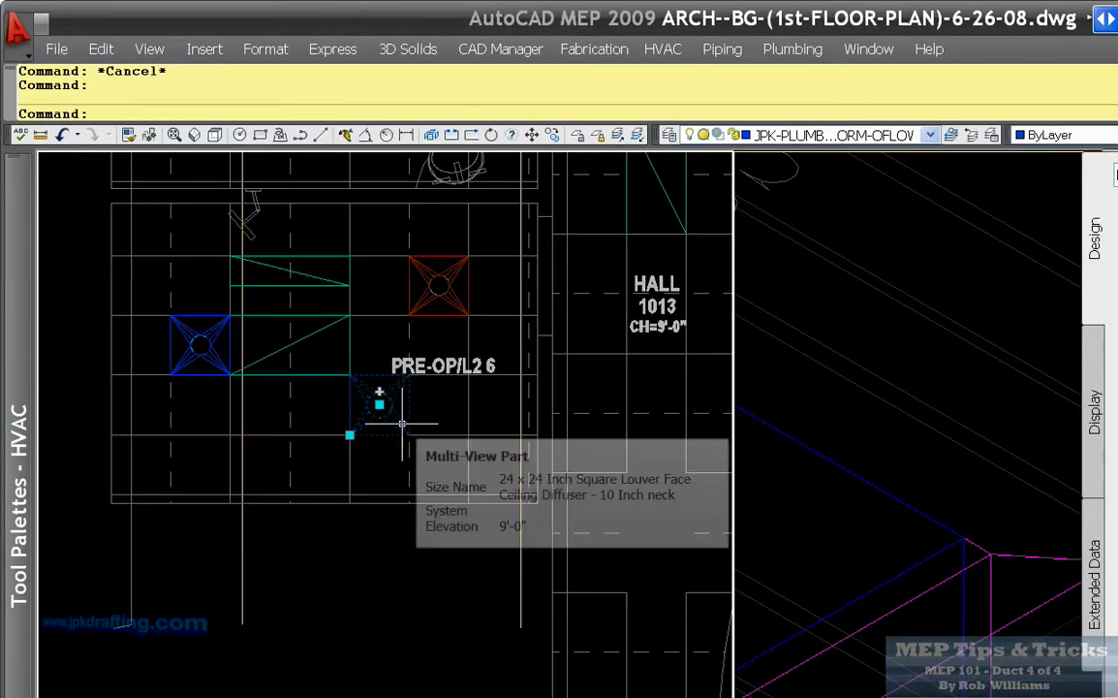
{"action": "left_click", "coordinate": [399, 424]}
{"action": "right_click", "coordinate": [400, 429]}
{"action": "key", "text": "Escape"}
{"action": "left_click", "coordinate": [350, 434]}
{"action": "right_click", "coordinate": [350, 436]}
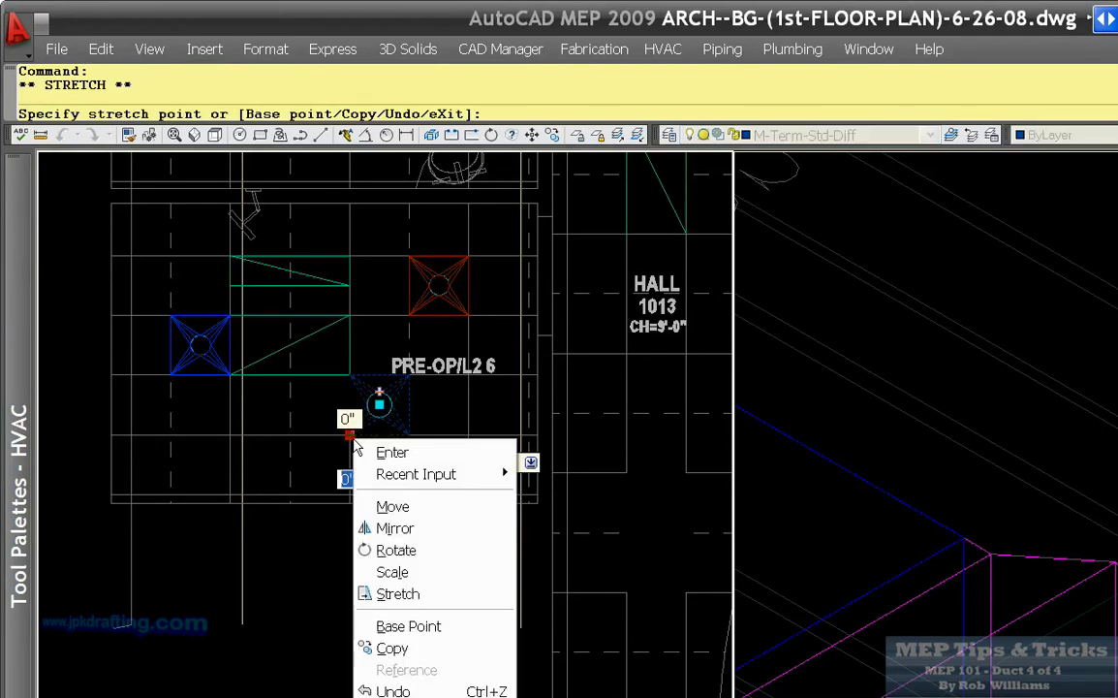
{"action": "left_click", "coordinate": [393, 647]}
{"action": "scroll", "coordinate": [379, 427], "scroll_direction": "down", "scroll_amount": 4}
{"action": "scroll", "coordinate": [581, 484], "scroll_direction": "up", "scroll_amount": 4}
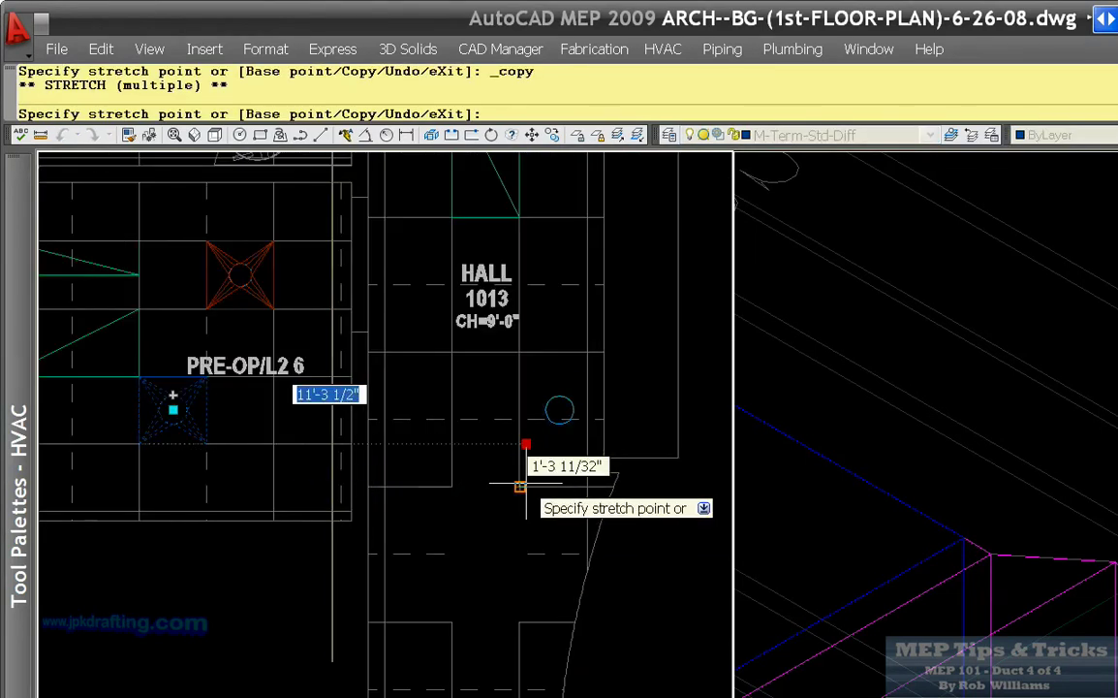
{"action": "scroll", "coordinate": [541, 386], "scroll_direction": "down", "scroll_amount": 2}
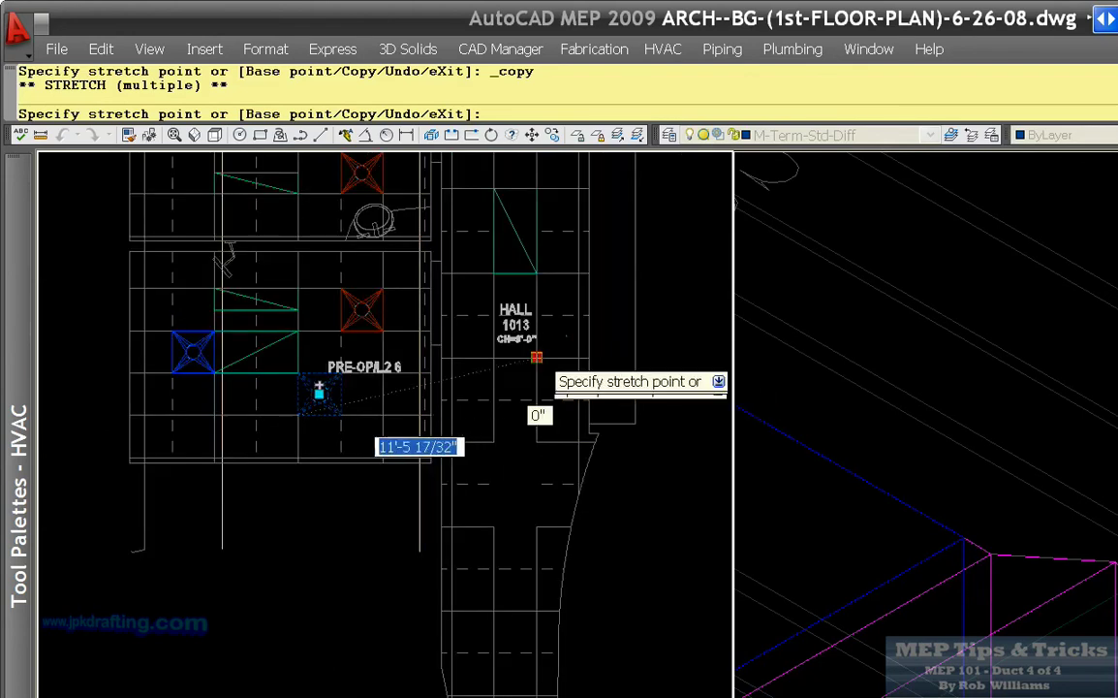
{"action": "scroll", "coordinate": [532, 391], "scroll_direction": "up", "scroll_amount": 3}
{"action": "scroll", "coordinate": [532, 407], "scroll_direction": "down", "scroll_amount": 2}
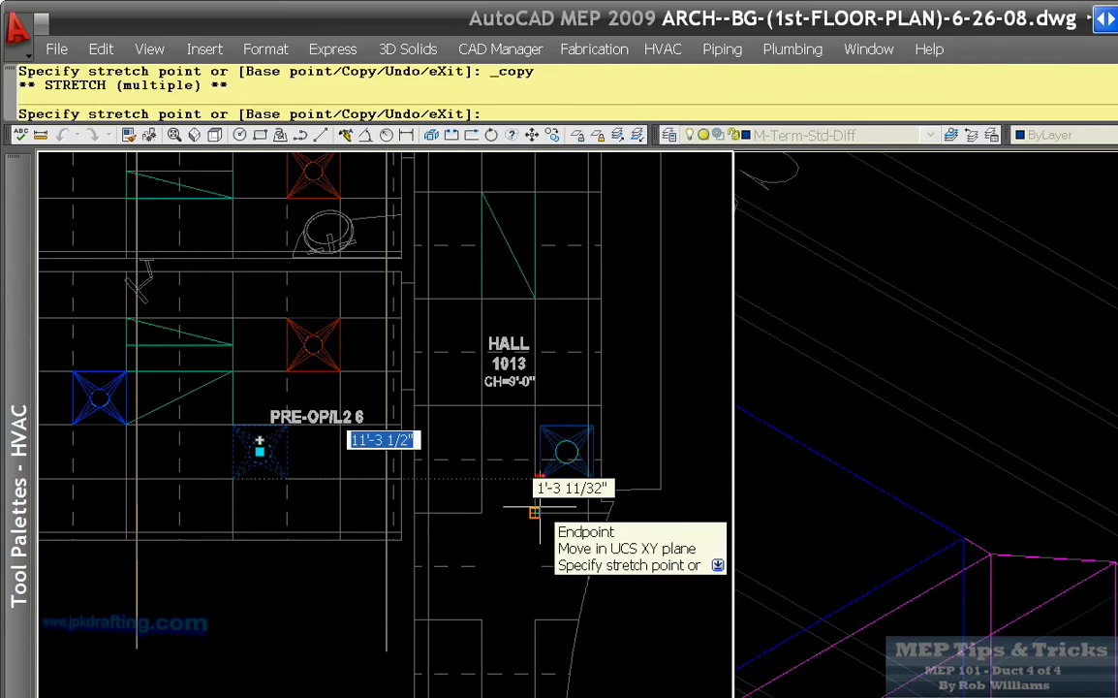
{"action": "scroll", "coordinate": [540, 506], "scroll_direction": "down", "scroll_amount": 2}
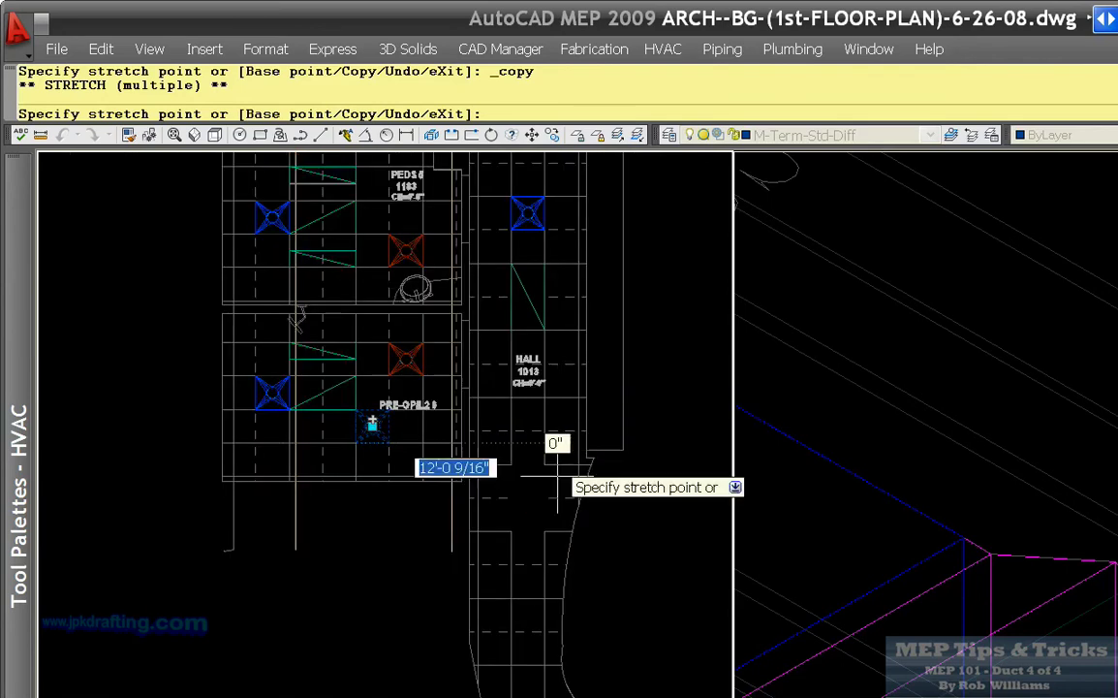
{"action": "scroll", "coordinate": [548, 403], "scroll_direction": "up", "scroll_amount": 4}
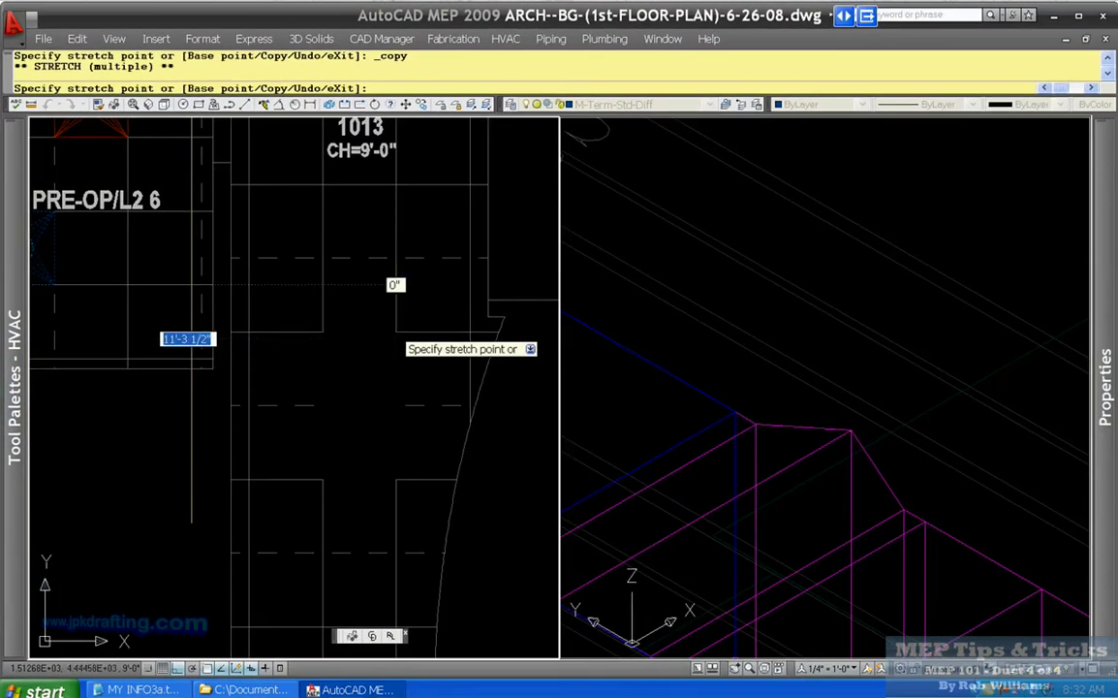
{"action": "key", "text": "Escape"}
Inspect the properties and grid position of the copied diffuser in HALL 1013.
{"action": "double_click", "coordinate": [444, 320]}
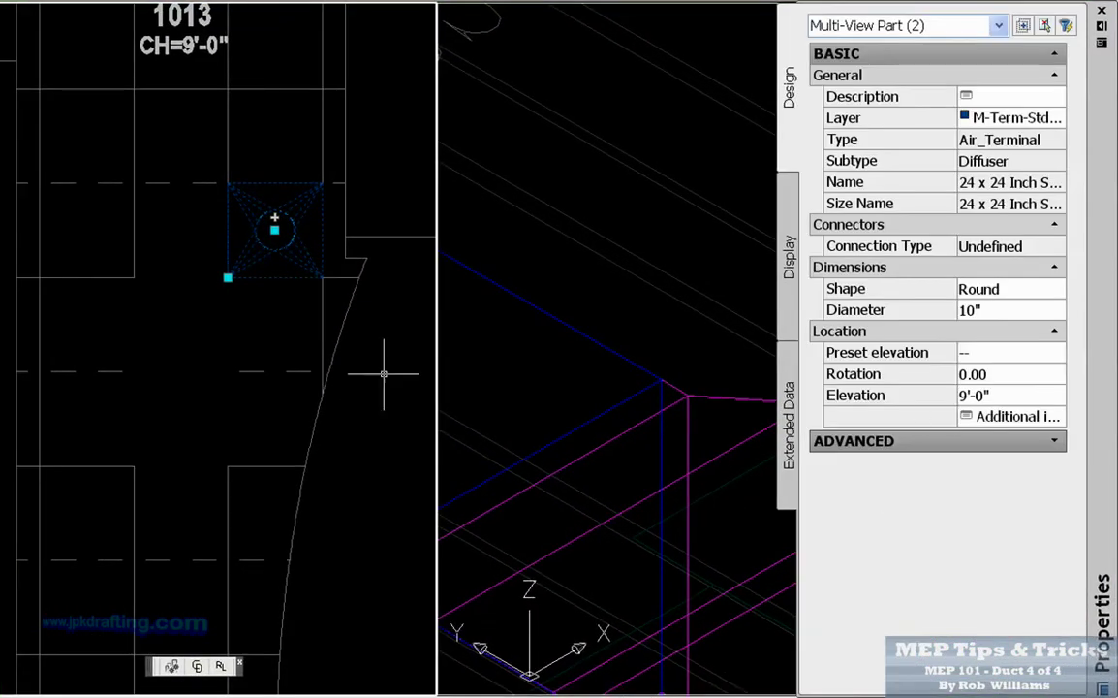
{"action": "key", "text": "Escape"}
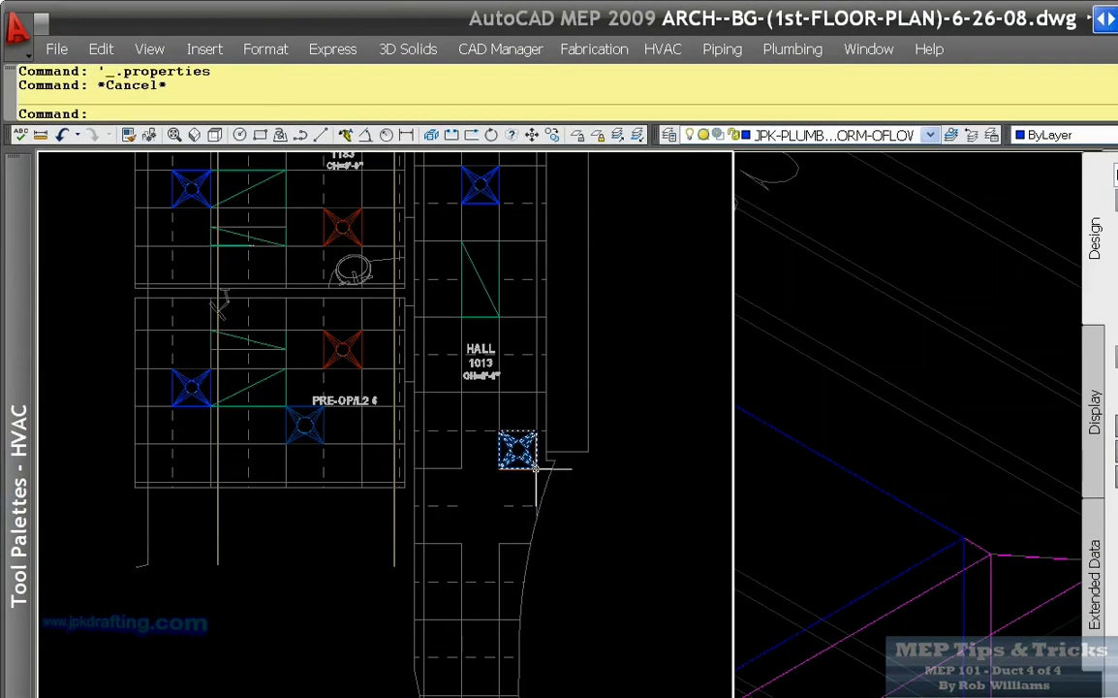
{"action": "left_click", "coordinate": [534, 467]}
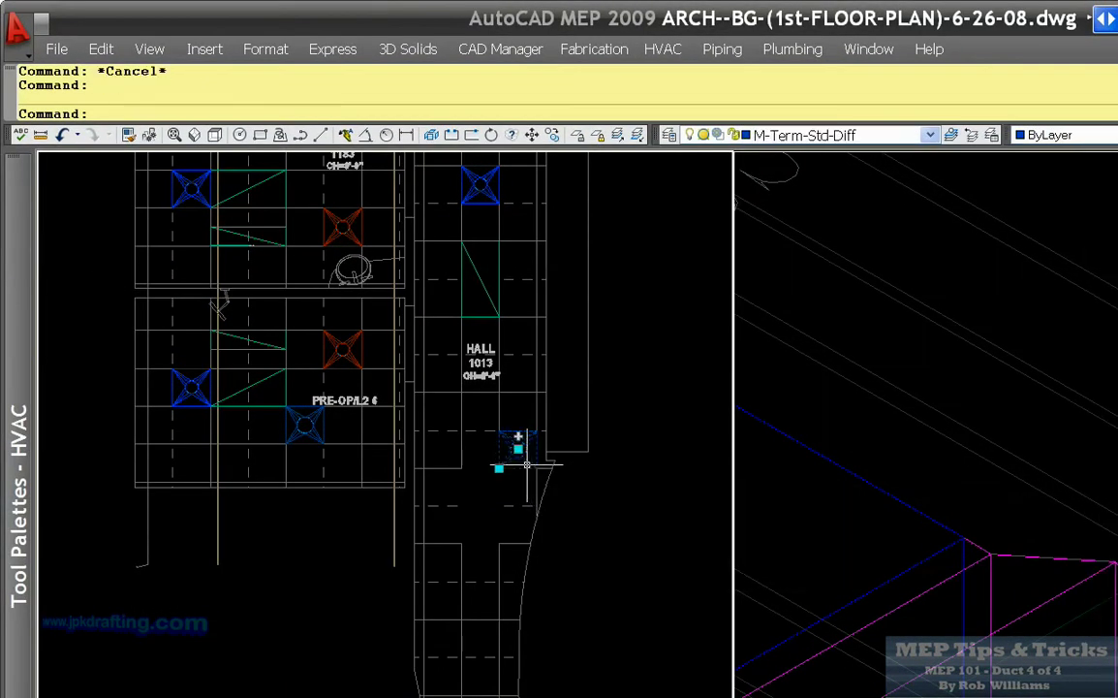
{"action": "scroll", "coordinate": [526, 466], "scroll_direction": "up", "scroll_amount": 3}
{"action": "key", "text": "Escape"}
{"action": "left_click", "coordinate": [529, 461]}
{"action": "key", "text": "Escape"}
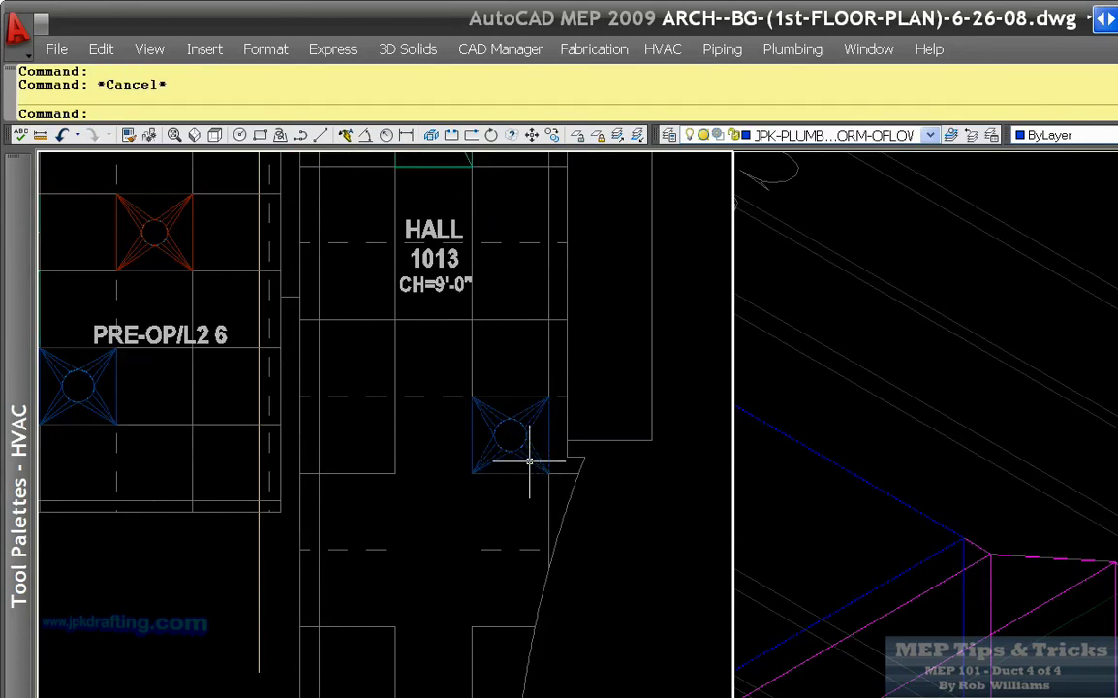
{"action": "scroll", "coordinate": [529, 461], "scroll_direction": "down", "scroll_amount": 2}
{"action": "left_click", "coordinate": [529, 461]}
{"action": "key", "text": "Escape"}
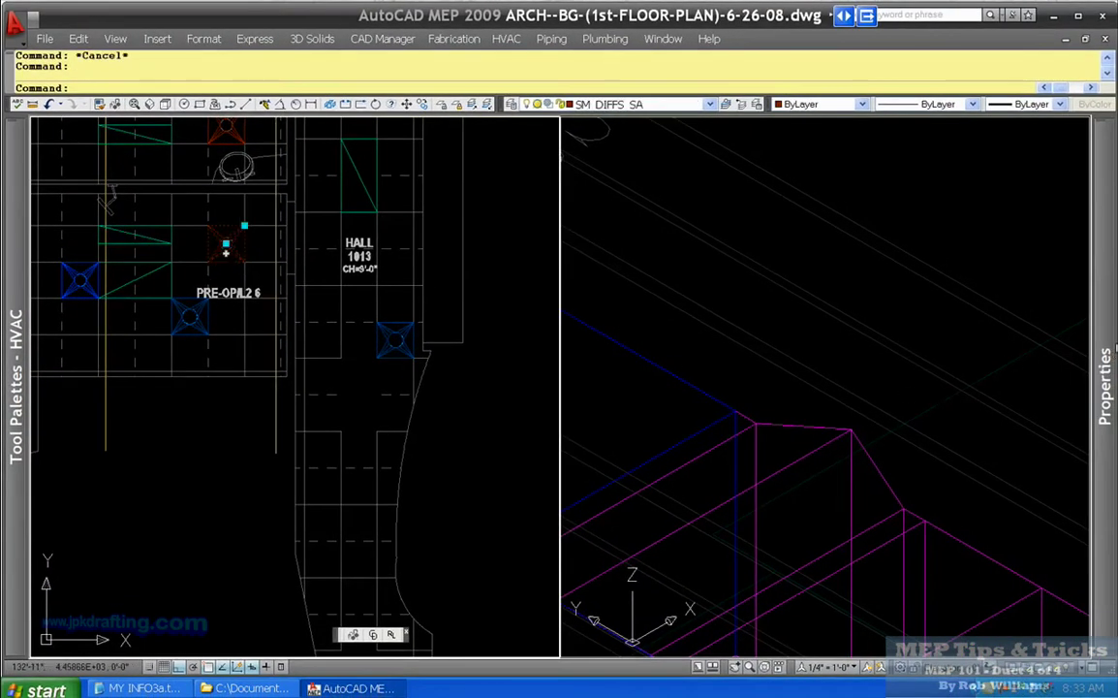
Set the elevation of the red diffuser in PRE-OP/L2 6 to 10'-0" and recheck its properties.
{"action": "mouse_move", "coordinate": [1111, 354]}
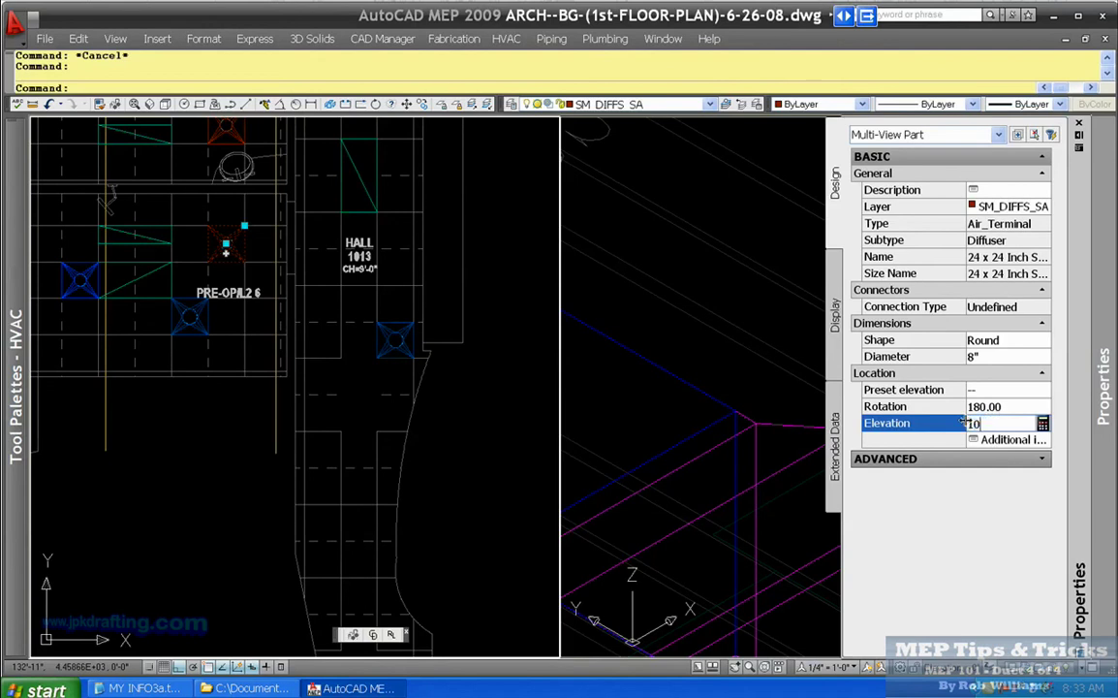
{"action": "key", "text": "Return"}
{"action": "key", "text": "Escape"}
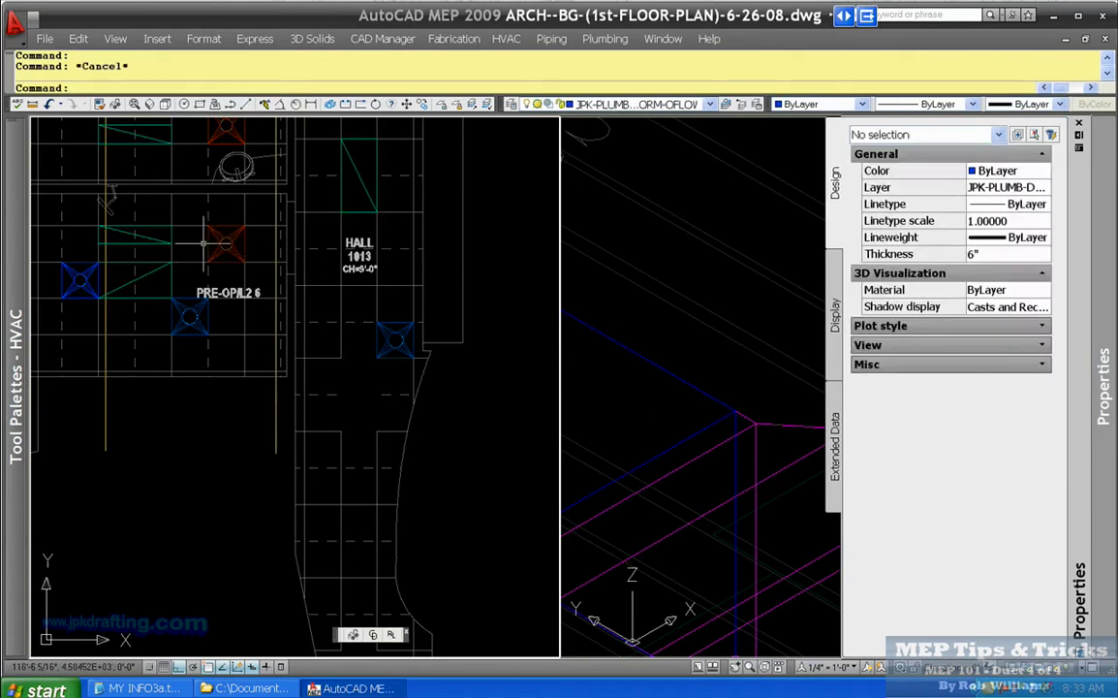
{"action": "double_click", "coordinate": [229, 250]}
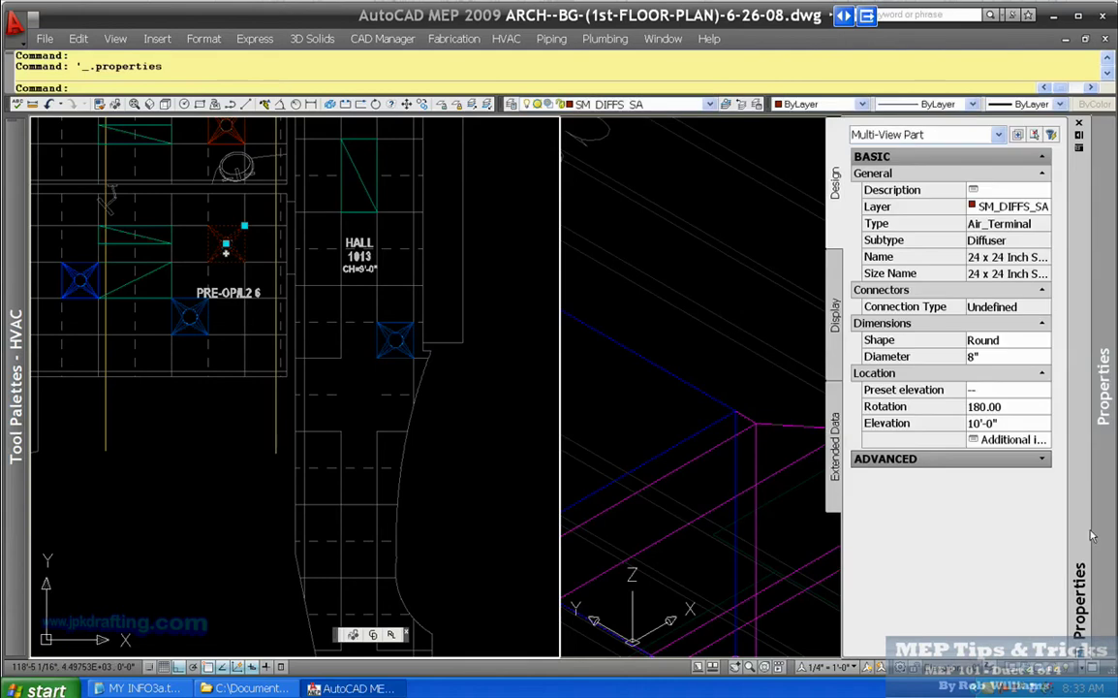
{"action": "key", "text": "Escape"}
{"action": "key", "text": "Escape"}
Open the Parametric Part Wizard and look through the part types available for a custom multi-view part.
{"action": "scroll", "coordinate": [310, 388], "scroll_direction": "down", "scroll_amount": 5}
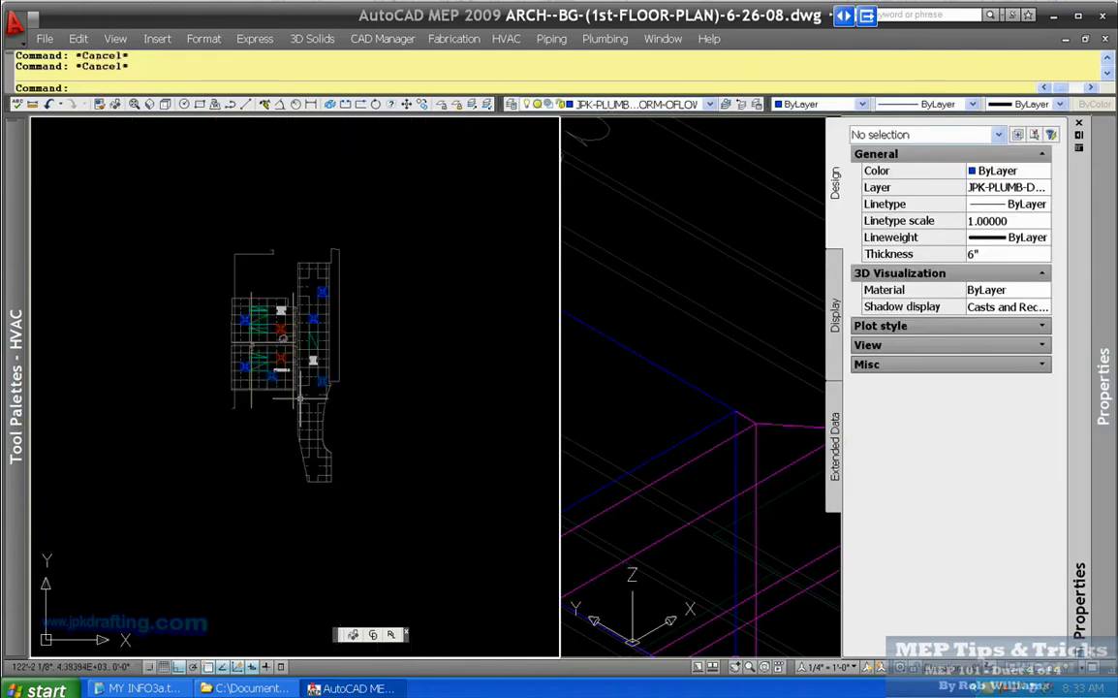
{"action": "scroll", "coordinate": [321, 380], "scroll_direction": "up", "scroll_amount": 5}
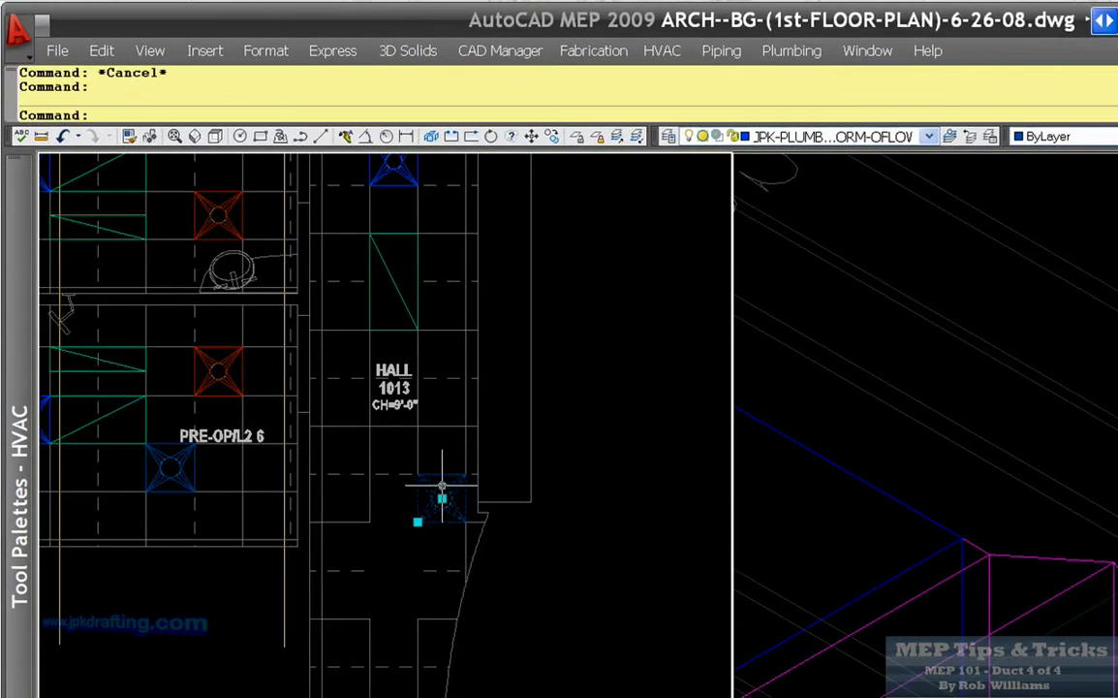
{"action": "scroll", "coordinate": [410, 489], "scroll_direction": "down", "scroll_amount": 2}
{"action": "key", "text": "Escape"}
{"action": "left_click", "coordinate": [661, 50]}
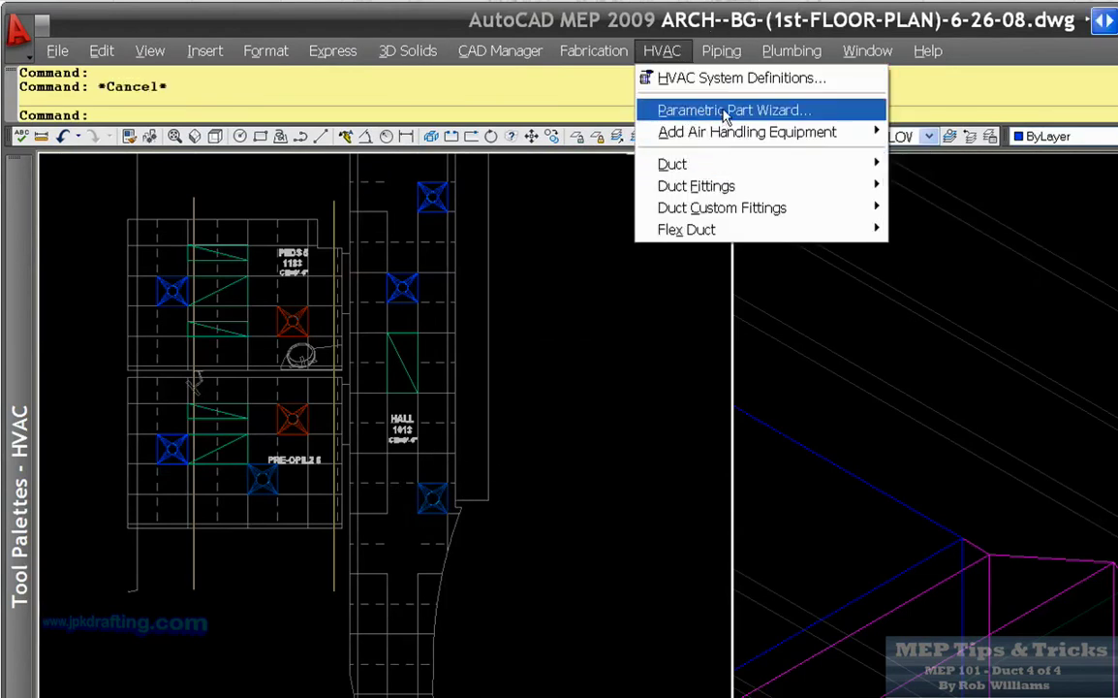
{"action": "mouse_move", "coordinate": [706, 169]}
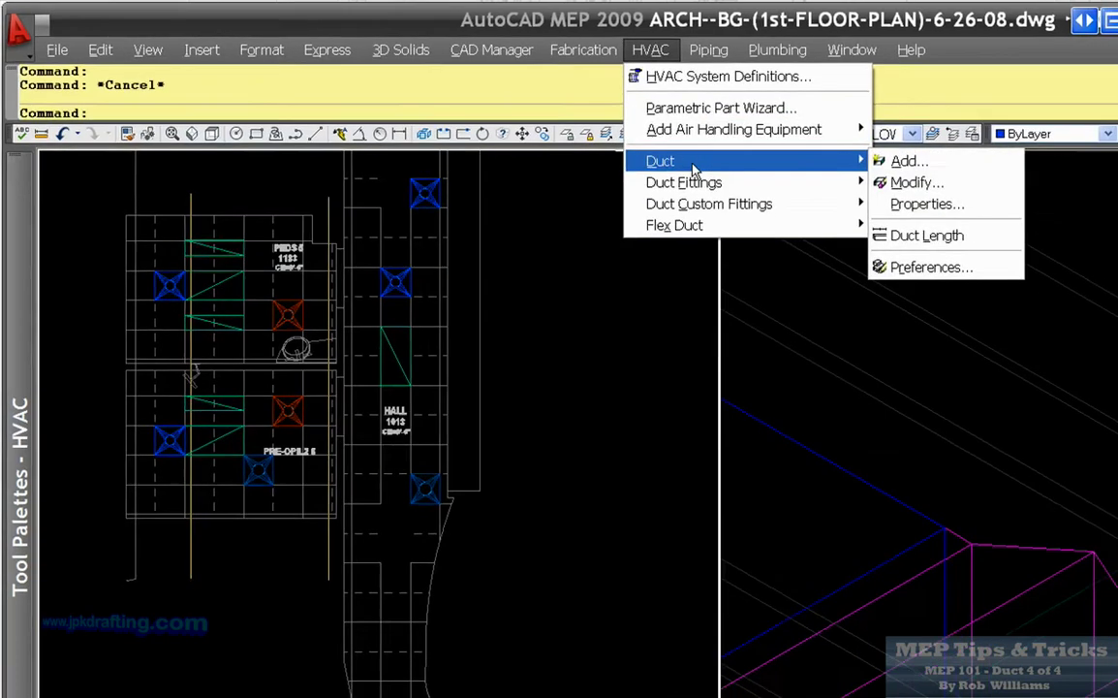
{"action": "left_click", "coordinate": [729, 109]}
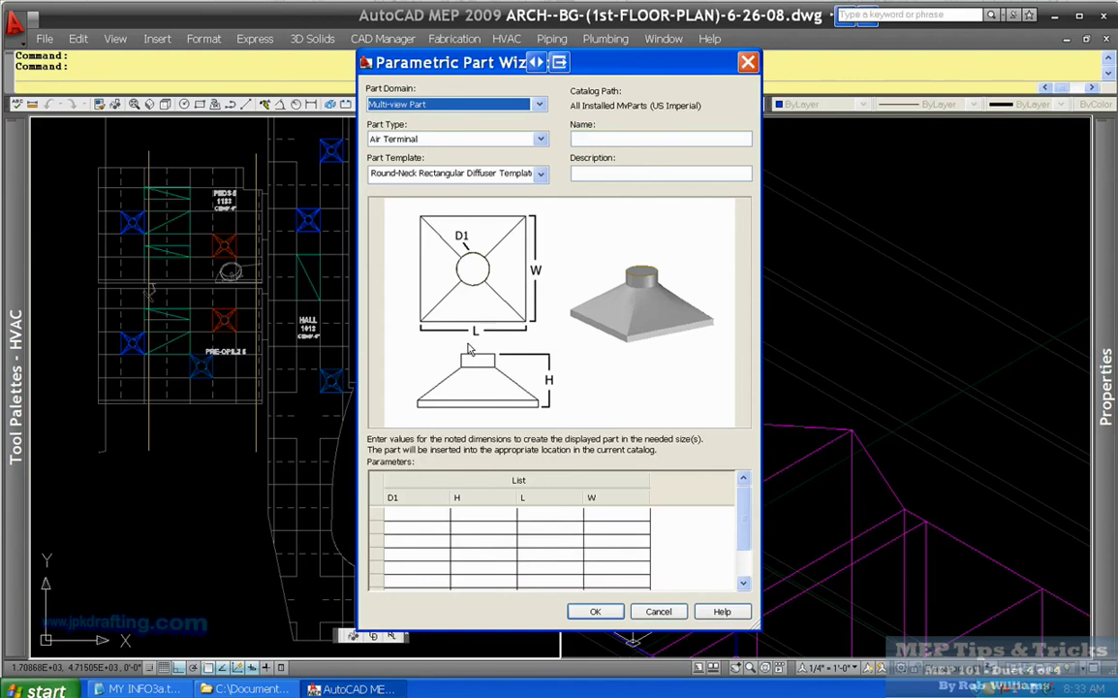
{"action": "left_click", "coordinate": [487, 140]}
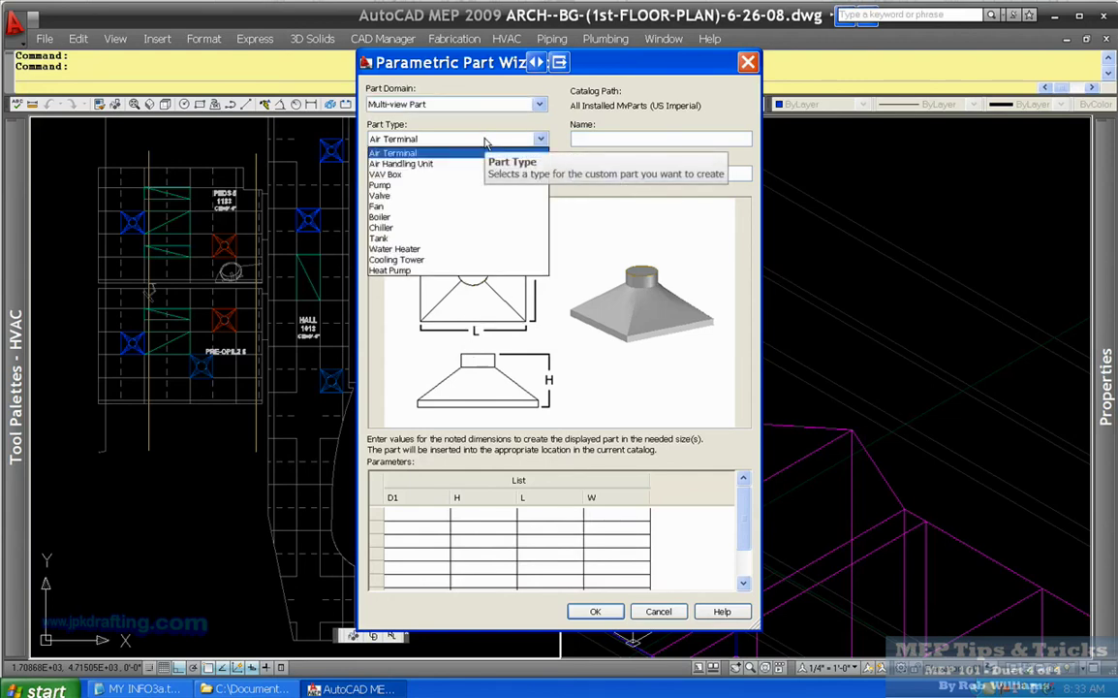
Check the part domain setting in the Parametric Part Wizard and close the wizard without creating a part.
{"action": "left_click", "coordinate": [488, 140]}
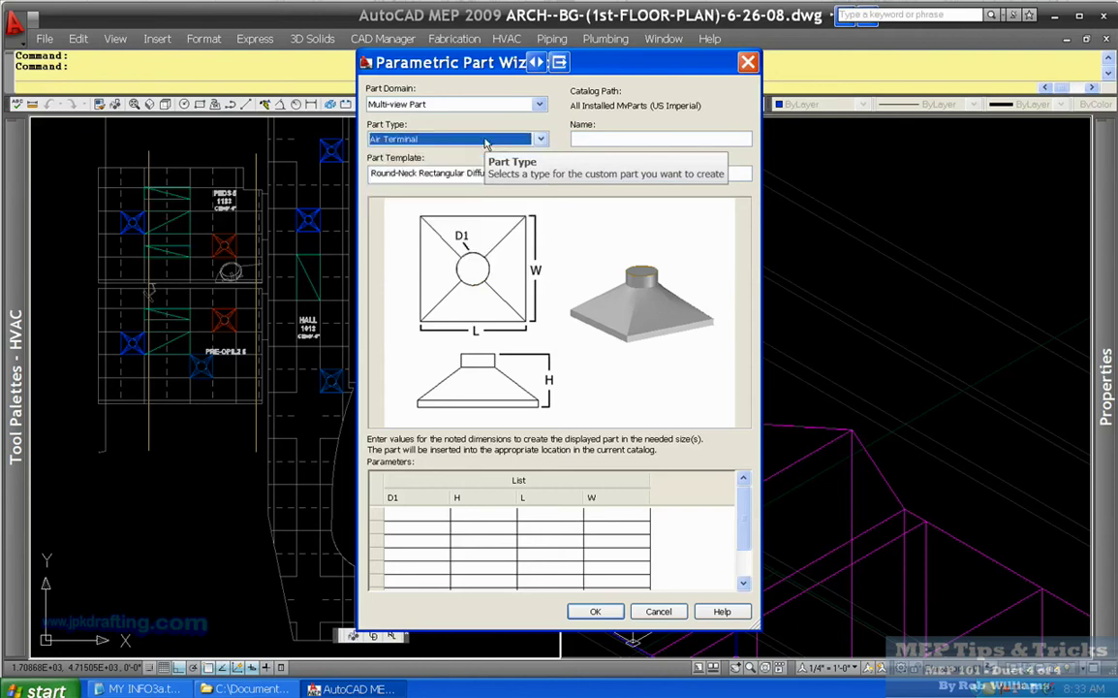
{"action": "left_click", "coordinate": [486, 107]}
{"action": "left_click", "coordinate": [487, 112]}
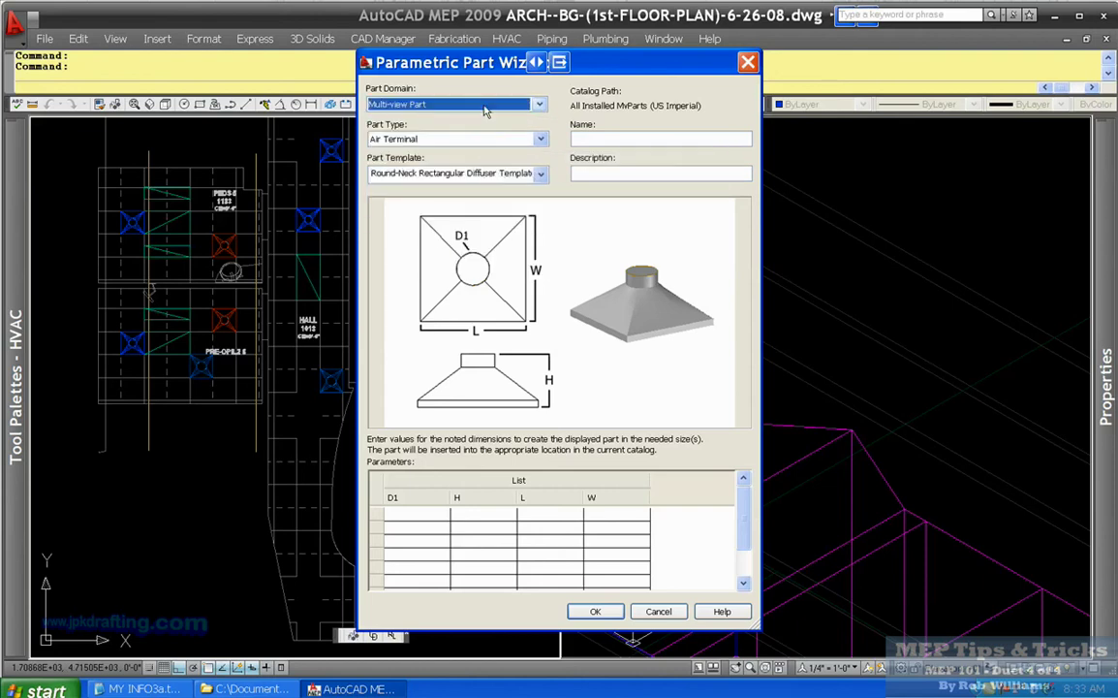
{"action": "left_click", "coordinate": [601, 620]}
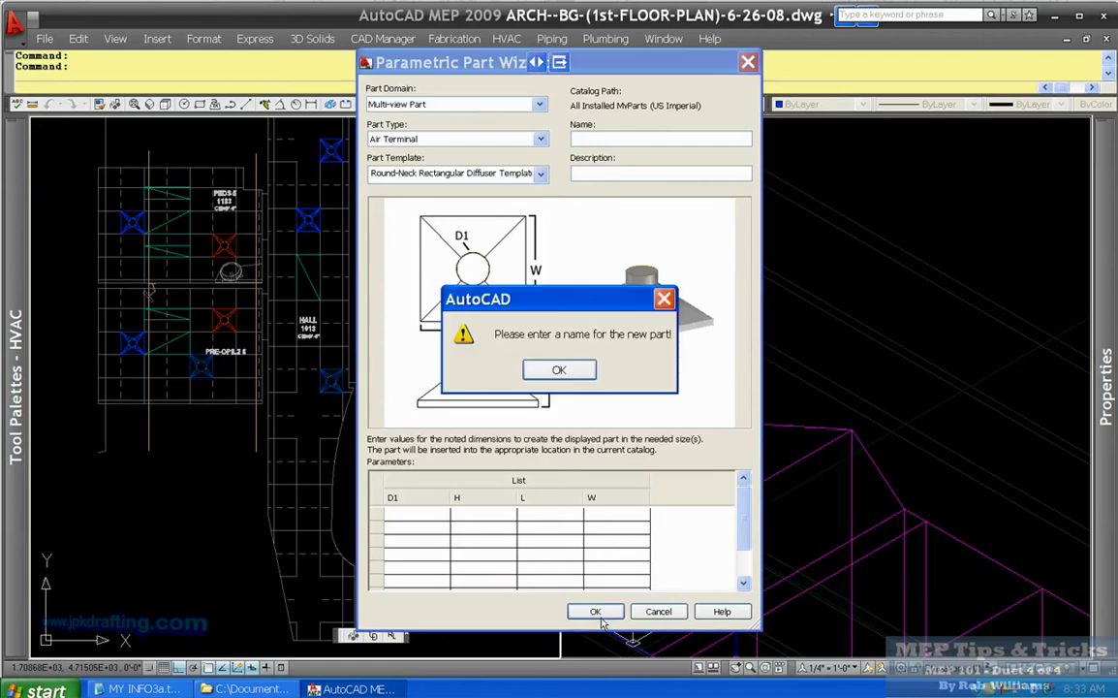
{"action": "left_click", "coordinate": [579, 374]}
{"action": "left_click", "coordinate": [659, 610]}
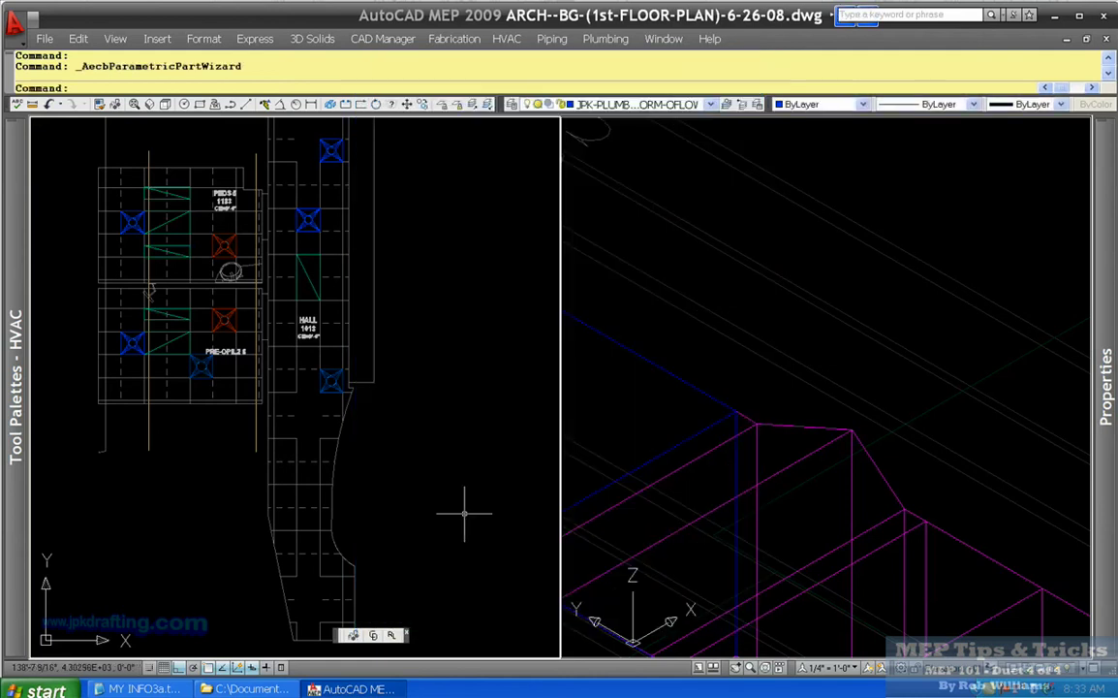
{"action": "scroll", "coordinate": [329, 407], "scroll_direction": "down", "scroll_amount": 2}
{"action": "scroll", "coordinate": [326, 388], "scroll_direction": "up", "scroll_amount": 3}
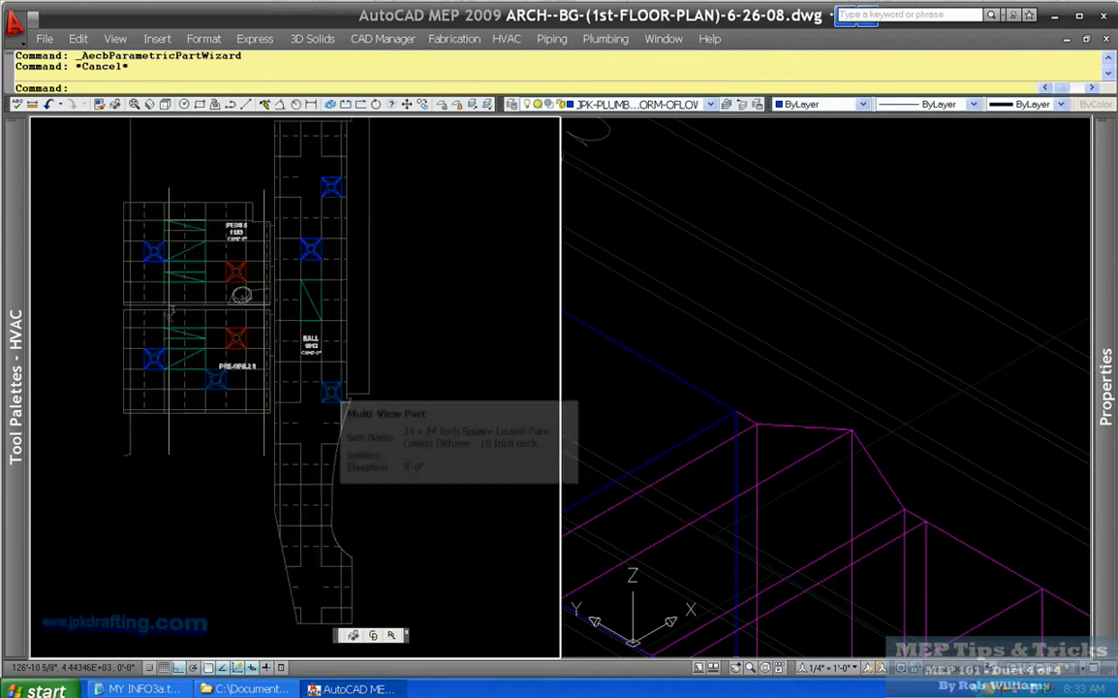
{"action": "scroll", "coordinate": [334, 395], "scroll_direction": "up", "scroll_amount": 2}
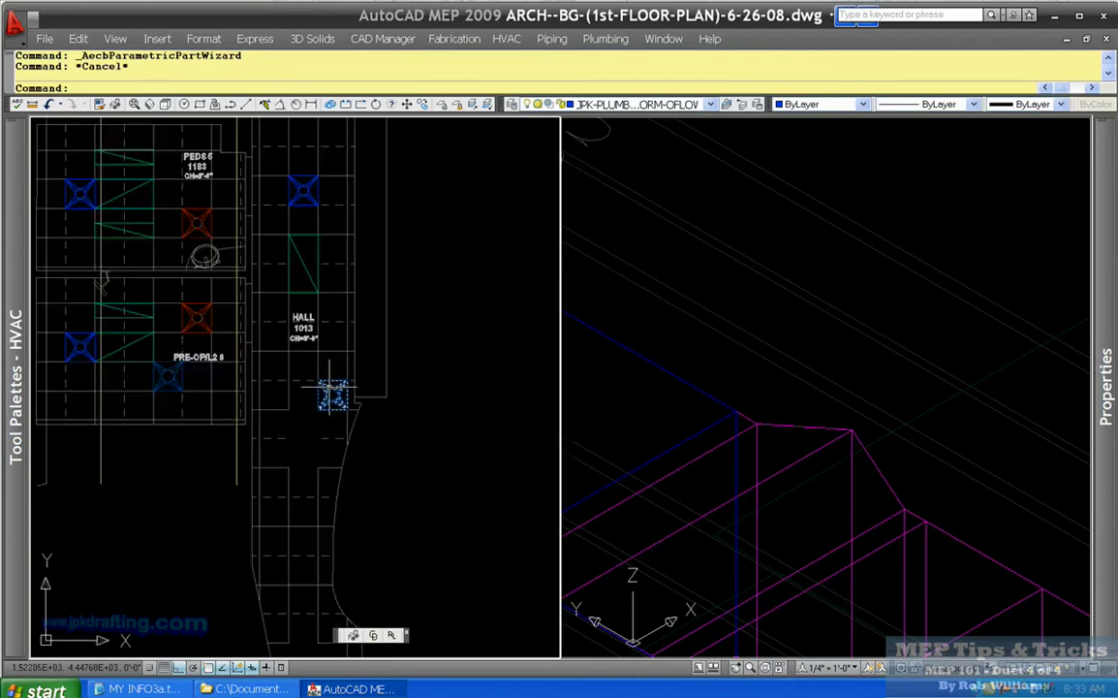
Reopen the Parametric Part Wizard and review the name, description and size parameter fields of the round-neck rectangular diffuser template.
{"action": "left_click", "coordinate": [506, 39]}
{"action": "left_click", "coordinate": [542, 85]}
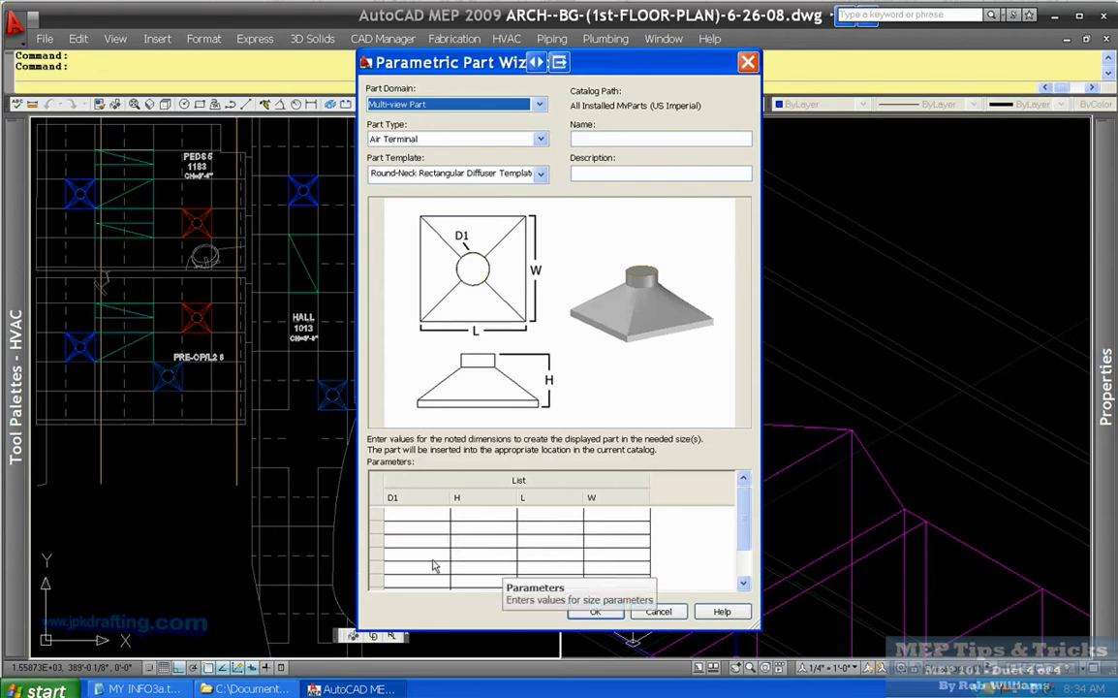
{"action": "left_click", "coordinate": [581, 138]}
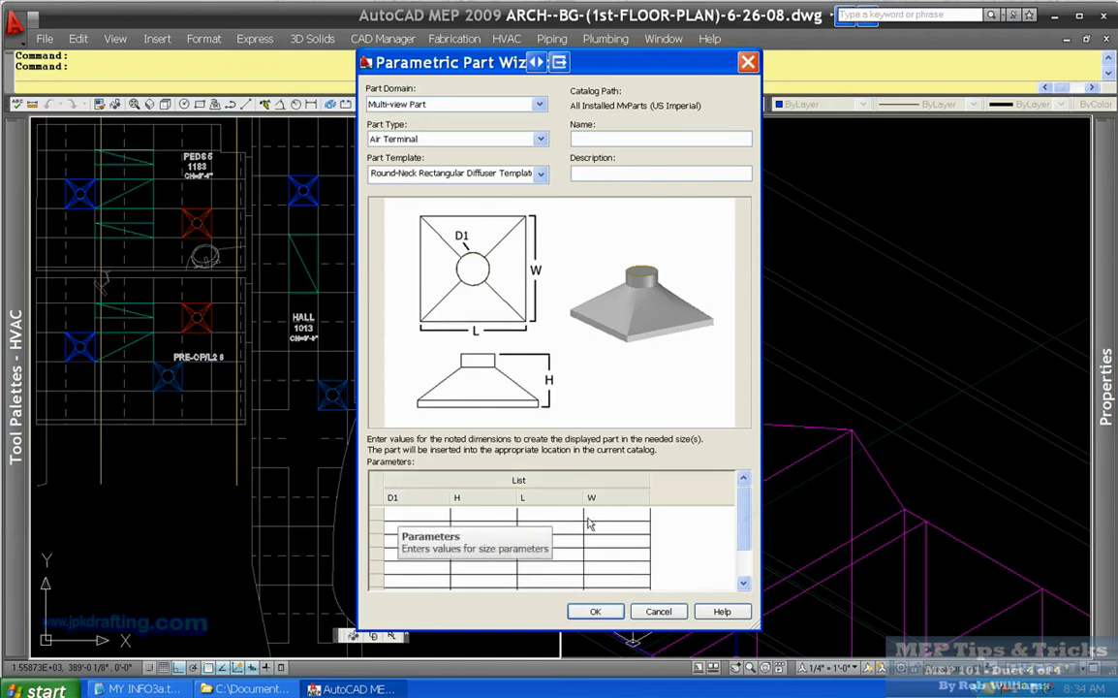
{"action": "key", "text": "Tab"}
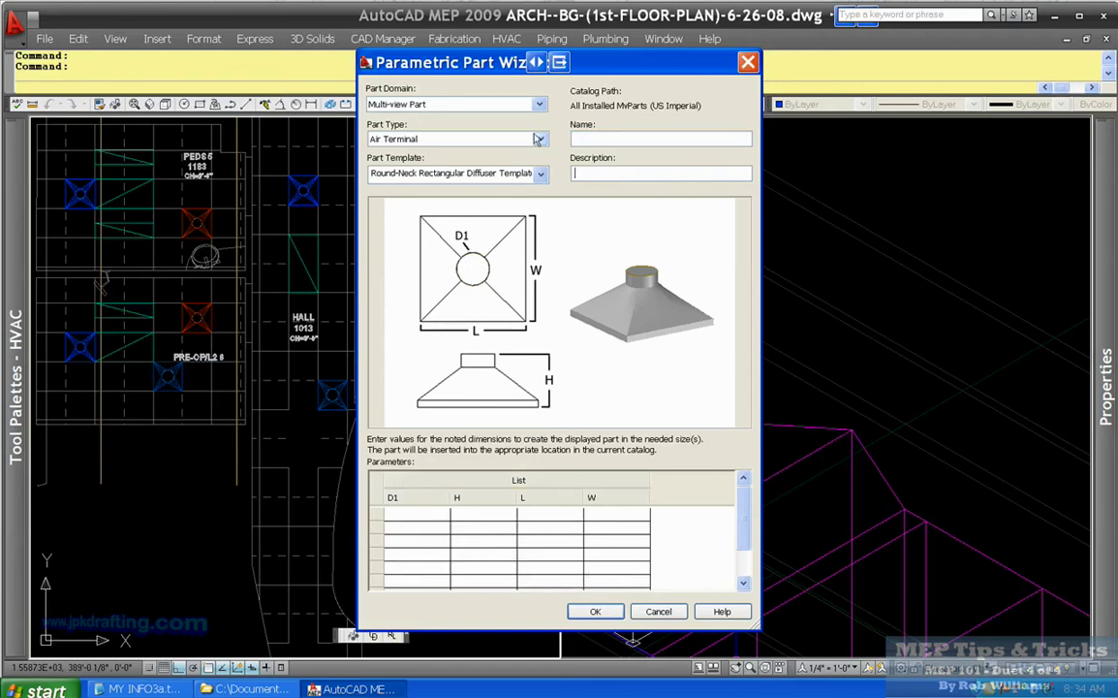
{"action": "left_click", "coordinate": [593, 610]}
{"action": "left_click", "coordinate": [560, 368]}
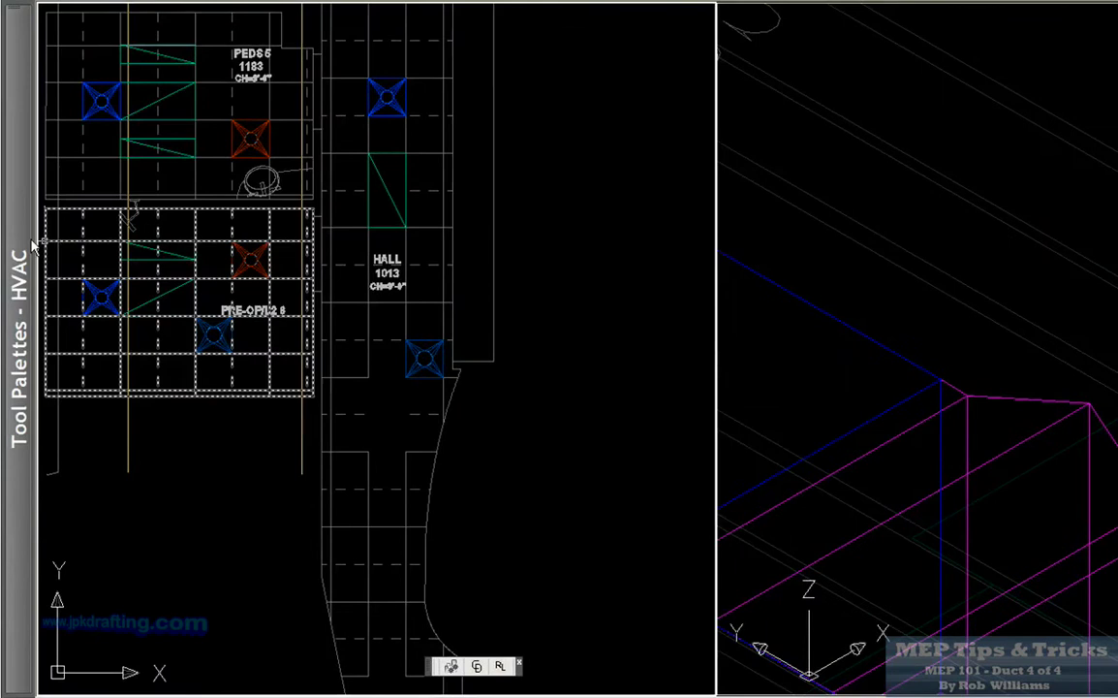
{"action": "mouse_move", "coordinate": [26, 216]}
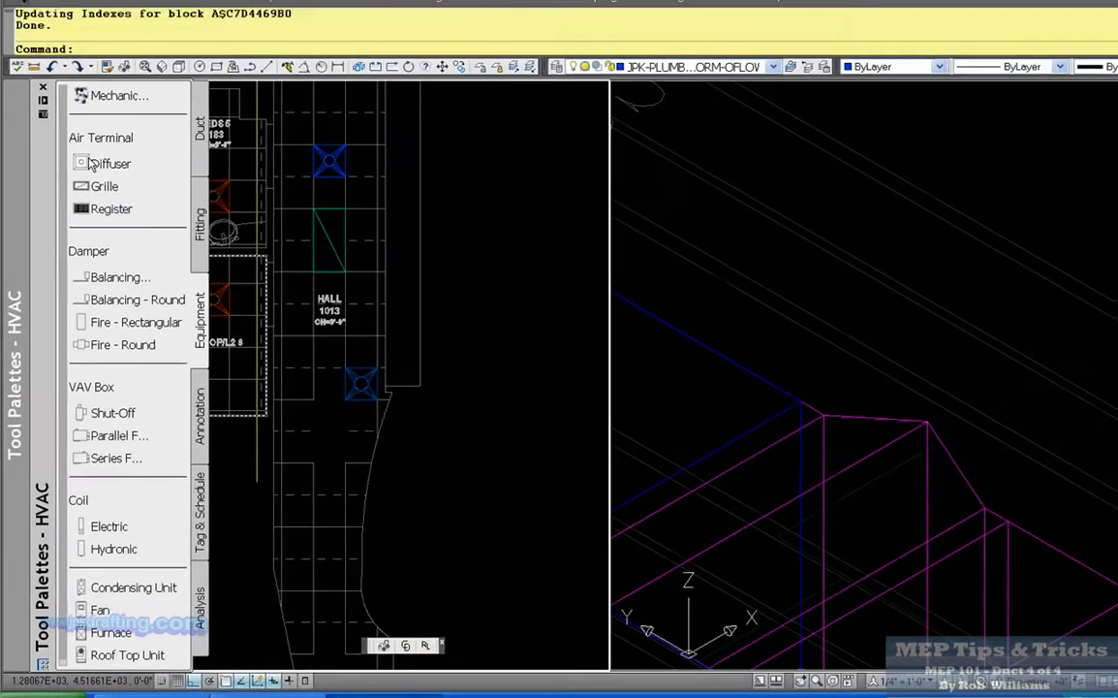
{"action": "left_click", "coordinate": [91, 165]}
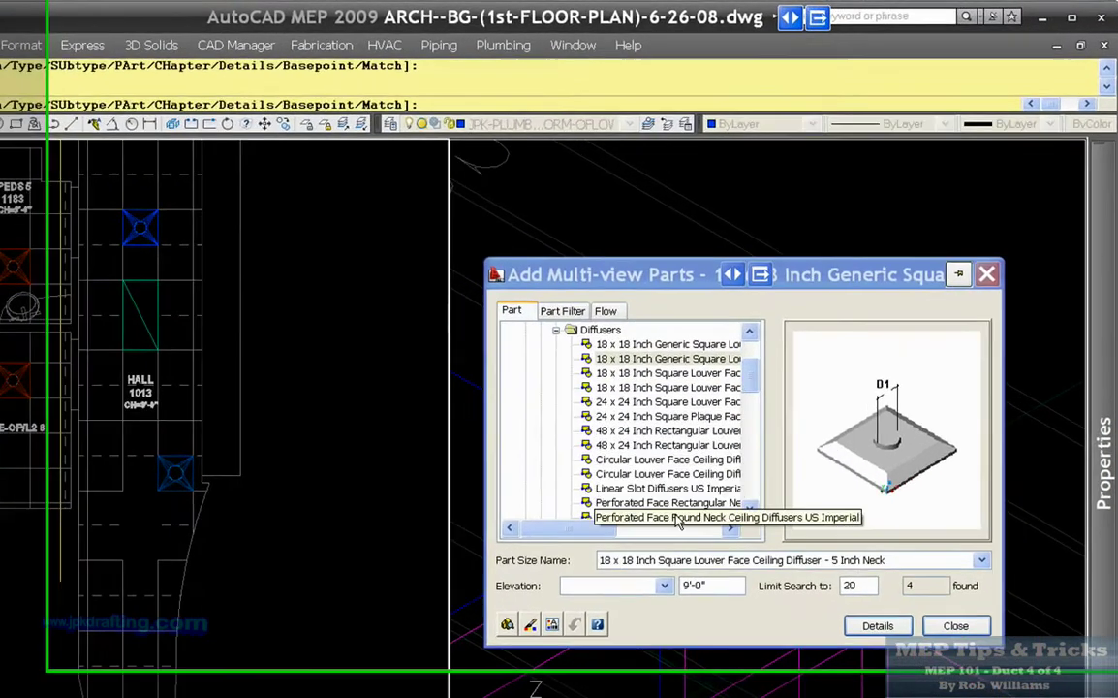
{"action": "scroll", "coordinate": [747, 349], "scroll_direction": "down", "scroll_amount": 5}
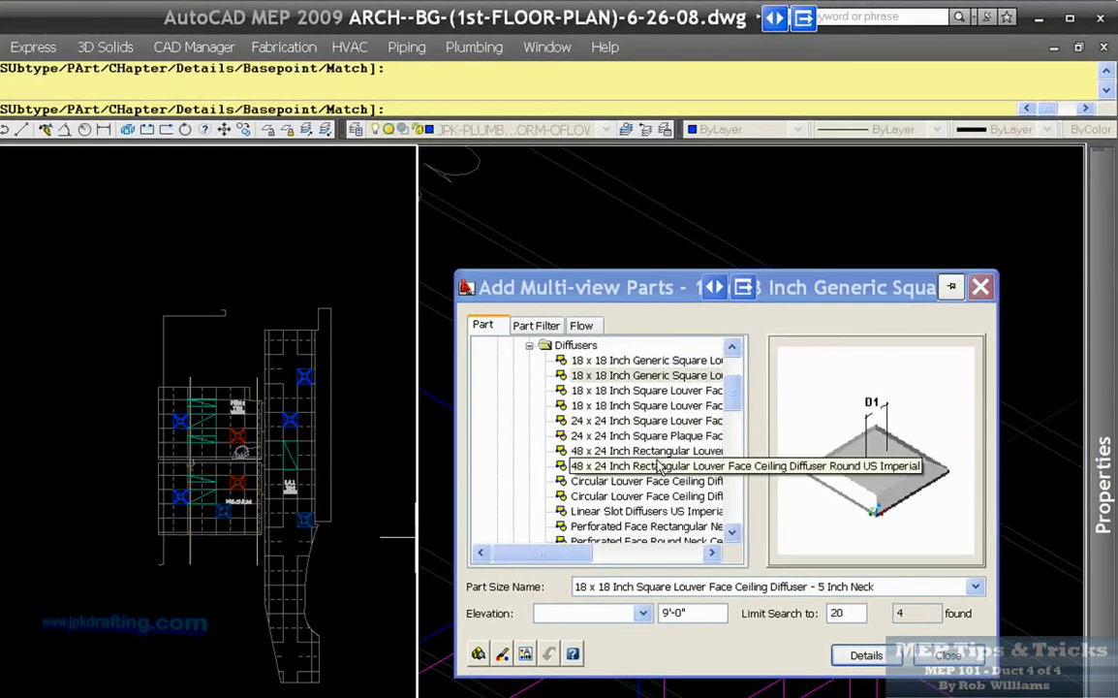
{"action": "scroll", "coordinate": [747, 349], "scroll_direction": "up", "scroll_amount": 4}
{"action": "key", "text": "Escape"}
{"action": "scroll", "coordinate": [57, 466], "scroll_direction": "down", "scroll_amount": 5}
{"action": "scroll", "coordinate": [76, 458], "scroll_direction": "up", "scroll_amount": 4}
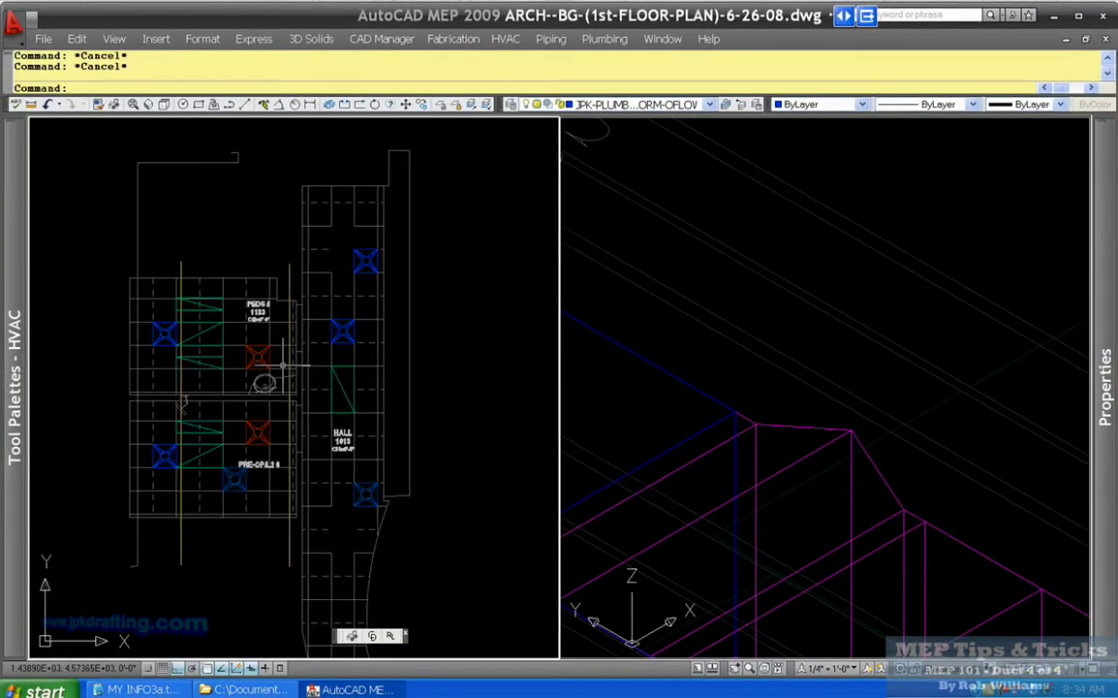
{"action": "scroll", "coordinate": [284, 367], "scroll_direction": "down", "scroll_amount": 3}
{"action": "scroll", "coordinate": [284, 366], "scroll_direction": "up", "scroll_amount": 1}
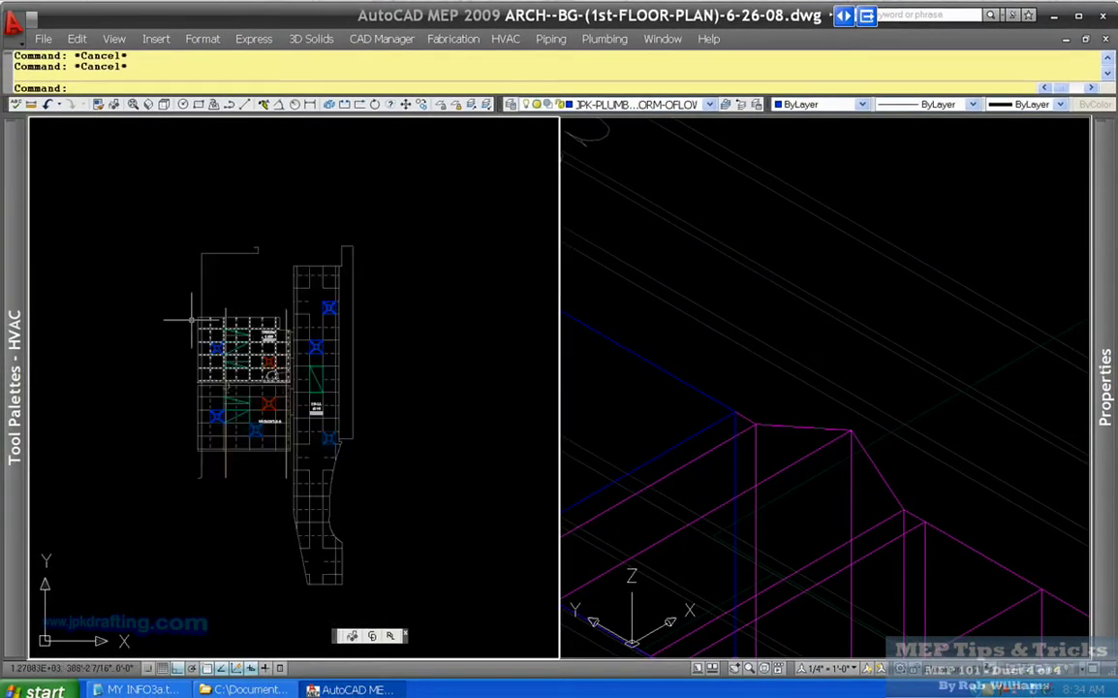
Start adding a diffuser as a multi-view part and bring the full diffuser names in the parts catalog into view.
{"action": "mouse_move", "coordinate": [25, 231]}
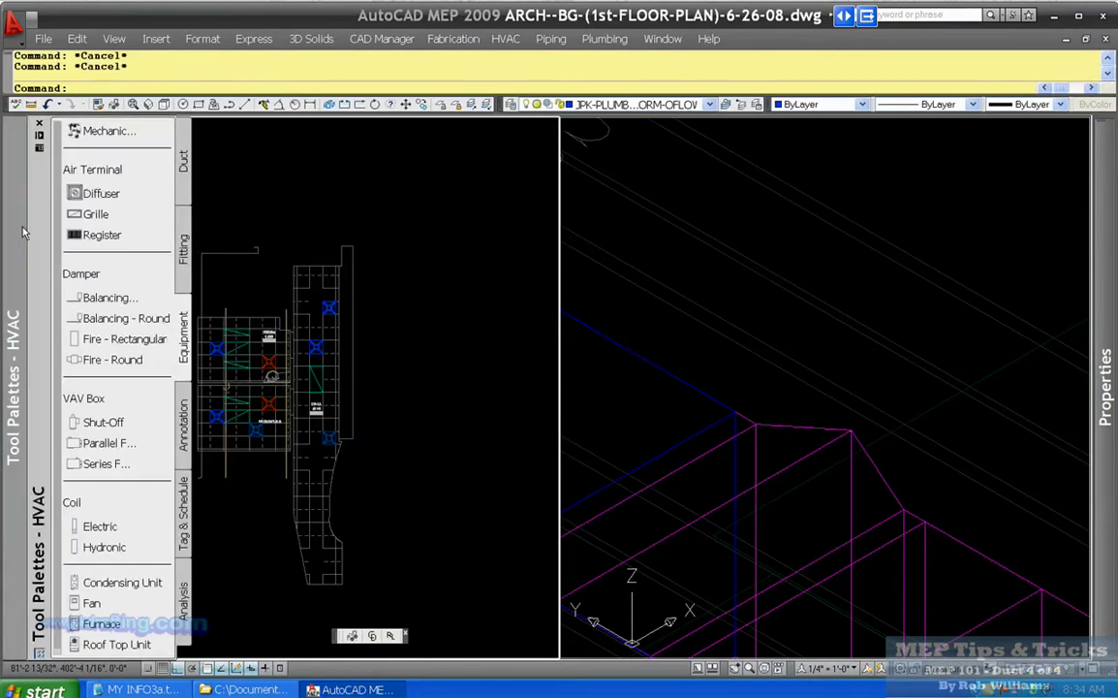
{"action": "left_click", "coordinate": [87, 193]}
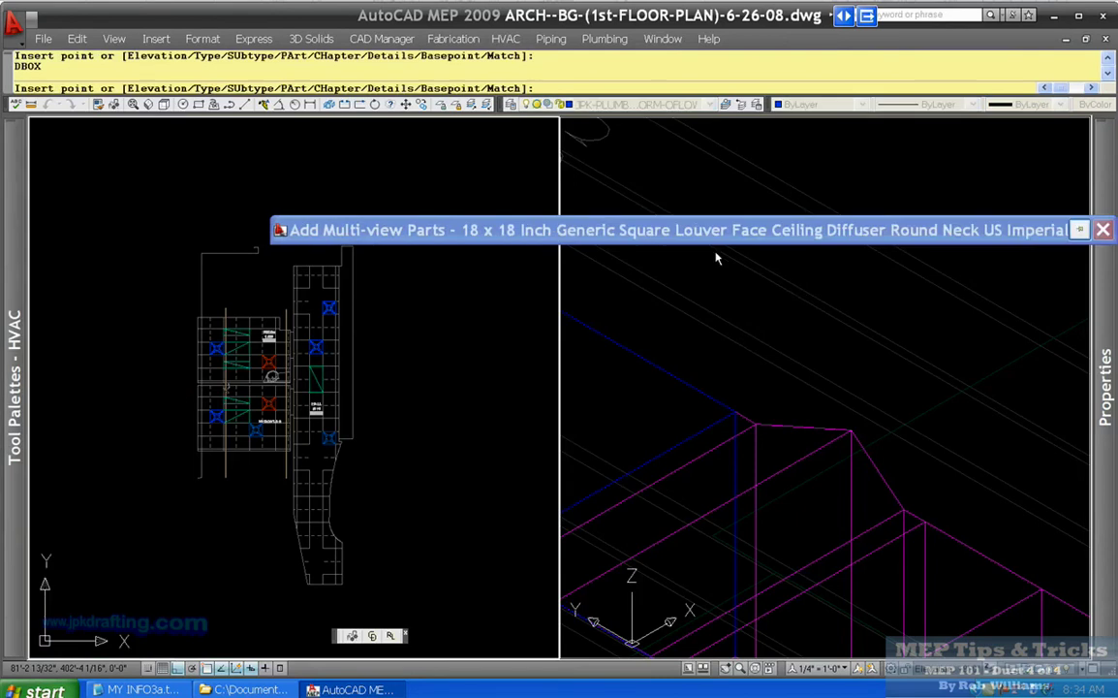
{"action": "left_click", "coordinate": [652, 259]}
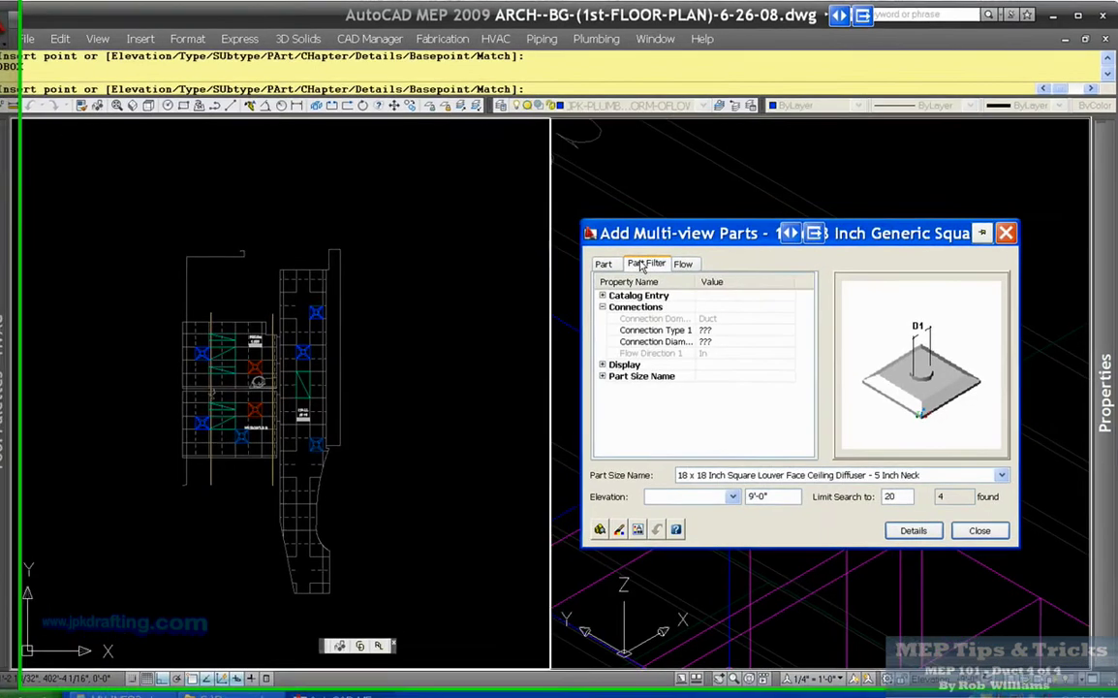
{"action": "left_click", "coordinate": [612, 260]}
{"action": "left_click_drag", "start_coordinate": [628, 457], "coordinate": [690, 463]}
Preview the 18 x 18 and 24 x 24 inch square louver face diffusers and the rectangular circular-louver diffuser in the catalog.
{"action": "left_click", "coordinate": [702, 300]}
{"action": "left_click", "coordinate": [696, 335]}
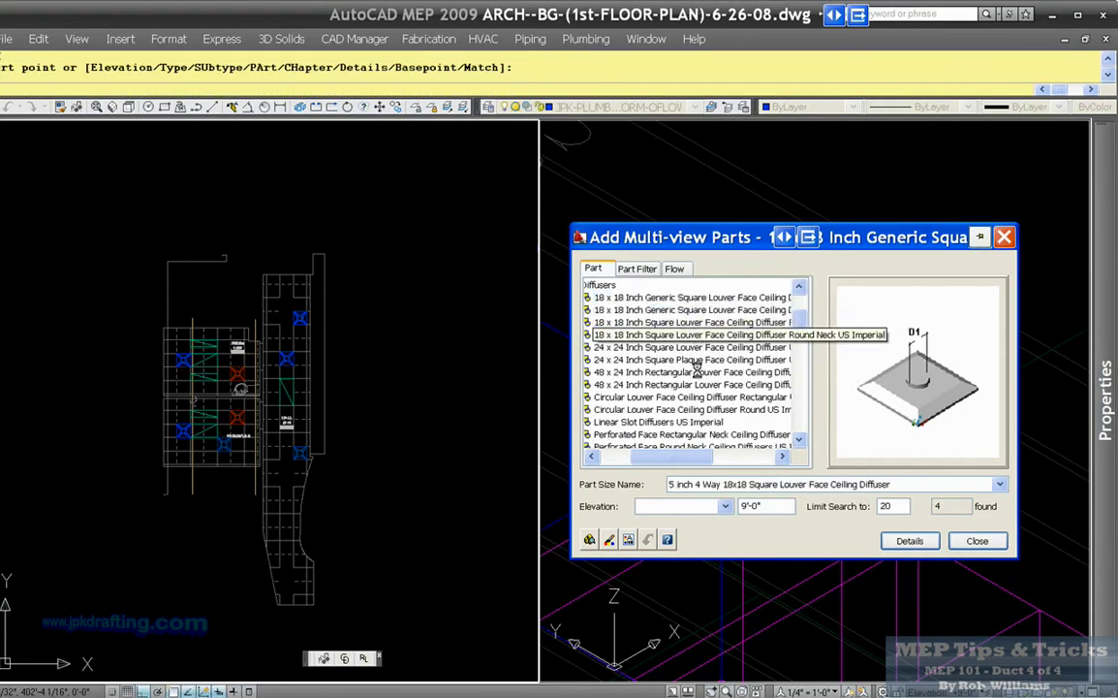
{"action": "left_click", "coordinate": [697, 347]}
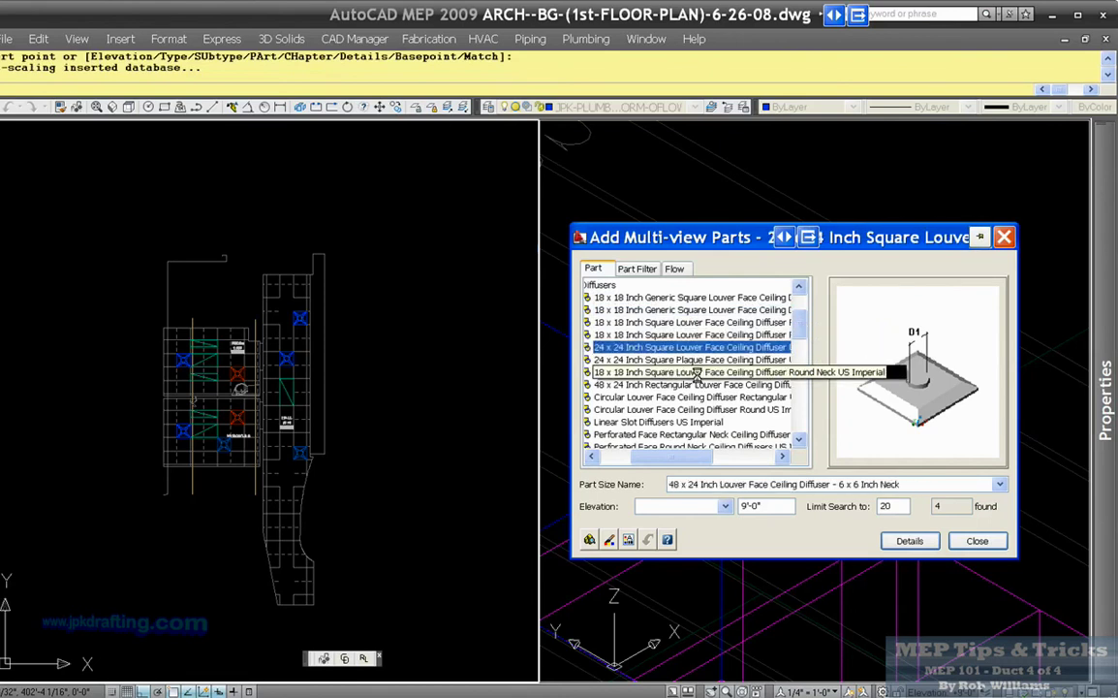
{"action": "left_click", "coordinate": [701, 395]}
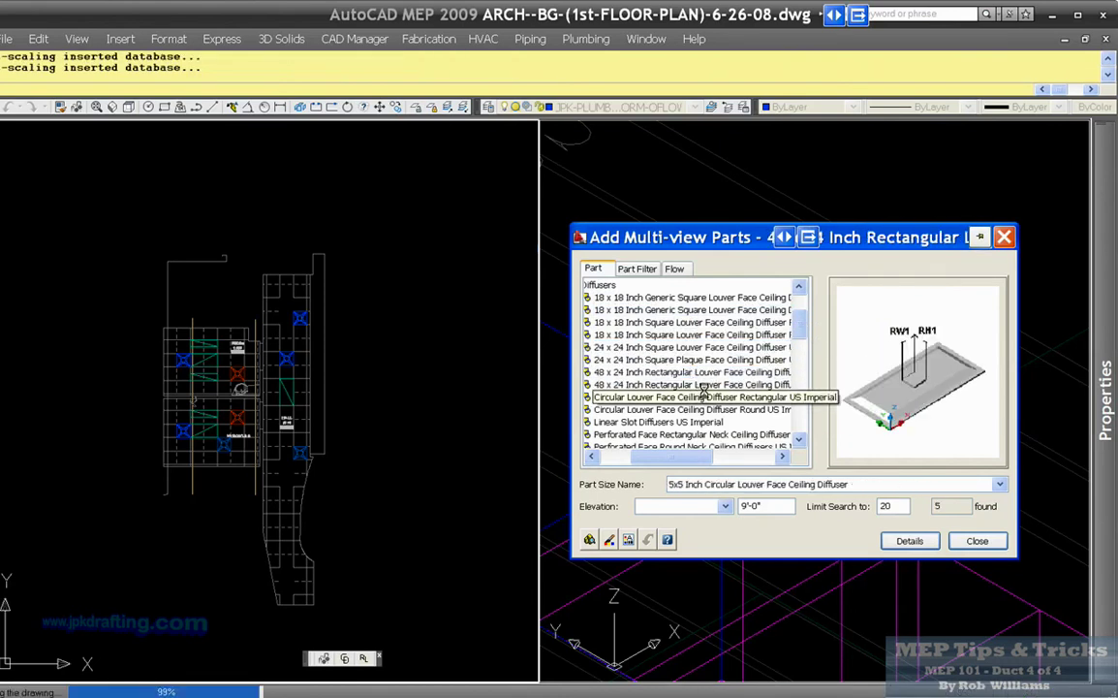
Preview the round circular louver face and linear slot diffusers, and check the linear slot diffuser's filter properties.
{"action": "left_click", "coordinate": [800, 357]}
{"action": "scroll", "coordinate": [800, 357], "scroll_direction": "up", "scroll_amount": 2}
{"action": "left_click", "coordinate": [664, 309]}
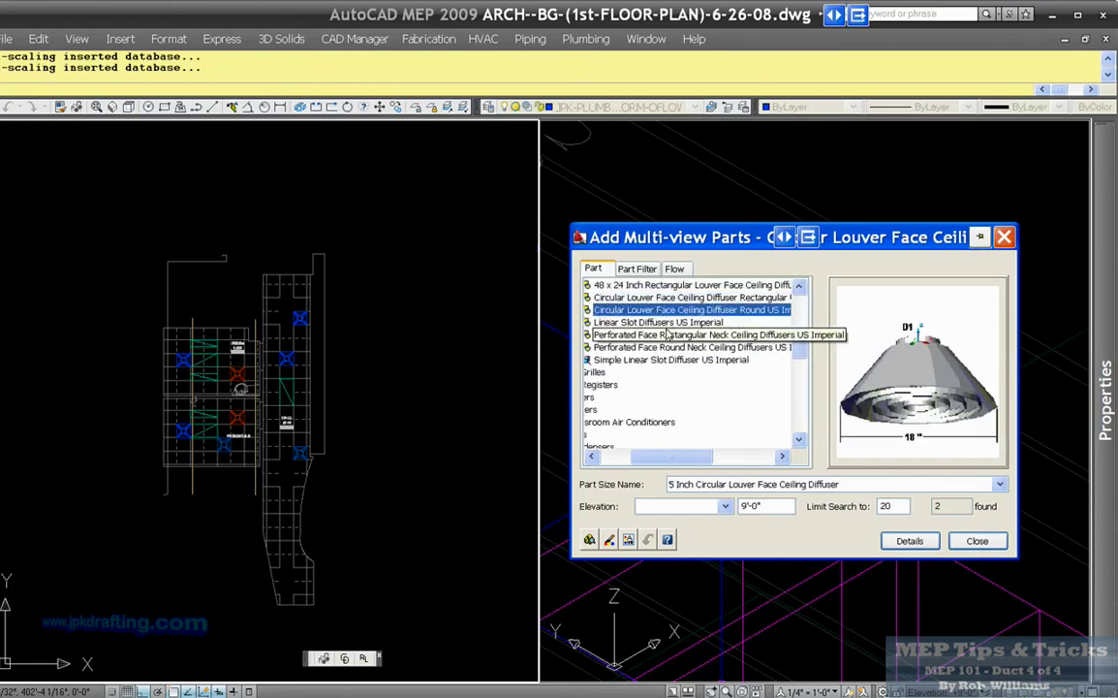
{"action": "left_click", "coordinate": [664, 322]}
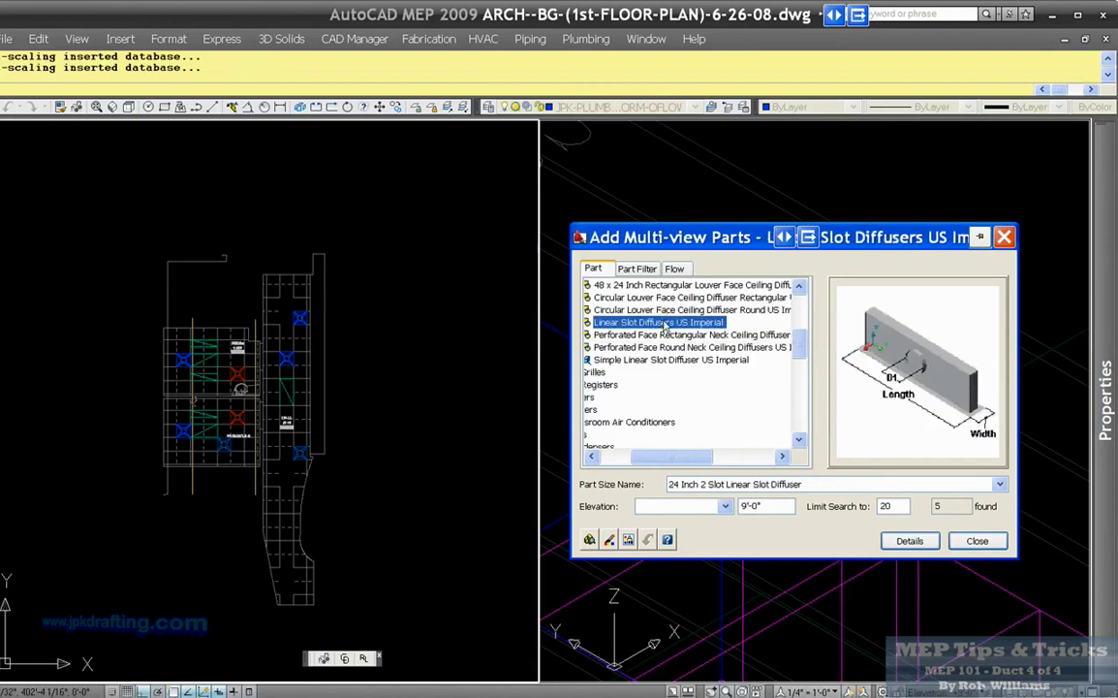
{"action": "left_click", "coordinate": [647, 271]}
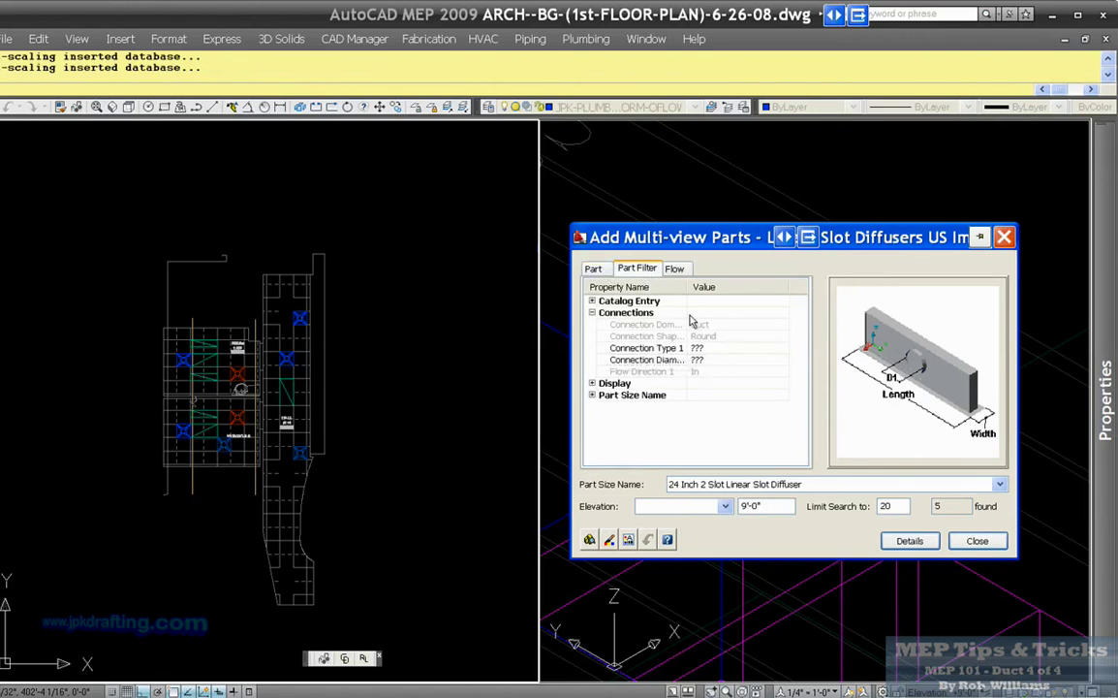
{"action": "left_click", "coordinate": [593, 269]}
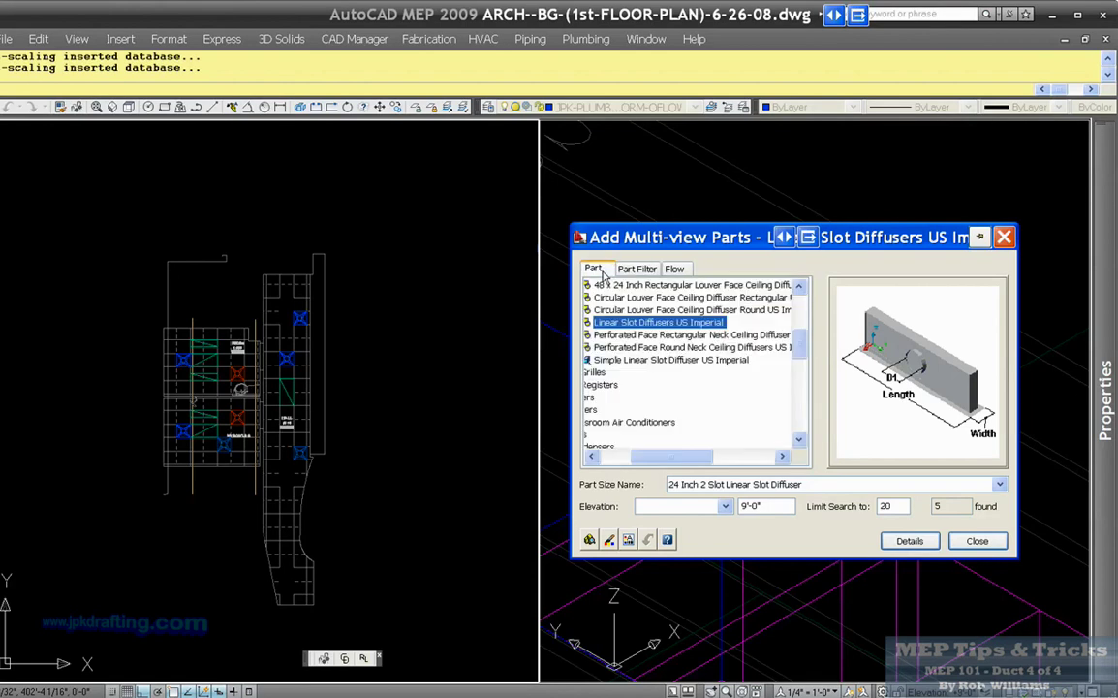
Preview the rectangular and round neck perforated face diffusers, and select Simple Linear Slot Diffuser US Imperial.
{"action": "left_click", "coordinate": [666, 334]}
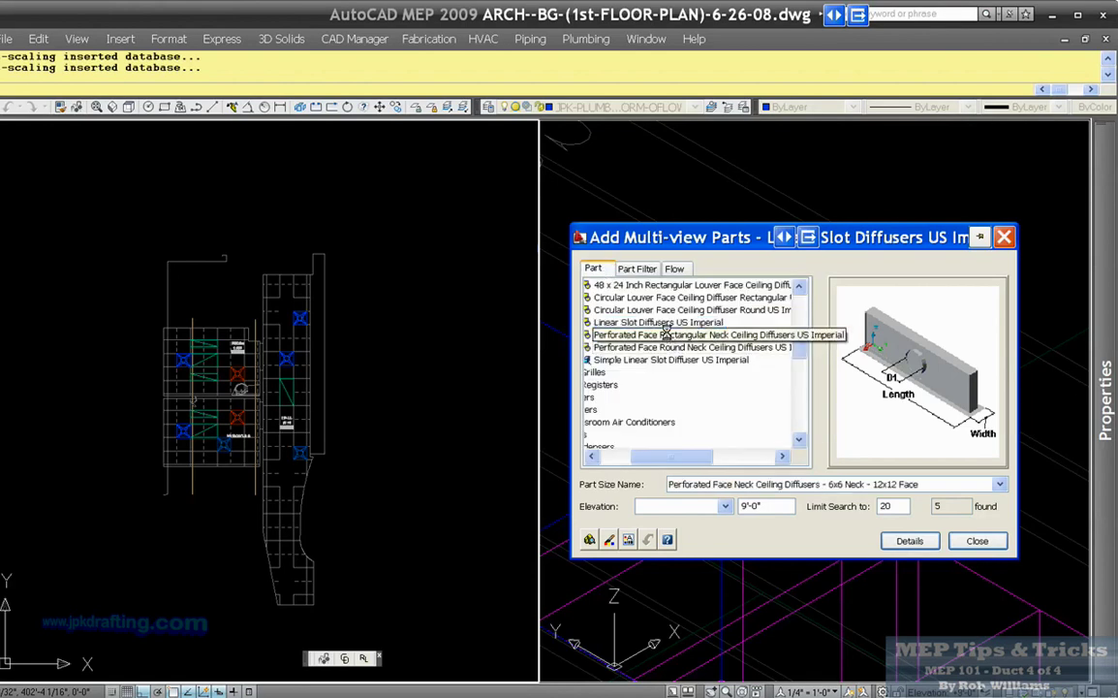
{"action": "left_click", "coordinate": [666, 346]}
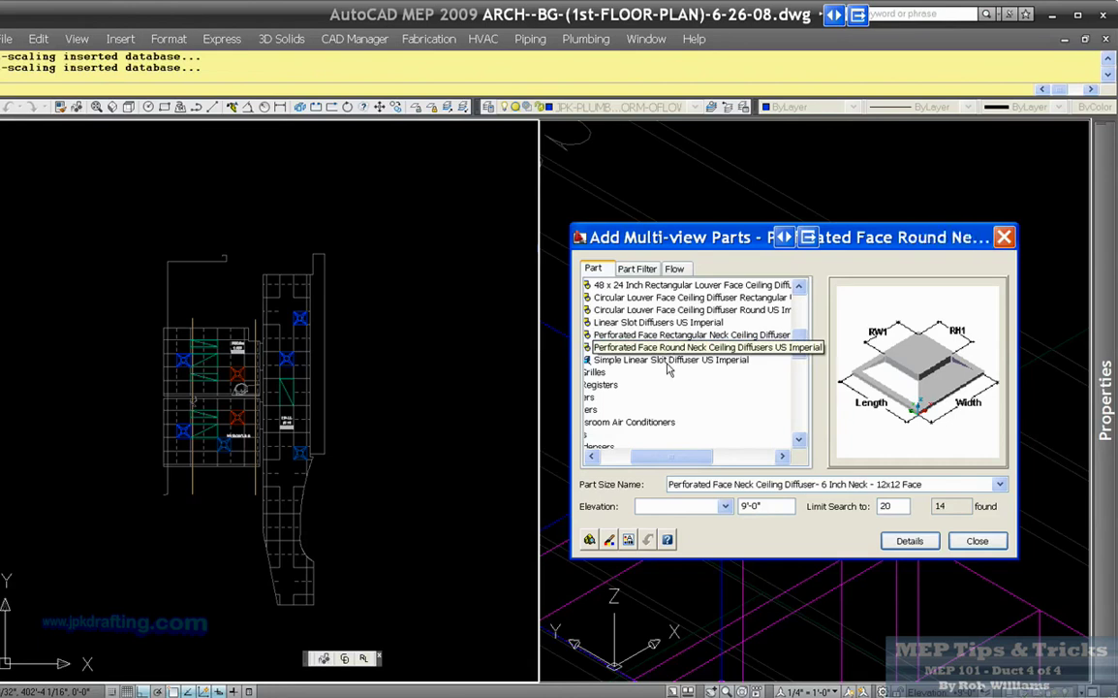
{"action": "left_click", "coordinate": [668, 362]}
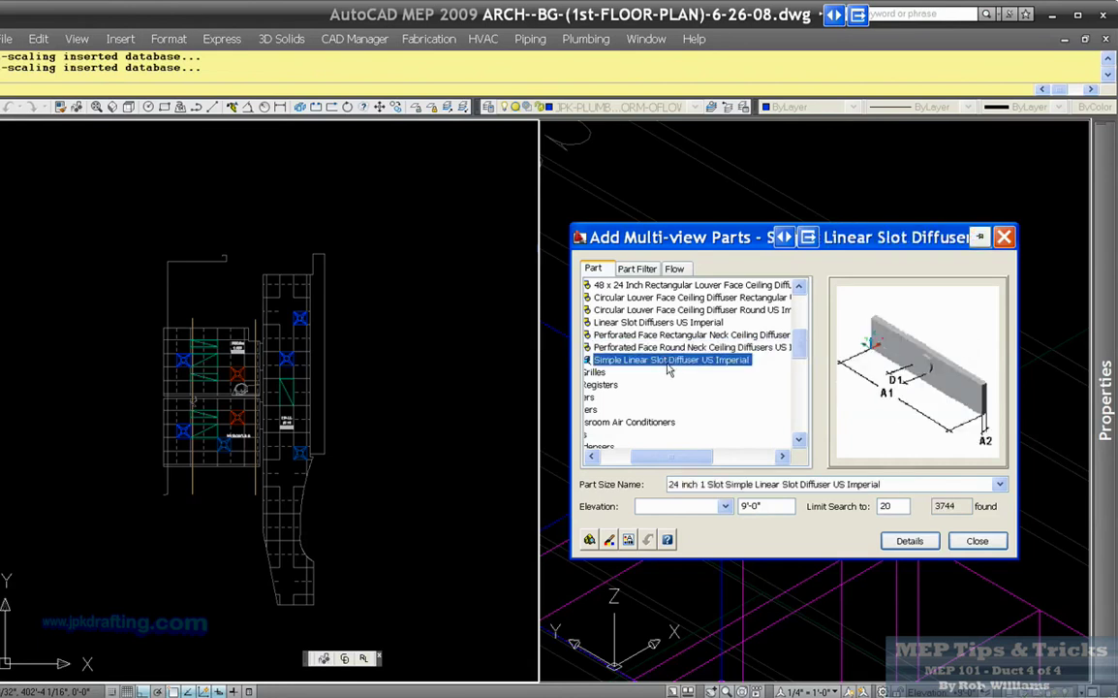
Examine the simple linear slot diffuser's filter properties and its available diffuser lengths.
{"action": "left_click", "coordinate": [639, 269]}
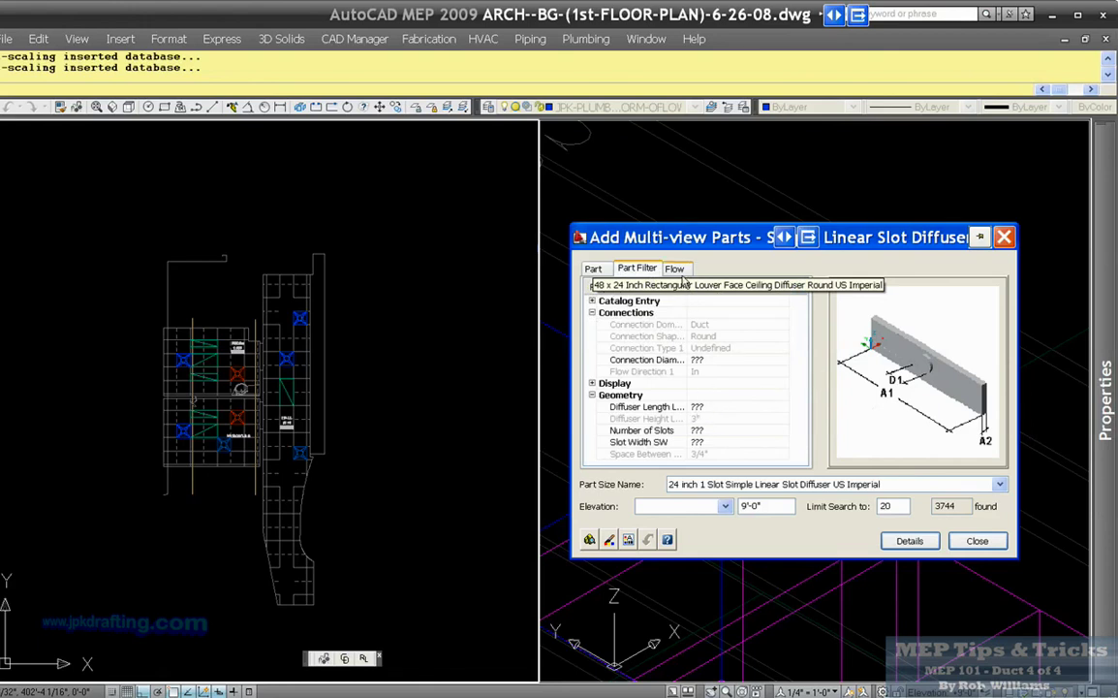
{"action": "left_click", "coordinate": [699, 409]}
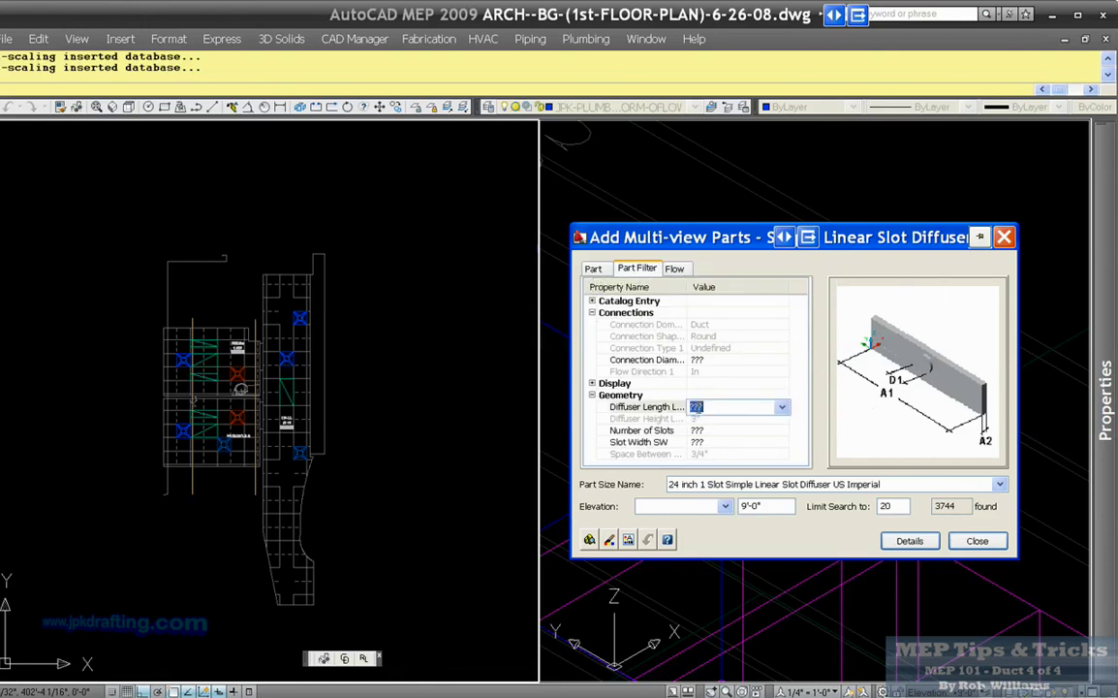
{"action": "left_click", "coordinate": [782, 409]}
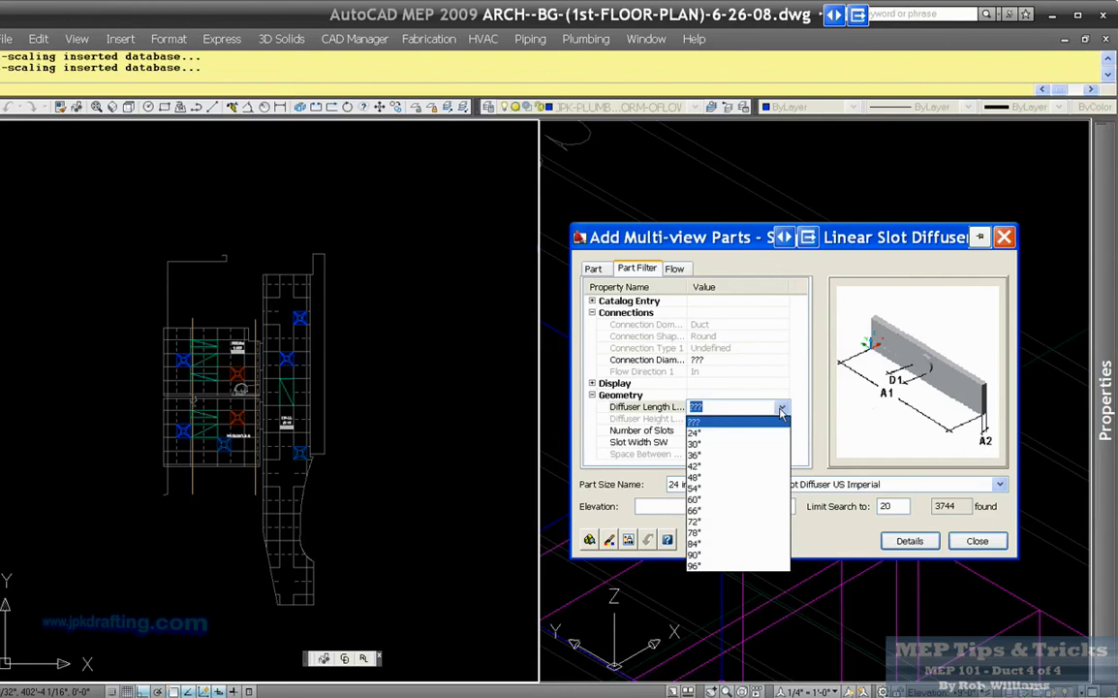
{"action": "left_click", "coordinate": [782, 411]}
Review the available number of slots and slot width options for the simple linear slot diffuser.
{"action": "left_click", "coordinate": [770, 429]}
{"action": "left_click", "coordinate": [783, 431]}
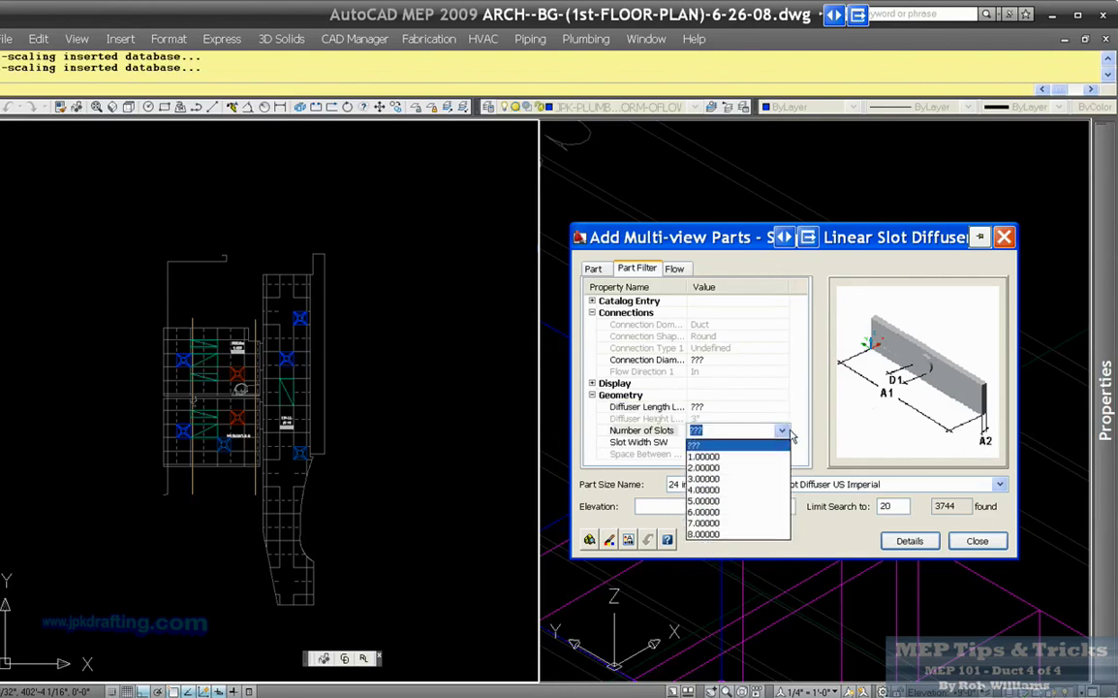
{"action": "left_click", "coordinate": [782, 433]}
{"action": "left_click", "coordinate": [773, 443]}
{"action": "left_click", "coordinate": [783, 443]}
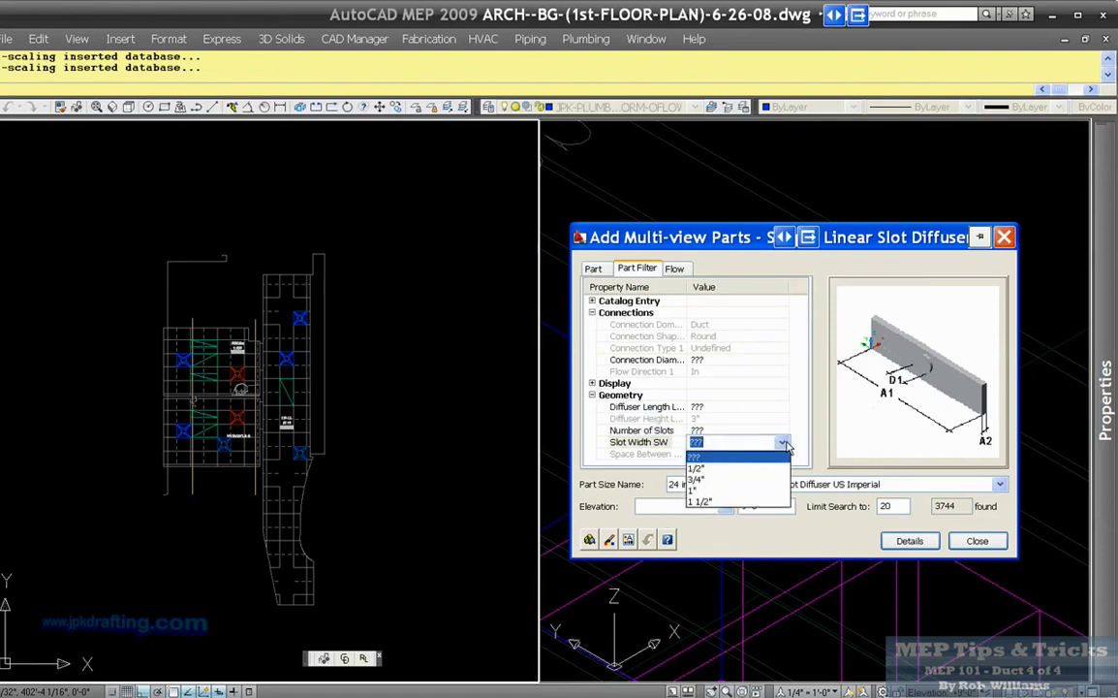
{"action": "left_click", "coordinate": [784, 444]}
{"action": "left_click", "coordinate": [784, 443]}
{"action": "left_click", "coordinate": [783, 444]}
{"action": "left_click", "coordinate": [784, 444]}
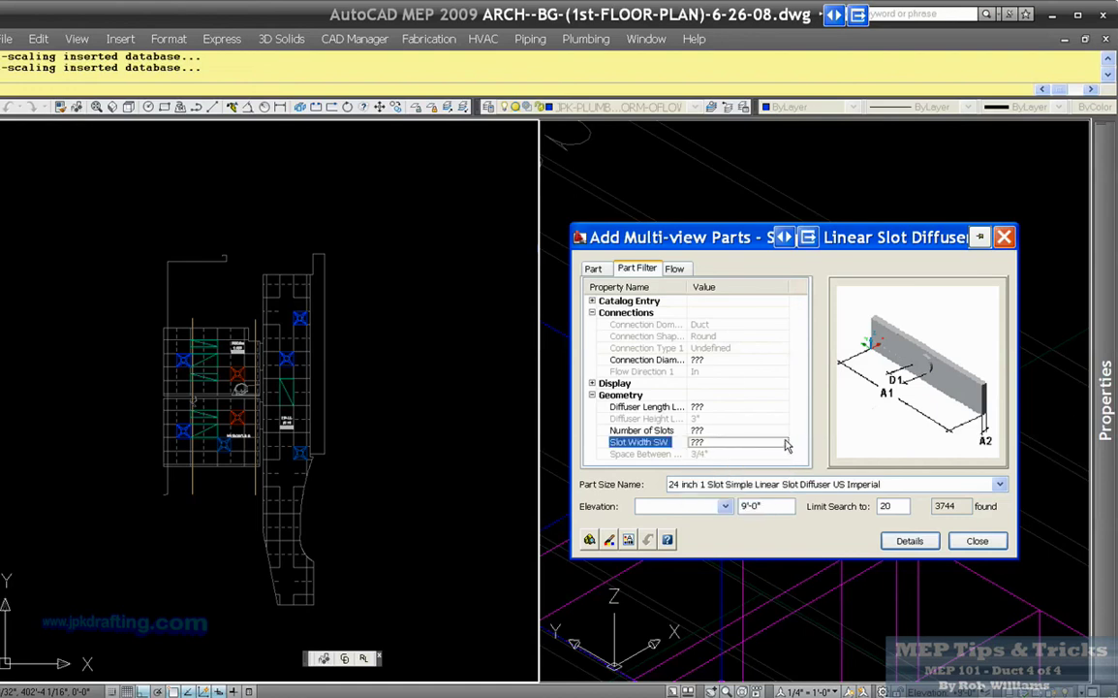
{"action": "left_click", "coordinate": [783, 444]}
{"action": "left_click", "coordinate": [784, 444]}
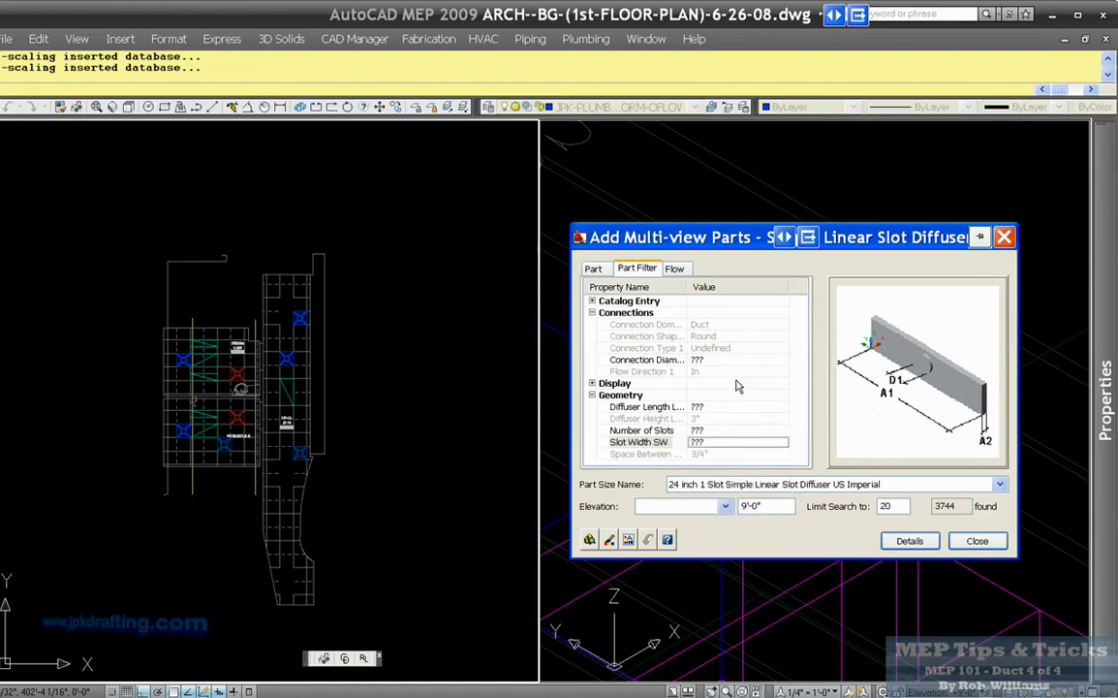
Review the linear slot diffuser's flow setting, filter properties and part size details, and close the Add Multi-view Parts dialog.
{"action": "left_click", "coordinate": [675, 270]}
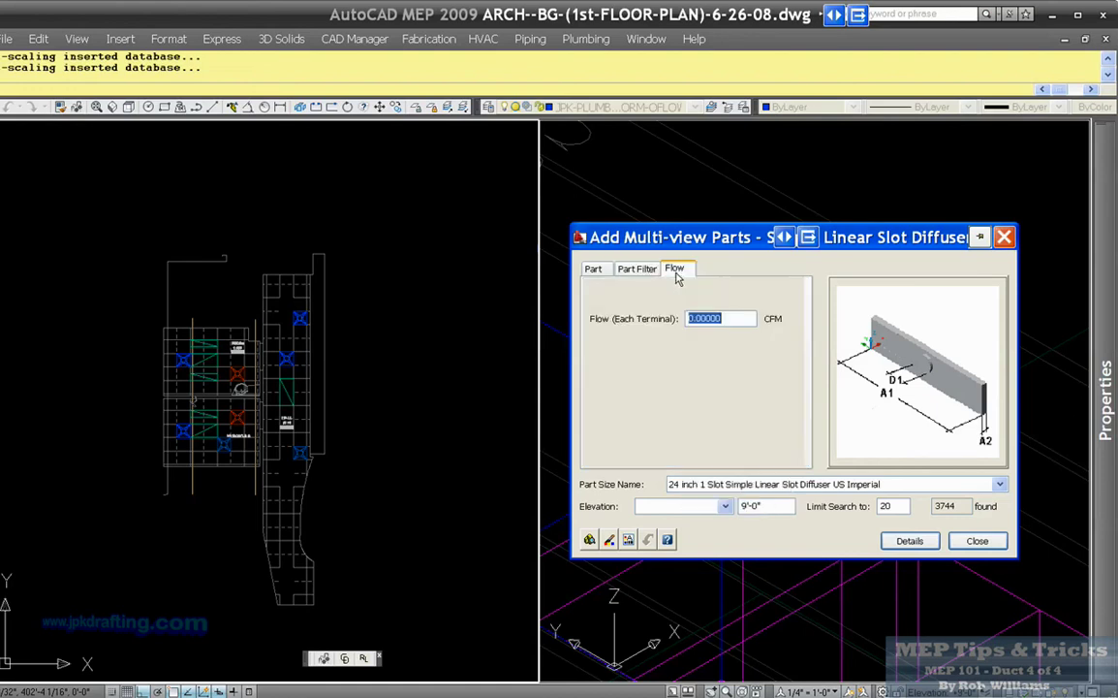
{"action": "left_click", "coordinate": [593, 270]}
{"action": "left_click", "coordinate": [681, 270]}
{"action": "left_click", "coordinate": [593, 269]}
{"action": "left_click", "coordinate": [636, 269]}
{"action": "left_click", "coordinate": [675, 270]}
{"action": "left_click", "coordinate": [909, 542]}
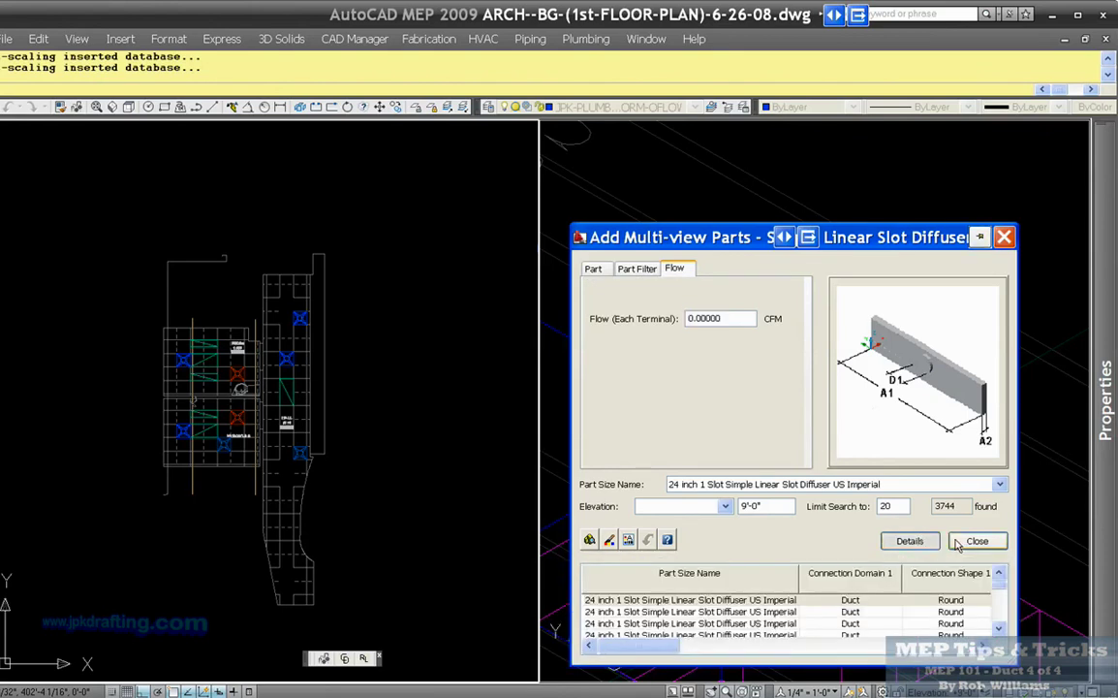
{"action": "left_click", "coordinate": [957, 542]}
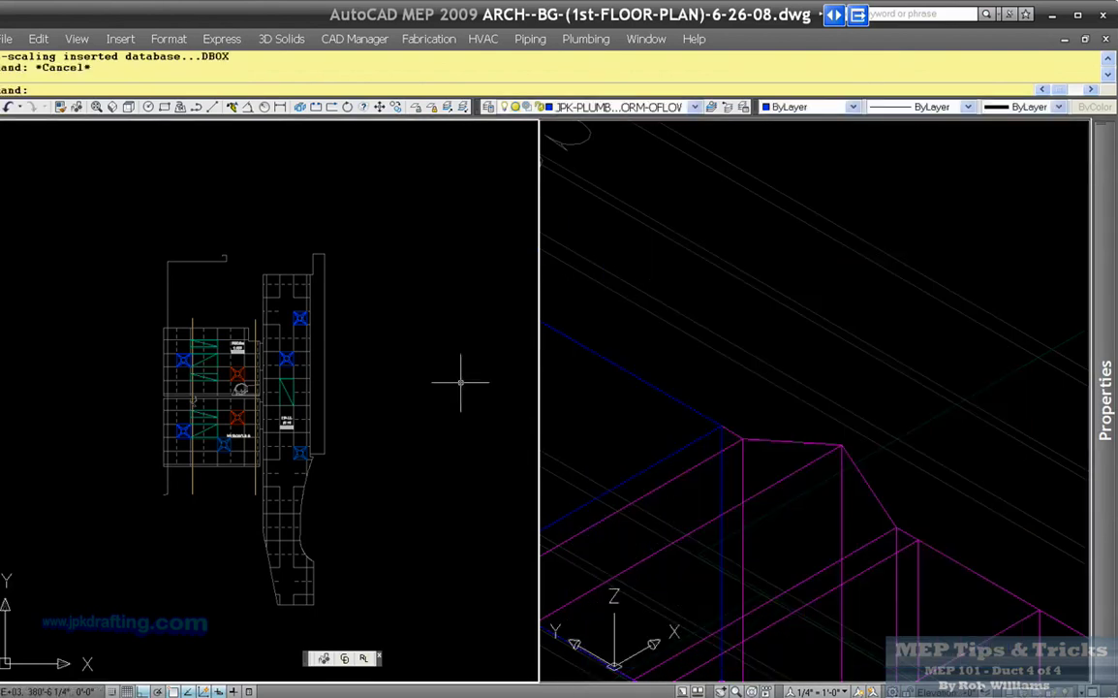
Examine the overall ductwork and ceiling diffuser layout across the first-floor plan.
{"action": "scroll", "coordinate": [211, 388], "scroll_direction": "down", "scroll_amount": 8}
{"action": "scroll", "coordinate": [274, 387], "scroll_direction": "up", "scroll_amount": 2}
{"action": "scroll", "coordinate": [242, 381], "scroll_direction": "down", "scroll_amount": 5}
{"action": "scroll", "coordinate": [293, 355], "scroll_direction": "up", "scroll_amount": 7}
{"action": "scroll", "coordinate": [426, 444], "scroll_direction": "up", "scroll_amount": 5}
{"action": "scroll", "coordinate": [421, 460], "scroll_direction": "down", "scroll_amount": 1}
{"action": "scroll", "coordinate": [416, 478], "scroll_direction": "up", "scroll_amount": 3}
{"action": "scroll", "coordinate": [416, 478], "scroll_direction": "down", "scroll_amount": 5}
{"action": "scroll", "coordinate": [449, 474], "scroll_direction": "up", "scroll_amount": 2}
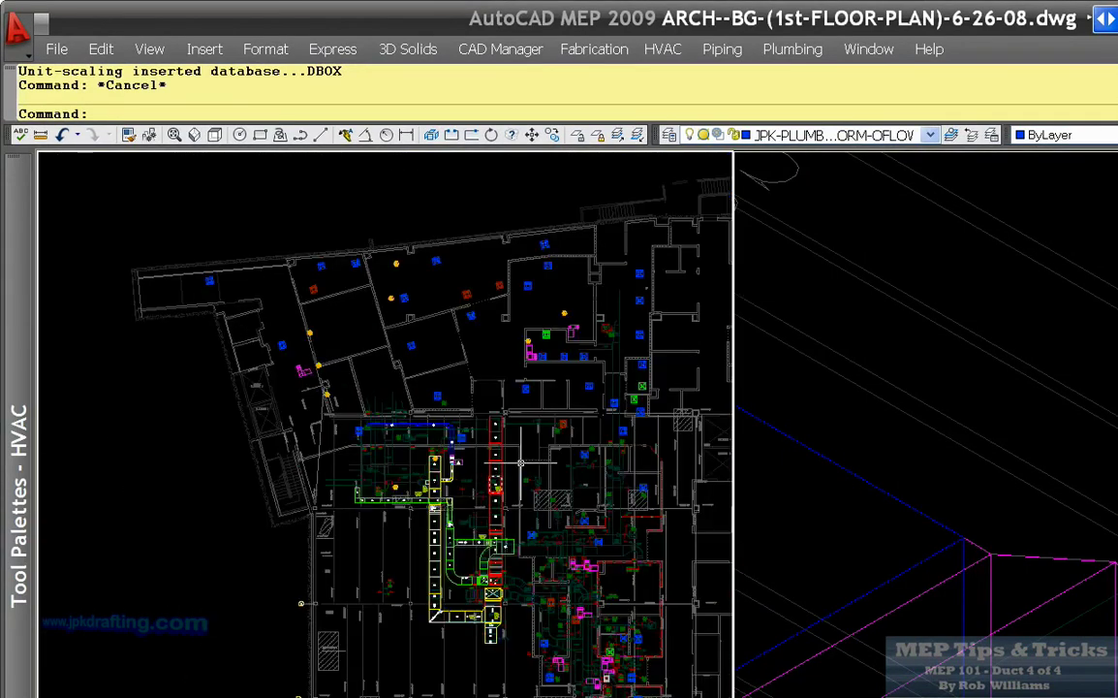
{"action": "scroll", "coordinate": [427, 443], "scroll_direction": "up", "scroll_amount": 5}
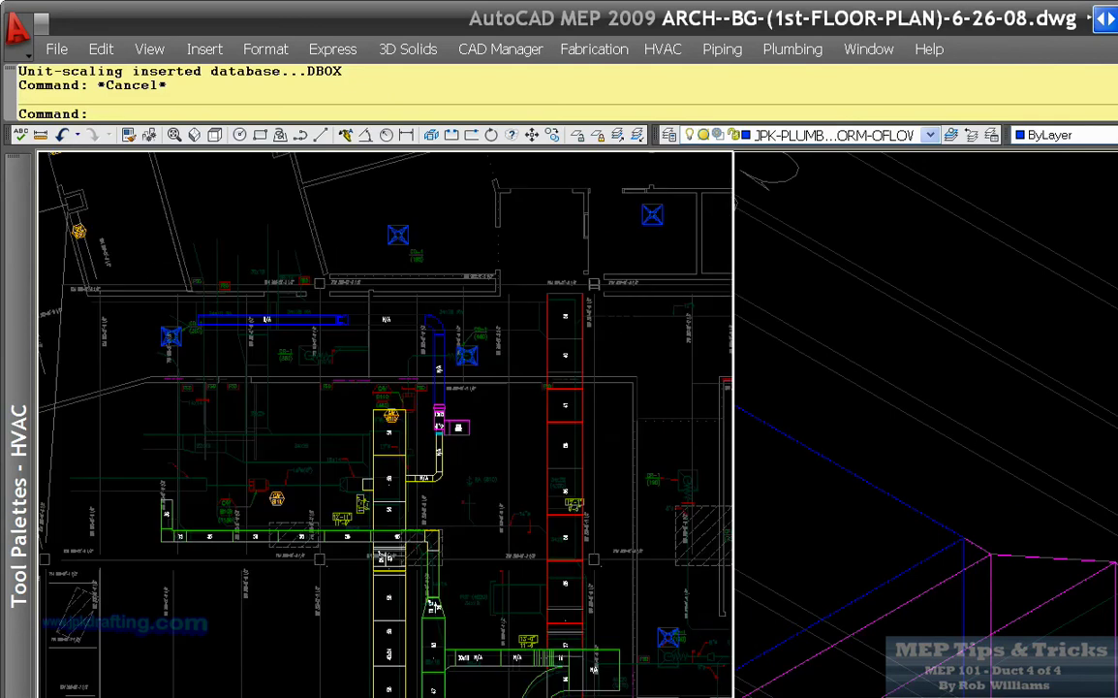
{"action": "scroll", "coordinate": [384, 558], "scroll_direction": "down", "scroll_amount": 3}
{"action": "scroll", "coordinate": [400, 512], "scroll_direction": "up", "scroll_amount": 4}
{"action": "scroll", "coordinate": [431, 499], "scroll_direction": "down", "scroll_amount": 2}
{"action": "scroll", "coordinate": [431, 499], "scroll_direction": "down", "scroll_amount": 4}
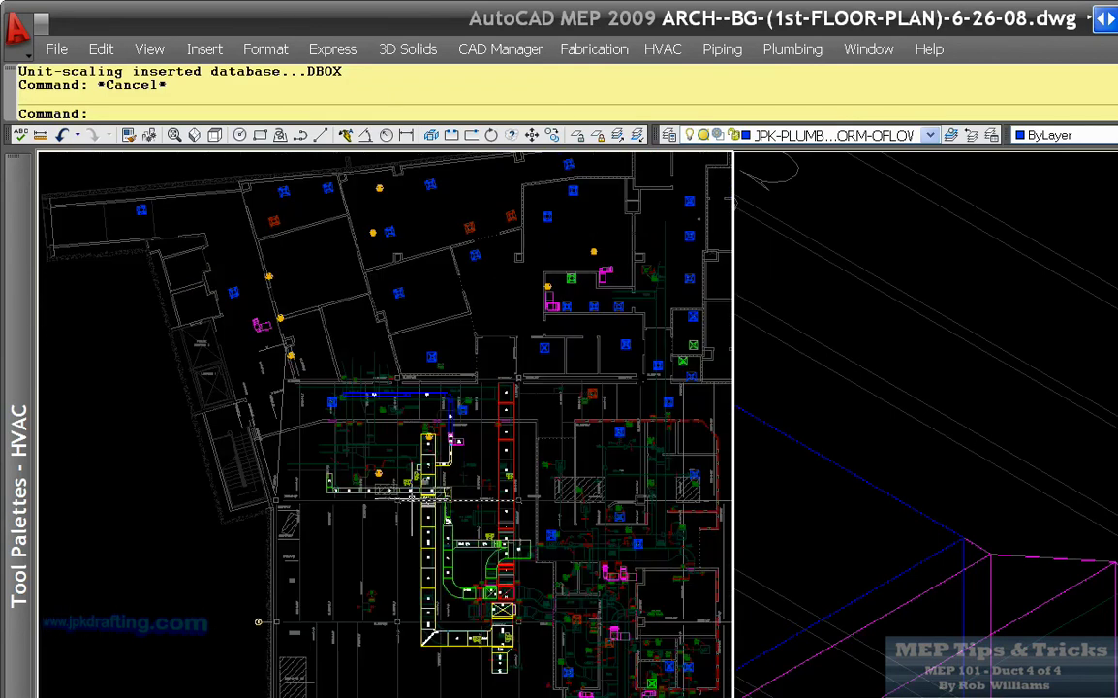
Inspect the green duct run and its square elbow at the hatched area beside the yellow main duct.
{"action": "scroll", "coordinate": [393, 519], "scroll_direction": "up", "scroll_amount": 5}
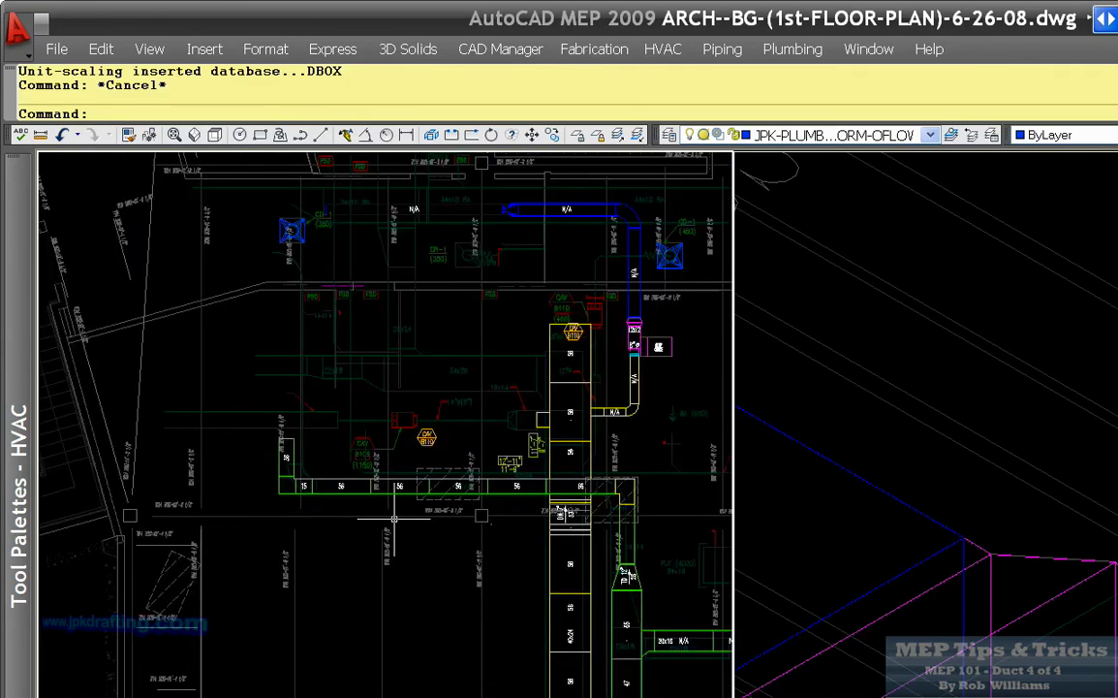
{"action": "scroll", "coordinate": [393, 520], "scroll_direction": "down", "scroll_amount": 4}
{"action": "scroll", "coordinate": [427, 508], "scroll_direction": "up", "scroll_amount": 4}
{"action": "scroll", "coordinate": [456, 504], "scroll_direction": "up", "scroll_amount": 2}
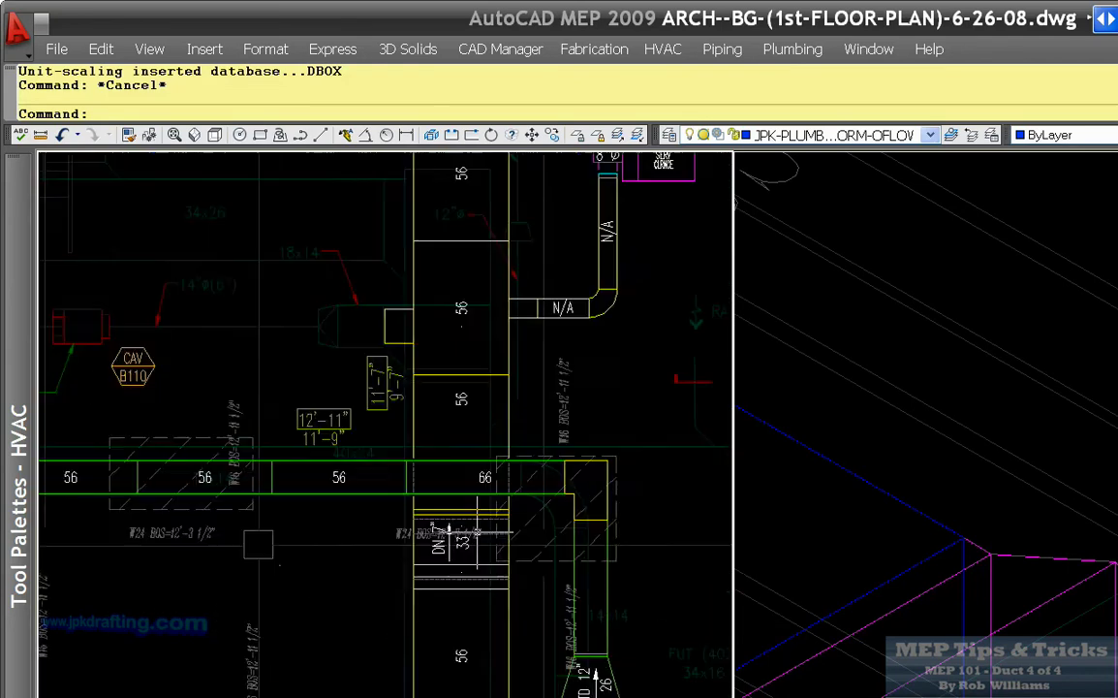
{"action": "scroll", "coordinate": [469, 532], "scroll_direction": "up", "scroll_amount": 2}
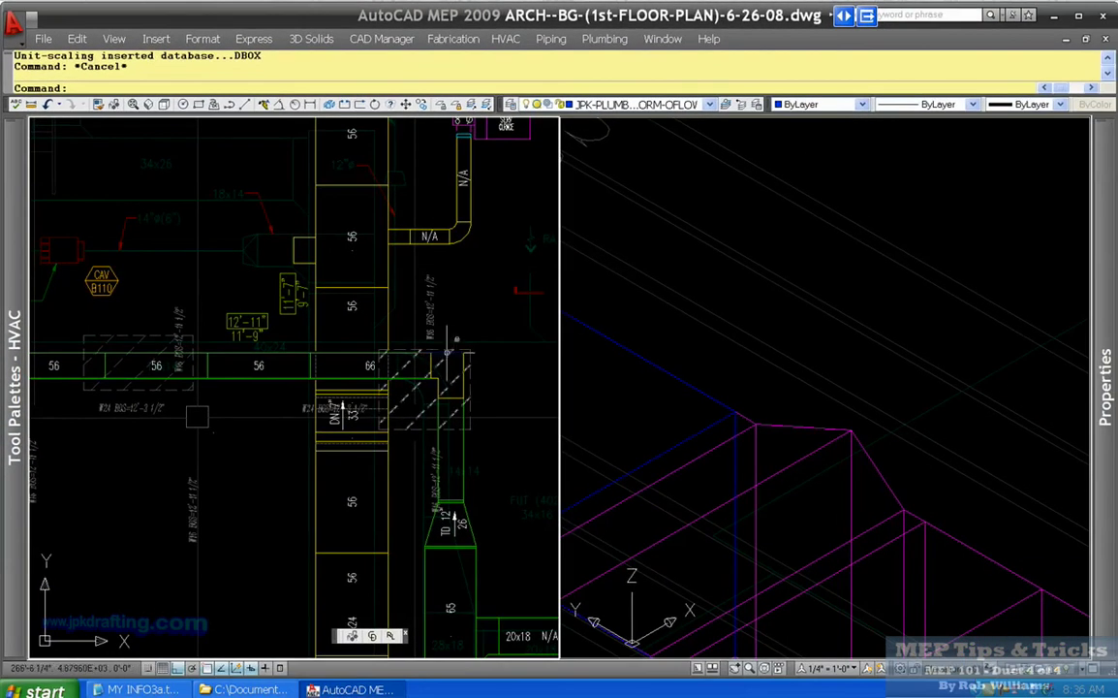
{"action": "left_click", "coordinate": [430, 353]}
{"action": "key", "text": "Escape"}
{"action": "left_click", "coordinate": [427, 353]}
{"action": "key", "text": "Escape"}
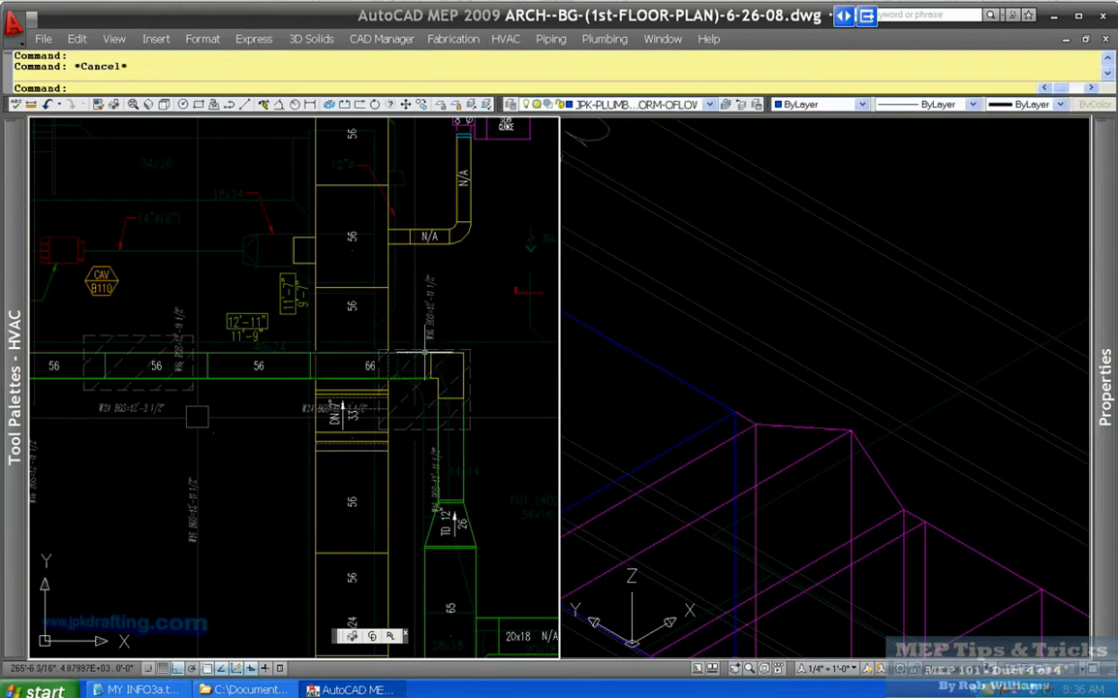
{"action": "scroll", "coordinate": [425, 352], "scroll_direction": "down", "scroll_amount": 2}
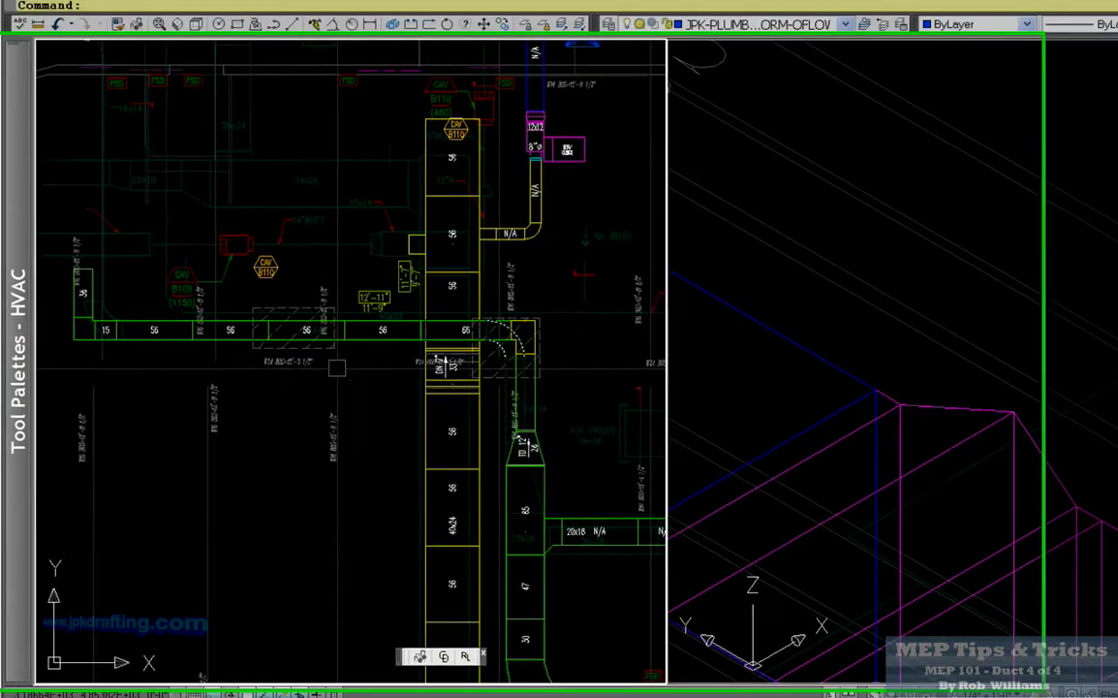
{"action": "scroll", "coordinate": [427, 381], "scroll_direction": "up", "scroll_amount": 3}
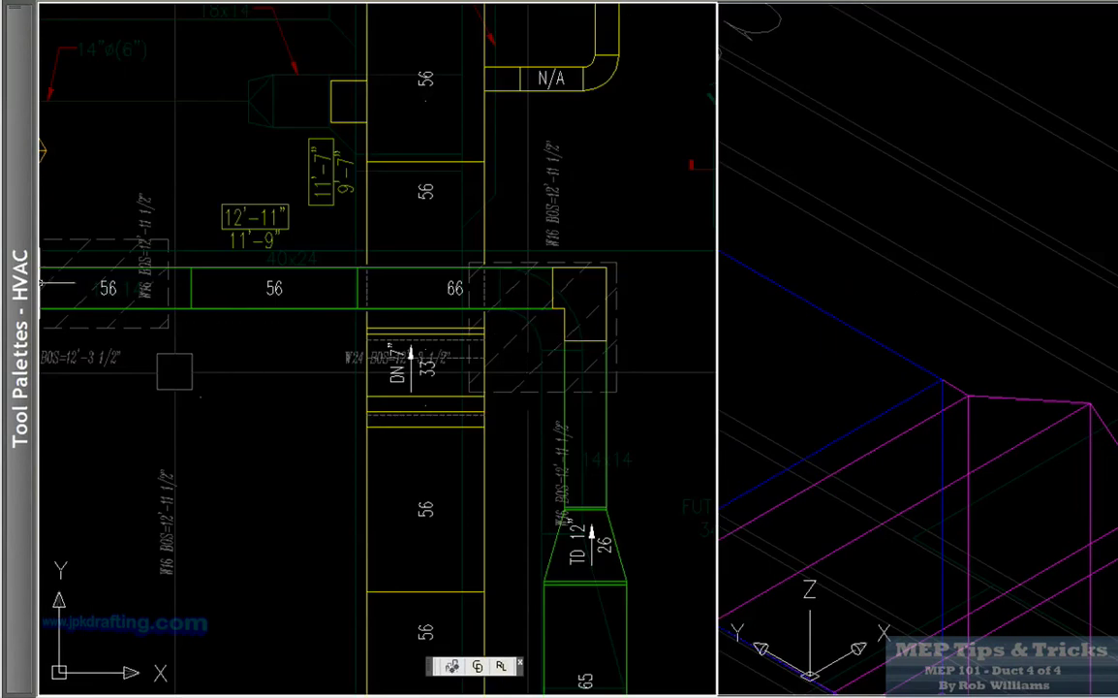
Review the HVAC tools available for ducts, fittings, equipment, annotation, and tags and schedules.
{"action": "mouse_move", "coordinate": [31, 281]}
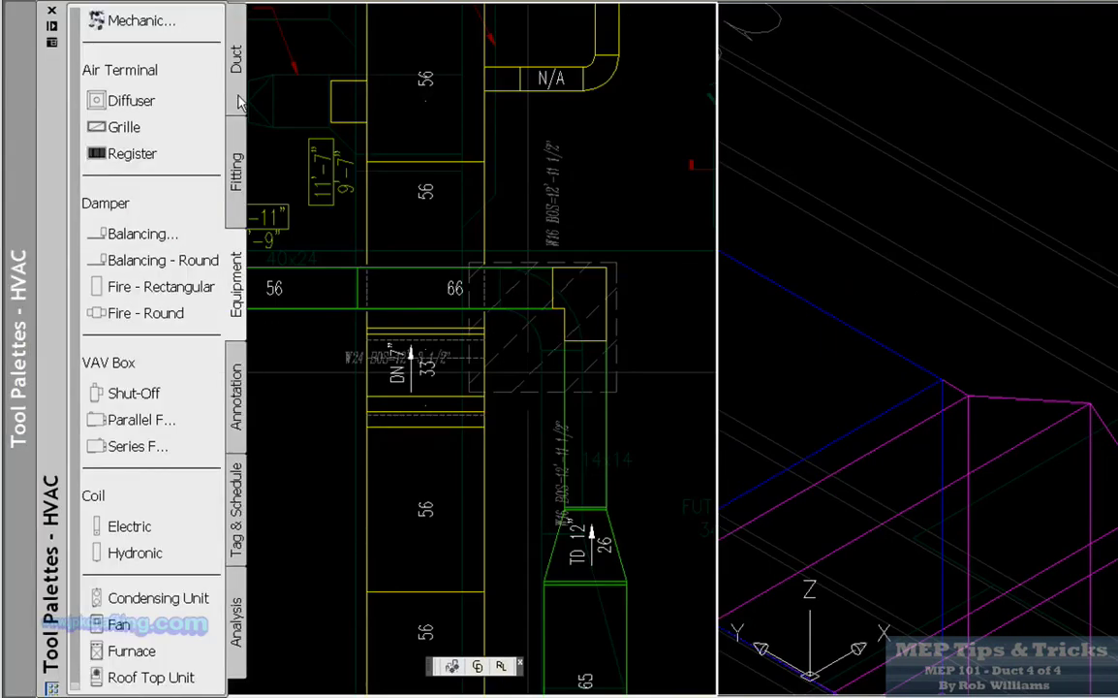
{"action": "left_click", "coordinate": [236, 184]}
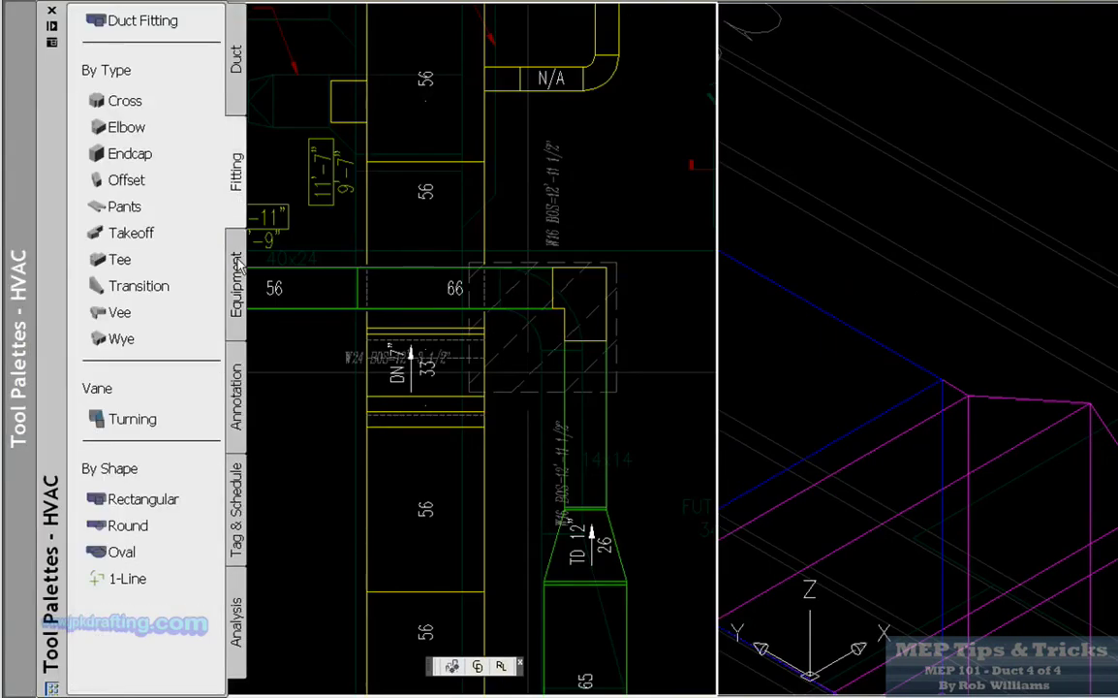
{"action": "left_click", "coordinate": [238, 319]}
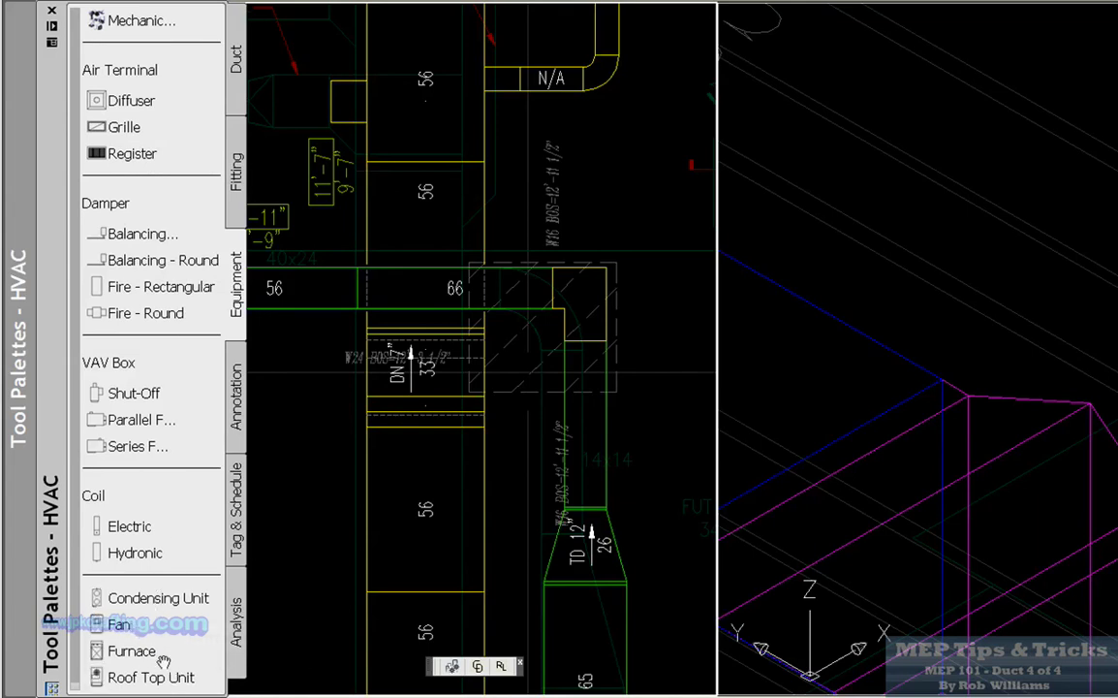
{"action": "left_click", "coordinate": [237, 191]}
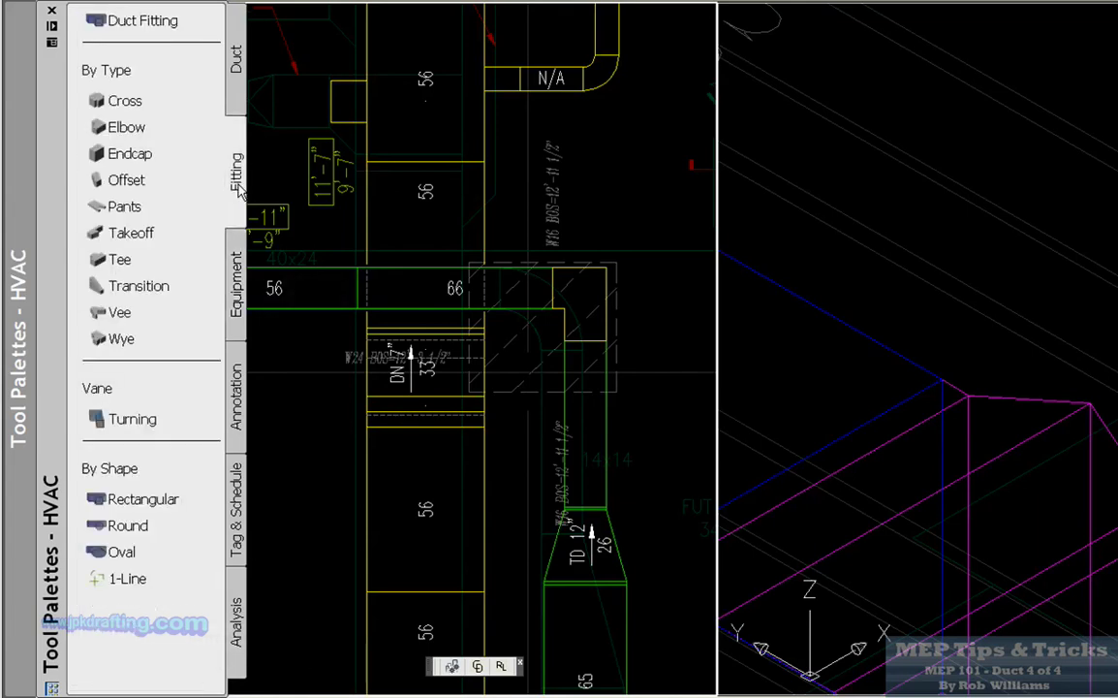
{"action": "left_click", "coordinate": [236, 83]}
{"action": "left_click", "coordinate": [237, 180]}
{"action": "left_click", "coordinate": [236, 281]}
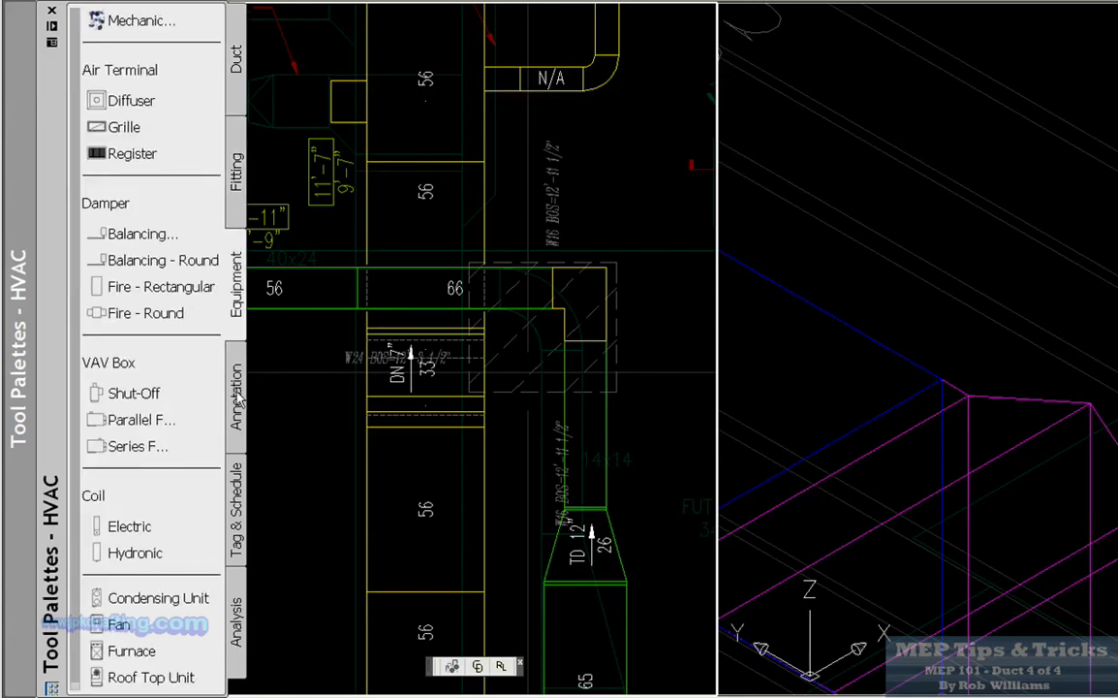
{"action": "left_click", "coordinate": [236, 405]}
{"action": "left_click", "coordinate": [237, 509]}
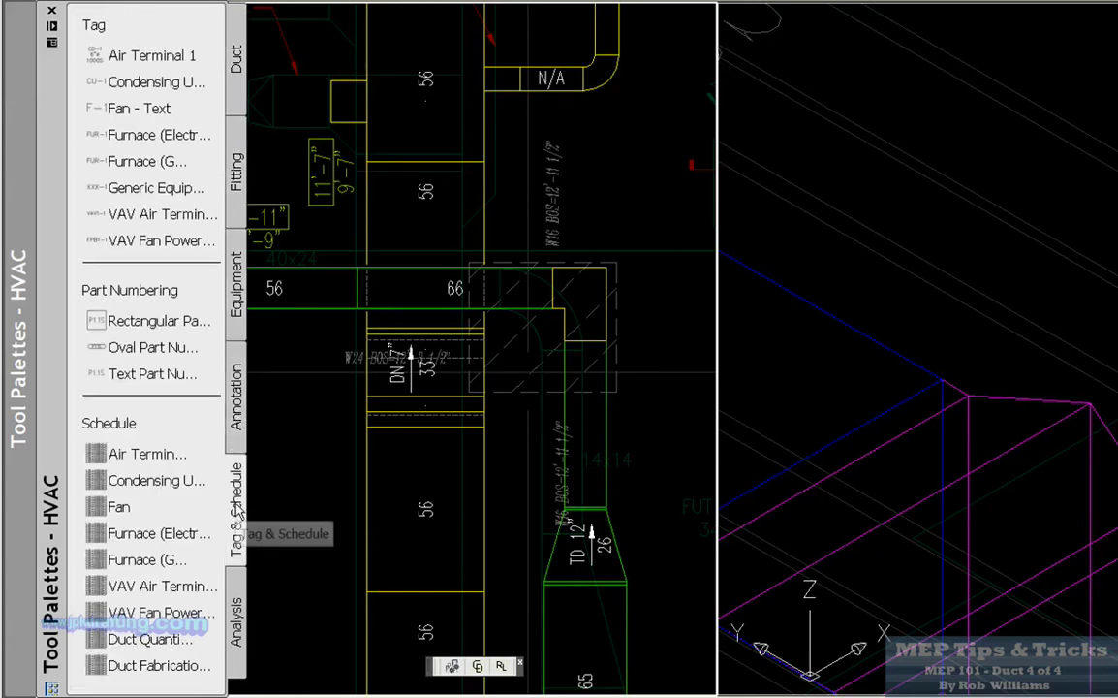
{"action": "scroll", "coordinate": [487, 382], "scroll_direction": "down", "scroll_amount": 4}
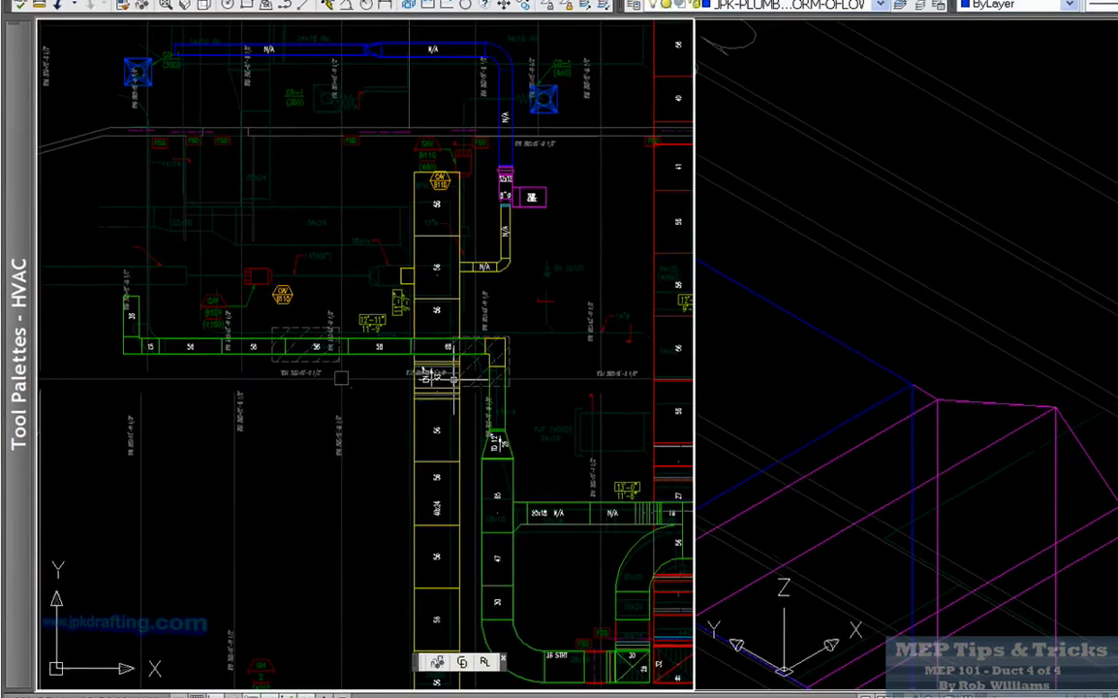